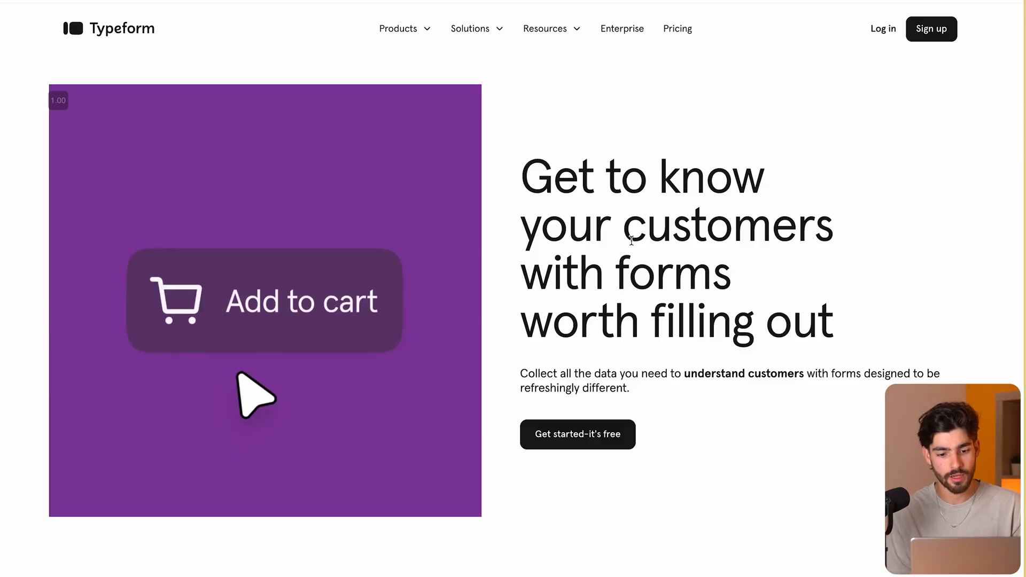
# Skim the Typeform homepage from the hero to the customer quote section and back for an overview of its layout.
pyautogui.scroll(-10, 733, 369)
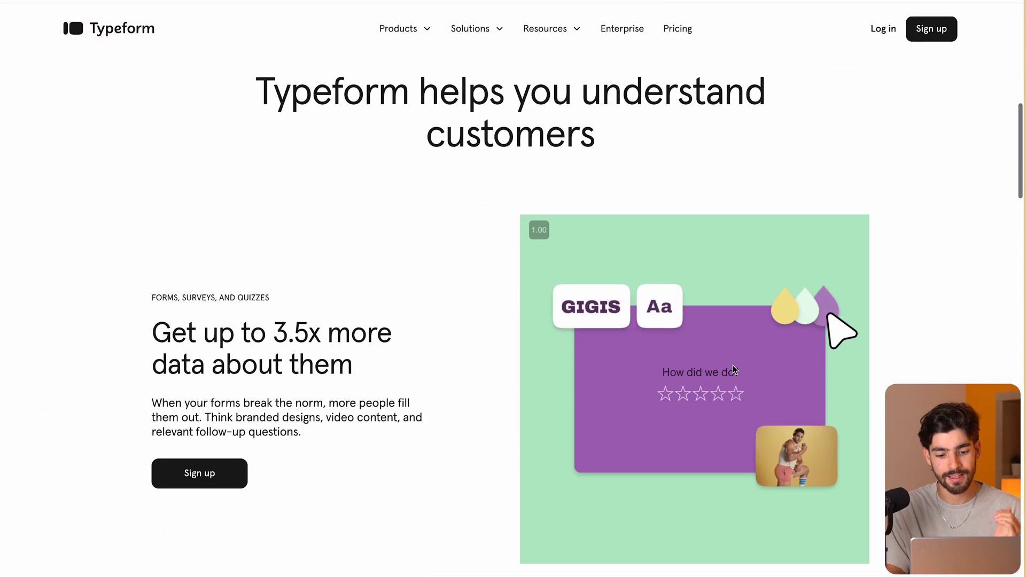
pyautogui.scroll(-14, 890, 382)
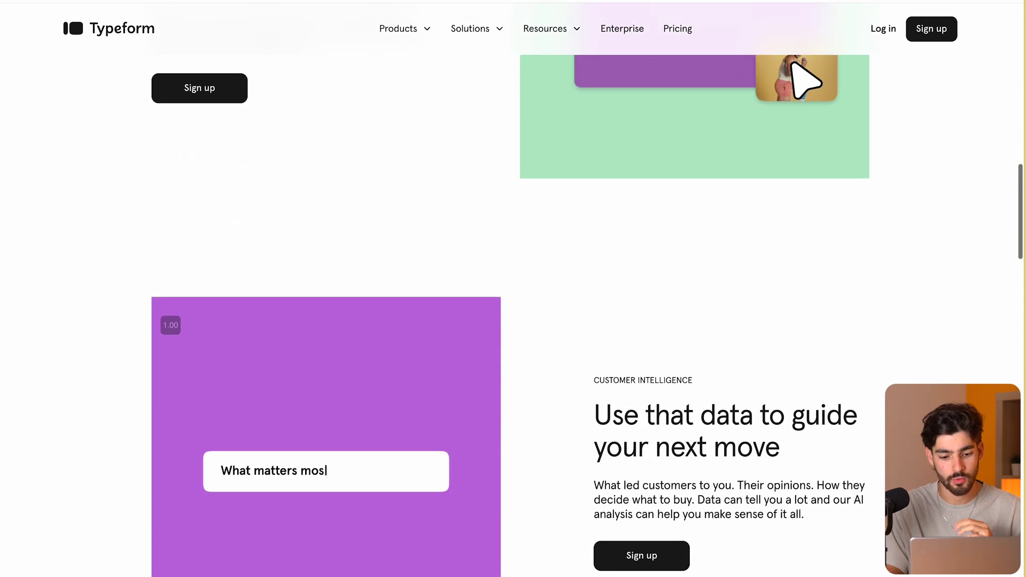
pyautogui.scroll(-5, 510, 292)
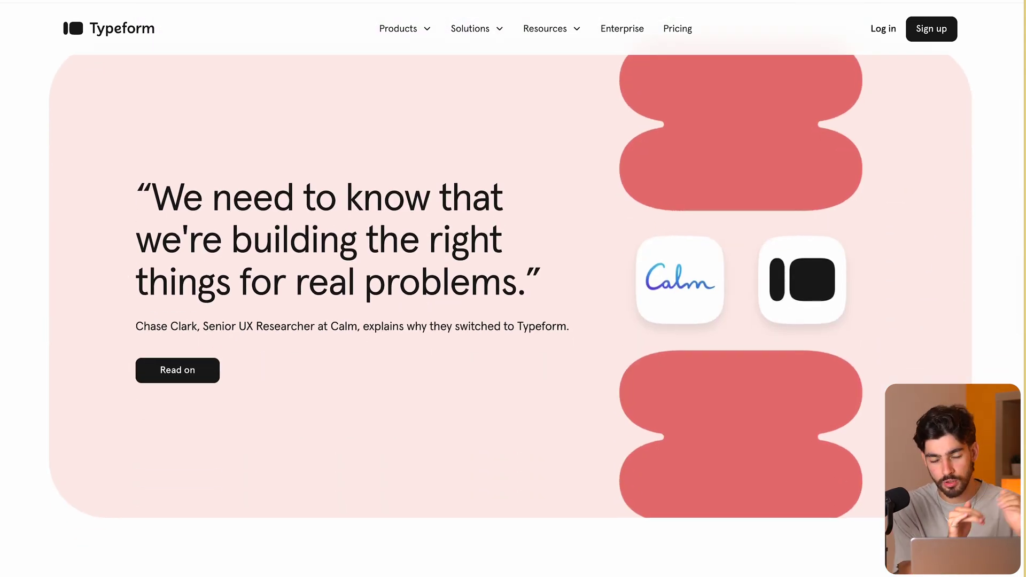
pyautogui.scroll(2, 509, 293)
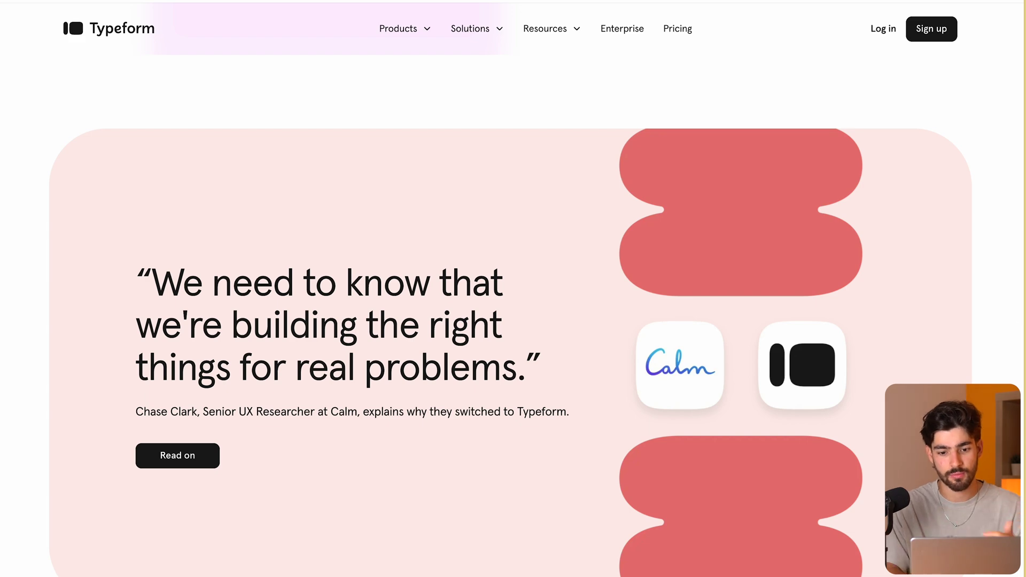
pyautogui.scroll(10, 509, 292)
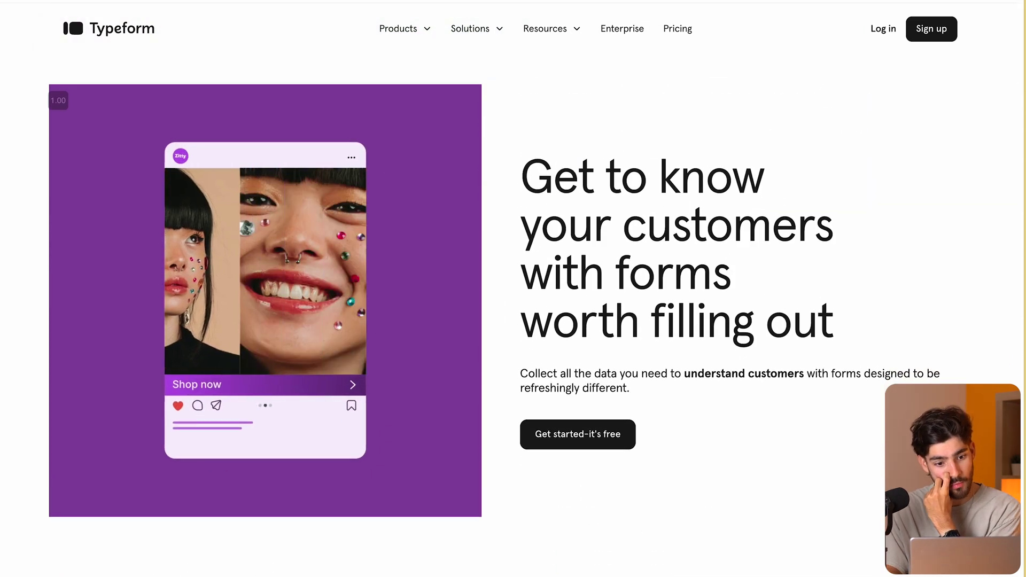
# Examine the hero, the client logo row, the "Typeform helps you understand customers" heading and the first feature block.
pyautogui.scroll(-5, 244, 103)
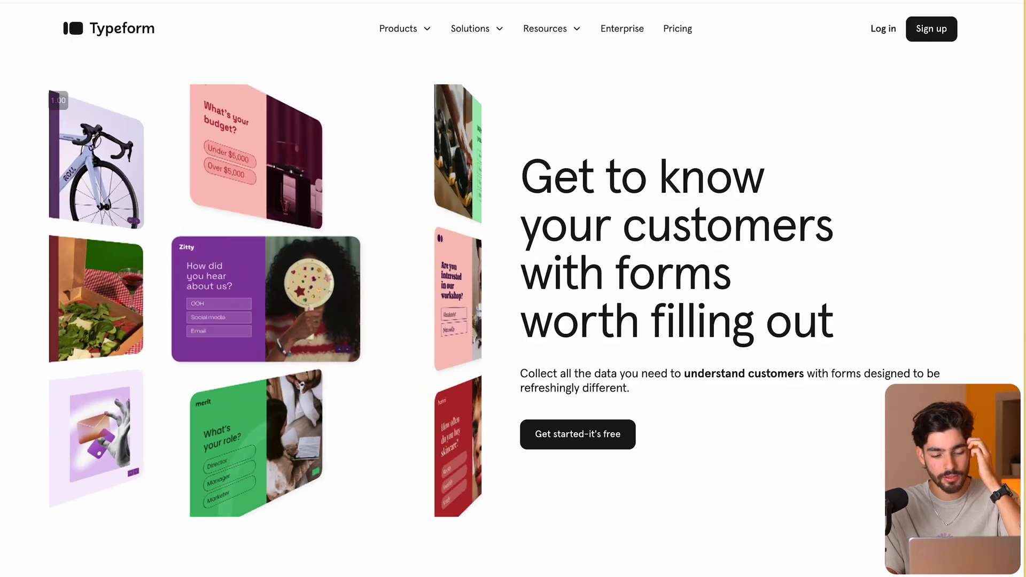
pyautogui.scroll(-1, 900, 380)
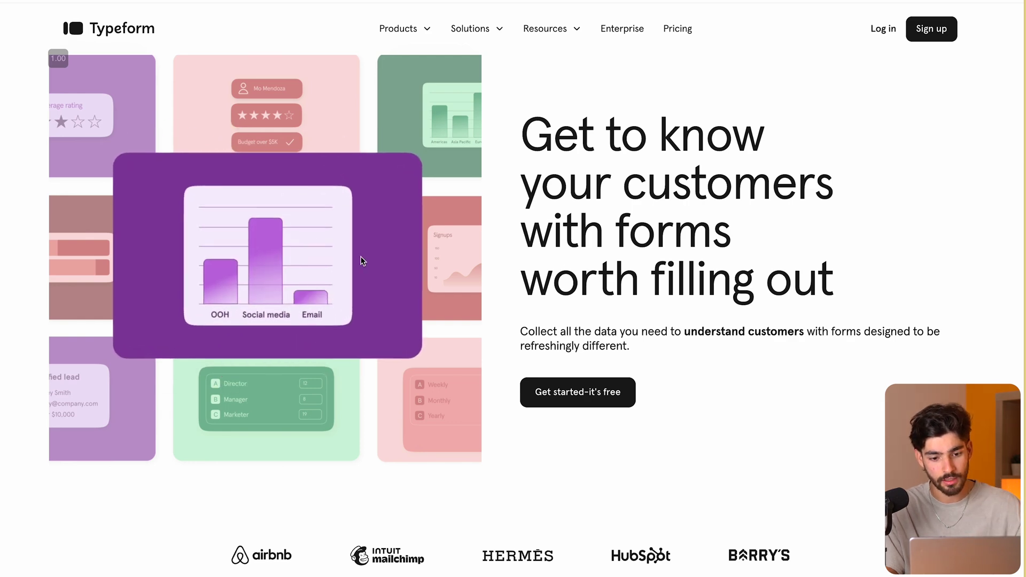
pyautogui.scroll(-4, 360, 255)
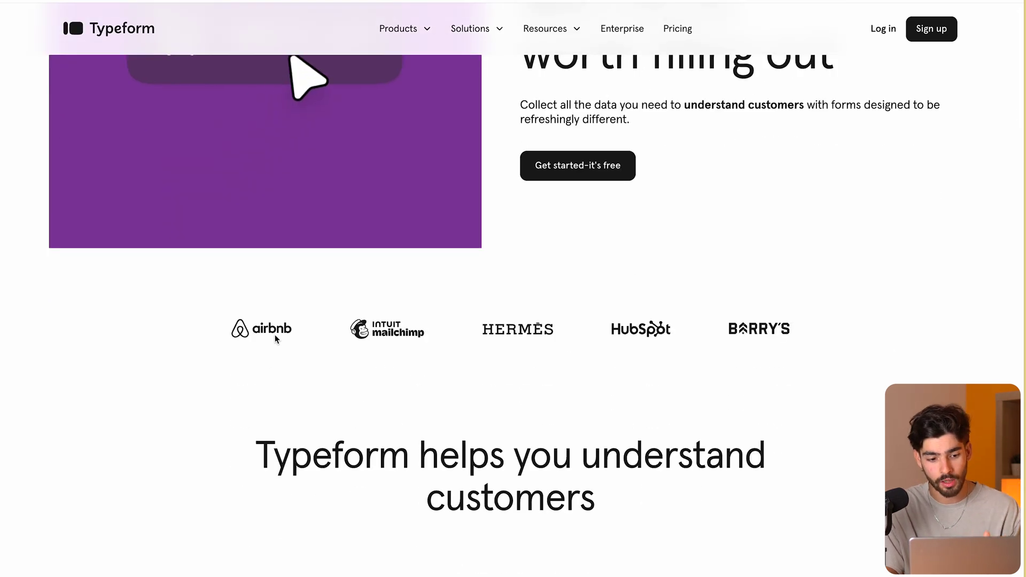
pyautogui.scroll(-1, 274, 336)
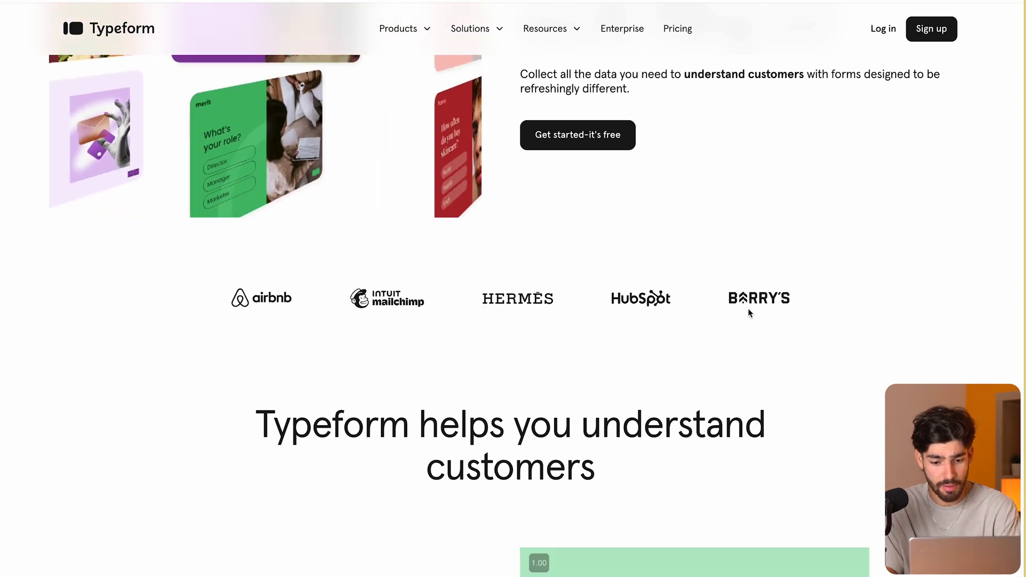
pyautogui.scroll(-5, 748, 313)
pyautogui.moveTo(311, 206); pyautogui.dragTo(534, 214)
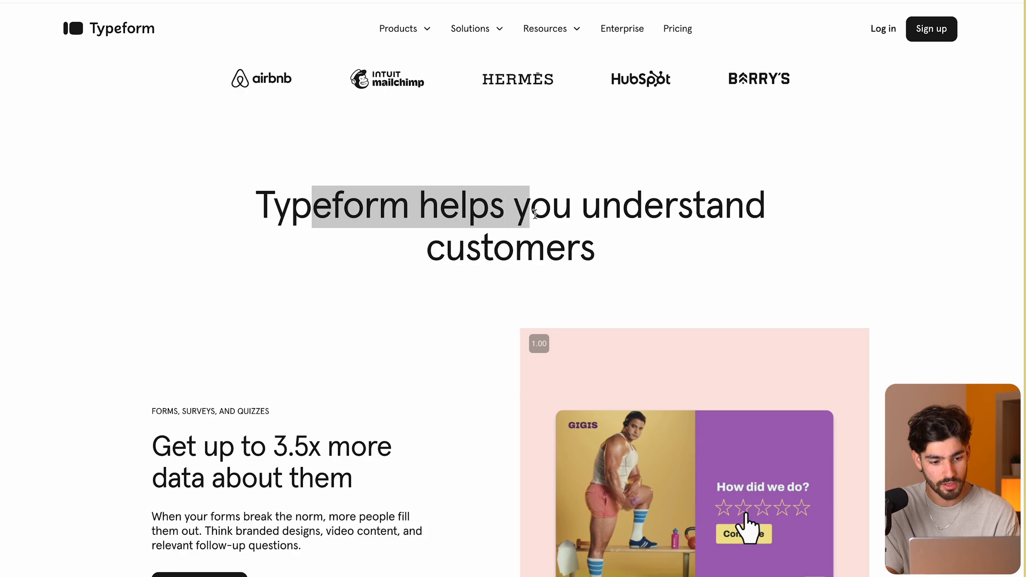
pyautogui.scroll(-5, 535, 213)
pyautogui.moveTo(151, 202); pyautogui.dragTo(339, 256)
pyautogui.click(367, 278)
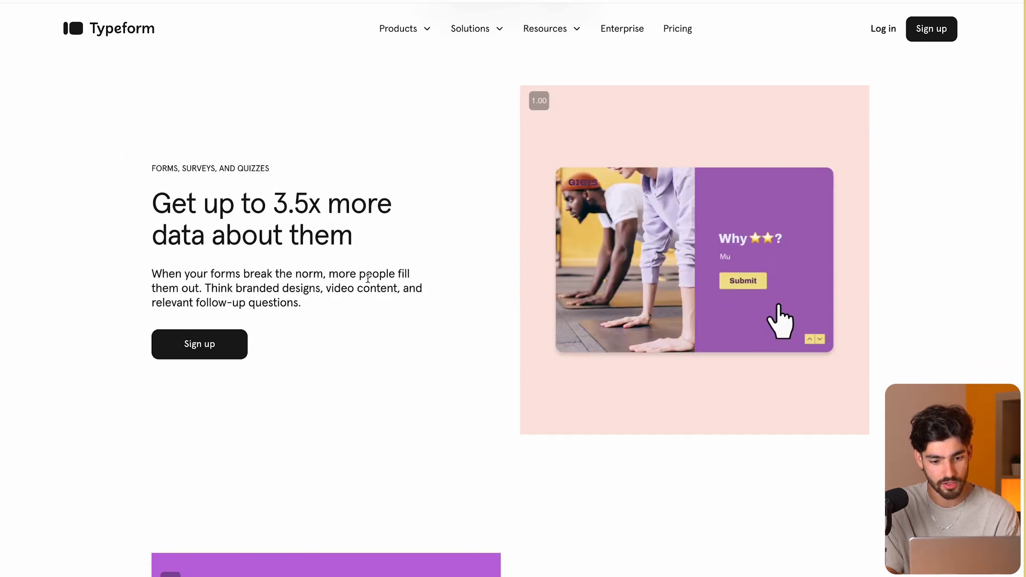
# Examine the quote banner, three-card feature section, integrations, statistics and sign-up footer of the Typeform homepage.
pyautogui.scroll(-18, 493, 315)
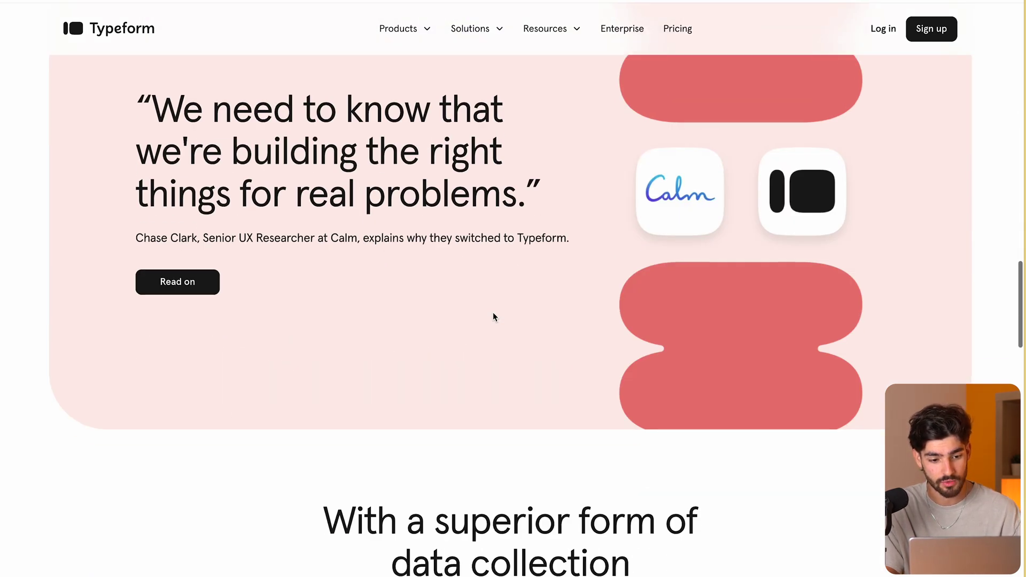
pyautogui.scroll(10, 493, 316)
pyautogui.scroll(-8, 493, 313)
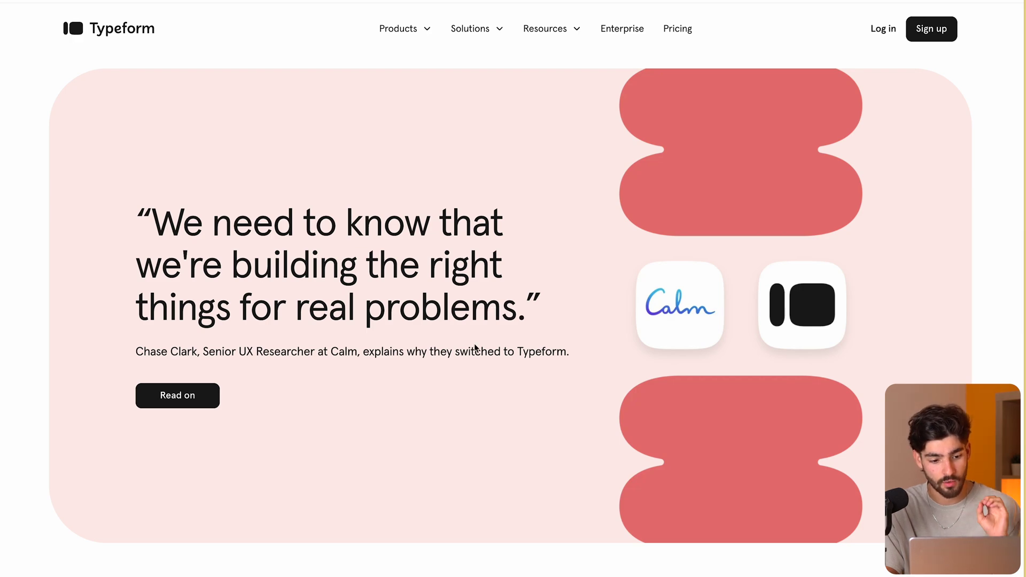
pyautogui.scroll(-17, 518, 374)
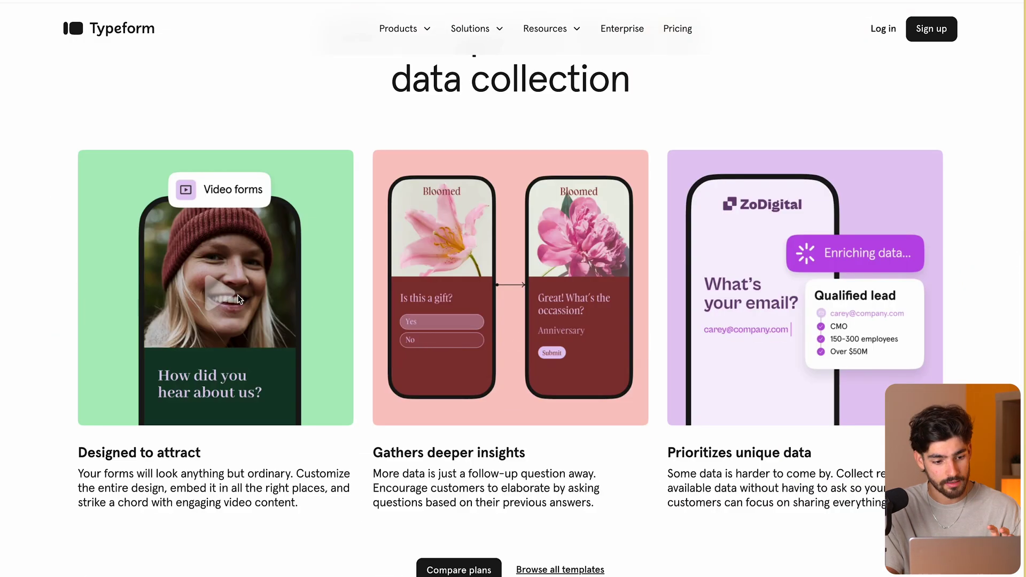
pyautogui.scroll(-5, 426, 461)
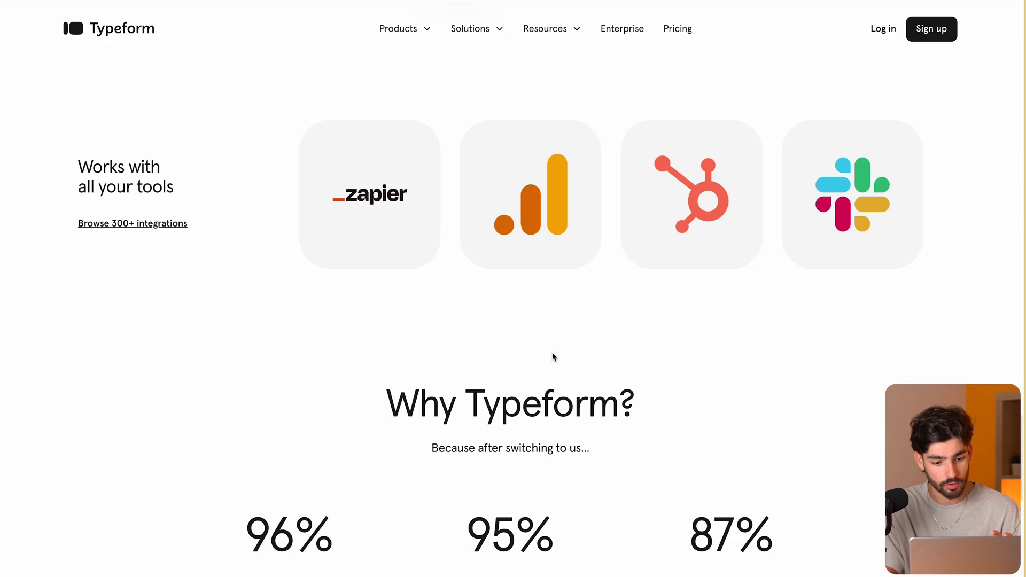
pyautogui.scroll(-8, 553, 356)
pyautogui.moveTo(228, 81); pyautogui.dragTo(860, 155)
pyautogui.scroll(-5, 860, 157)
pyautogui.scroll(-2, 862, 159)
pyautogui.scroll(4, 861, 158)
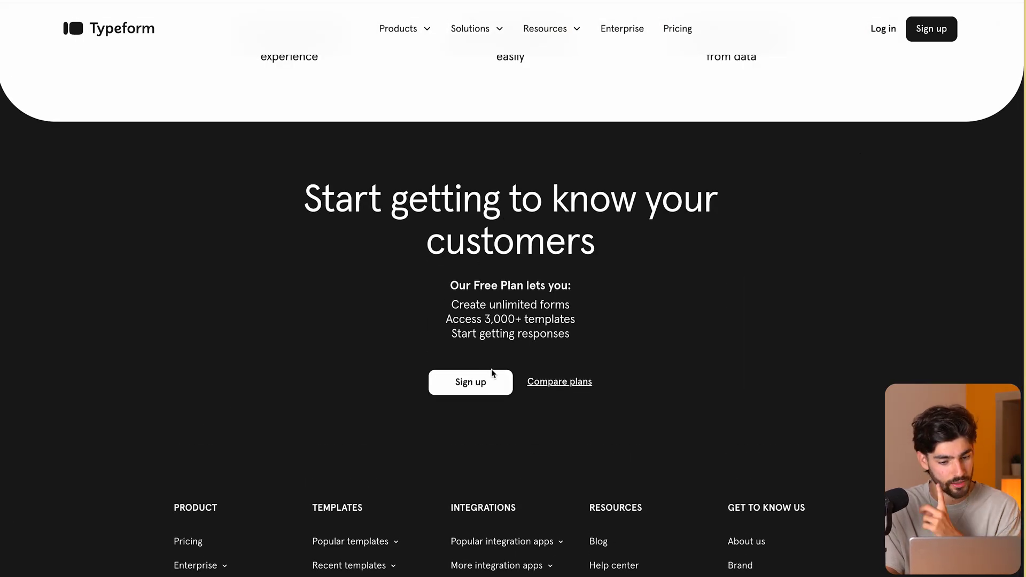
pyautogui.scroll(20, 491, 369)
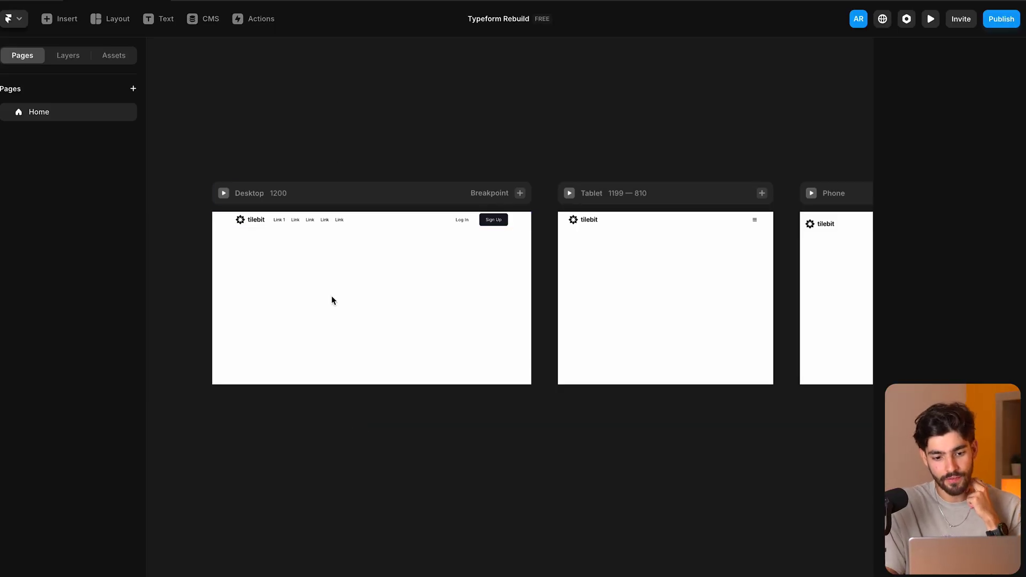
# Switch to the Typeform Rebuild project in Framer and inspect the navbar on the Desktop breakpoint.
pyautogui.click(392, 227)
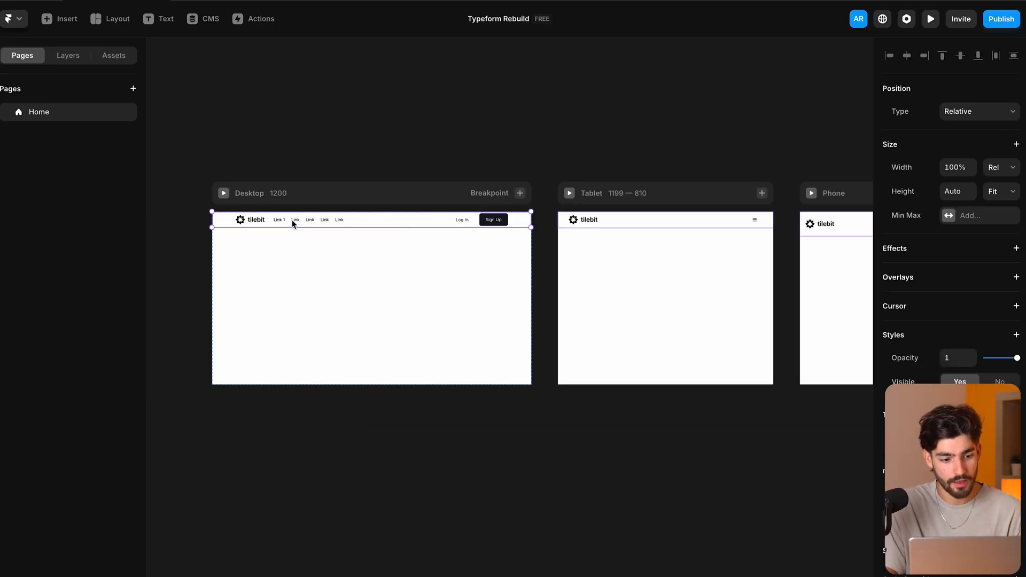
pyautogui.scroll(5, 335, 229)
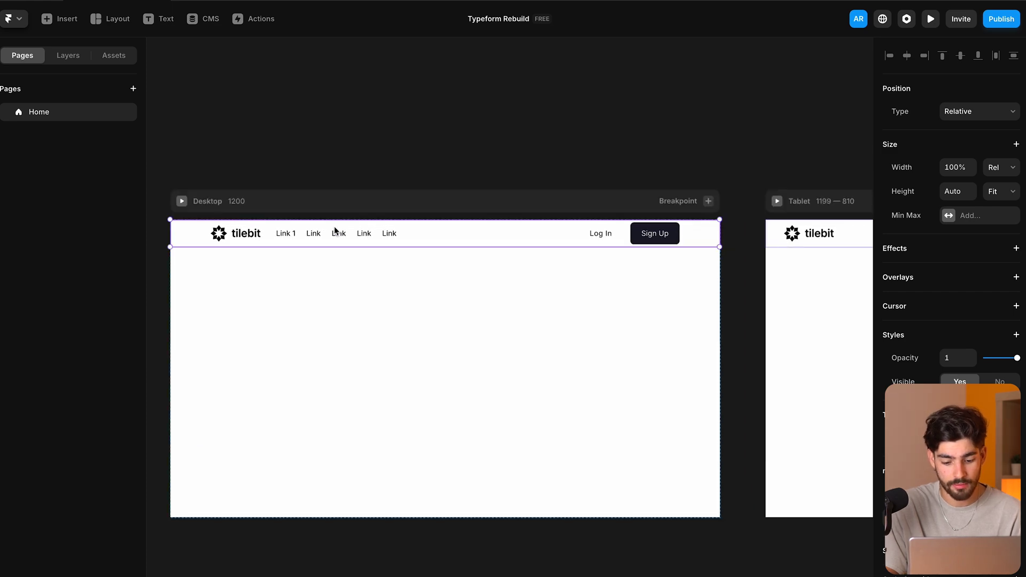
pyautogui.press('super+period')
pyautogui.hscroll(1, 336, 231)
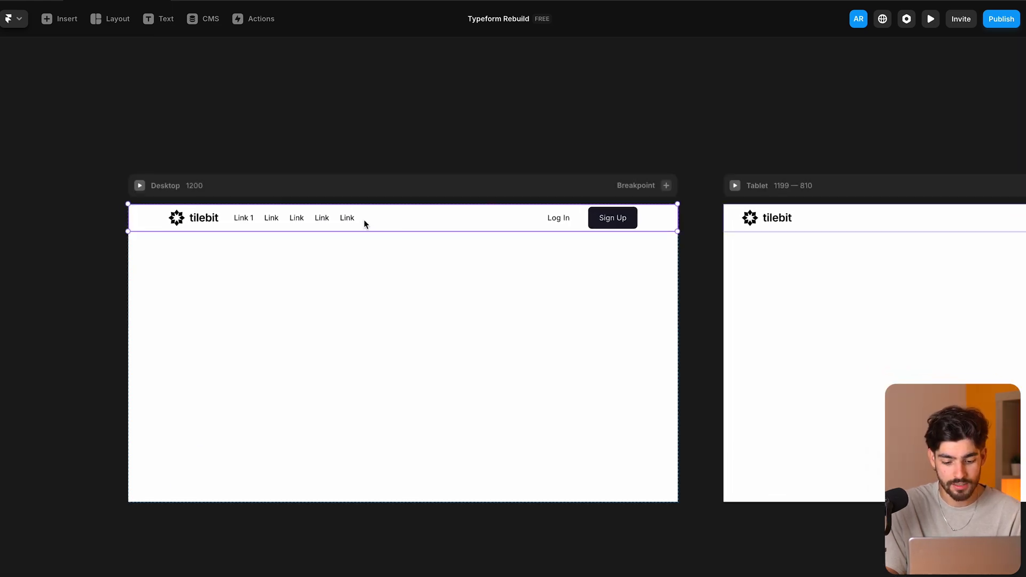
pyautogui.press('super+backslash')
pyautogui.scroll(-1, 201, 270)
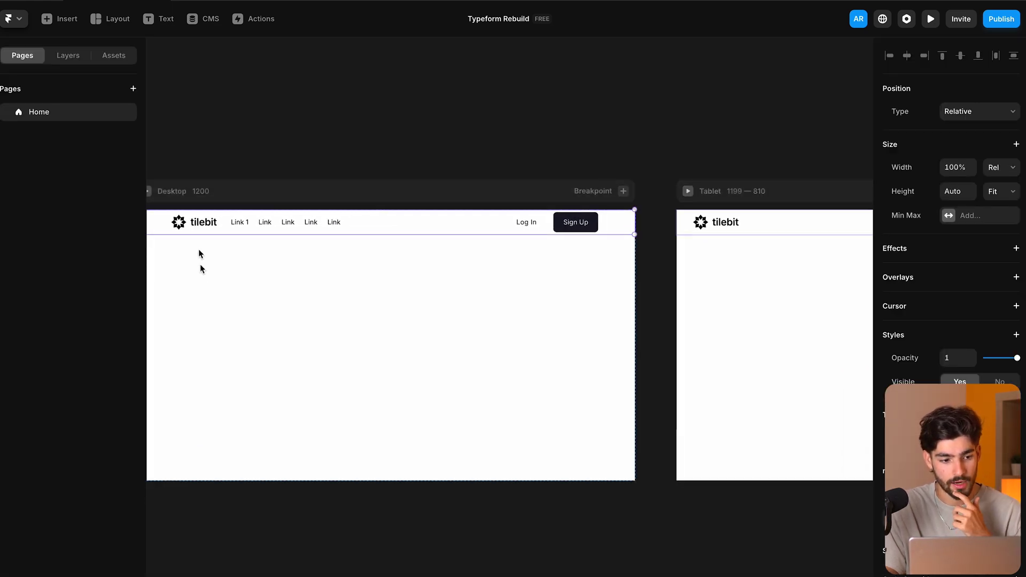
pyautogui.click(60, 25)
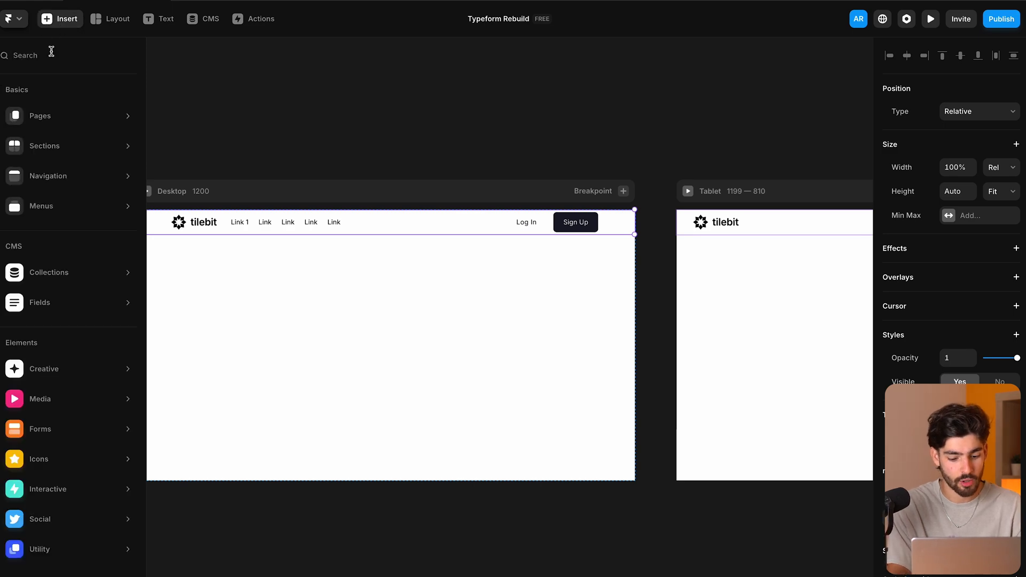
pyautogui.write('navba')
pyautogui.press('super+BackSpace')
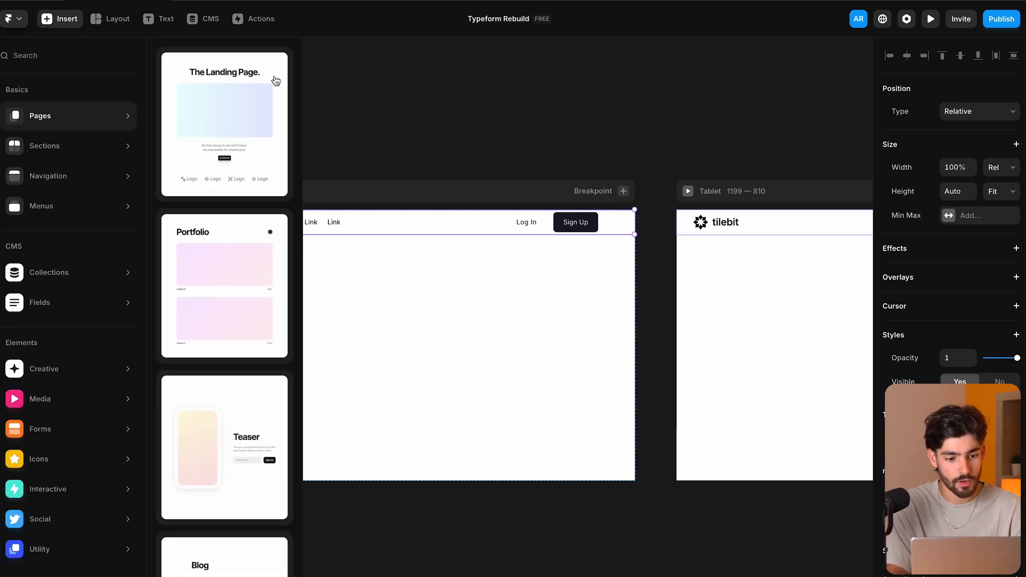
# Switch to the tilebit site, search all components for "navbar" and copy Navbar 007.
pyautogui.press('super+Tab')
pyautogui.hotkey('ctrl', 'Tab')
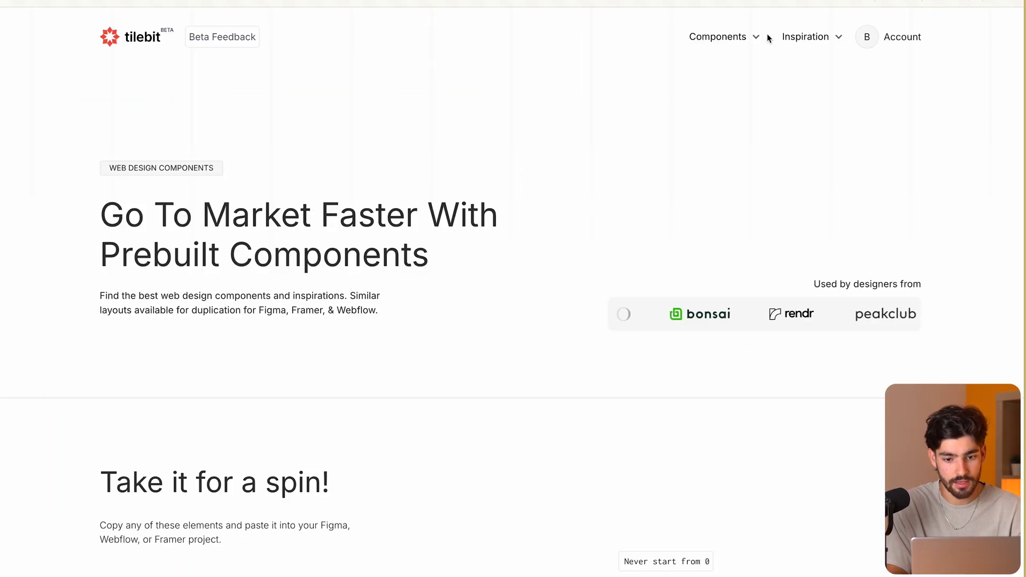
pyautogui.click(739, 42)
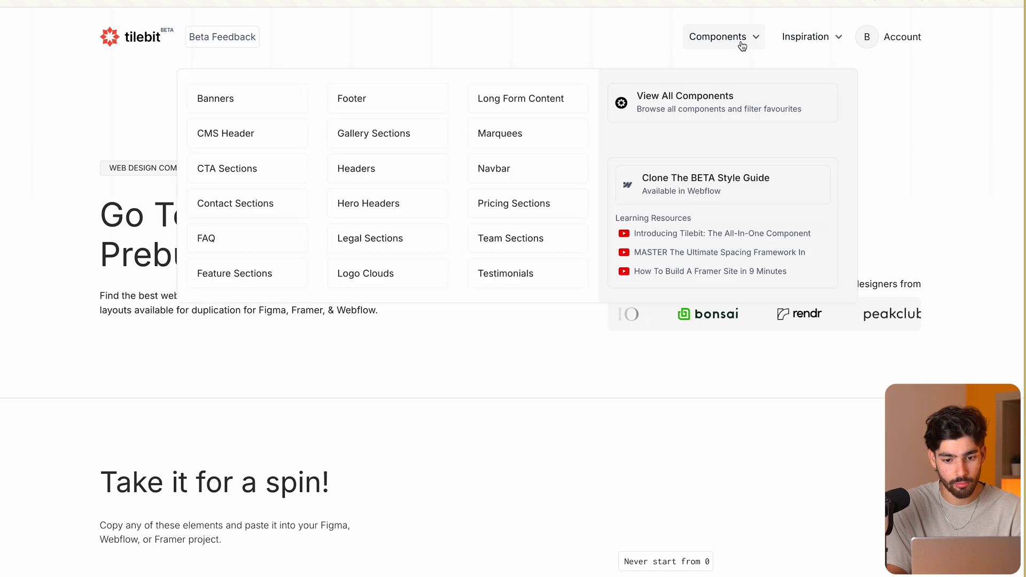
pyautogui.click(708, 102)
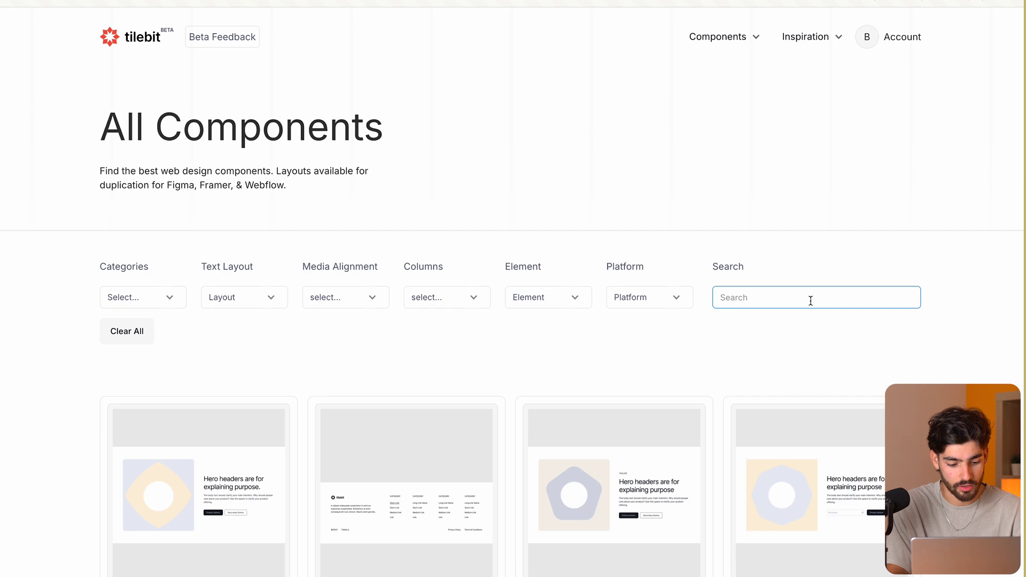
pyautogui.write('navbar')
pyautogui.scroll(-10, 744, 344)
pyautogui.click(685, 276)
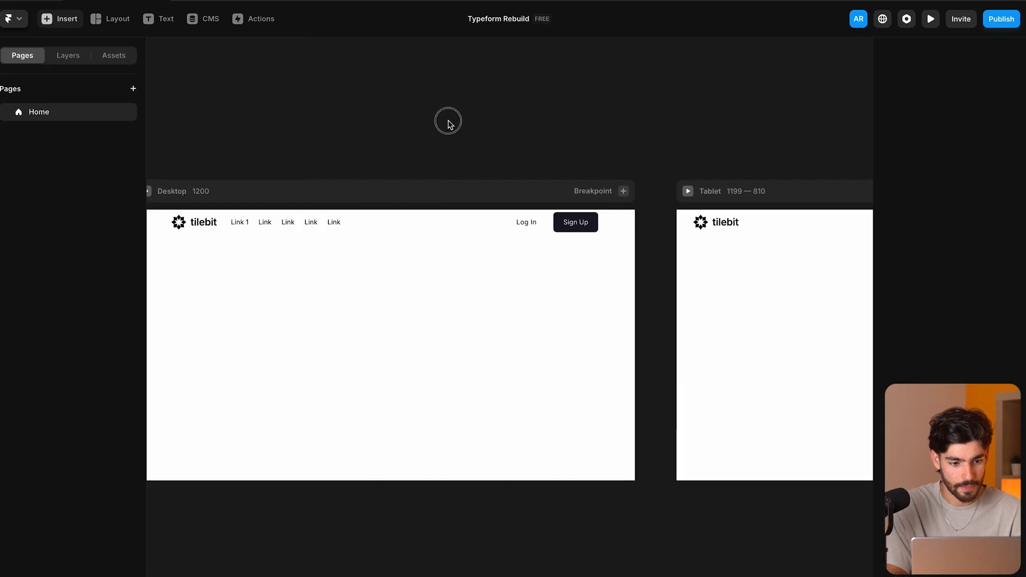
# Compare the Framer navbar with the Typeform hero layout and search the tilebit components for "hero header".
pyautogui.click(339, 229)
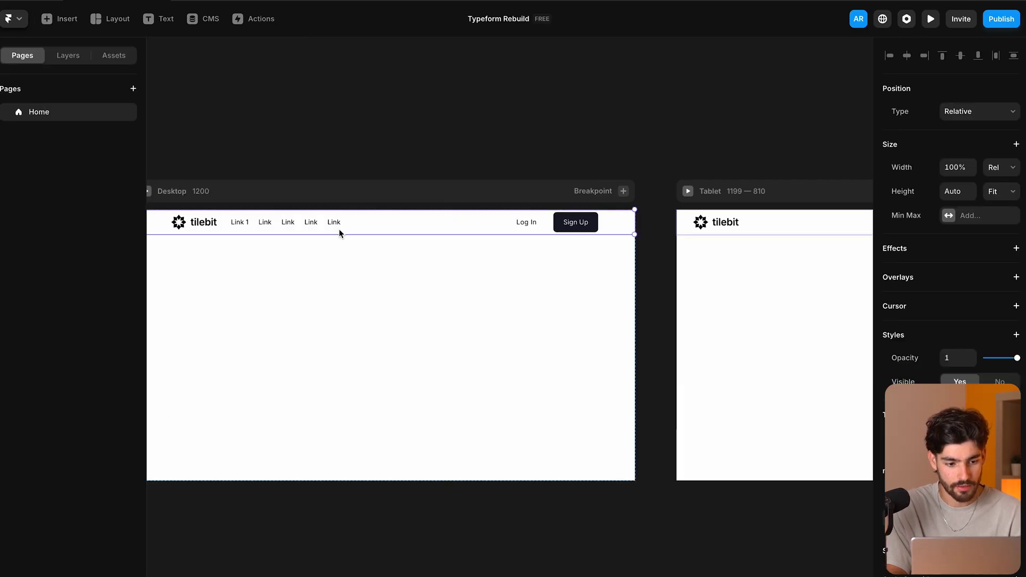
pyautogui.click(322, 272)
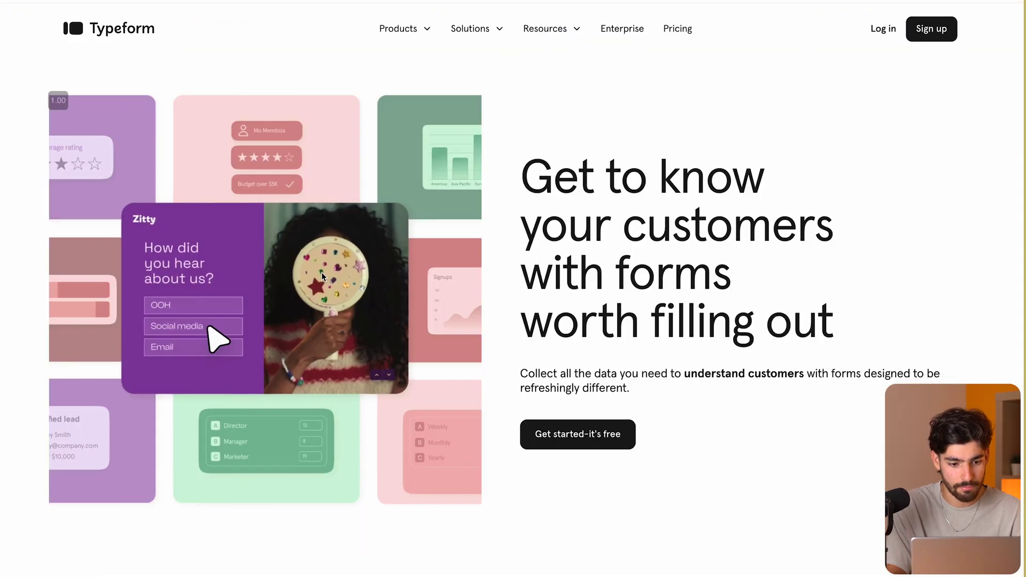
pyautogui.moveTo(517, 176); pyautogui.dragTo(875, 362)
pyautogui.click(873, 360)
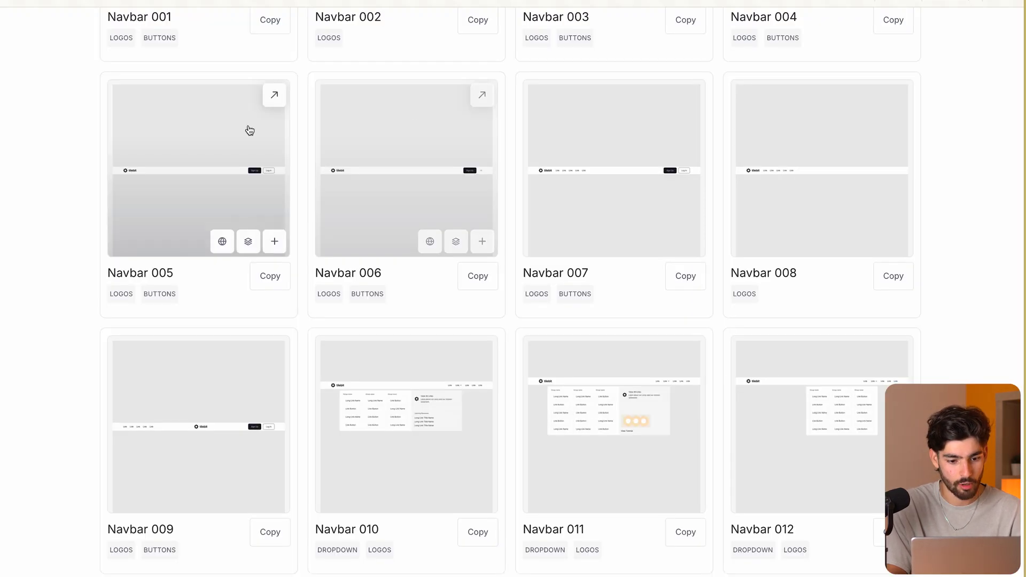
pyautogui.scroll(10, 407, 262)
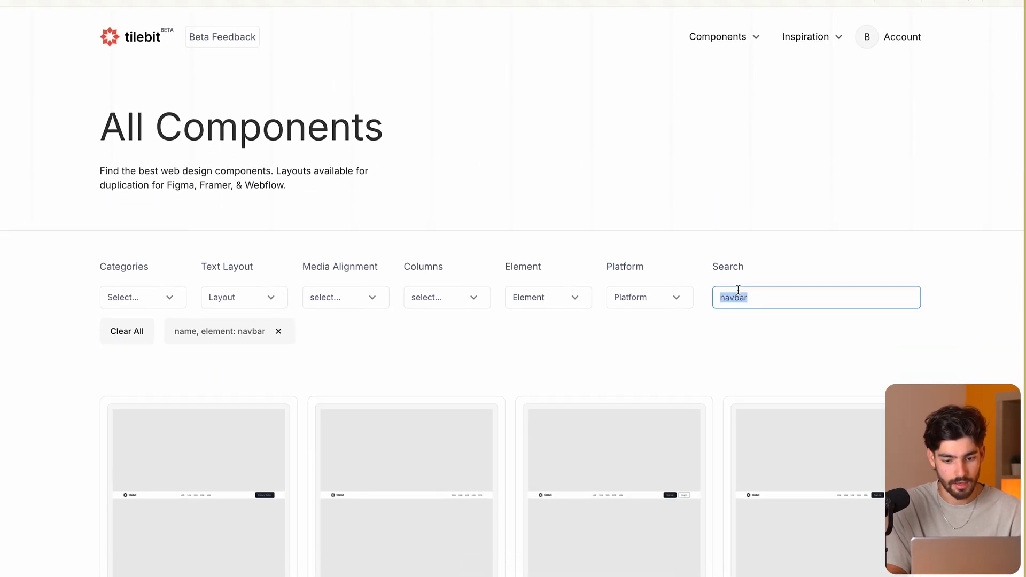
pyautogui.write('ero header')
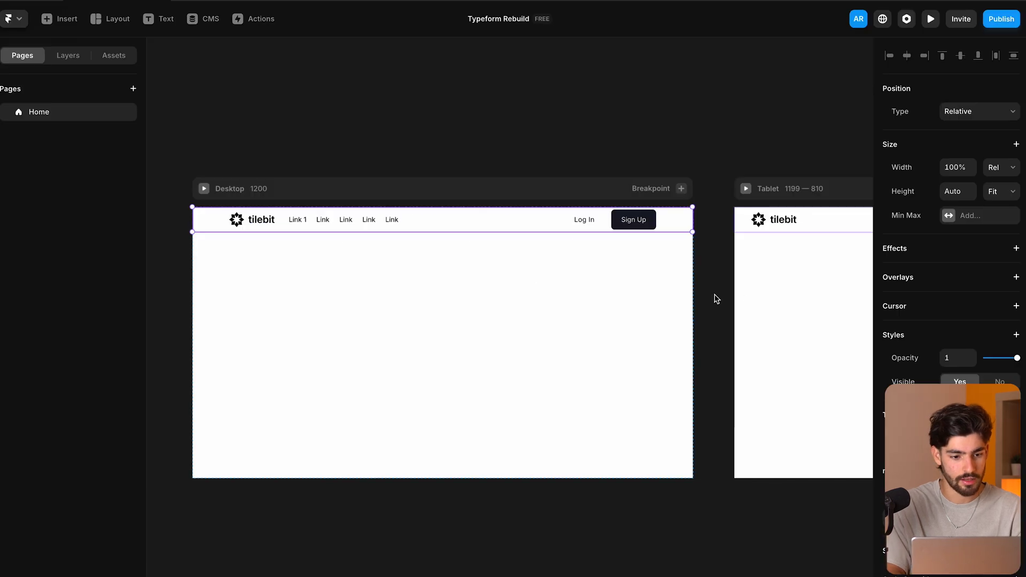
# In Framer, insert the ready-made split hero section "Add Sections or Complete Pages" below the navbar.
pyautogui.click(59, 19)
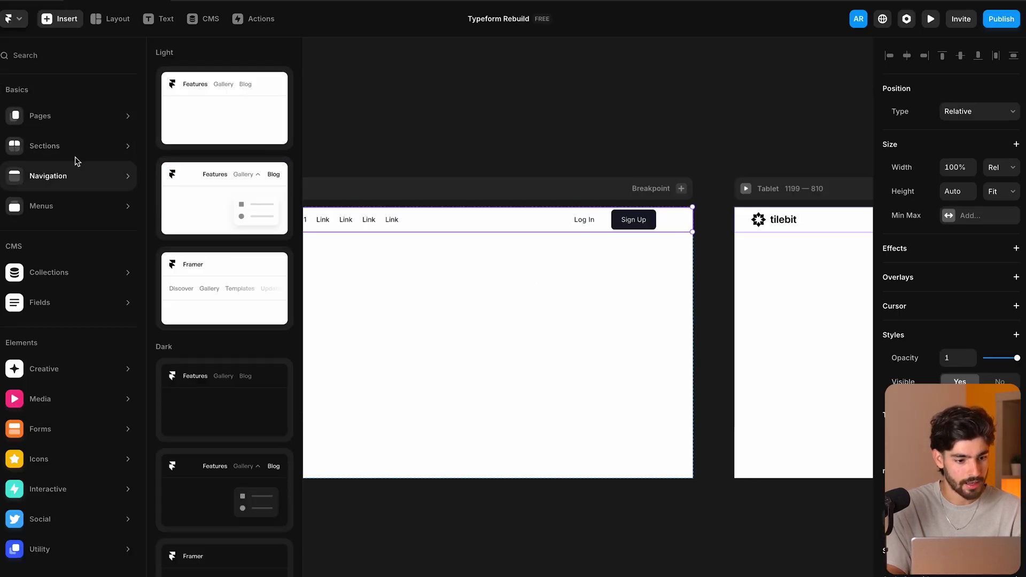
pyautogui.scroll(-3, 227, 220)
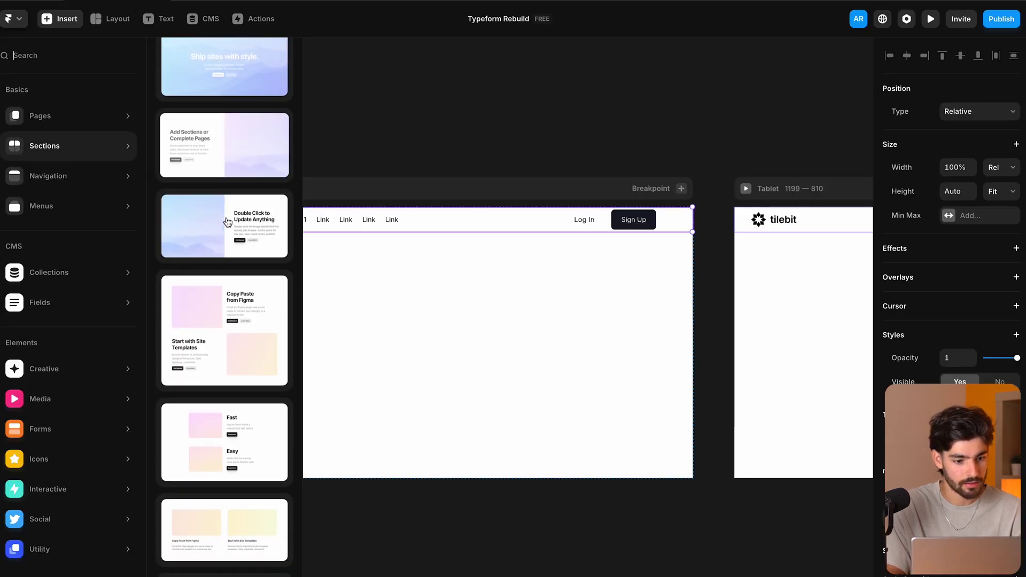
pyautogui.click(231, 123)
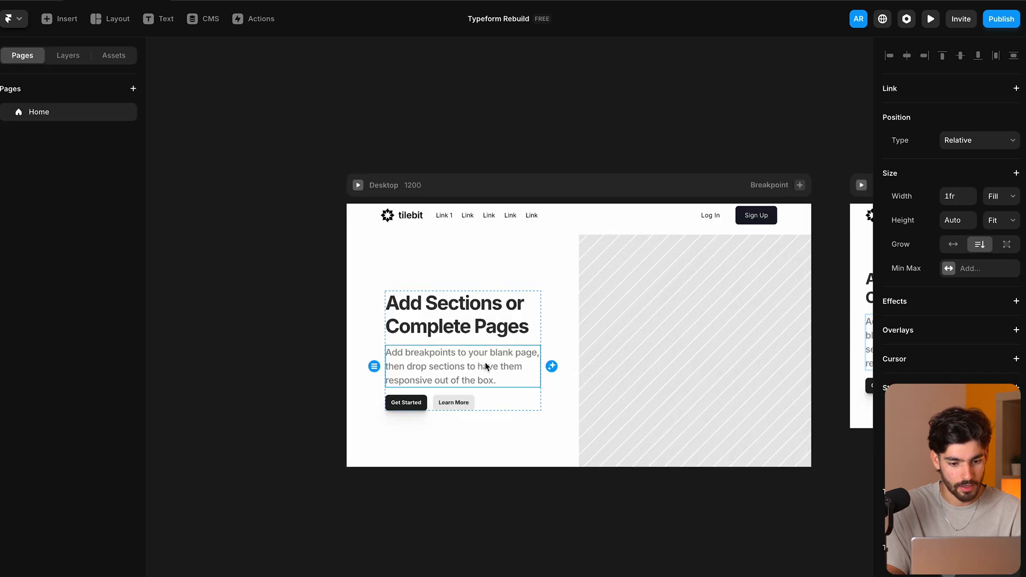
# Swap the hero section's two columns so the image is on the left and the text on the right.
pyautogui.click(558, 338)
pyautogui.press('Right')
pyautogui.click(548, 342)
pyautogui.scroll(-1, 558, 347)
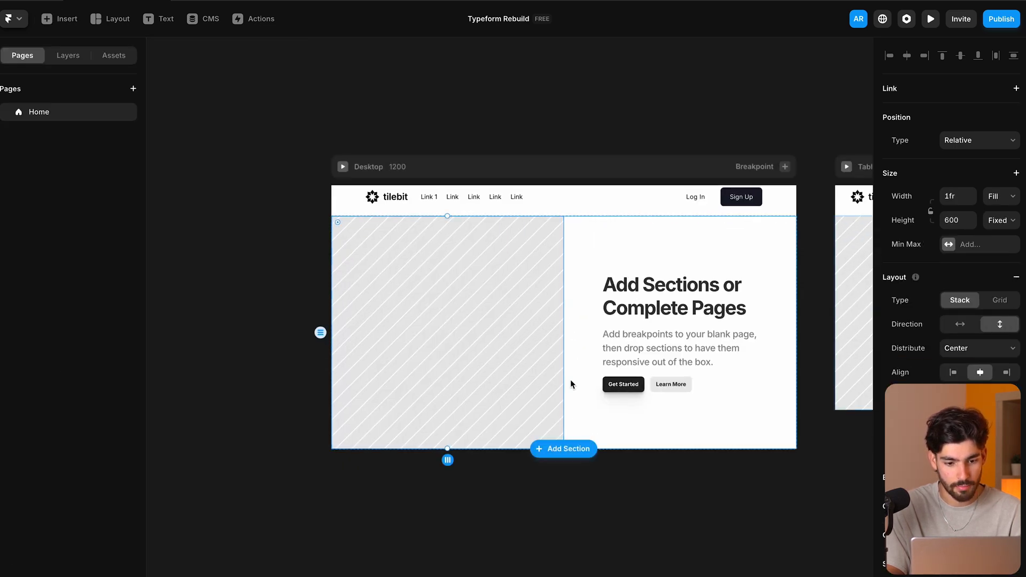
pyautogui.hscroll(5, 780, 383)
pyautogui.click(717, 438)
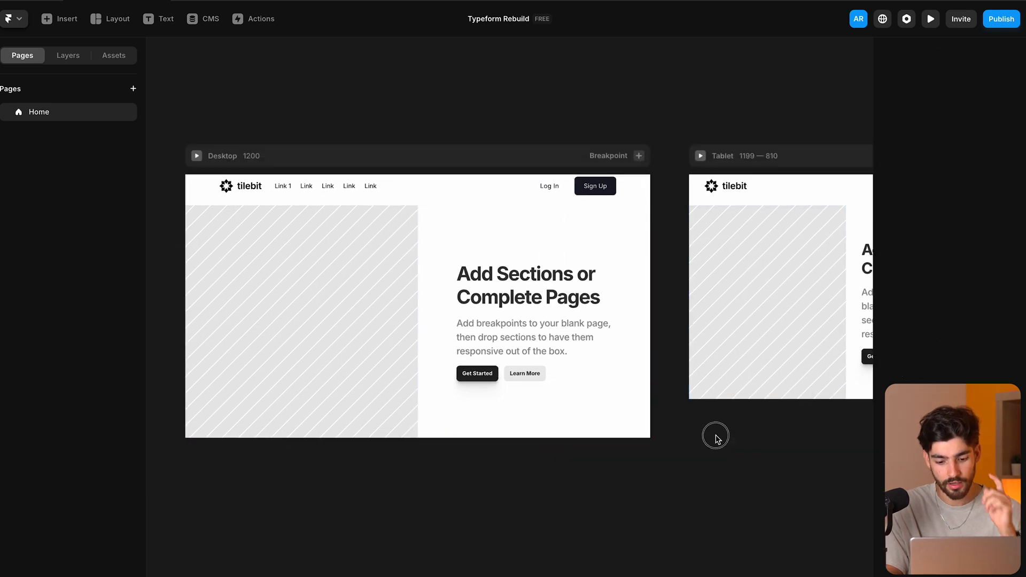
# Replace the hero heading with "Get to know your customers with forms worth filling out" copied from the Typeform homepage.
pyautogui.hscroll(3, 644, 445)
pyautogui.scroll(-5, 644, 445)
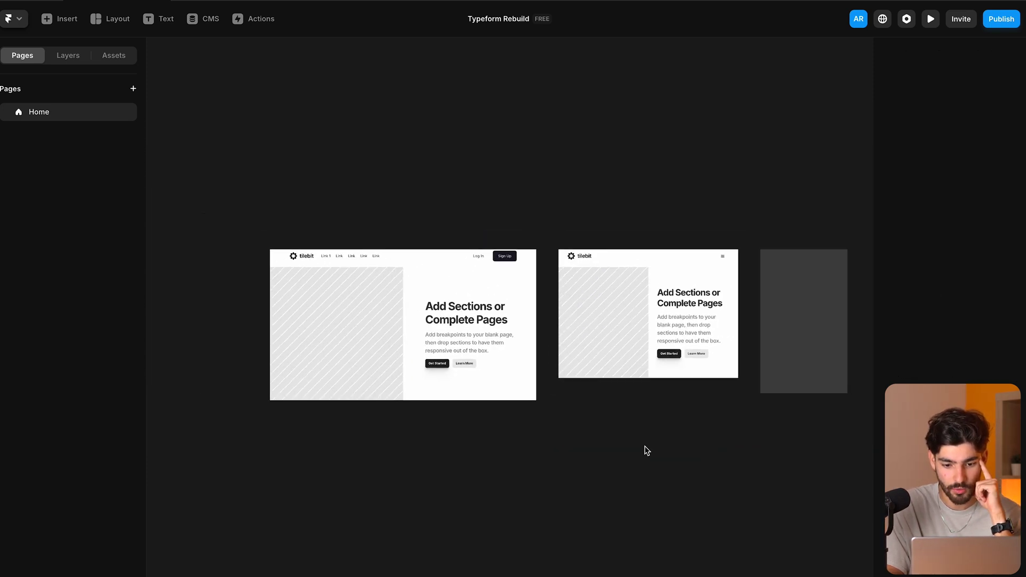
pyautogui.hscroll(2, 645, 446)
pyautogui.scroll(-1, 645, 445)
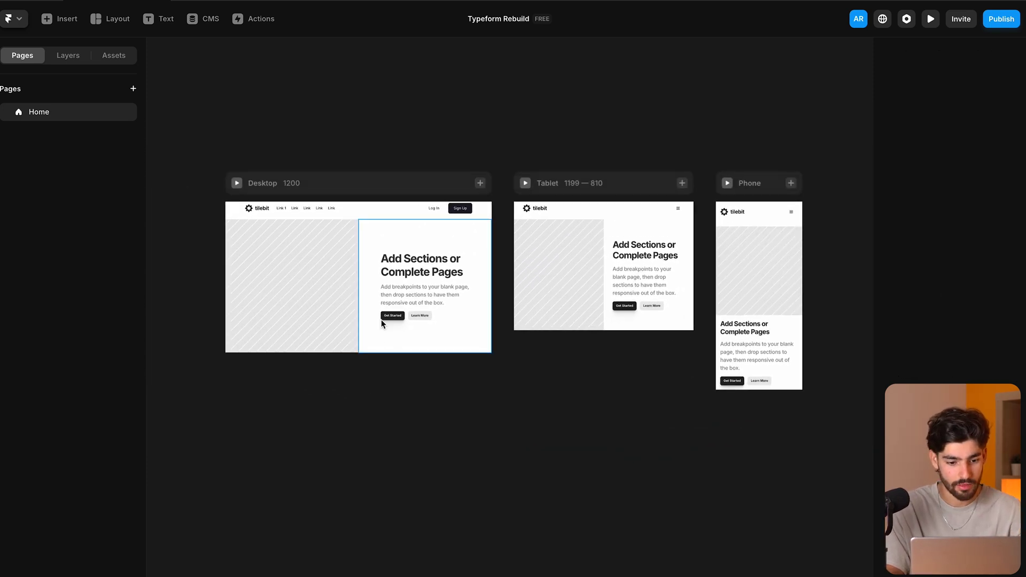
pyautogui.keyDown('super'); pyautogui.click(397, 319); pyautogui.keyUp('super')
pyautogui.scroll(3, 415, 272)
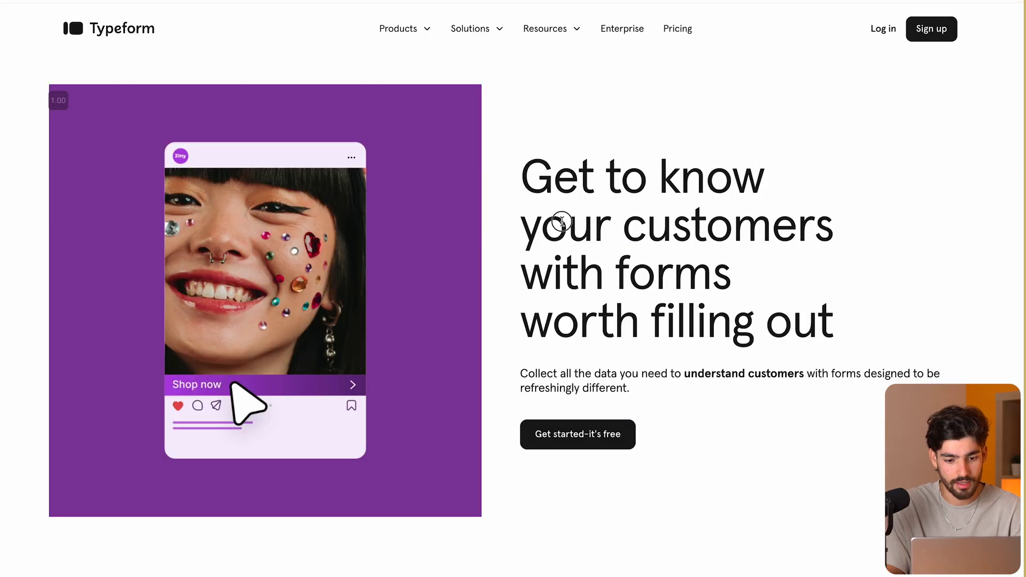
pyautogui.tripleClick(561, 221)
pyautogui.hotkey('ctrl', 'c')
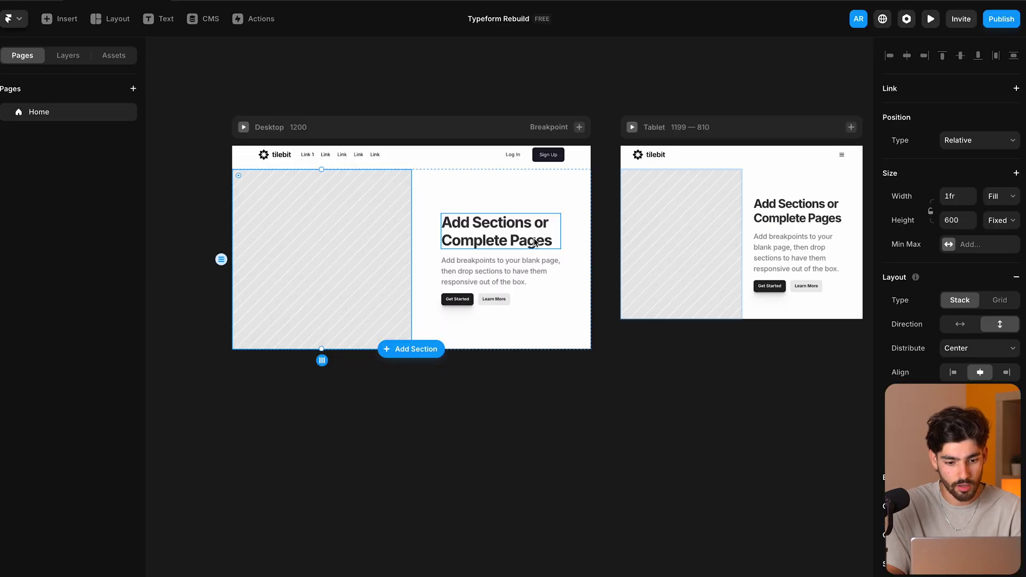
pyautogui.doubleClick(513, 234)
pyautogui.hotkey('ctrl', 'v')
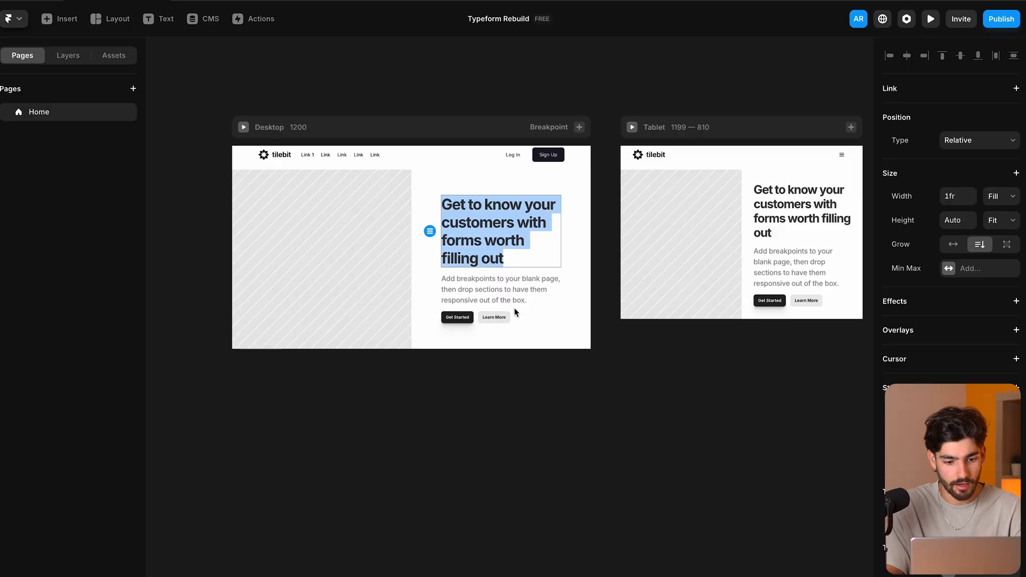
# Replace the hero paragraph with "Collect all the data you need to understand customers with forms designed to be refreshingly different.".
pyautogui.click(495, 287)
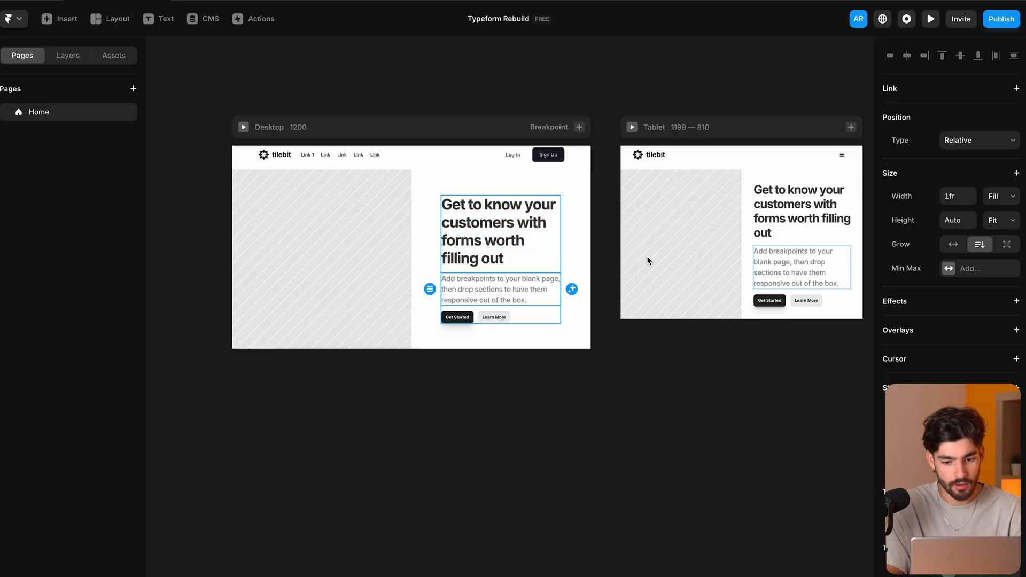
pyautogui.doubleClick(476, 292)
pyautogui.write('Collect all the data you need to understand customers with forms designed to be refreshingly different.')
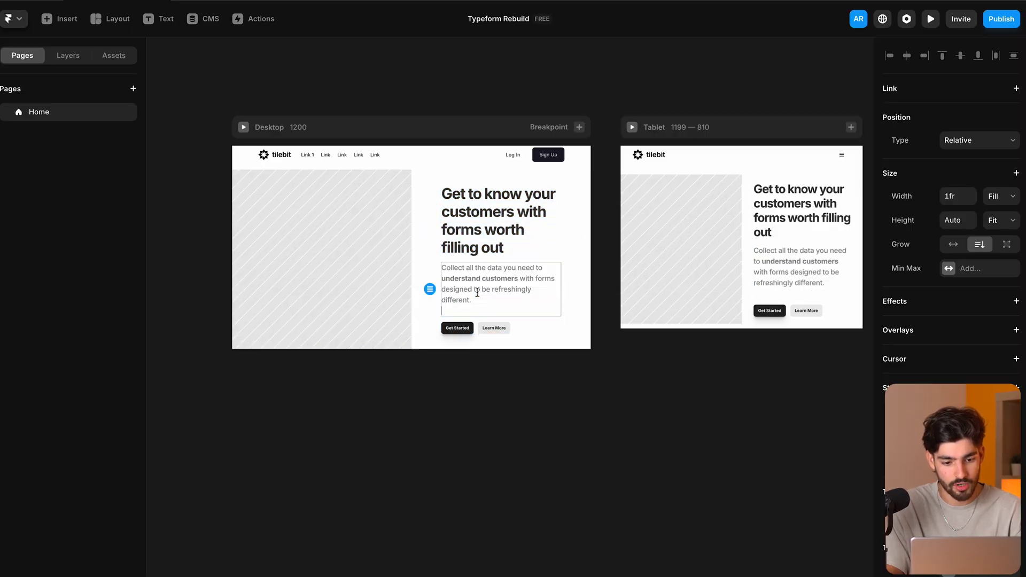
pyautogui.press('BackSpace')
pyautogui.press('Escape')
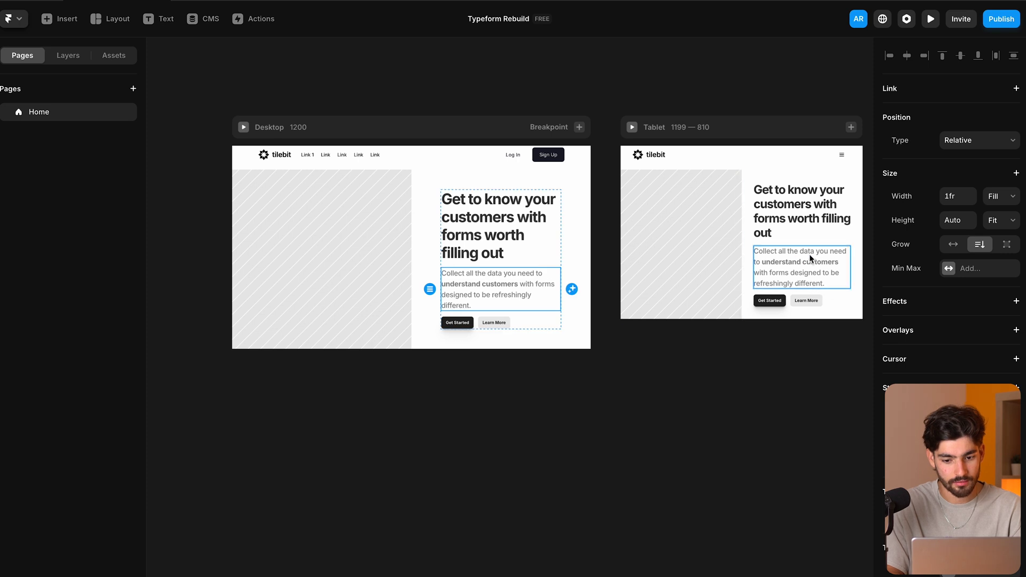
# Change the hero's dark button label to "Get Started - Its free" and delete the Learn More button.
pyautogui.hscroll(4, 780, 270)
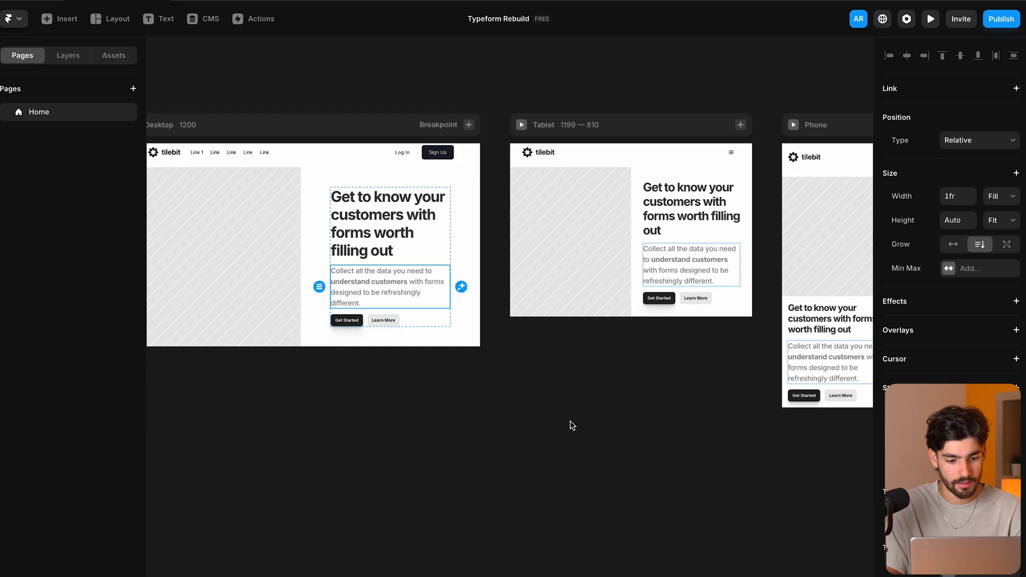
pyautogui.click(351, 320)
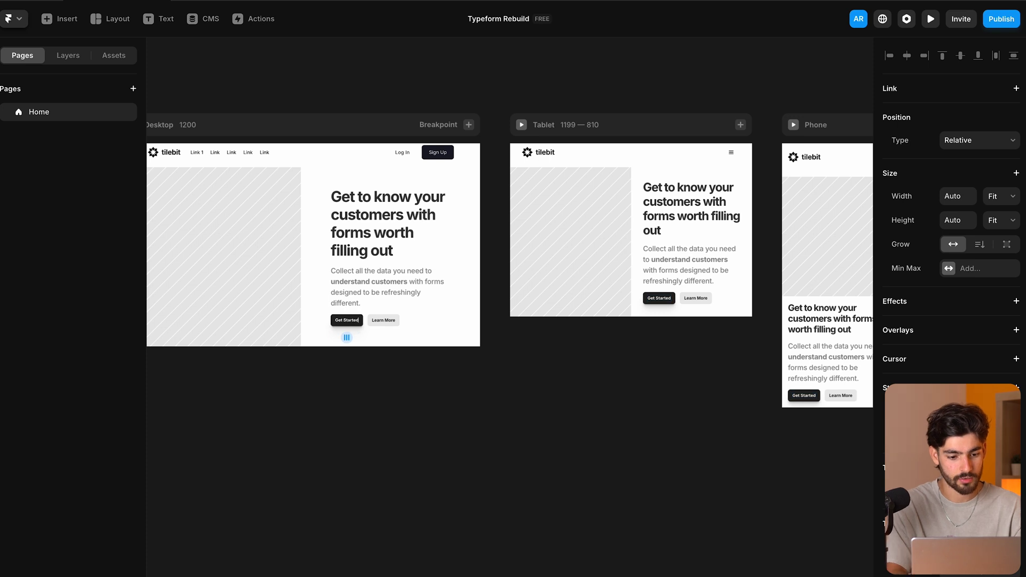
pyautogui.click(396, 320)
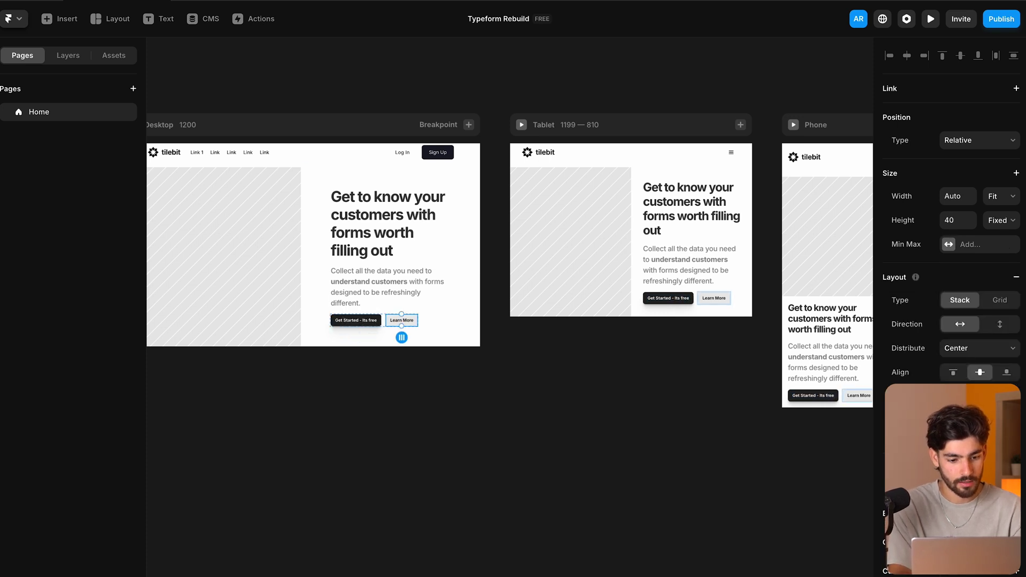
pyautogui.press('Delete')
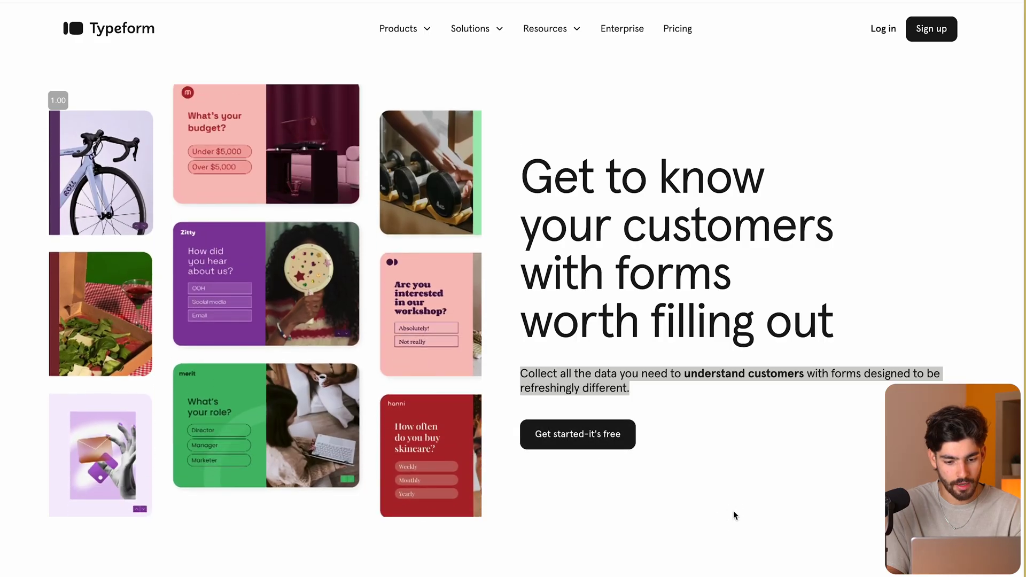
# Remove the shadow from the "Get Started - Its free" button in the Desktop hero.
pyautogui.click(597, 470)
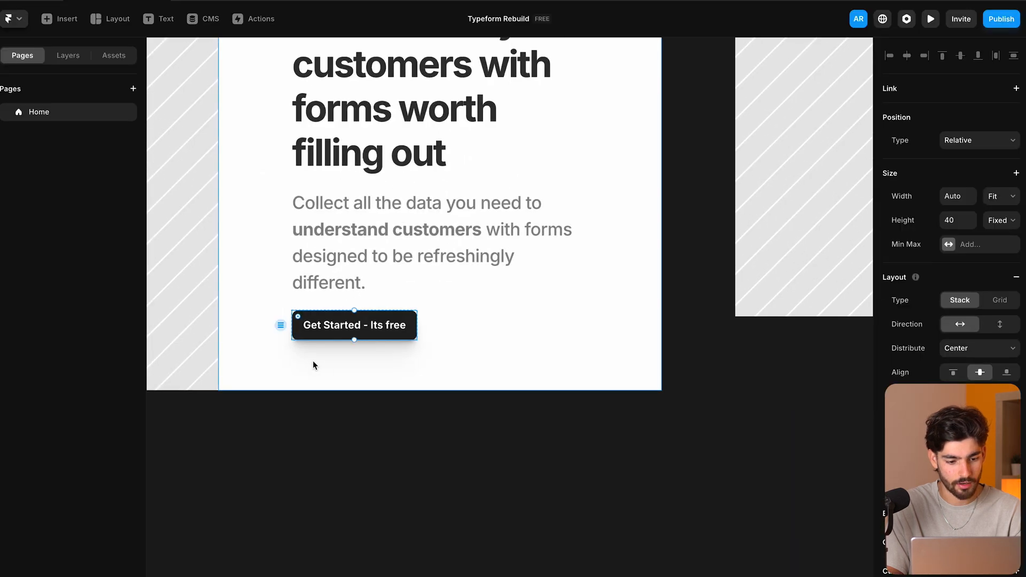
pyautogui.scroll(-6, 908, 508)
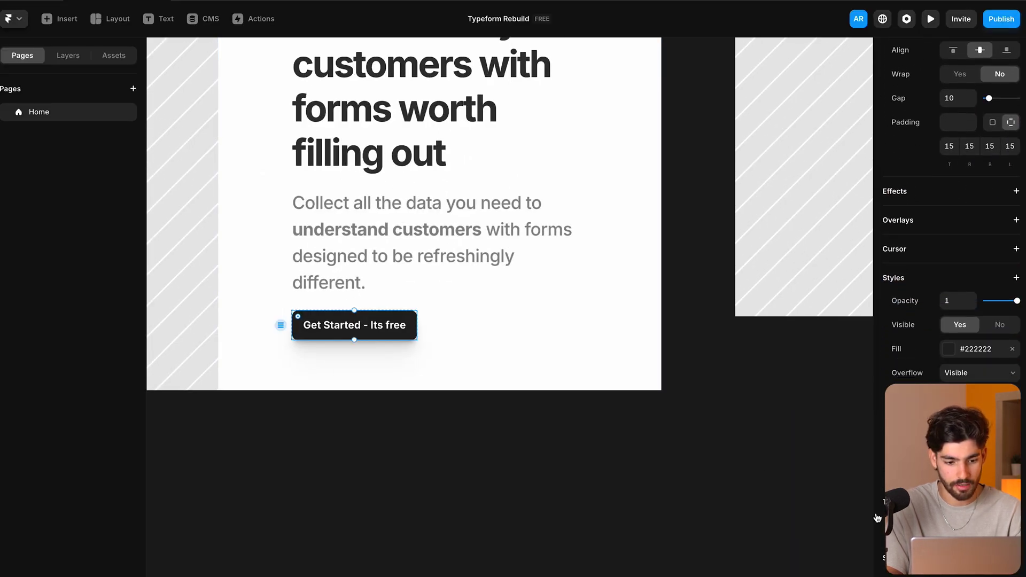
pyautogui.click(69, 55)
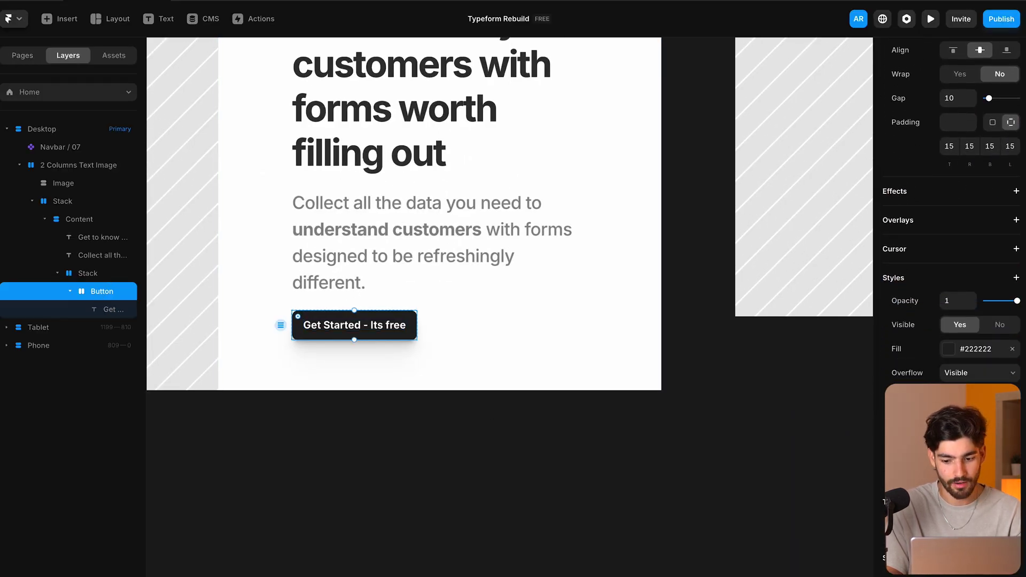
pyautogui.scroll(-1, 951, 214)
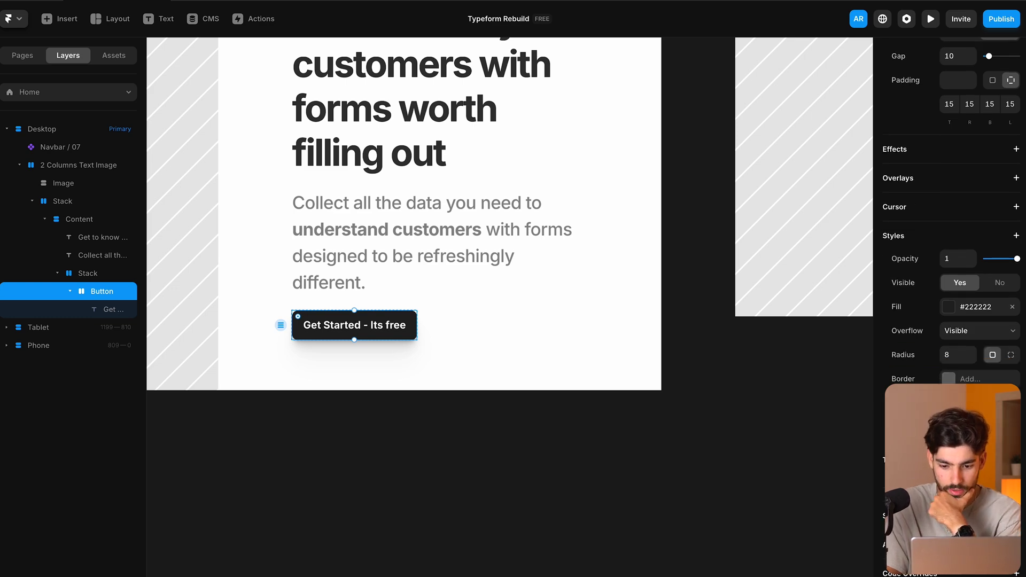
pyautogui.click(970, 403)
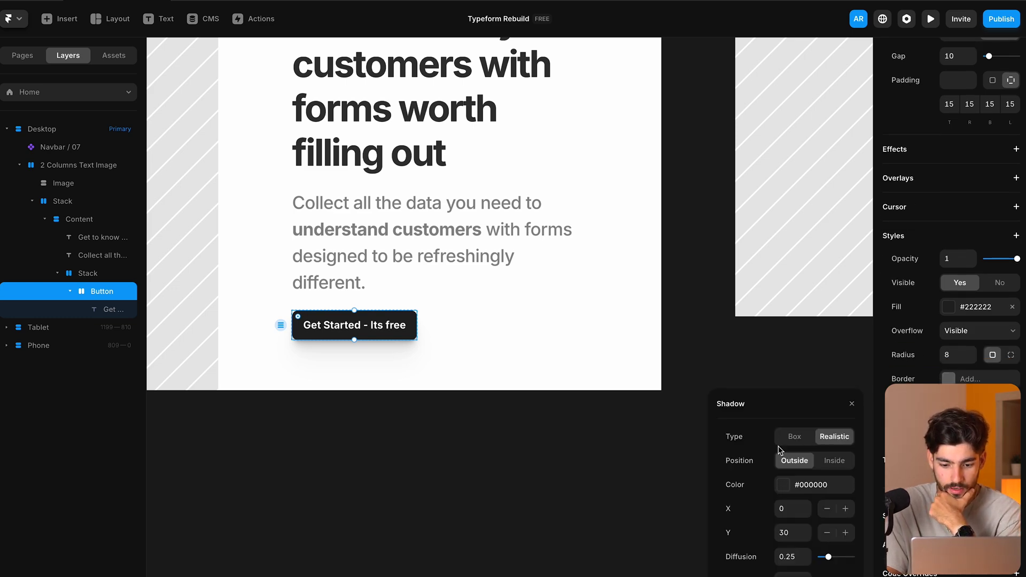
pyautogui.click(796, 437)
pyautogui.click(839, 438)
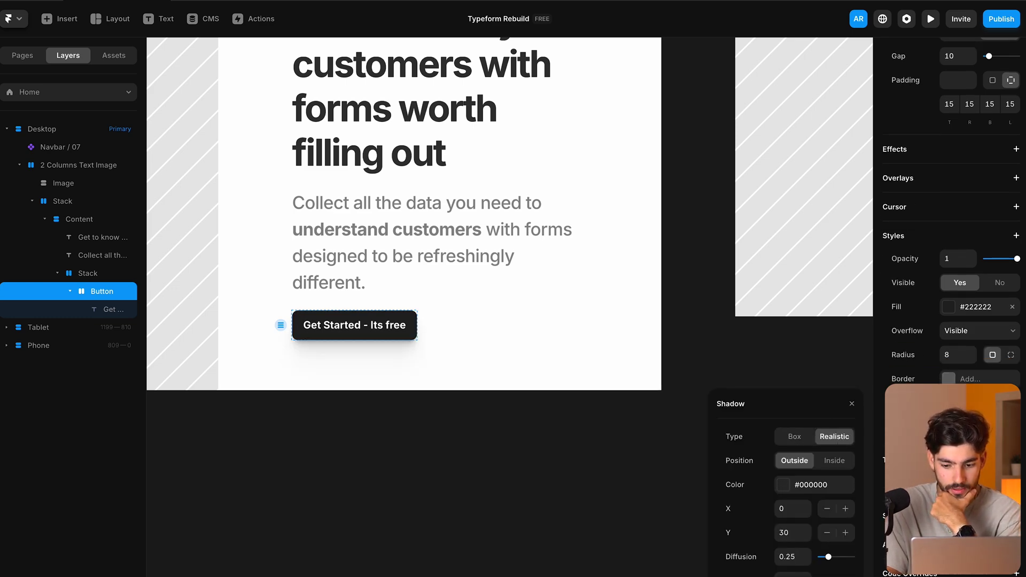
pyautogui.click(1012, 403)
pyautogui.click(512, 455)
# Delete the Navbar / 07 component from above the hero section.
pyautogui.scroll(5, 502, 506)
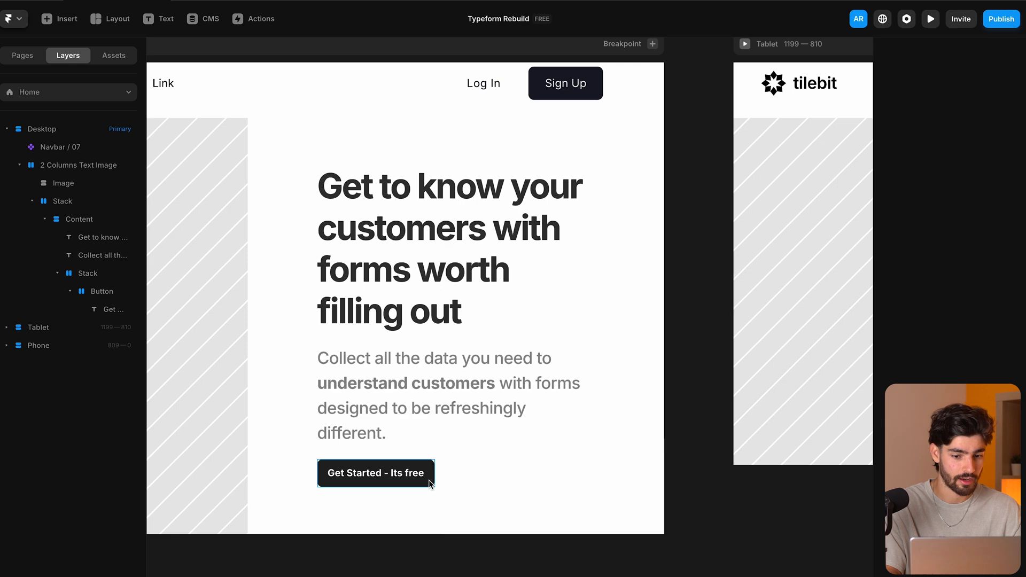
pyautogui.click(604, 103)
pyautogui.scroll(-3, 485, 276)
pyautogui.press('Delete')
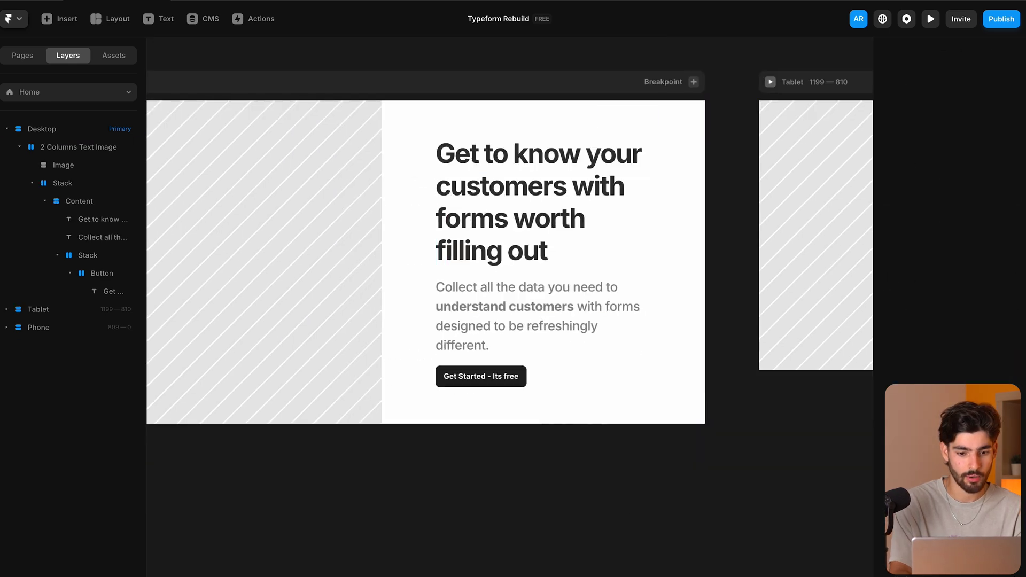
# Search the insertable elements for "nav" and add the ready-made Navigation component above the hero.
pyautogui.scroll(3, 513, 62)
pyautogui.hscroll(-3, 513, 62)
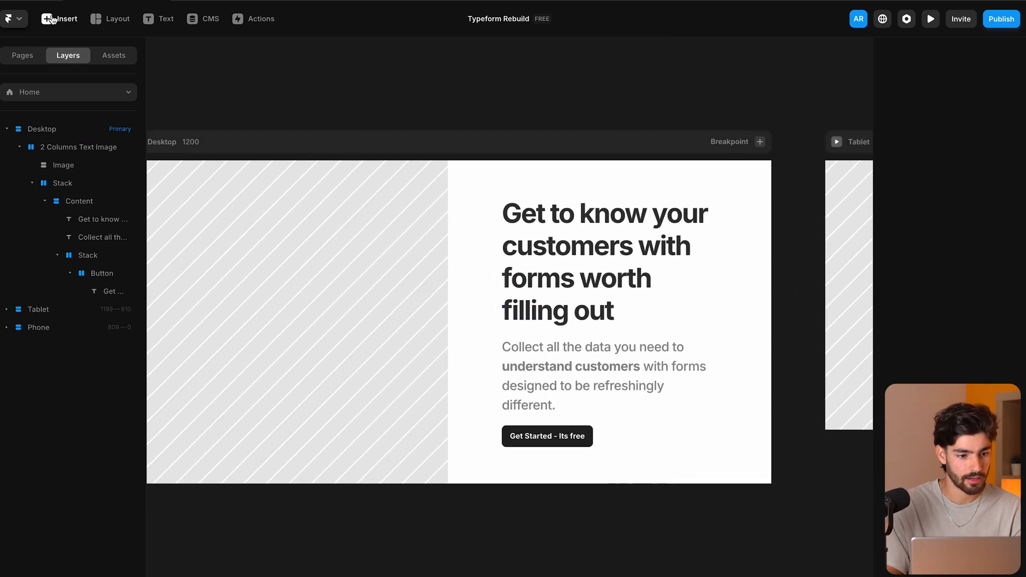
pyautogui.click(52, 19)
pyautogui.write('nav')
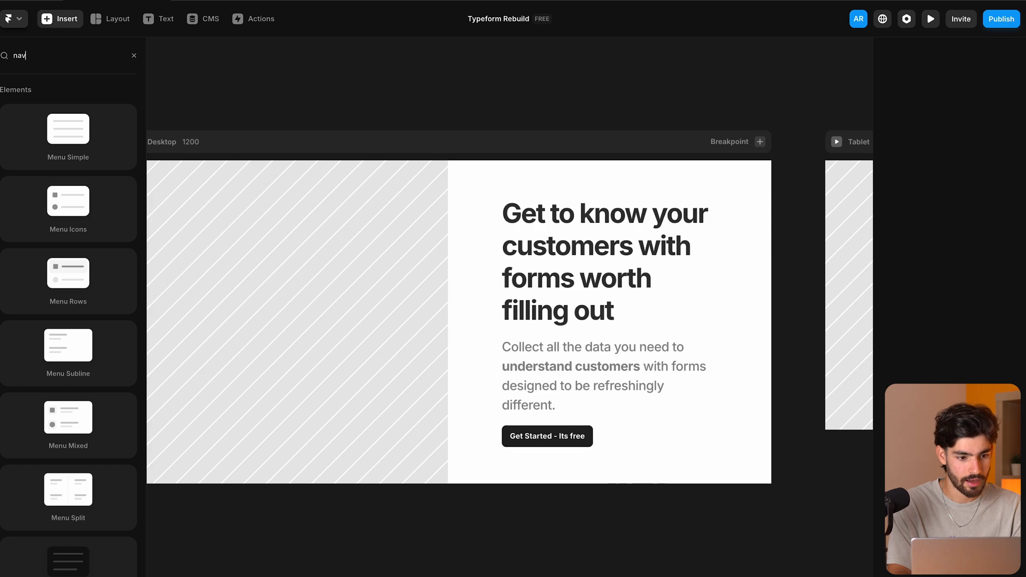
pyautogui.write('bar')
pyautogui.press('BackSpace')
pyautogui.press('BackSpace')
pyautogui.press('BackSpace')
pyautogui.press('BackSpace')
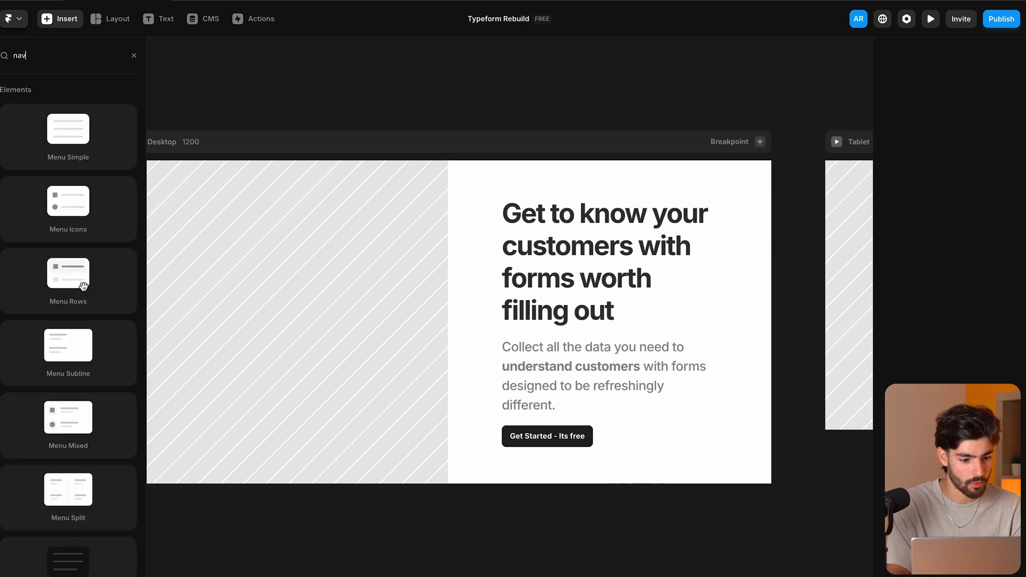
pyautogui.click(85, 315)
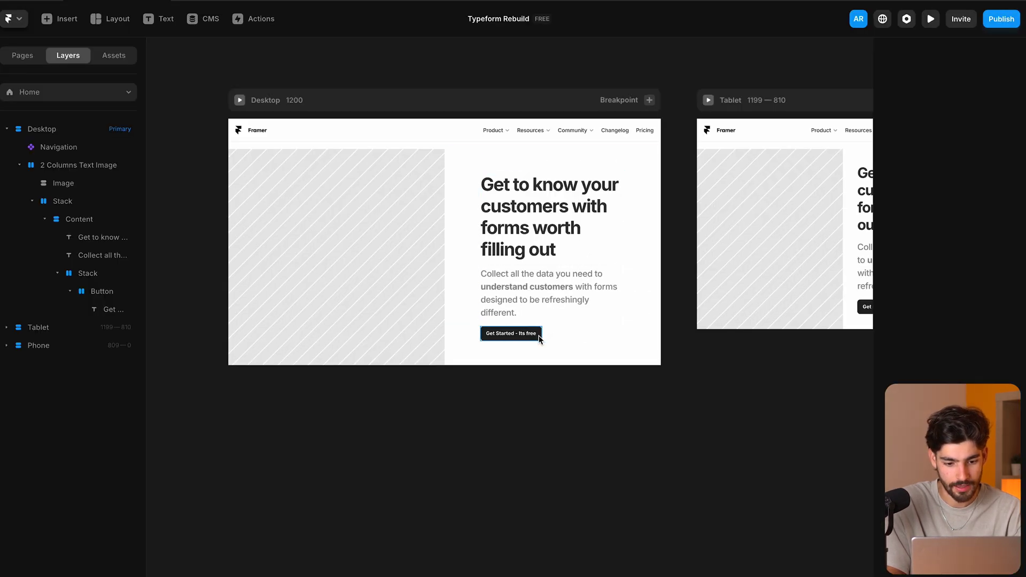
# Convert the "Get Started - Its free" button into a component named Button.
pyautogui.click(538, 336)
pyautogui.rightClick(540, 339)
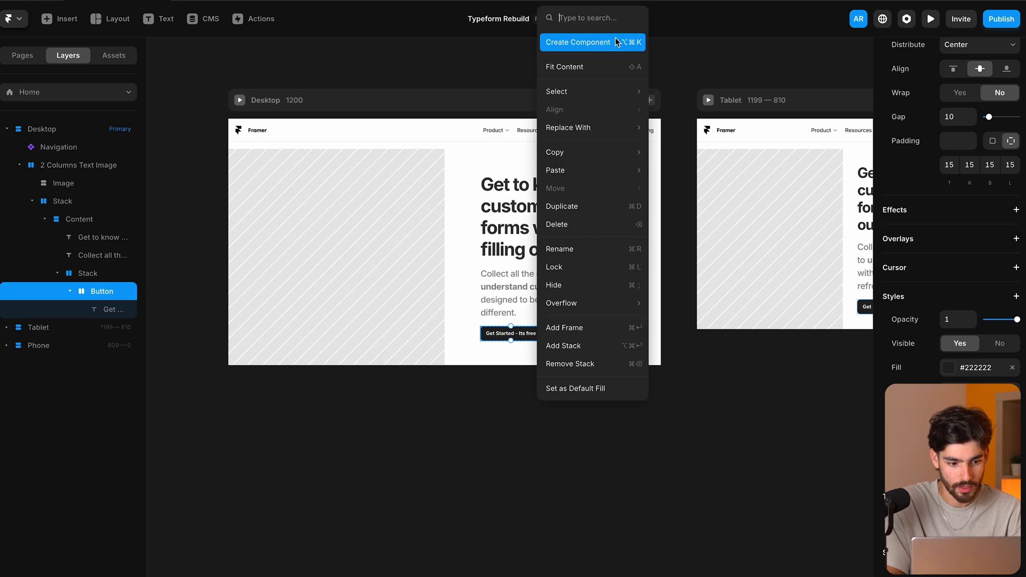
pyautogui.click(615, 39)
pyautogui.press('Return')
pyautogui.click(186, 56)
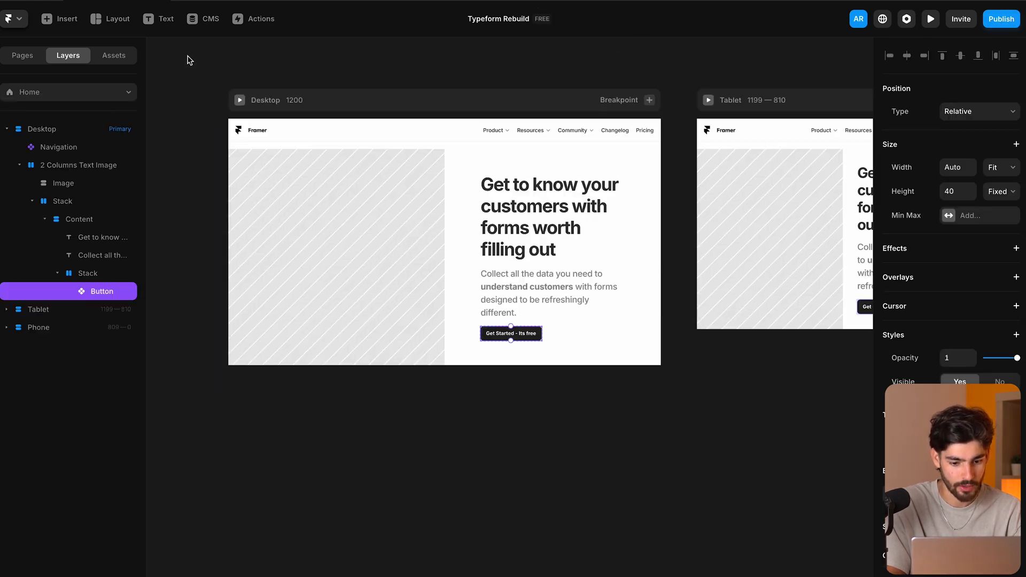
# Open the Navigation component and paste two copies of the Button component after its links in the Desktop variant.
pyautogui.click(462, 126)
pyautogui.doubleClick(462, 127)
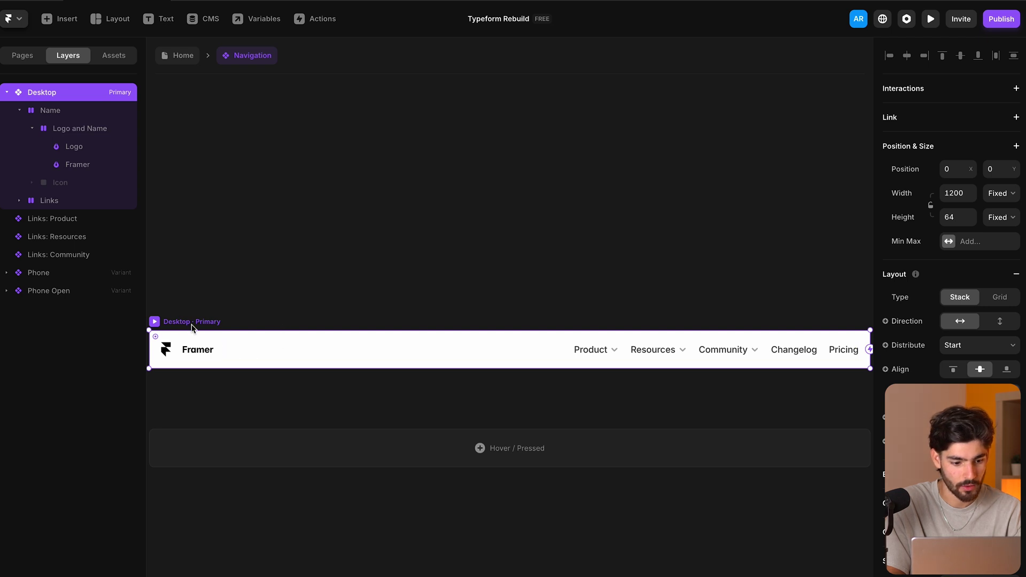
pyautogui.hotkey('ctrl', 'v')
pyautogui.hscroll(3, 480, 418)
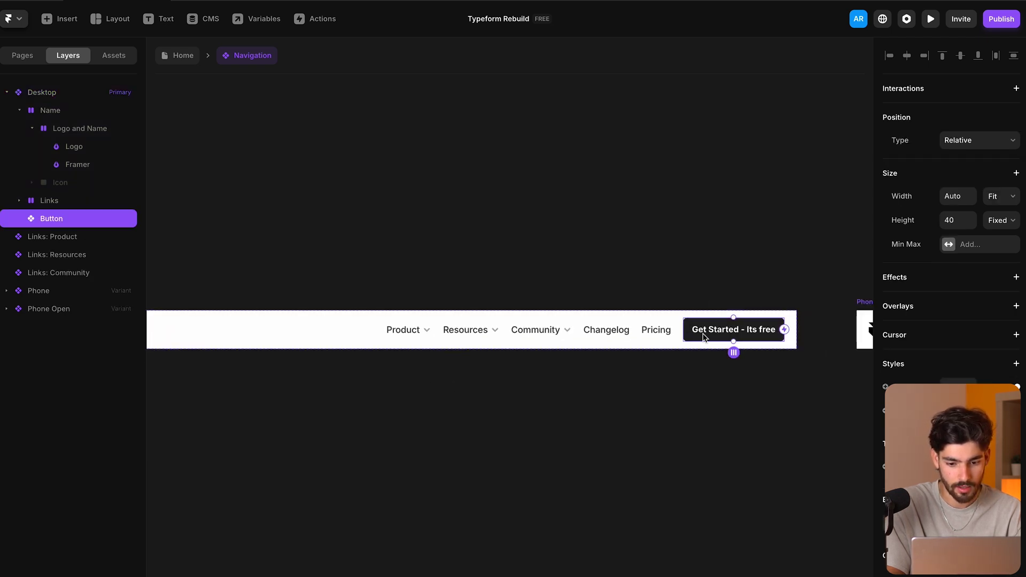
pyautogui.hotkey('ctrl', 'v')
# Open the Button component for editing, add a second variant and rename it "Variant 2 / Secondary".
pyautogui.click(650, 333)
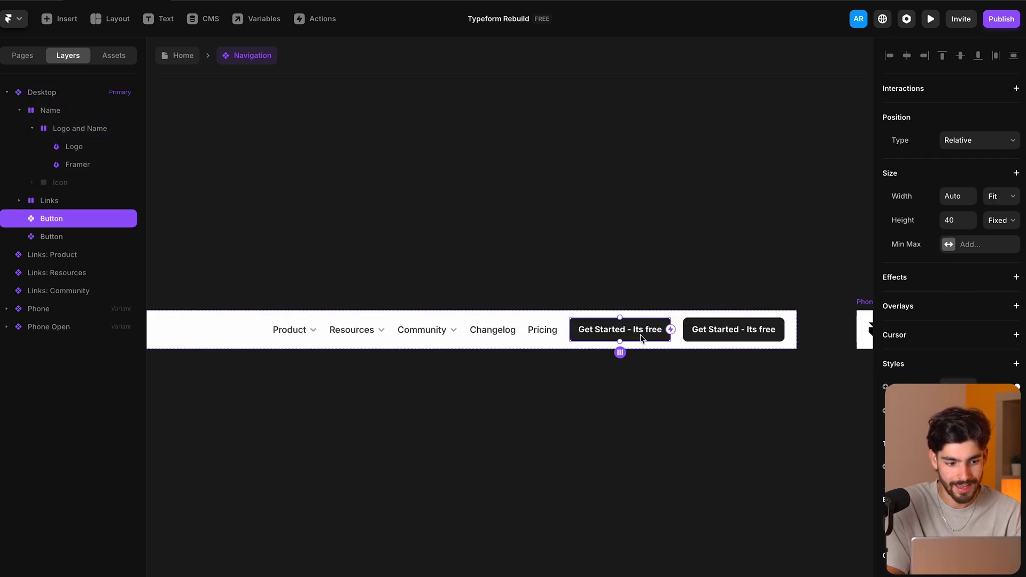
pyautogui.rightClick(651, 333)
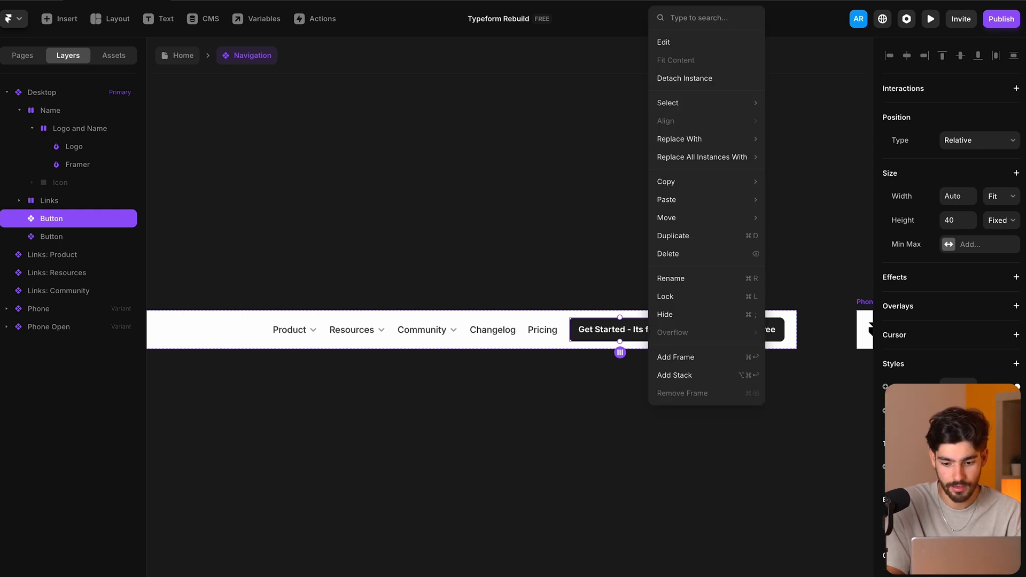
pyautogui.click(663, 43)
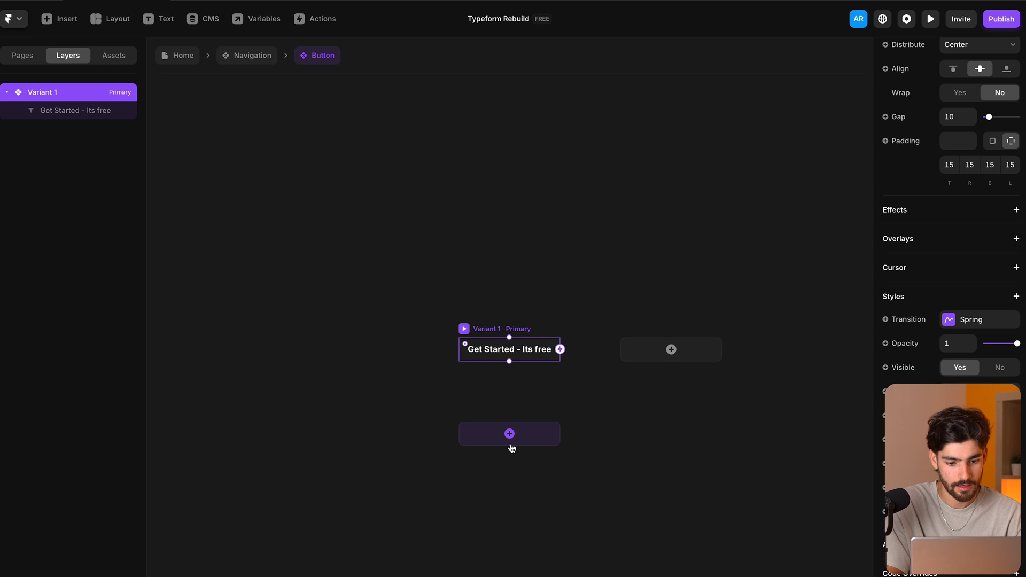
pyautogui.click(666, 356)
pyautogui.click(348, 329)
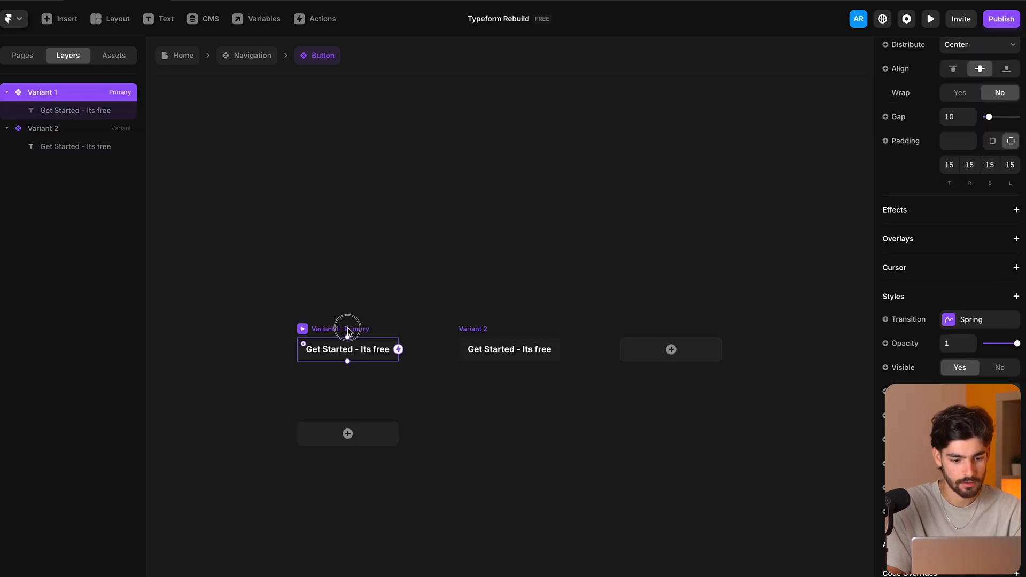
pyautogui.click(476, 327)
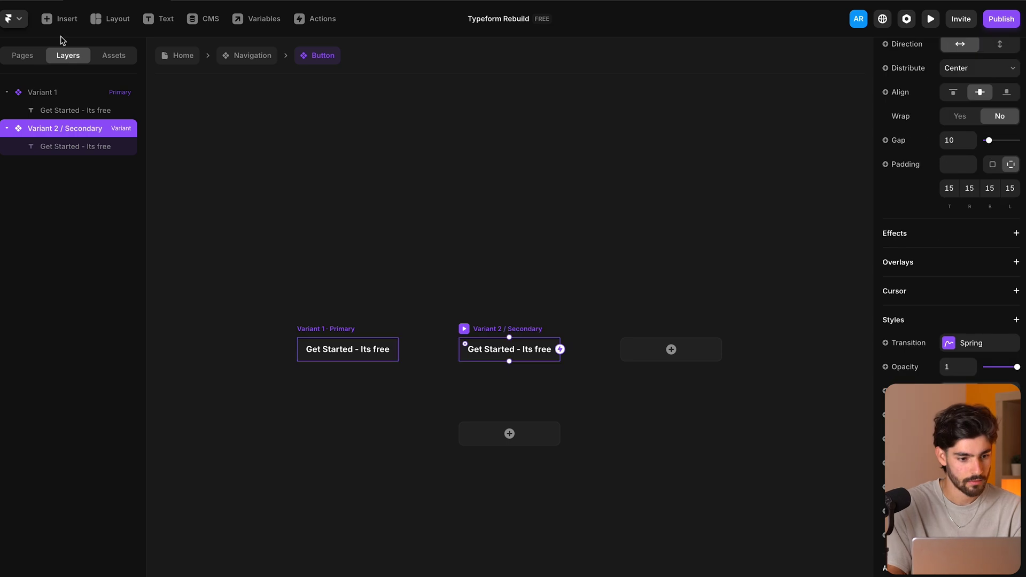
# Rename the first variant "Variant 1 / Primary" and give the secondary variant a #FFFFFF fill.
pyautogui.doubleClick(46, 90)
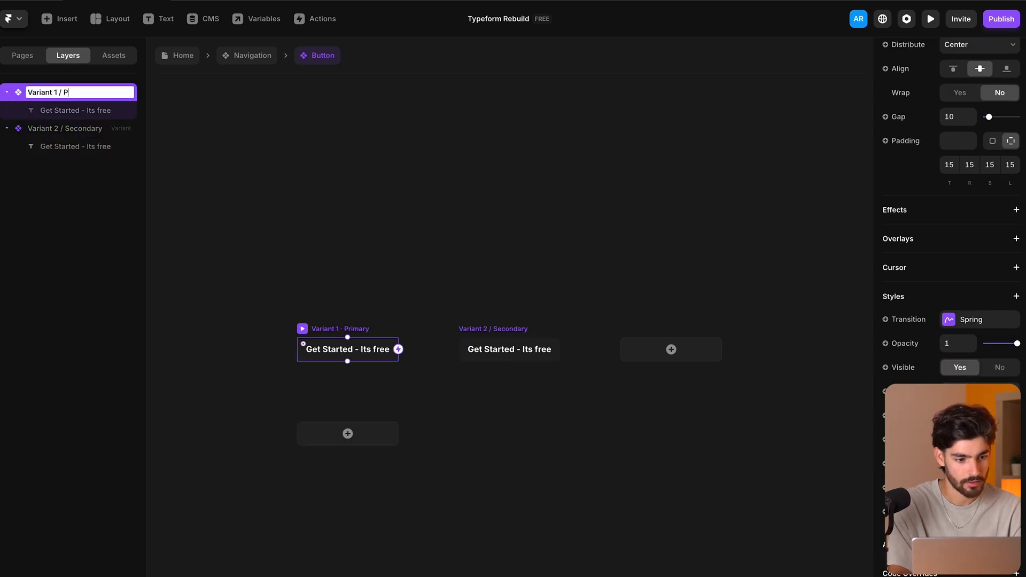
pyautogui.click(949, 415)
pyautogui.moveTo(743, 454); pyautogui.dragTo(673, 372)
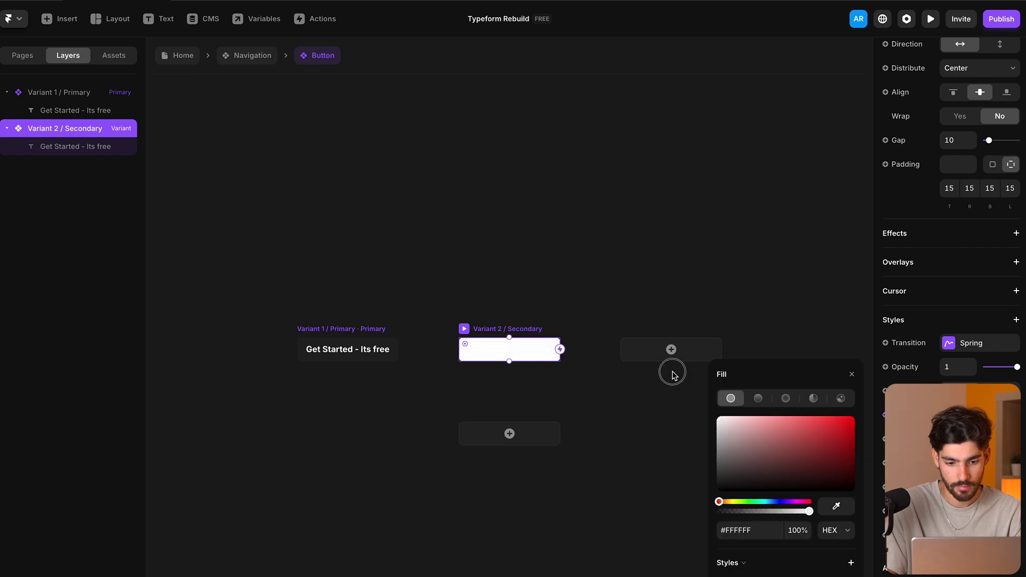
# Set the text color of the secondary variant's label to #1C1C1C.
pyautogui.click(535, 350)
pyautogui.scroll(-3, 951, 374)
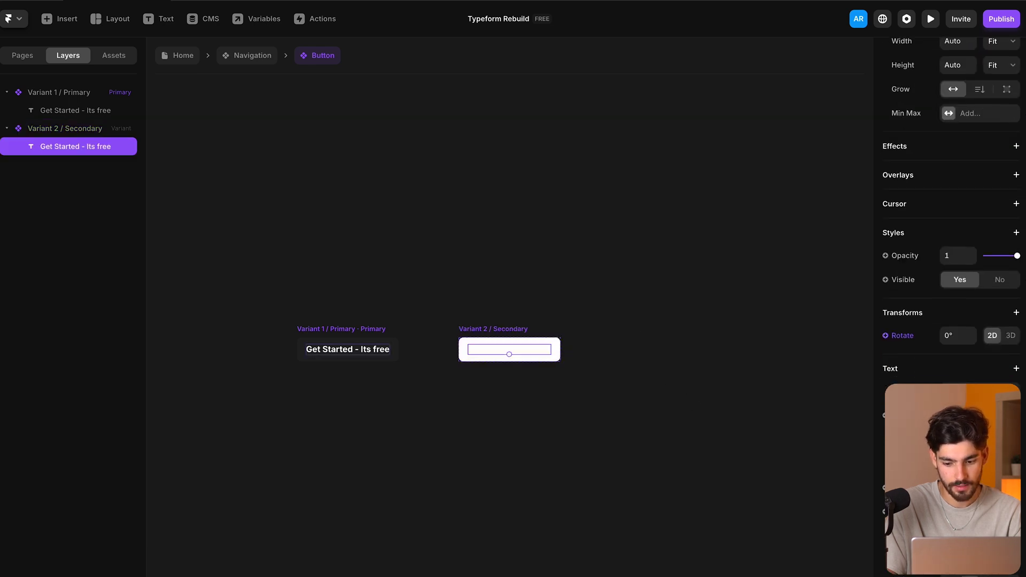
pyautogui.click(949, 480)
pyautogui.moveTo(746, 475); pyautogui.dragTo(694, 487)
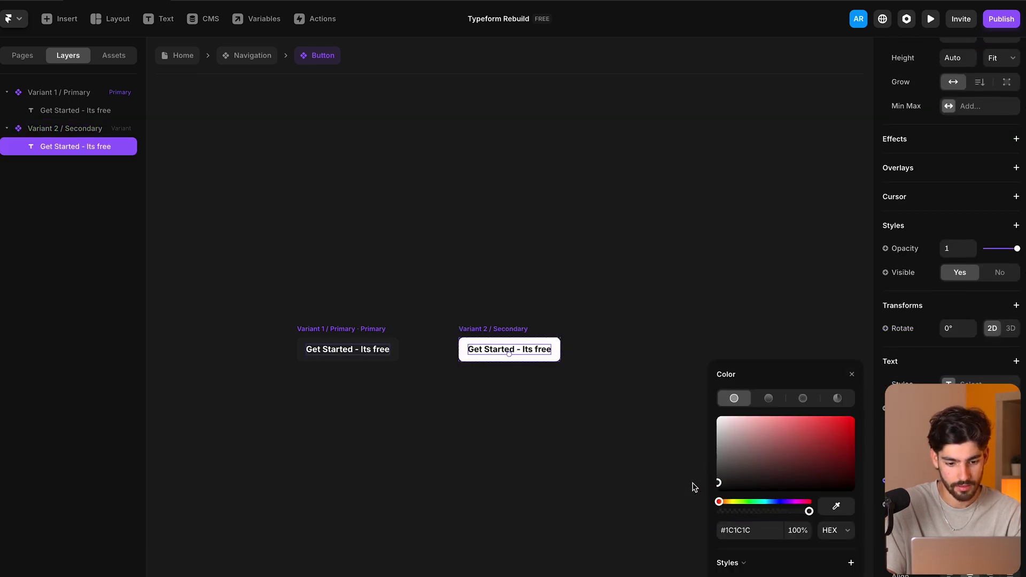
# Return to the Navigation component and switch the first of its two buttons to the Variant 2 / Secondary variant.
pyautogui.click(360, 349)
pyautogui.click(174, 56)
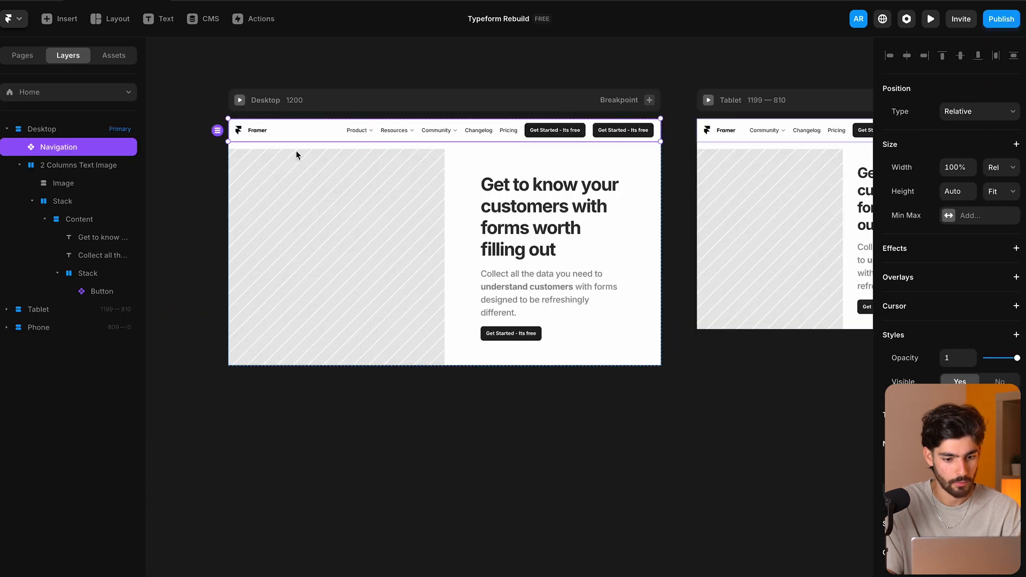
pyautogui.doubleClick(614, 134)
pyautogui.click(413, 189)
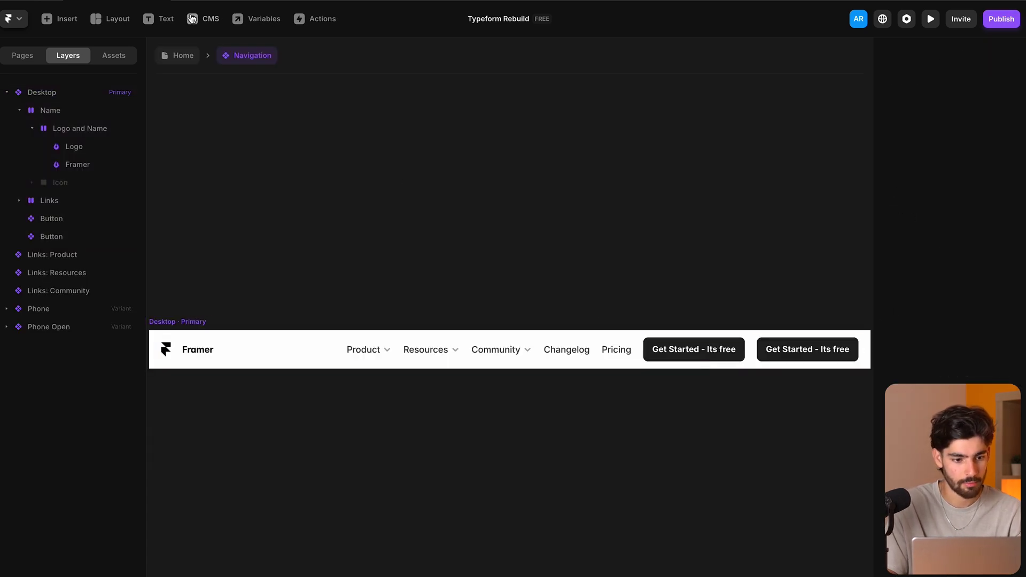
pyautogui.click(742, 358)
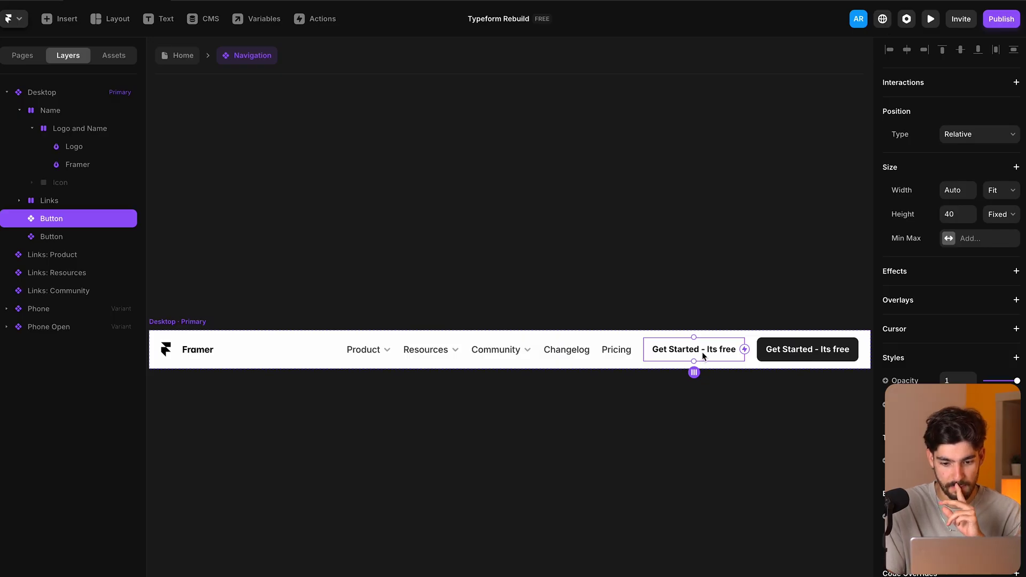
# Open the Button component and change the primary variant's label to "Login Logout".
pyautogui.doubleClick(701, 352)
pyautogui.doubleClick(328, 349)
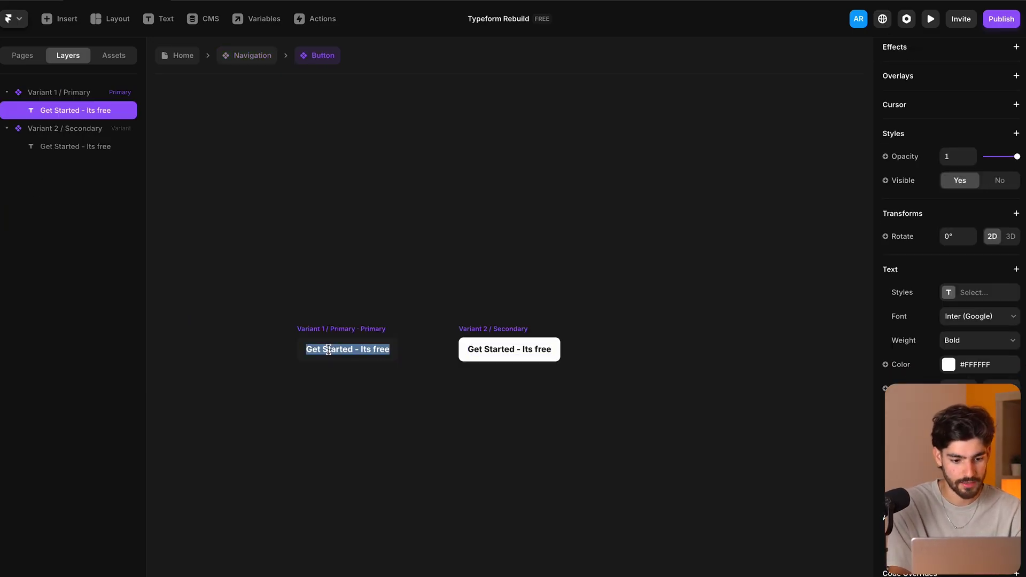
pyautogui.write('Login Logout')
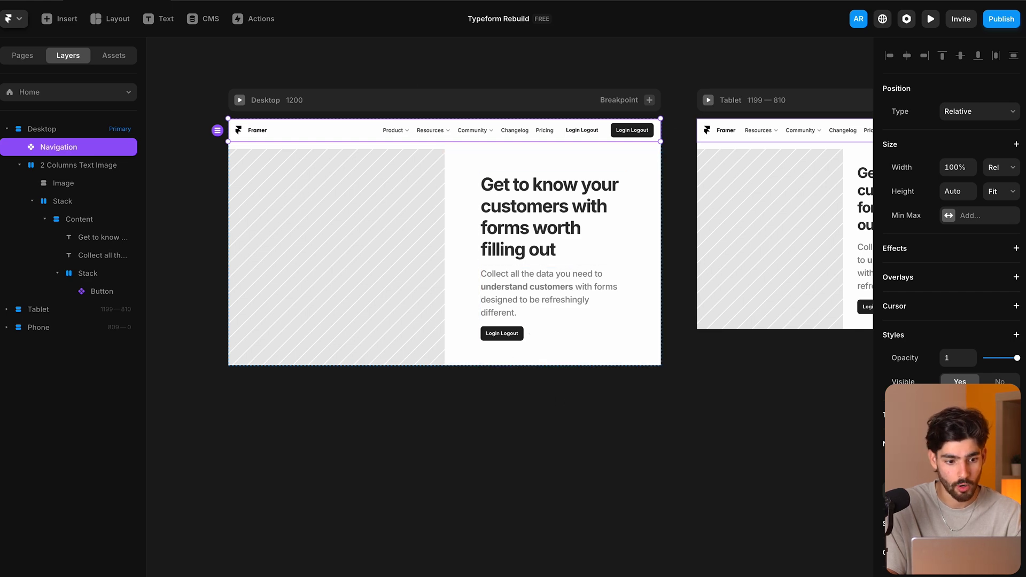
# Open the Button component from the hero and bind its label content to a new variable named "Text".
pyautogui.click(518, 334)
pyautogui.doubleClick(518, 334)
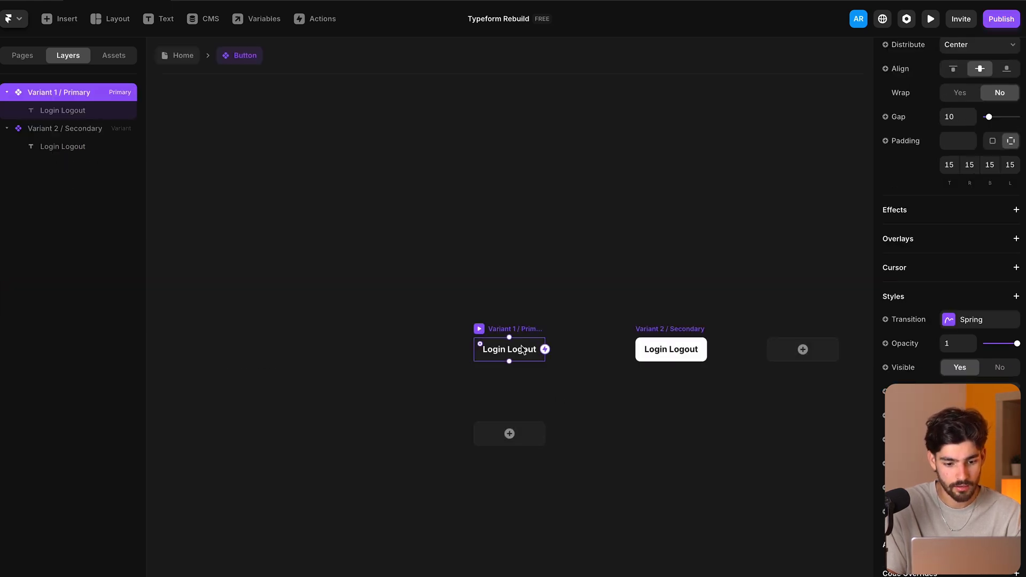
pyautogui.doubleClick(503, 351)
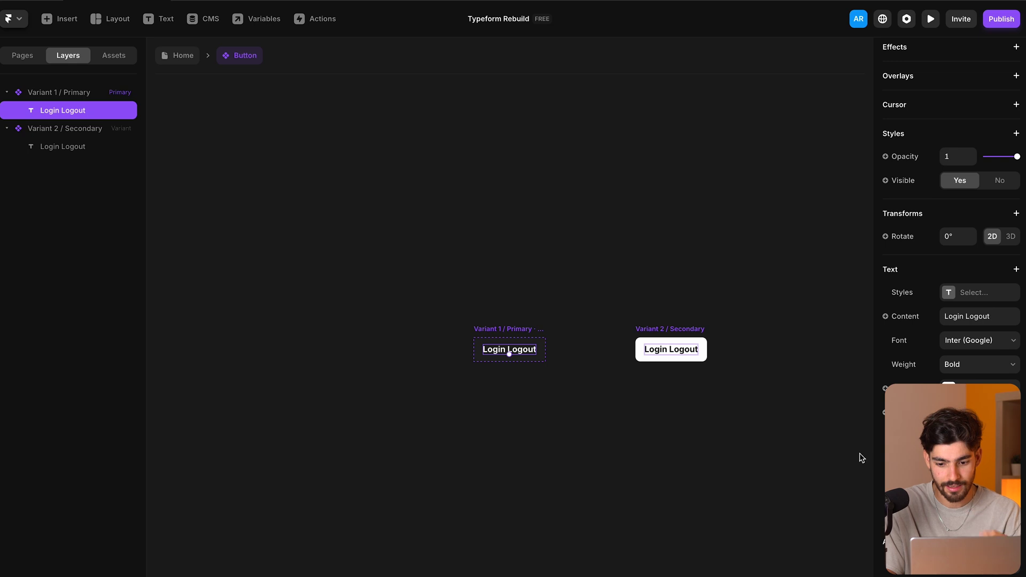
pyautogui.click(885, 316)
pyautogui.moveTo(919, 345)
pyautogui.click(826, 339)
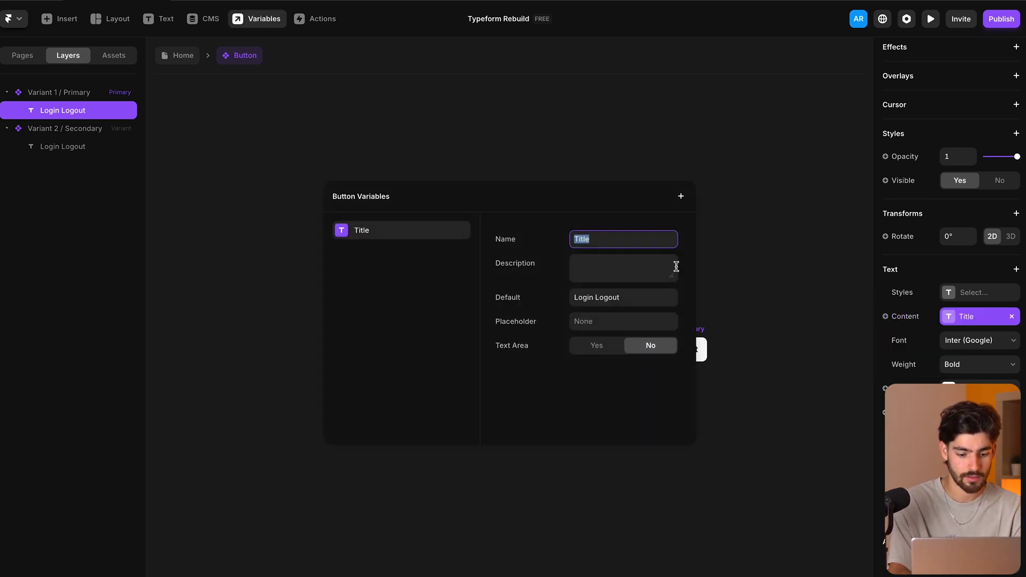
pyautogui.click(617, 320)
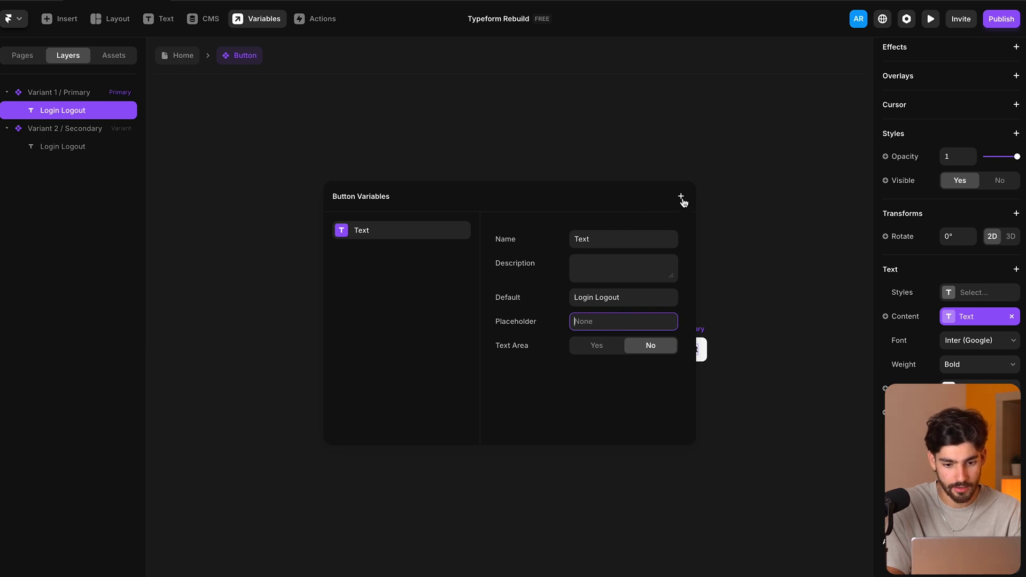
pyautogui.click(756, 394)
pyautogui.click(478, 439)
# Set the Text property of the white secondary button in the Navigation component to "Log in".
pyautogui.click(183, 55)
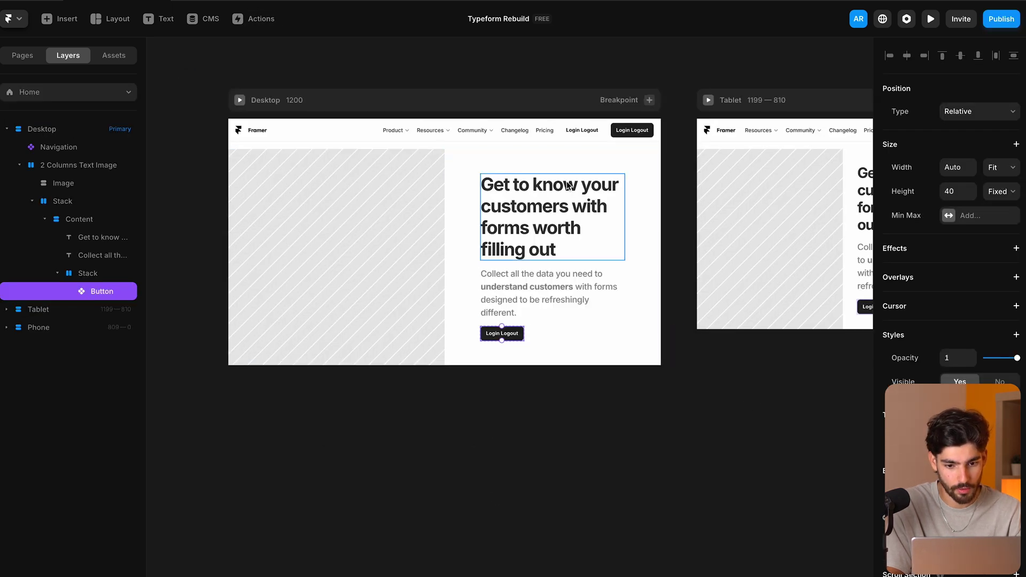
pyautogui.doubleClick(595, 133)
pyautogui.click(739, 349)
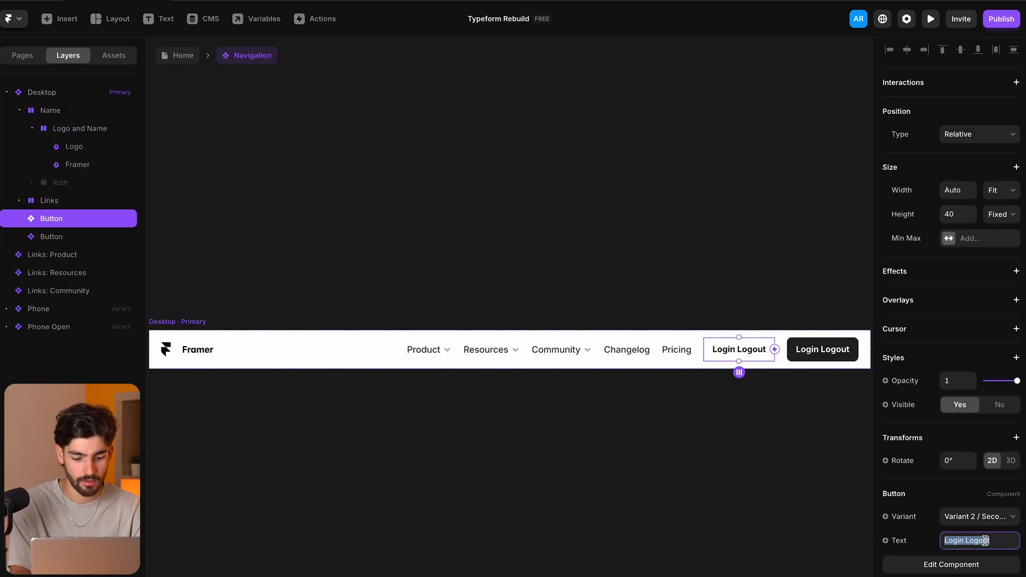
pyautogui.press('BackSpace')
pyautogui.write('Log')
# Set the navbar's primary button text to "Sign up" and the hero button's text to "Get started - it's free".
pyautogui.click(823, 349)
pyautogui.click(998, 546)
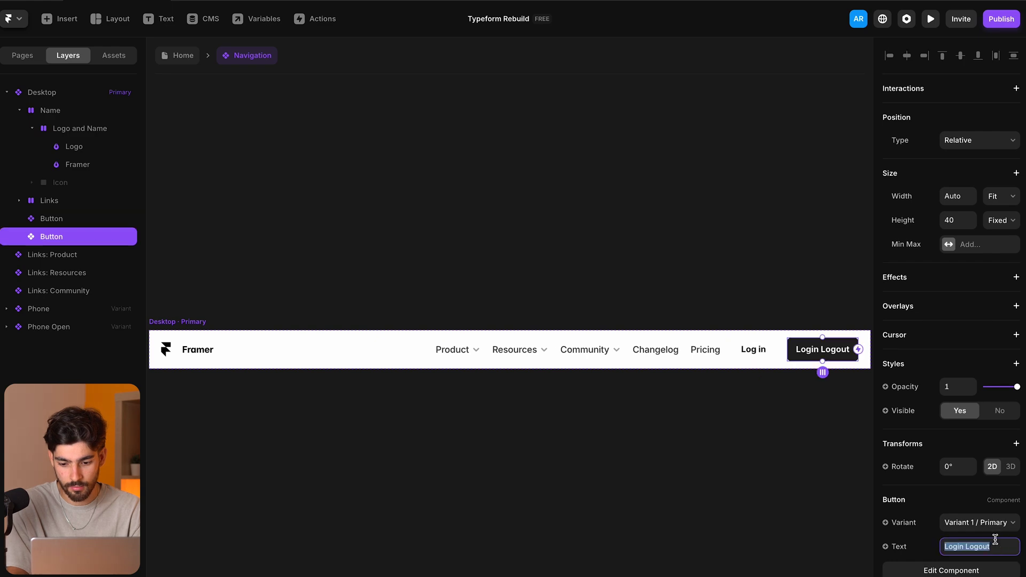
pyautogui.write('Sign up')
pyautogui.press('Escape')
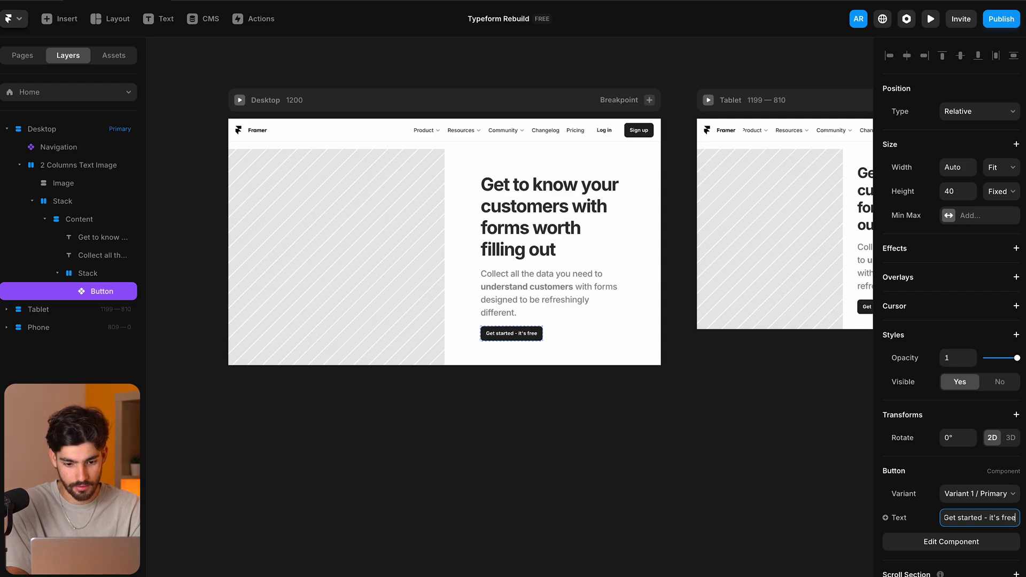
pyautogui.click(662, 547)
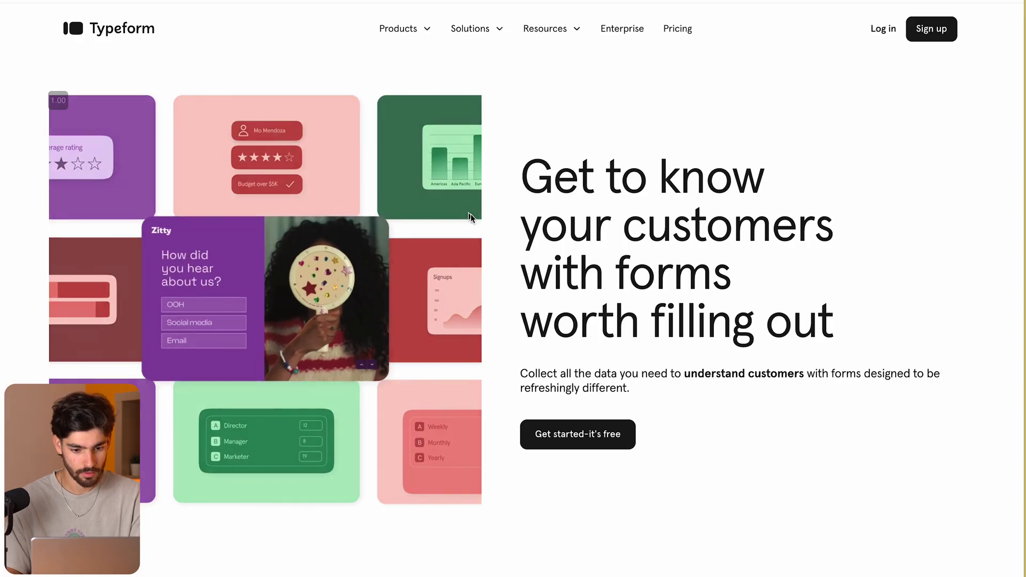
# Compare the rebuilt hero with the Typeform website in the browser and inspect the original heading's font with WhatFont.
pyautogui.scroll(-1, 594, 178)
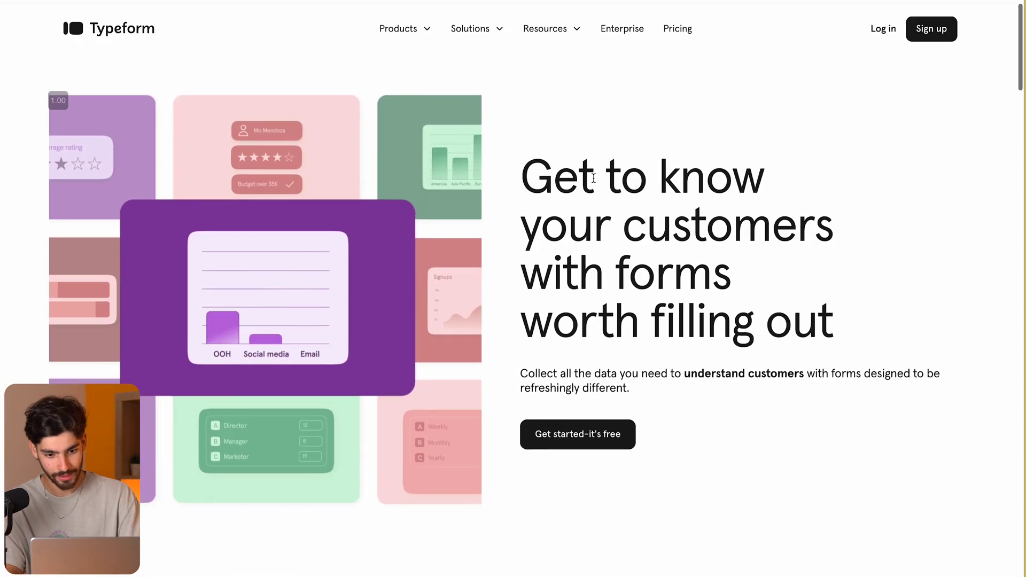
pyautogui.scroll(1, 593, 178)
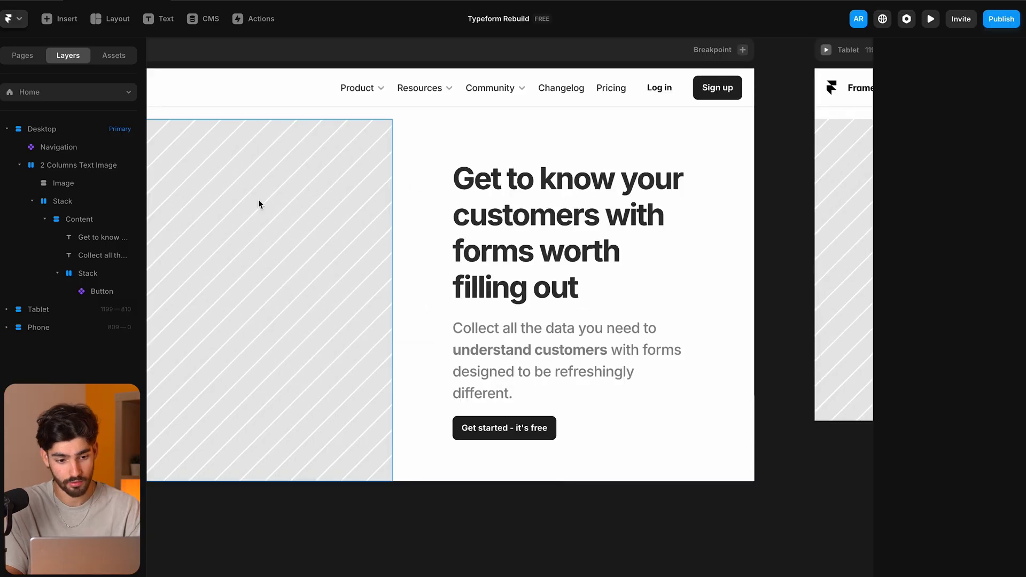
pyautogui.scroll(3, 257, 199)
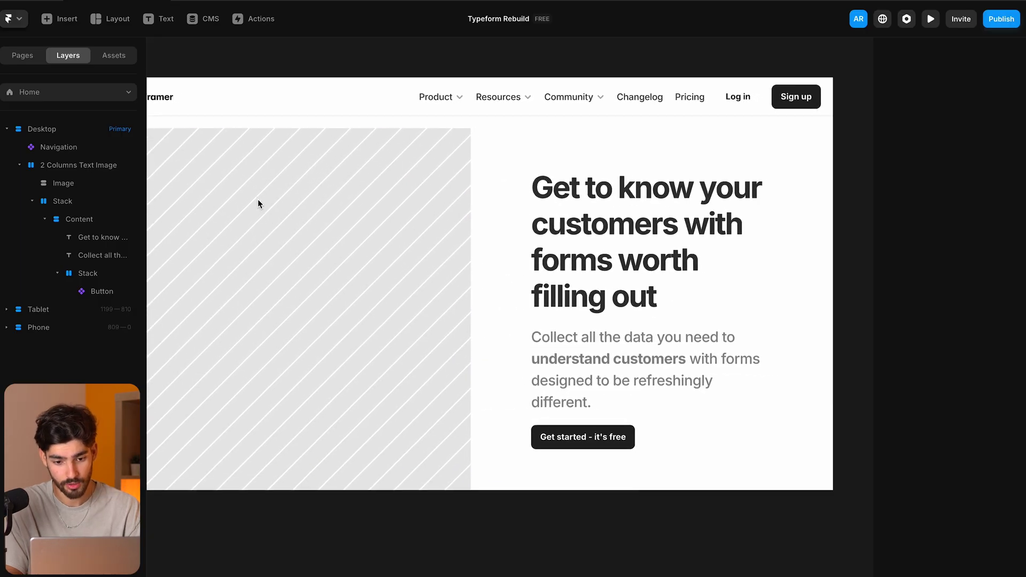
pyautogui.click(600, 161)
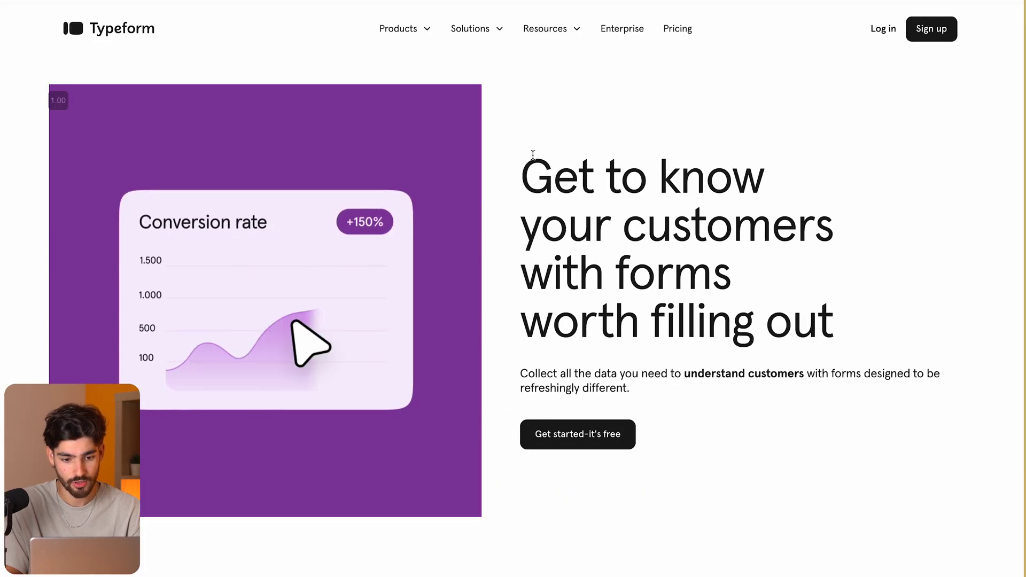
pyautogui.moveTo(553, 171); pyautogui.dragTo(707, 316)
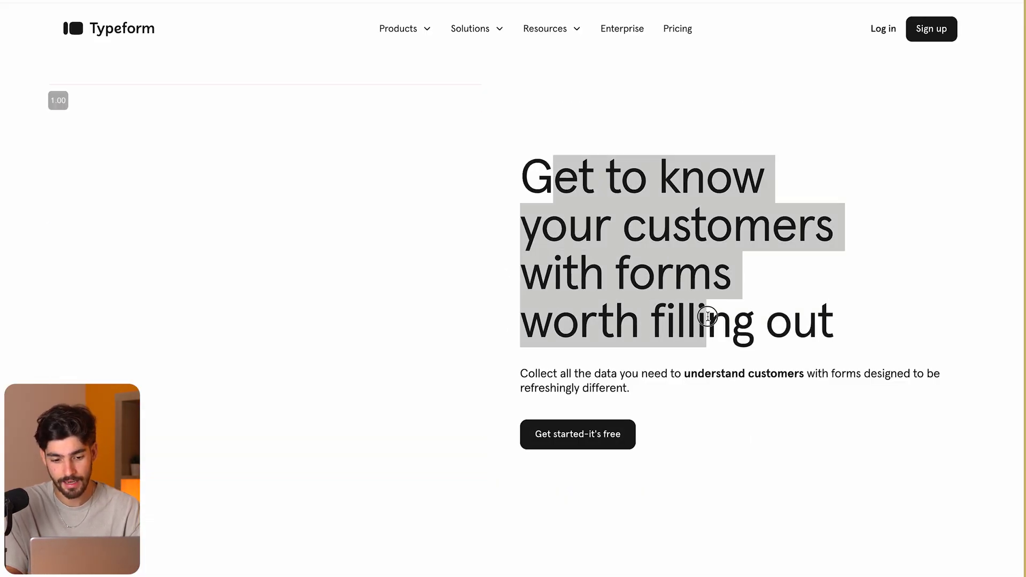
pyautogui.click(533, 161)
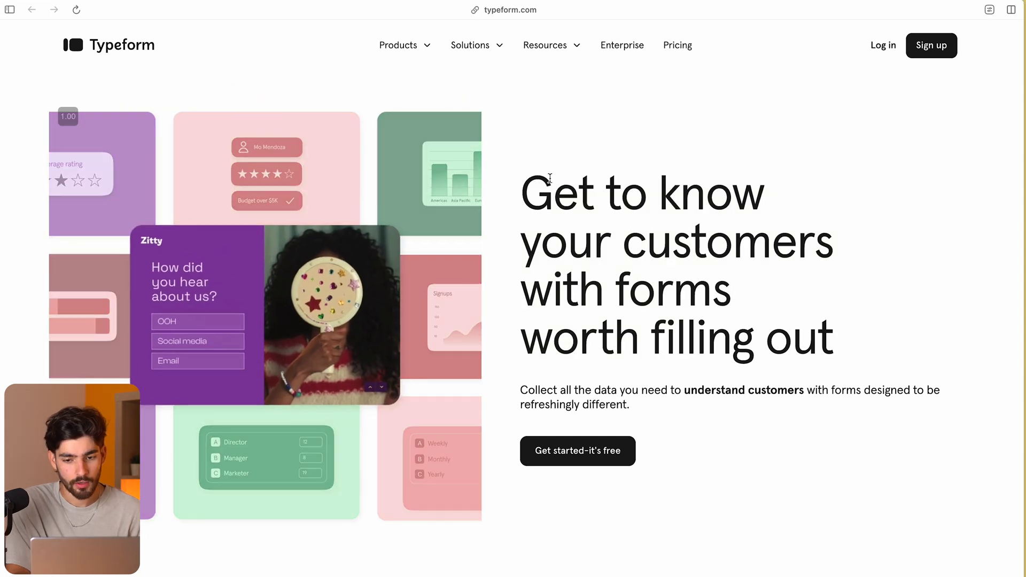
pyautogui.click(989, 10)
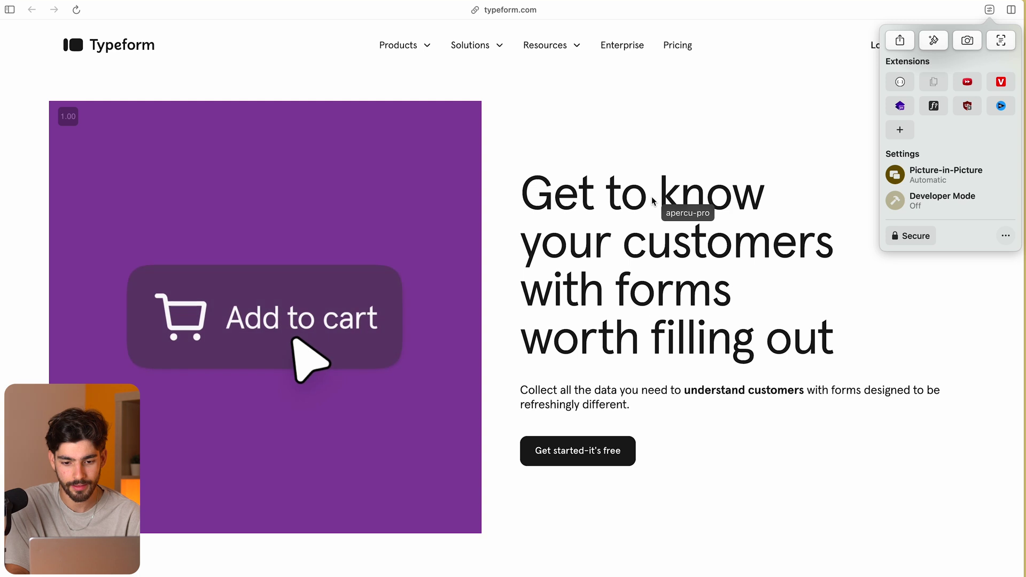
pyautogui.click(651, 248)
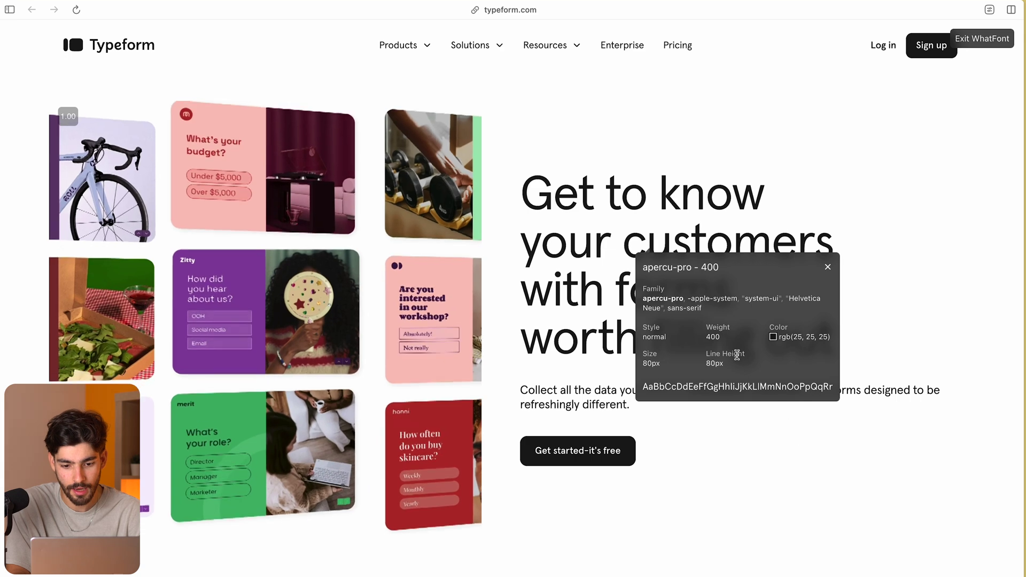
# Search Google in a new tab for the copied font name "apercu-pro - 400", then return to the Typeform site.
pyautogui.tripleClick(675, 268)
pyautogui.press('super+c')
pyautogui.press('super+t')
pyautogui.press('super+v')
pyautogui.press('Return')
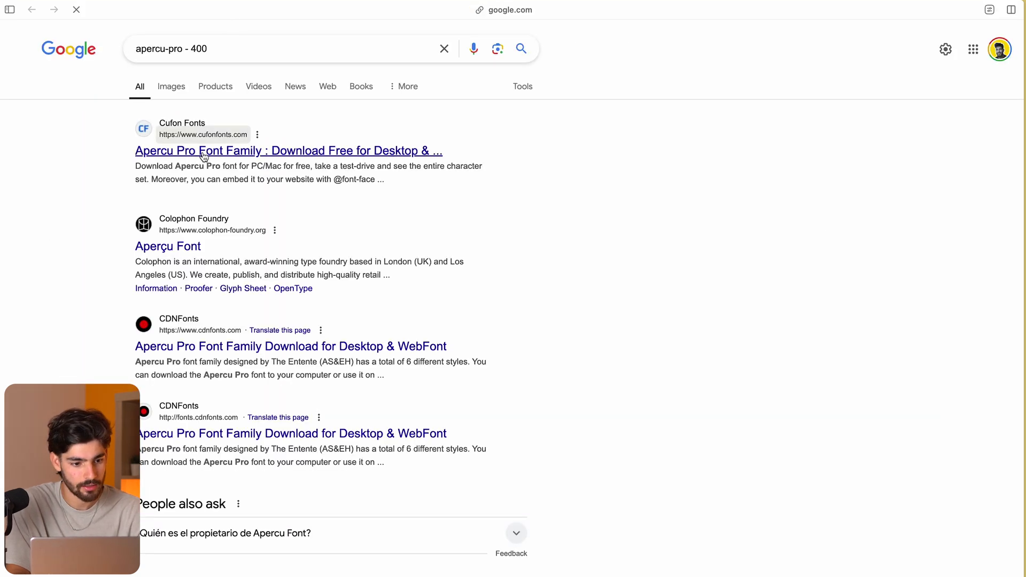
pyautogui.press('super+w')
pyautogui.press('Escape')
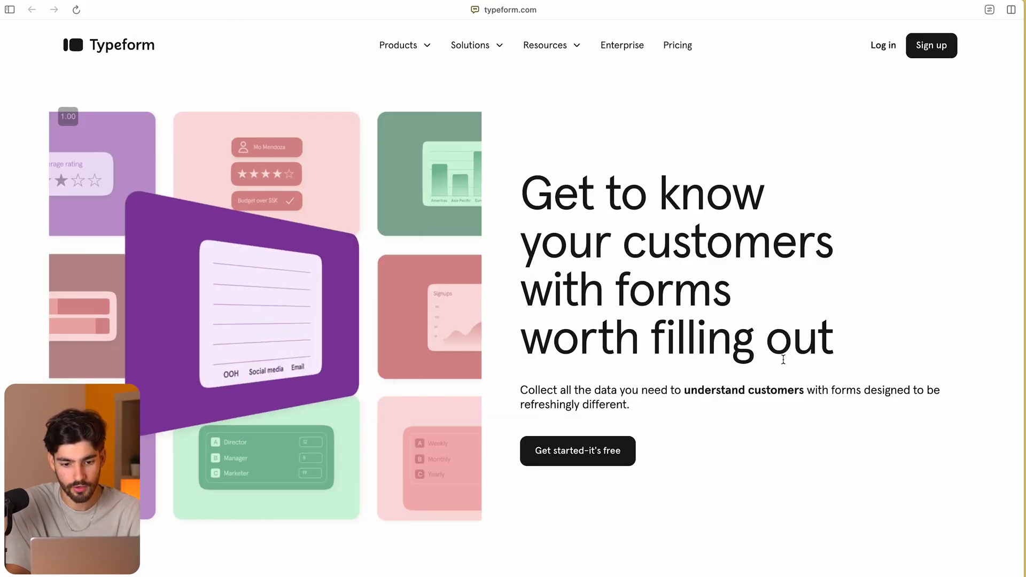
# Switch back to Framer and set the hero heading's font weight to Regular.
pyautogui.press('super+Tab')
pyautogui.scroll(-6, 930, 337)
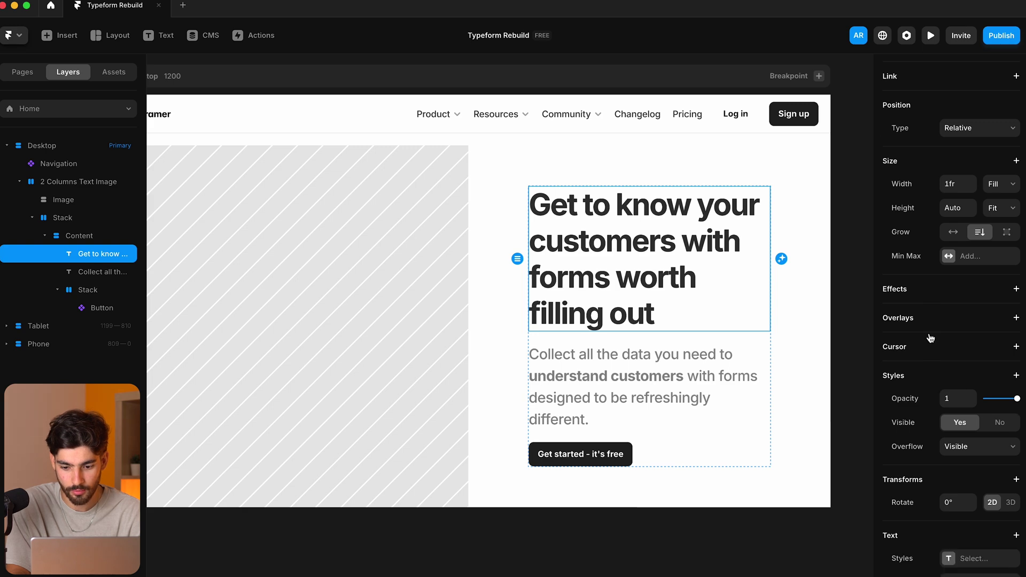
pyautogui.click(973, 288)
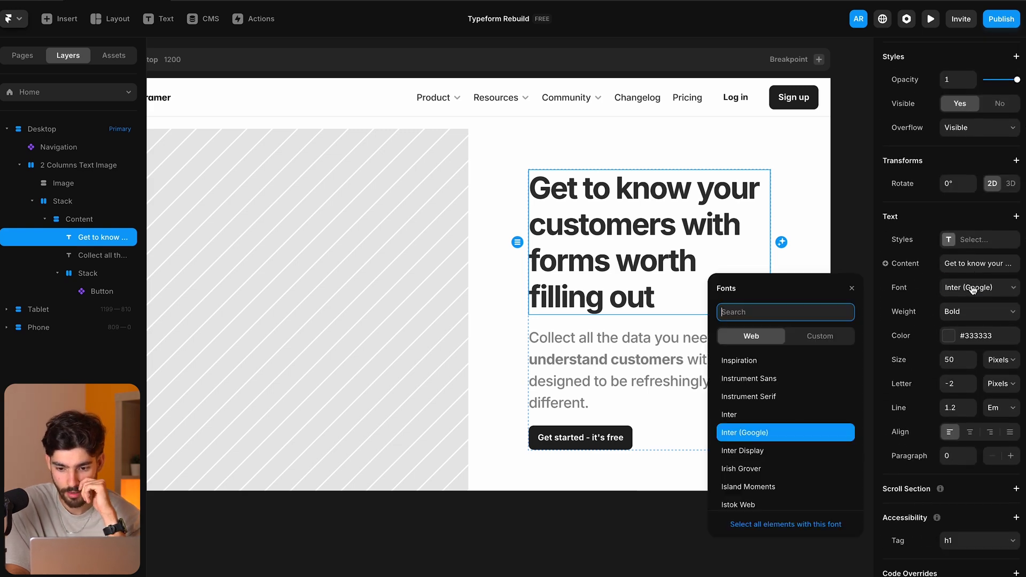
pyautogui.click(973, 288)
pyautogui.click(959, 314)
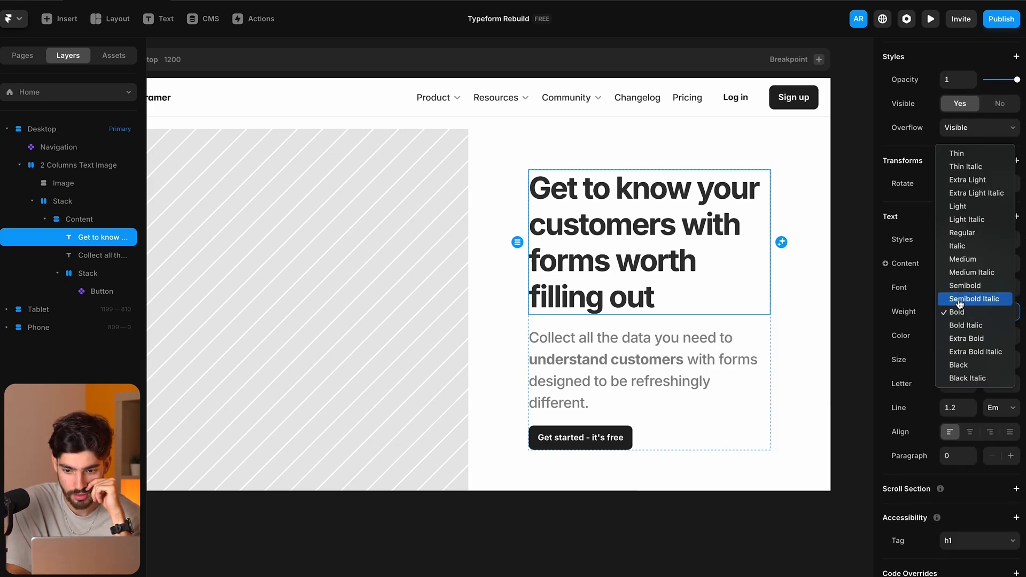
pyautogui.click(976, 233)
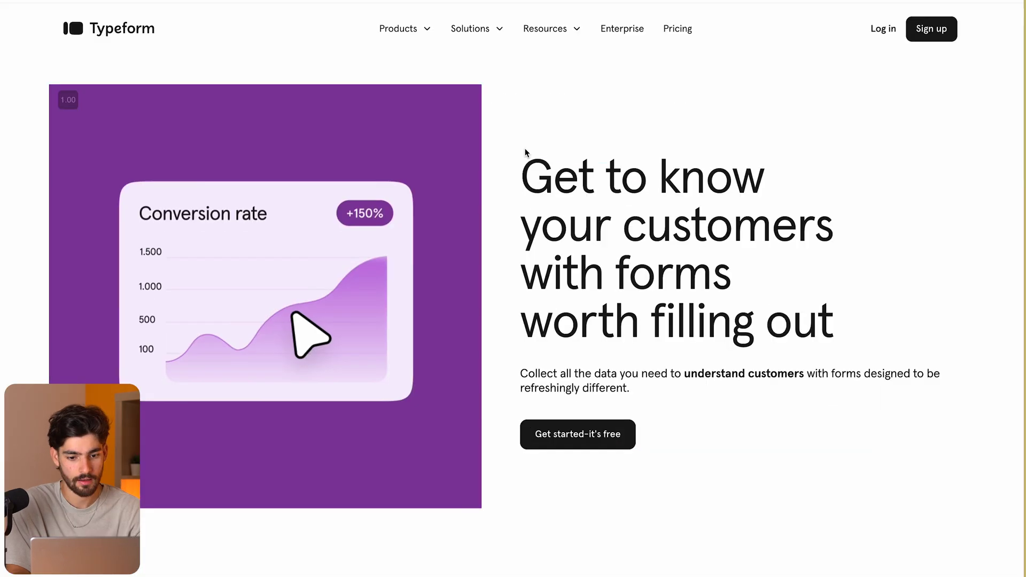
# Switch to the Typeform website and inspect the hero heading's weight and font size with WhatFont.
pyautogui.tripleClick(534, 230)
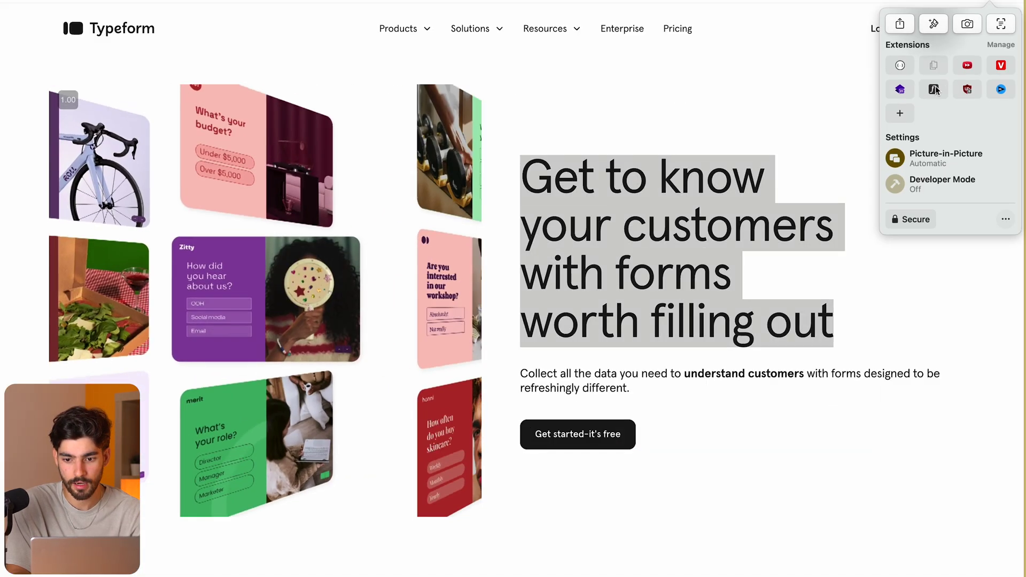
pyautogui.click(932, 89)
pyautogui.click(604, 230)
pyautogui.scroll(-1, 671, 292)
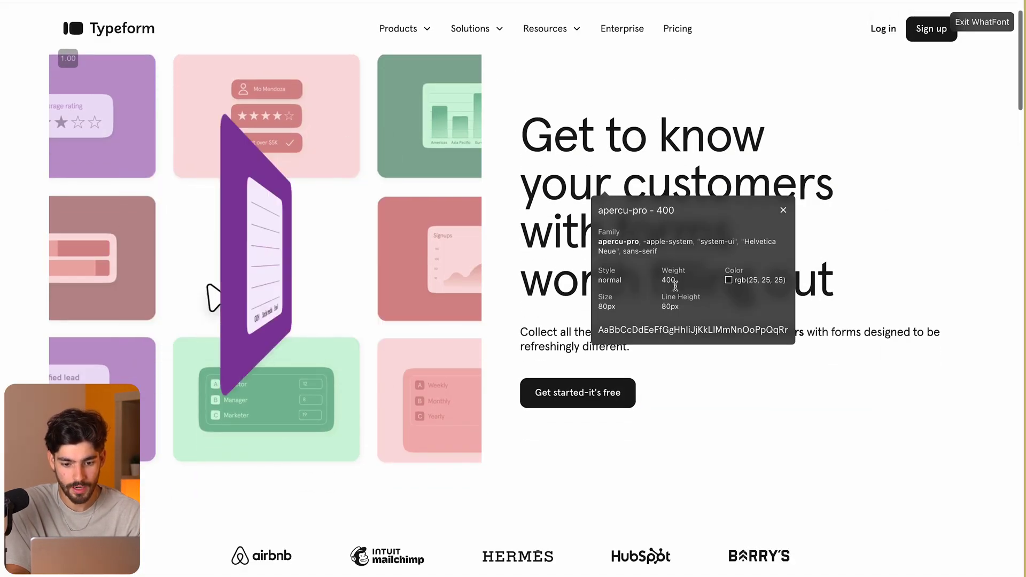
pyautogui.doubleClick(600, 310)
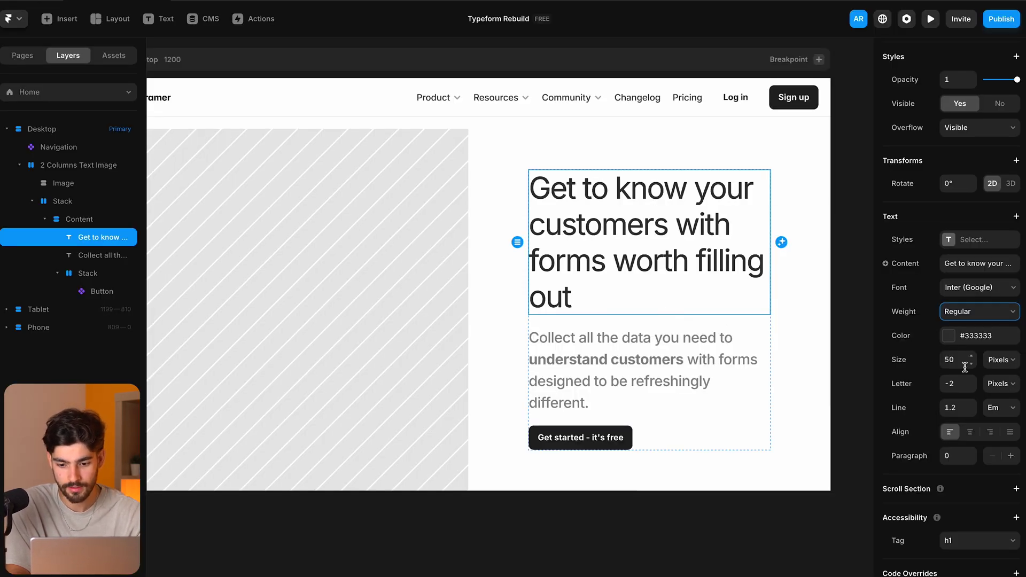
# Set the hero heading's font size to 80 pixels, and compare it with the Typeform site in a widened browser window.
pyautogui.click(956, 360)
pyautogui.write('80')
pyautogui.press('Return')
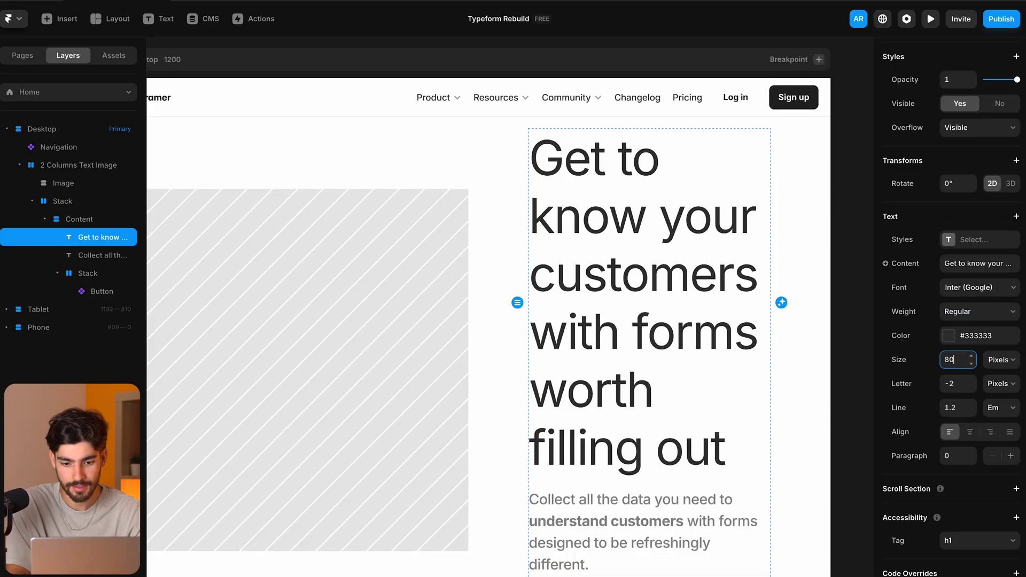
pyautogui.scroll(-5, 581, 312)
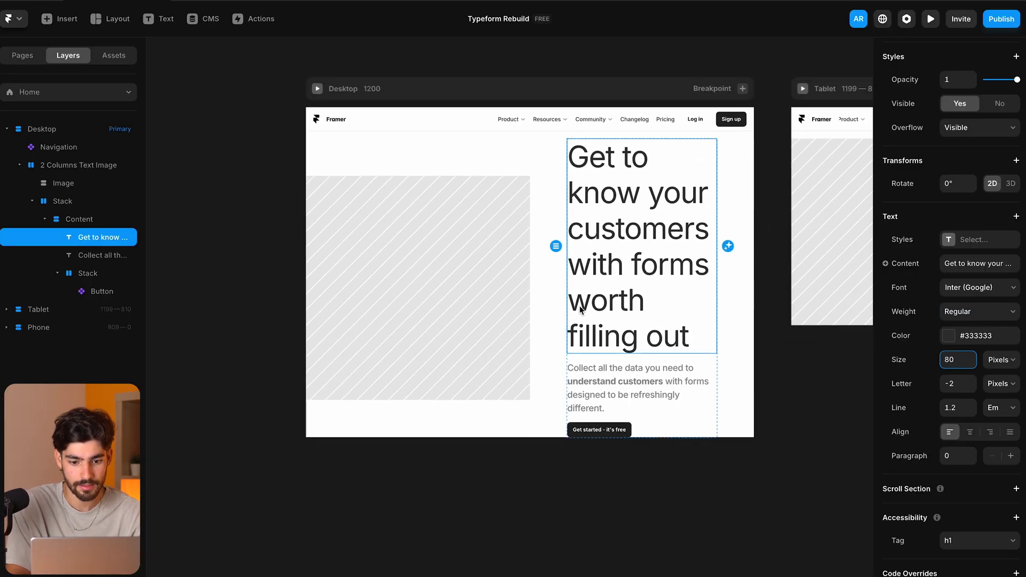
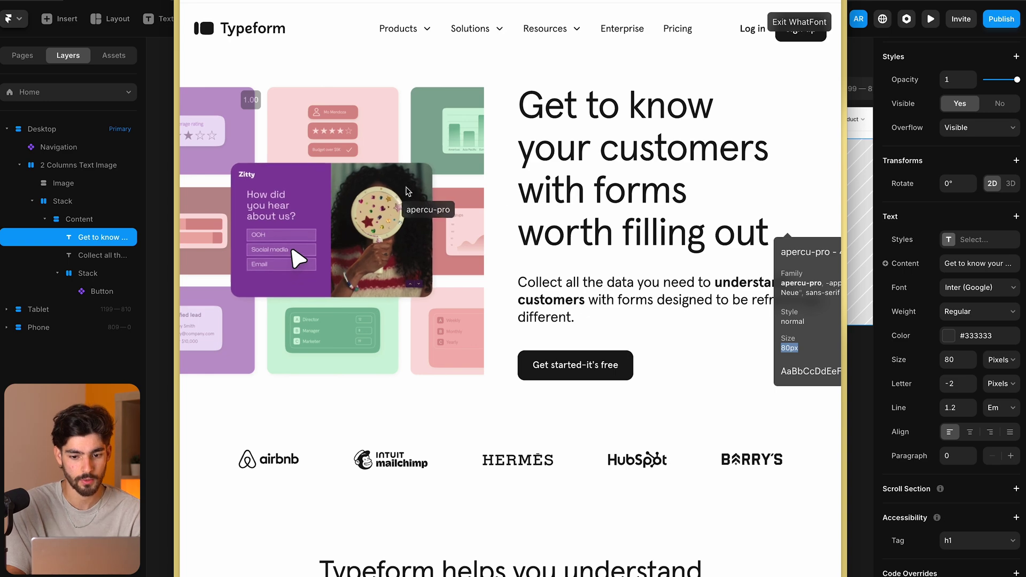
pyautogui.moveTo(846, 175); pyautogui.dragTo(968, 181)
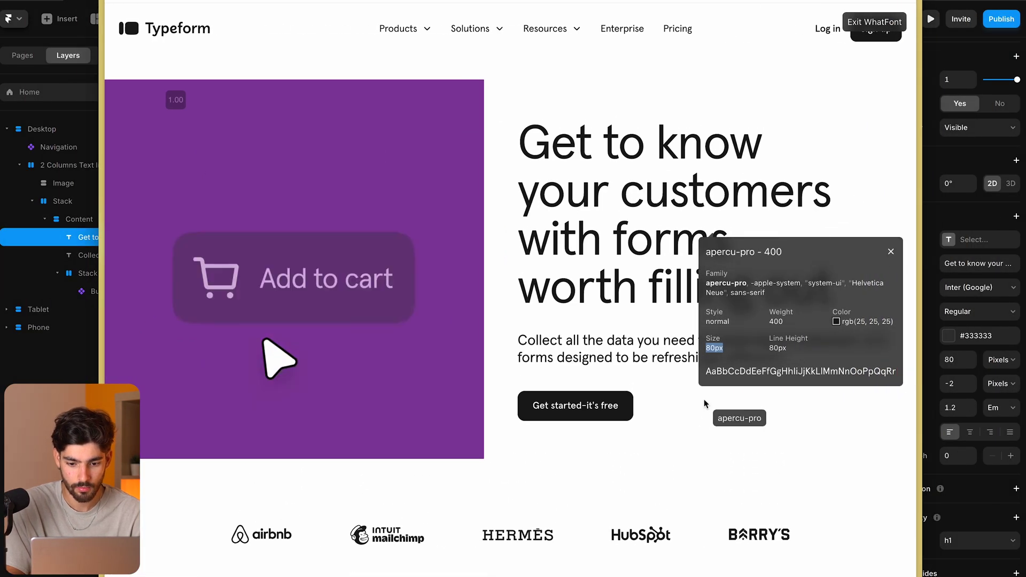
# Return to Framer and set the hero heading's font size to 60 pixels.
pyautogui.click(966, 361)
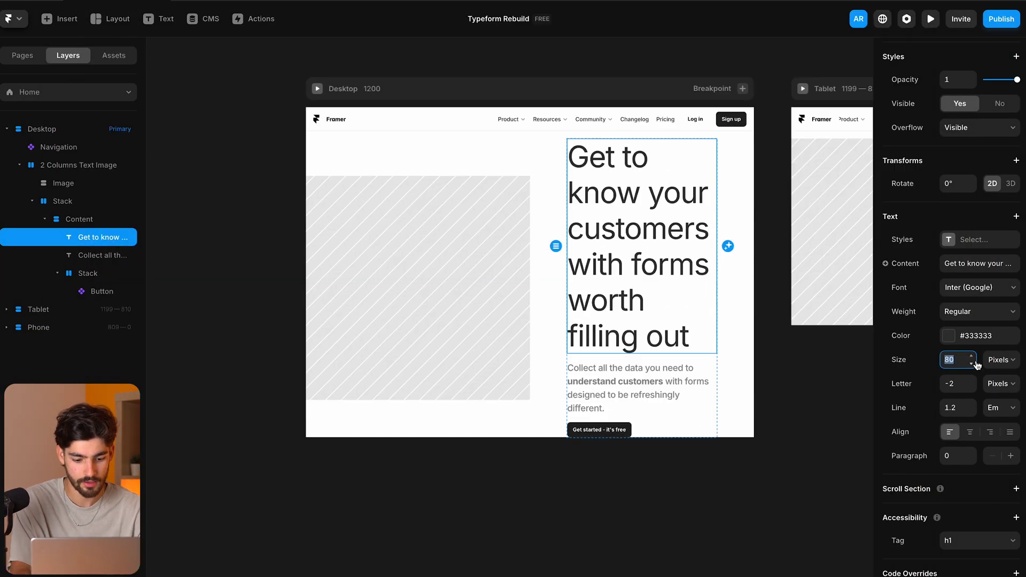
pyautogui.write('5rem')
pyautogui.press('Return')
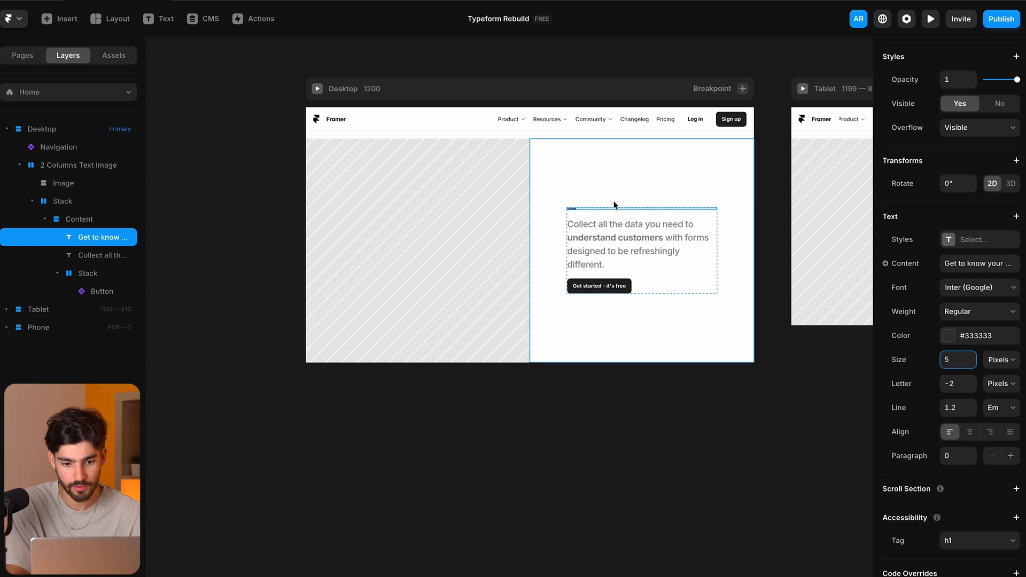
pyautogui.write('0')
pyautogui.press('Return')
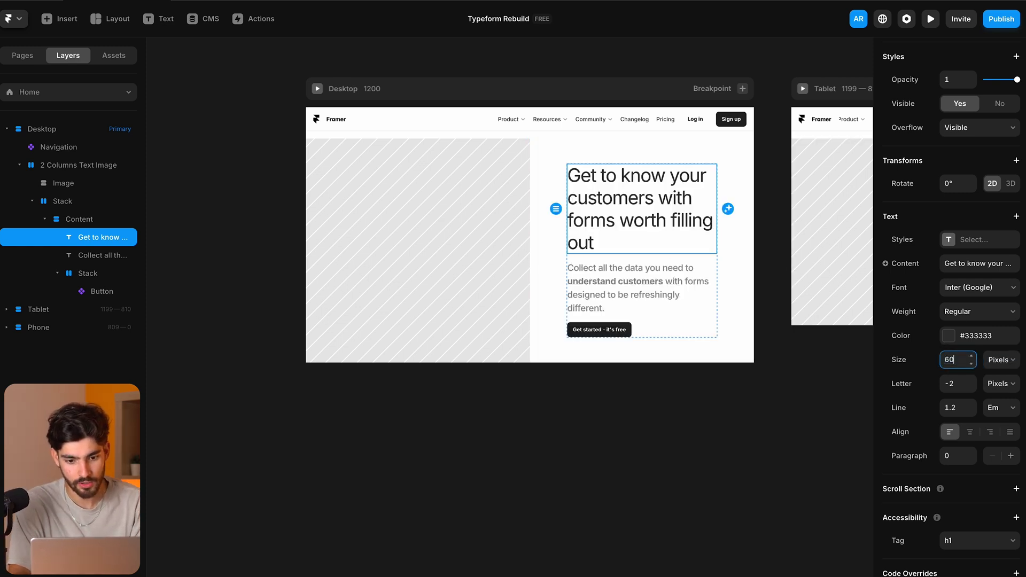
pyautogui.press('Return')
# Switch to the Typeform site and inspect the hero's media element in the browser's developer tools.
pyautogui.click(736, 342)
pyautogui.press('super+Tab')
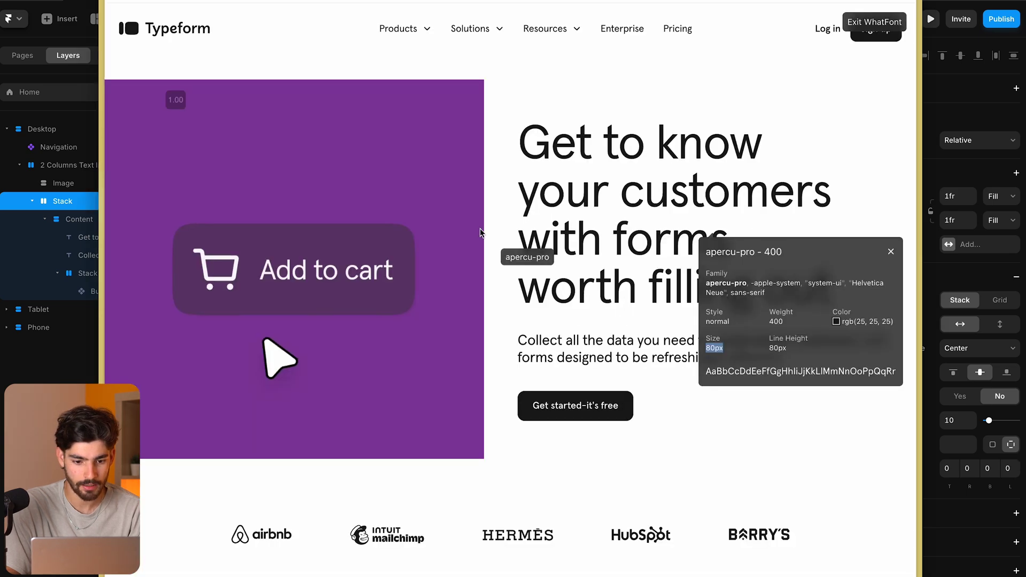
pyautogui.rightClick(492, 238)
pyautogui.click(532, 396)
pyautogui.click(533, 398)
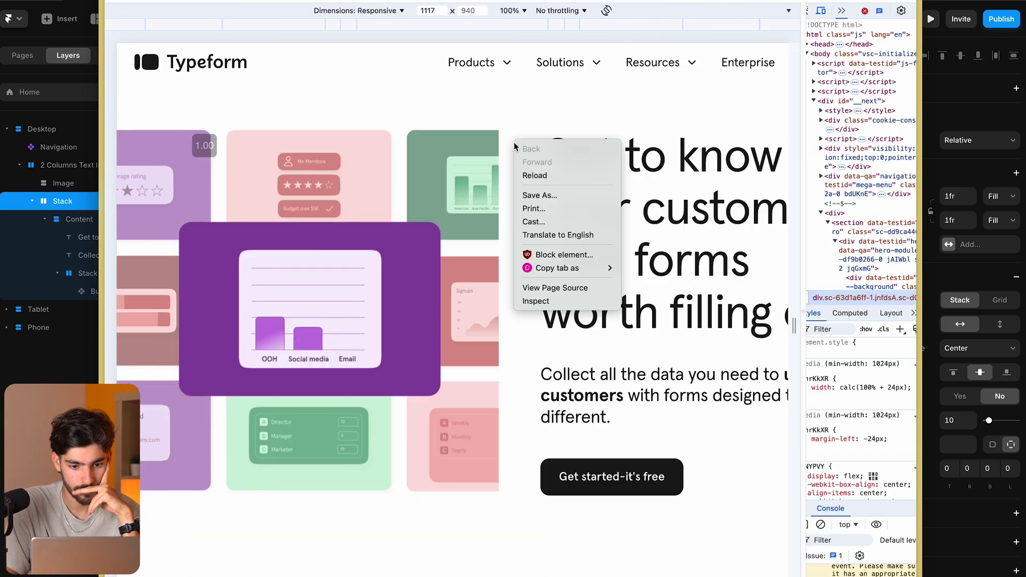
pyautogui.click(533, 298)
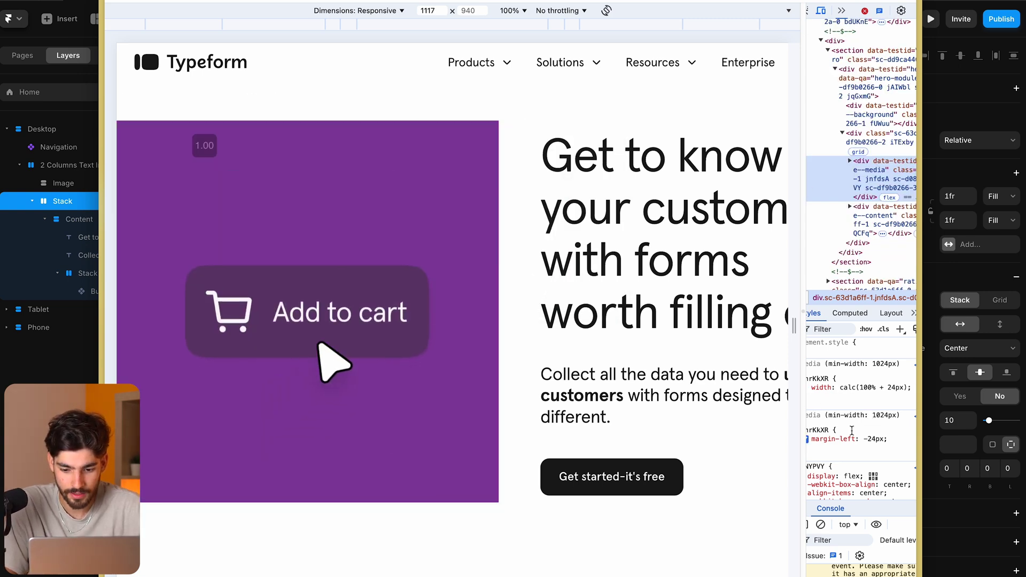
pyautogui.moveTo(798, 443); pyautogui.dragTo(746, 448)
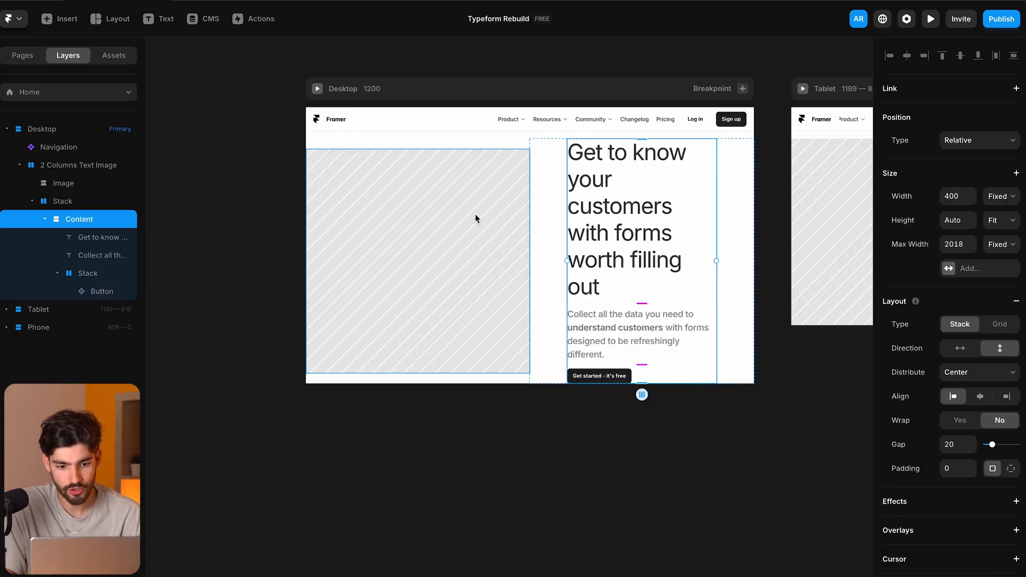
# Back in Framer, widen the hero's Content stack to 527 pixels in the Desktop layout.
pyautogui.moveTo(716, 259); pyautogui.dragTo(760, 259)
pyautogui.hscroll(3, 764, 262)
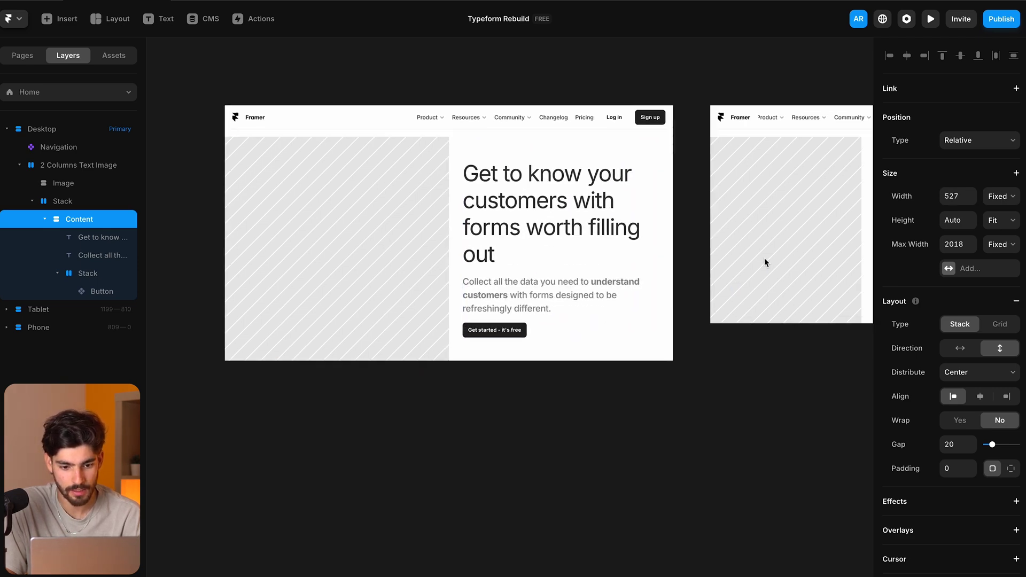
pyautogui.hscroll(5, 764, 258)
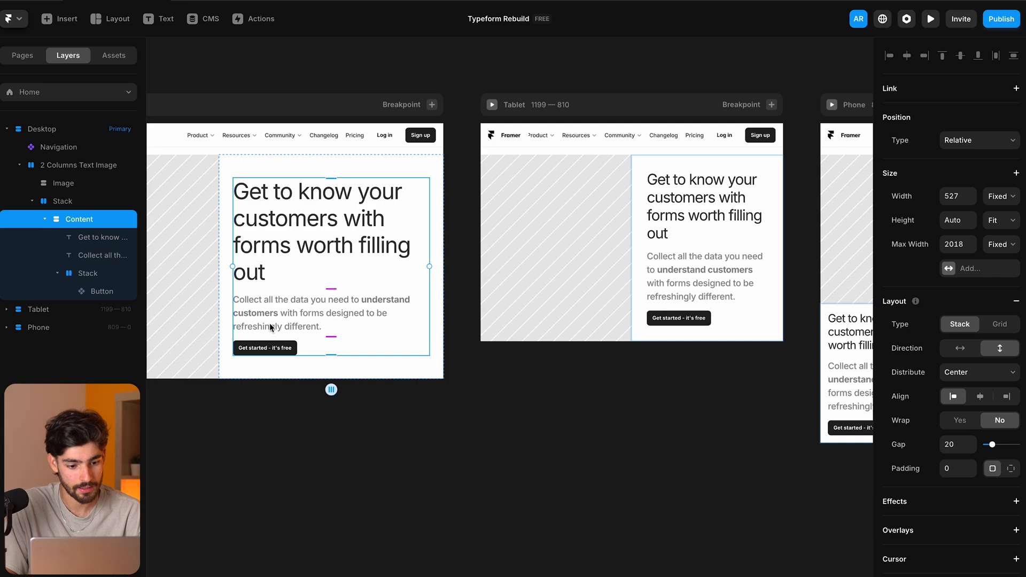
# Select the rebuilt hero paragraph, then examine the original paragraph's computed font styles on the Typeform site.
pyautogui.click(276, 315)
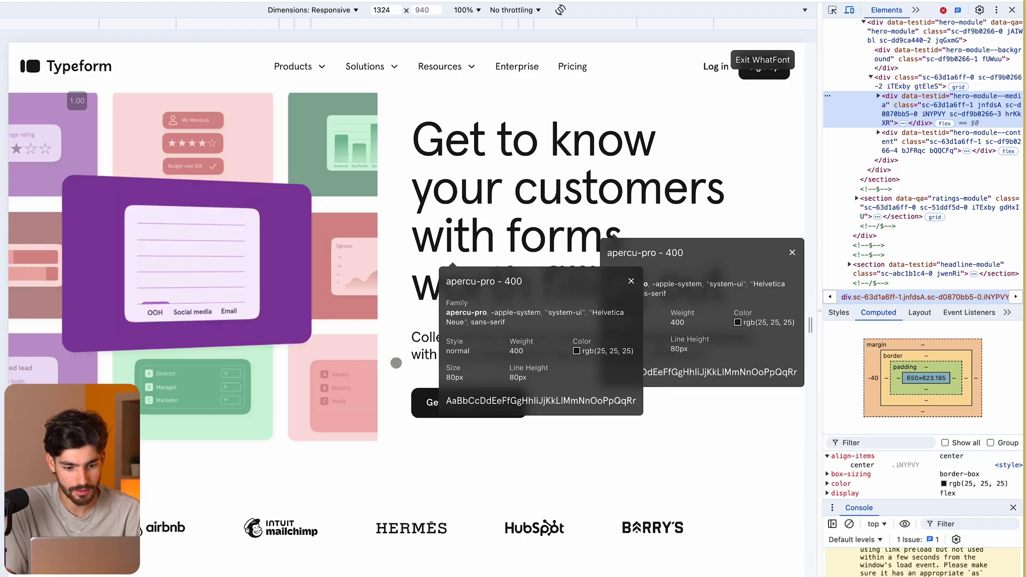
pyautogui.rightClick(422, 336)
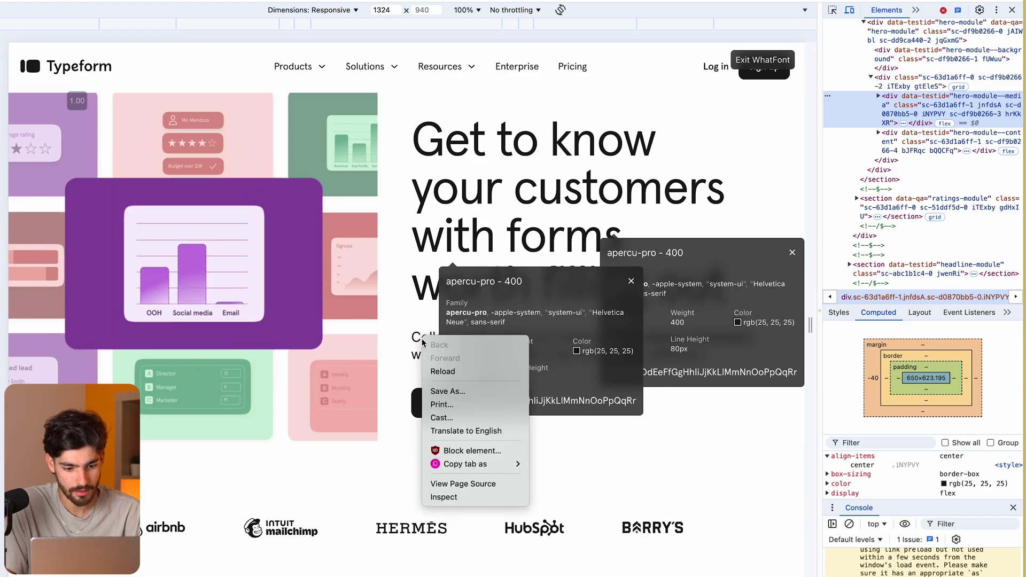
pyautogui.click(466, 498)
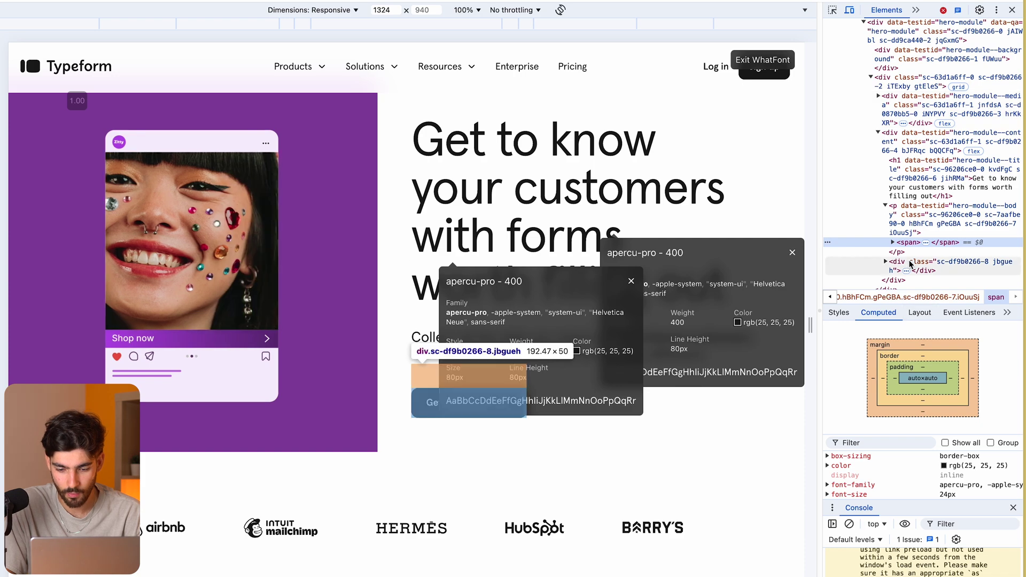
pyautogui.scroll(-1, 950, 481)
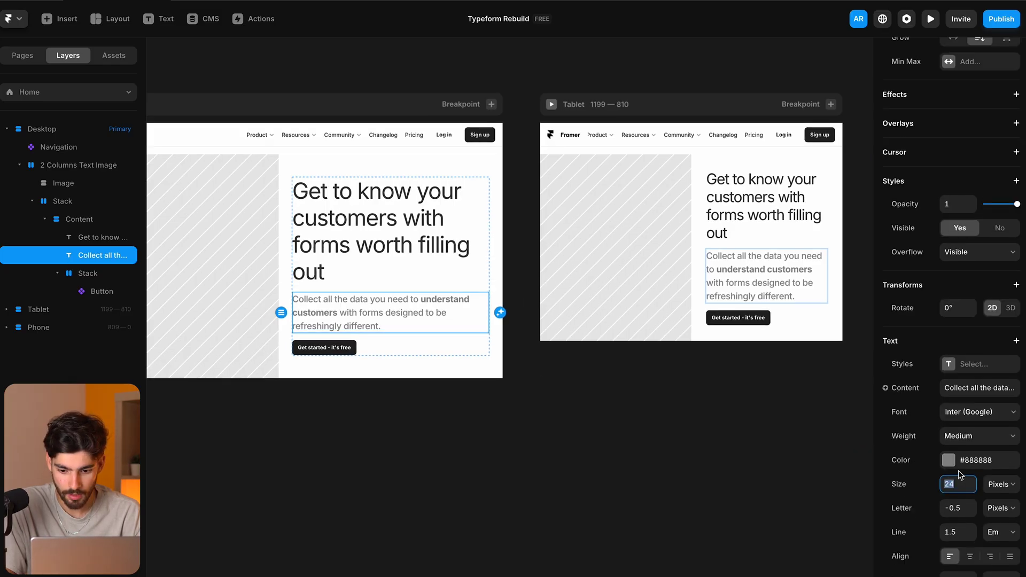
# In Framer, set the hero paragraph's weight to Regular and its color to #3D3D3D, checking against the Typeform site.
pyautogui.click(949, 462)
pyautogui.moveTo(776, 470); pyautogui.dragTo(628, 516)
pyautogui.click(971, 436)
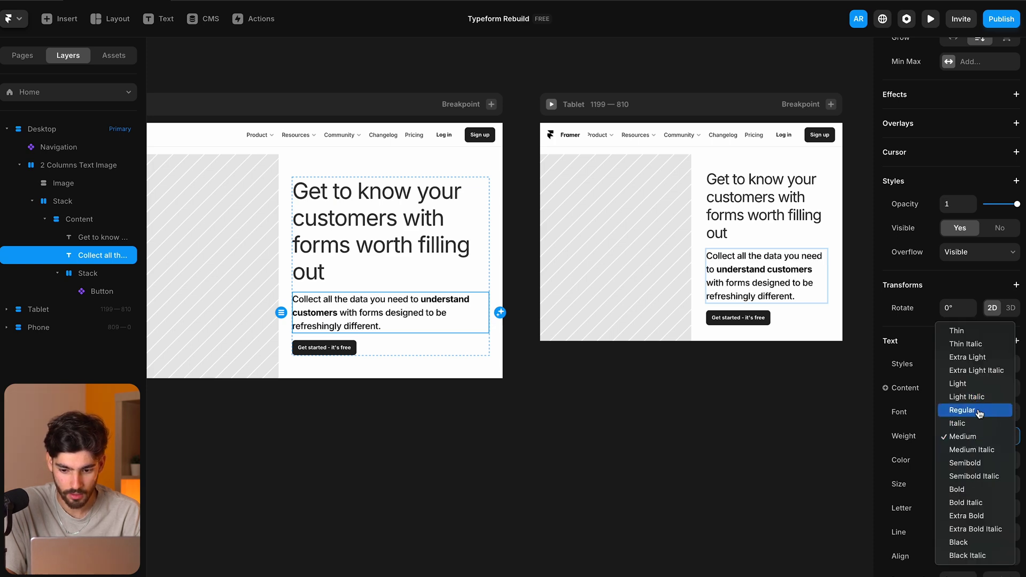
pyautogui.click(961, 410)
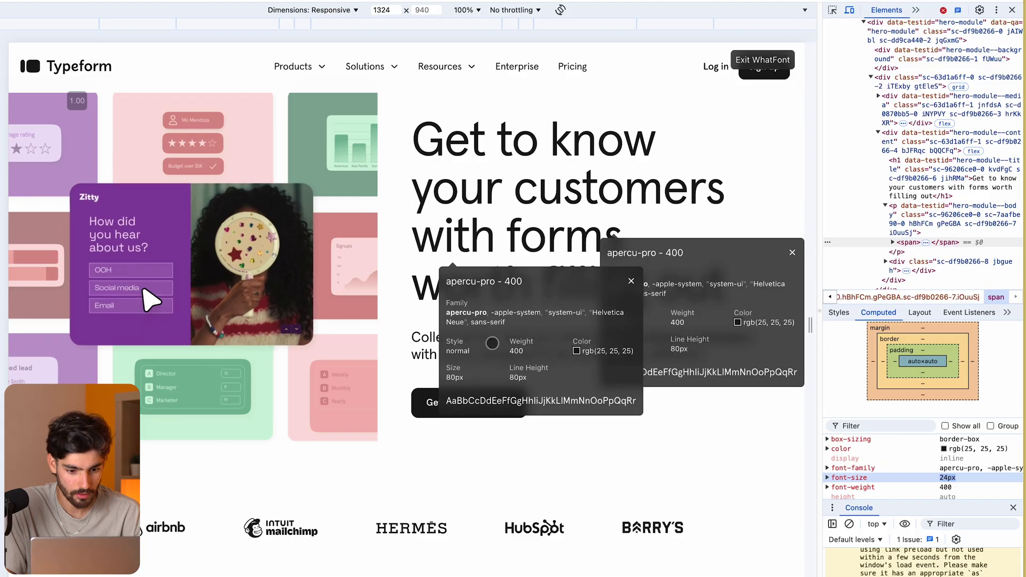
pyautogui.click(432, 356)
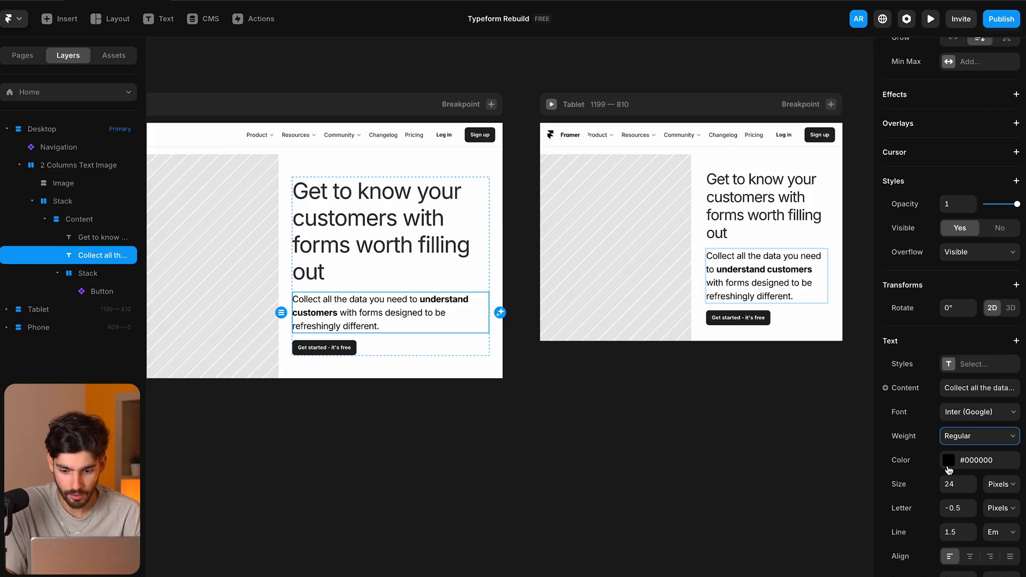
pyautogui.click(949, 460)
pyautogui.moveTo(755, 447); pyautogui.dragTo(703, 475)
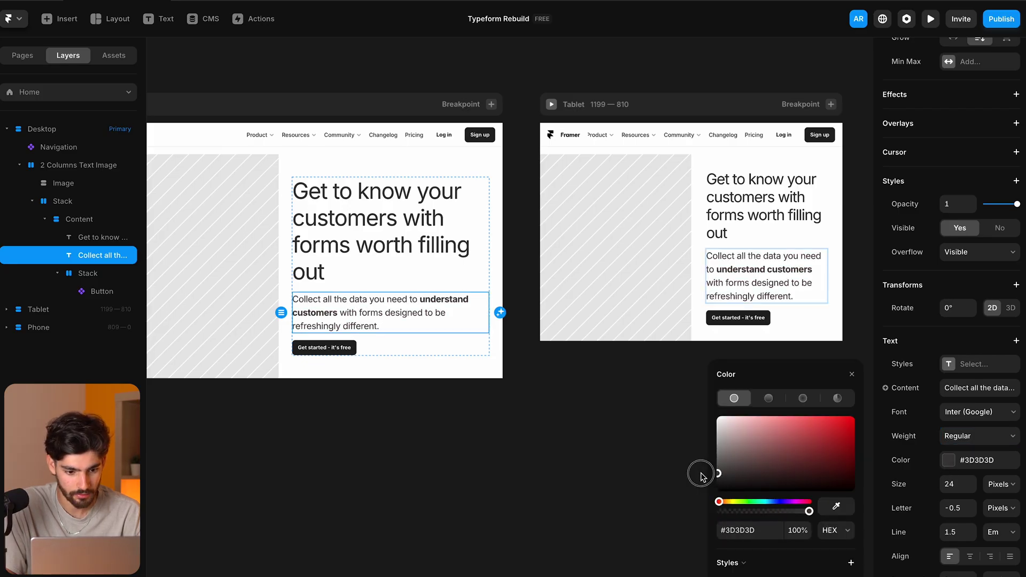
# Set the hero paragraph's font size to 18 pixels.
pyautogui.click(957, 484)
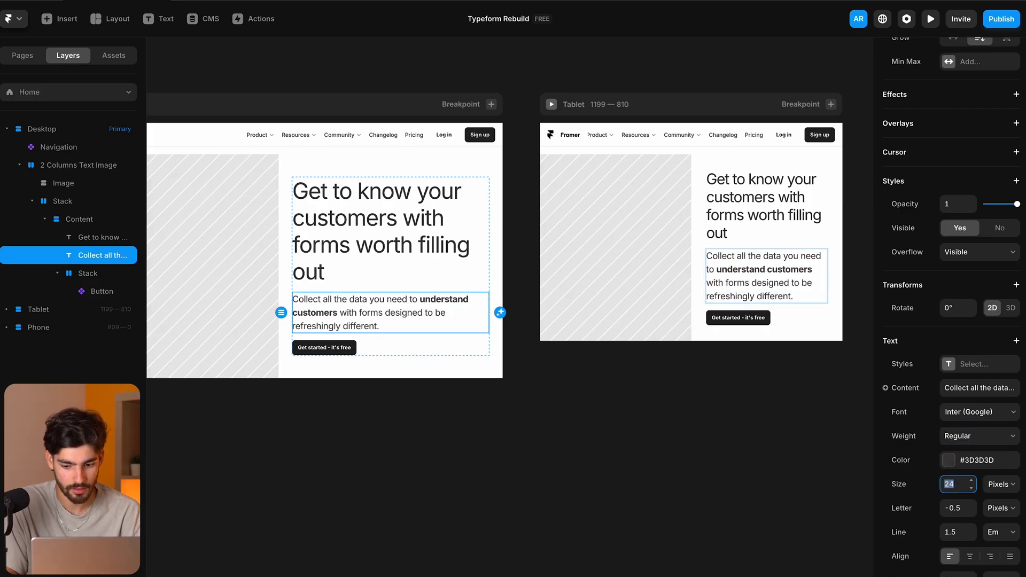
pyautogui.write('18')
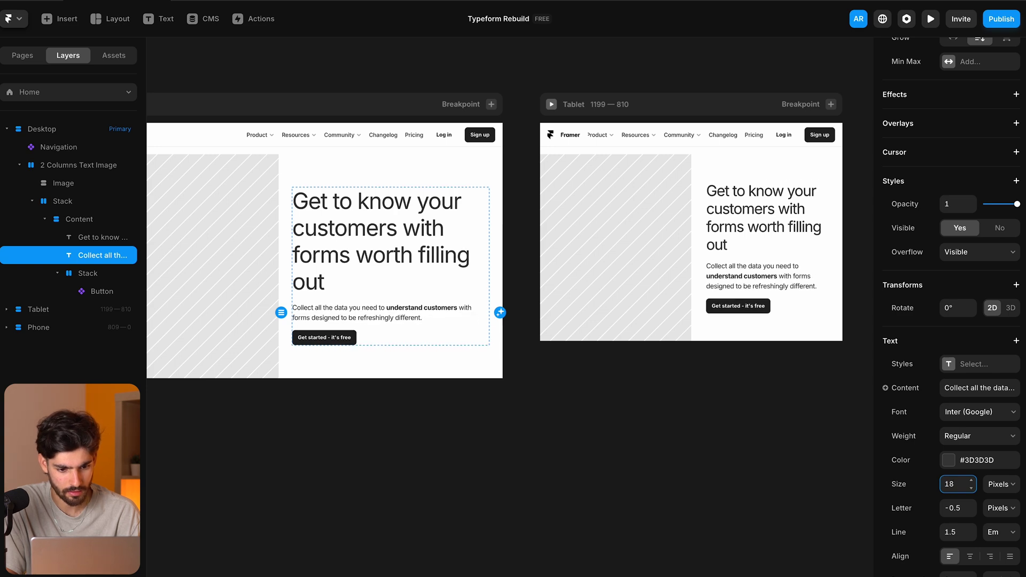
pyautogui.press('Escape')
pyautogui.hscroll(-4, 378, 379)
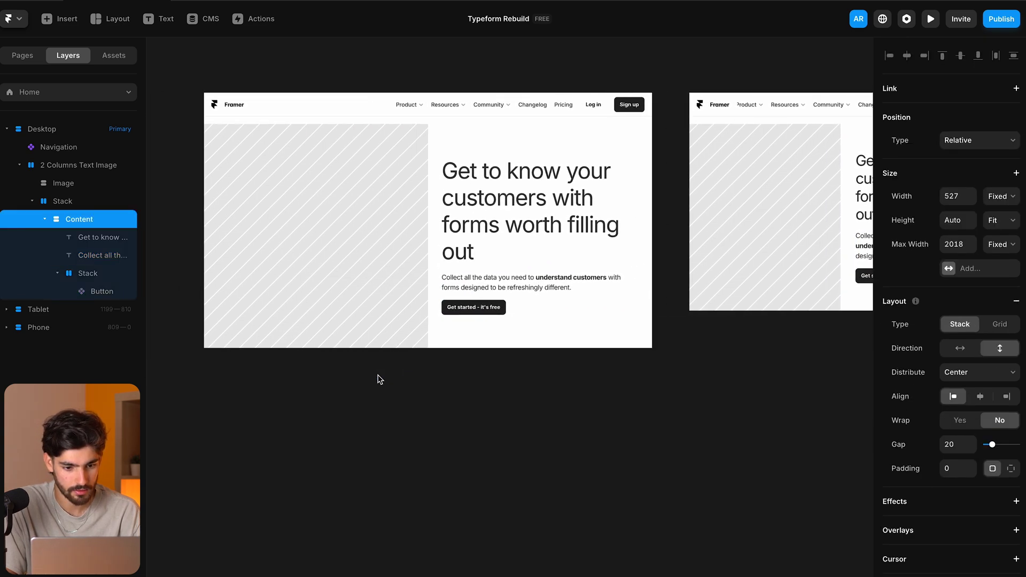
# Exit WhatFont on the Typeform site, compare the original hero with the rebuild, and return to Framer.
pyautogui.click(455, 120)
pyautogui.press('super+Tab')
pyautogui.press('Escape')
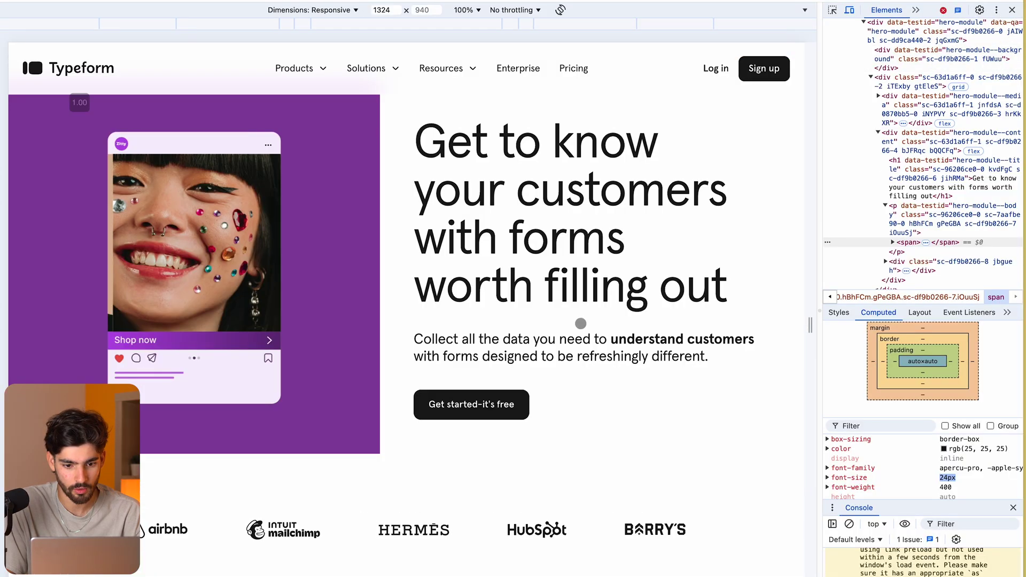
pyautogui.press('super+Tab')
# Fine-tune the hero heading's font size around 70 pixels until its four lines break like the original's.
pyautogui.click(593, 211)
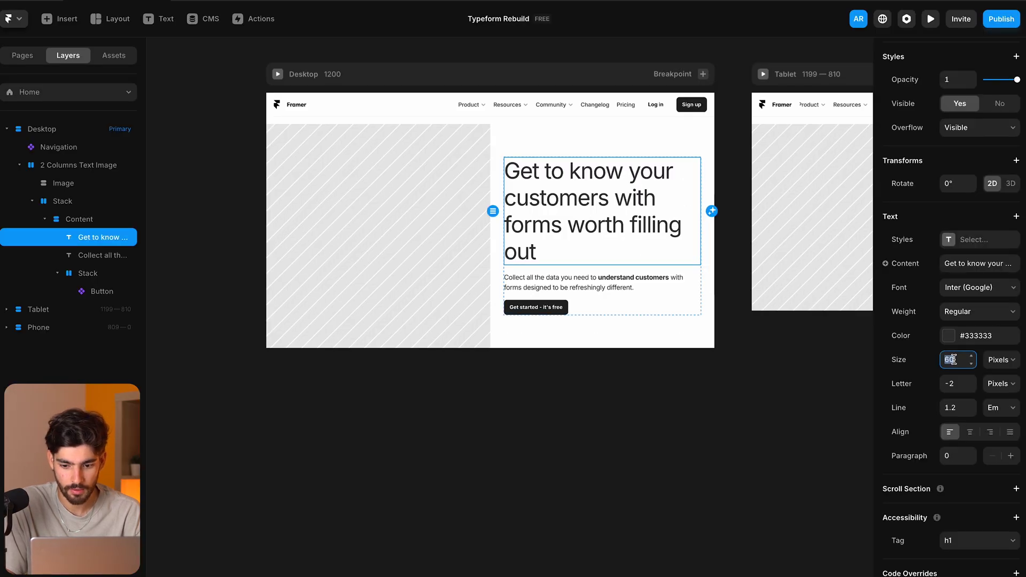
pyautogui.write('70')
pyautogui.press('Down')
pyautogui.press('super+Tab')
pyautogui.press('super+Tab')
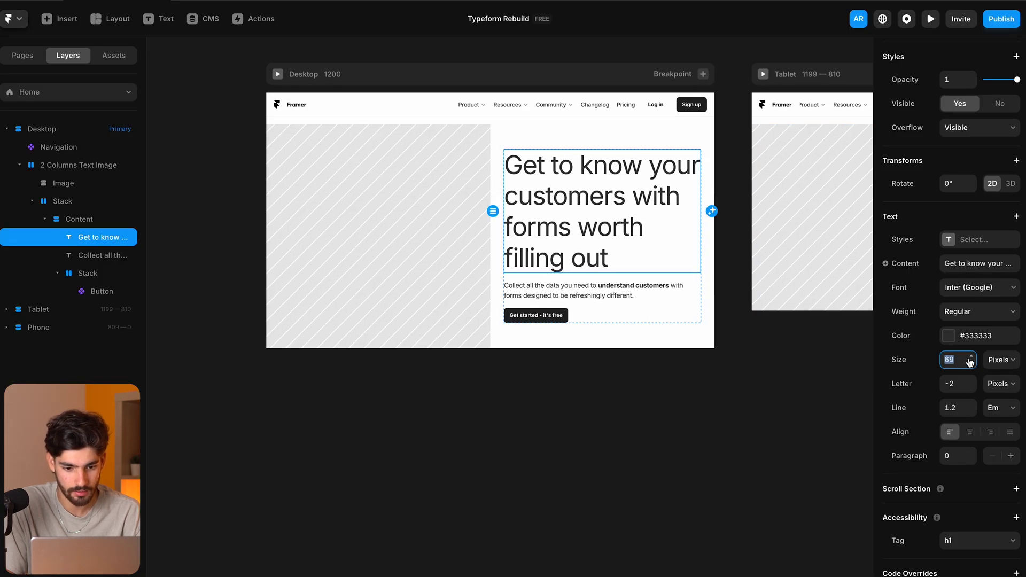
pyautogui.write('67')
pyautogui.hotkey('shift', 'Up')
pyautogui.press('Down')
pyautogui.press('Down')
pyautogui.press('Down')
pyautogui.press('Down')
pyautogui.press('Down')
pyautogui.press('Down')
pyautogui.press('Down')
pyautogui.press('Down')
pyautogui.press('Up')
pyautogui.press('Up')
pyautogui.click(922, 388)
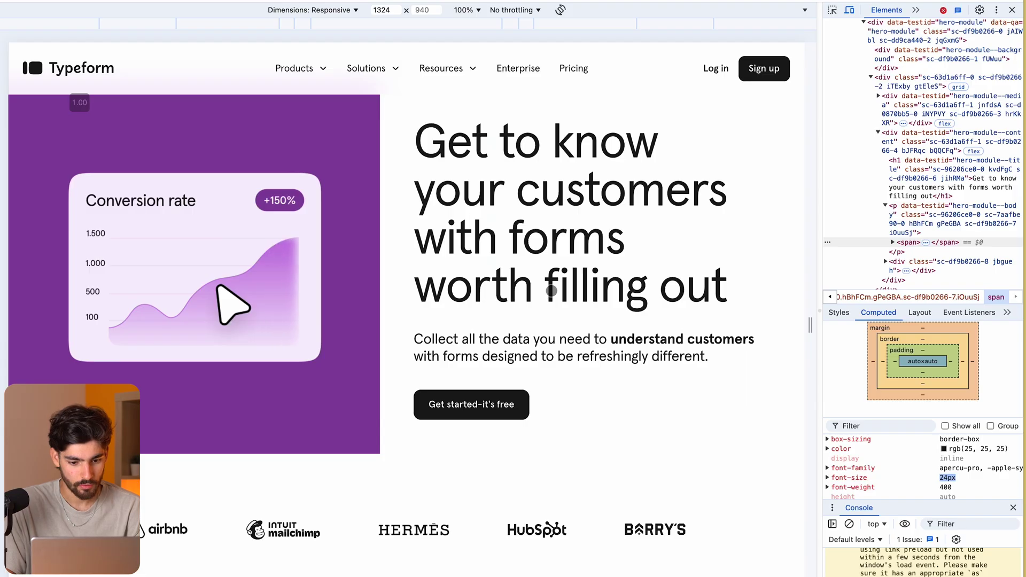
# Check the section below the hero on the Typeform site, then insert Framer's prebuilt "Trusted by" logos section under the rebuilt hero.
pyautogui.scroll(-5, 551, 293)
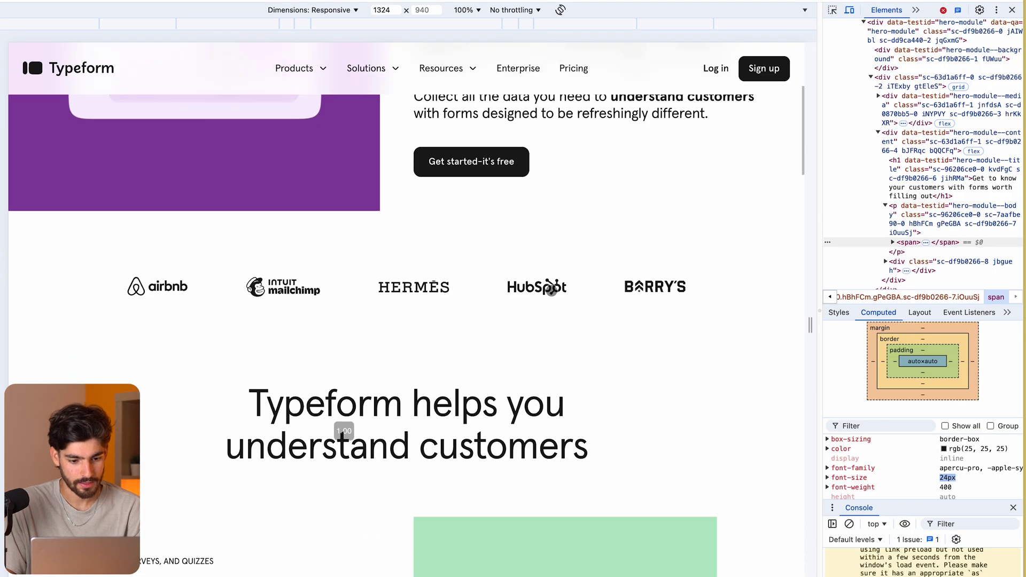
pyautogui.scroll(-3, 552, 293)
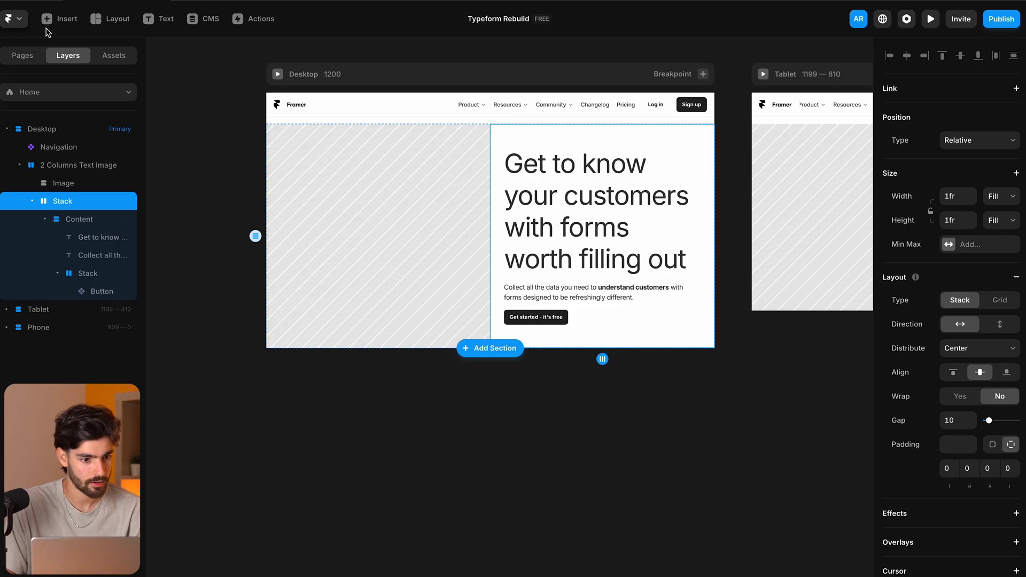
pyautogui.click(58, 26)
pyautogui.write('logo')
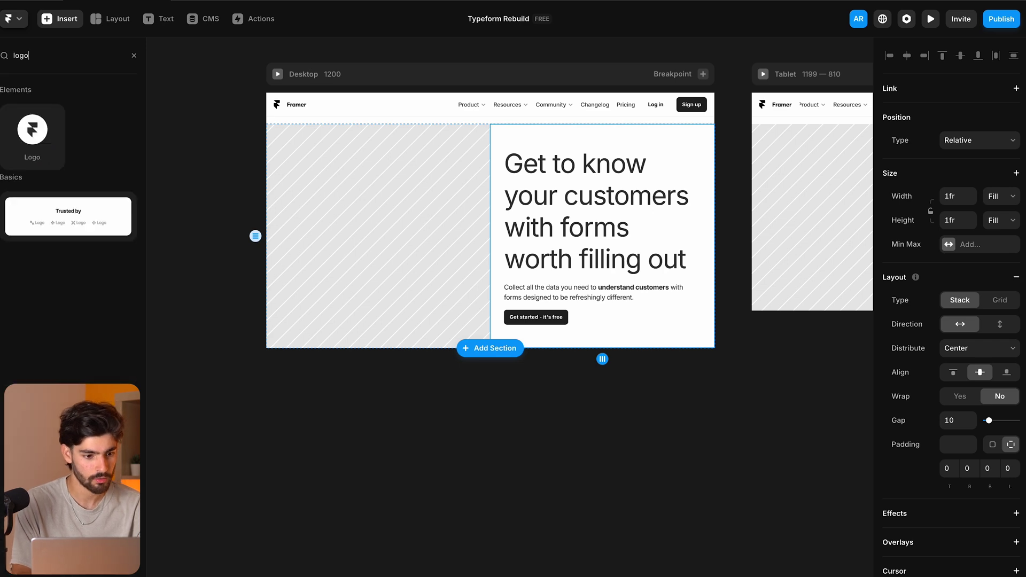
pyautogui.moveTo(64, 222); pyautogui.dragTo(430, 346)
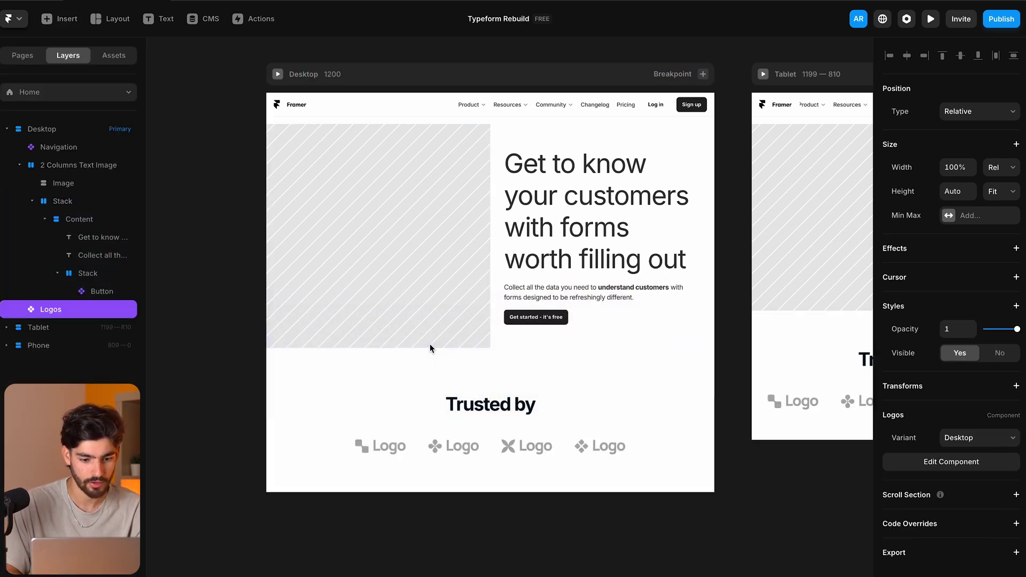
# Detach the Logos component, delete its "Trusted by" heading, and select the Logos section.
pyautogui.click(481, 407)
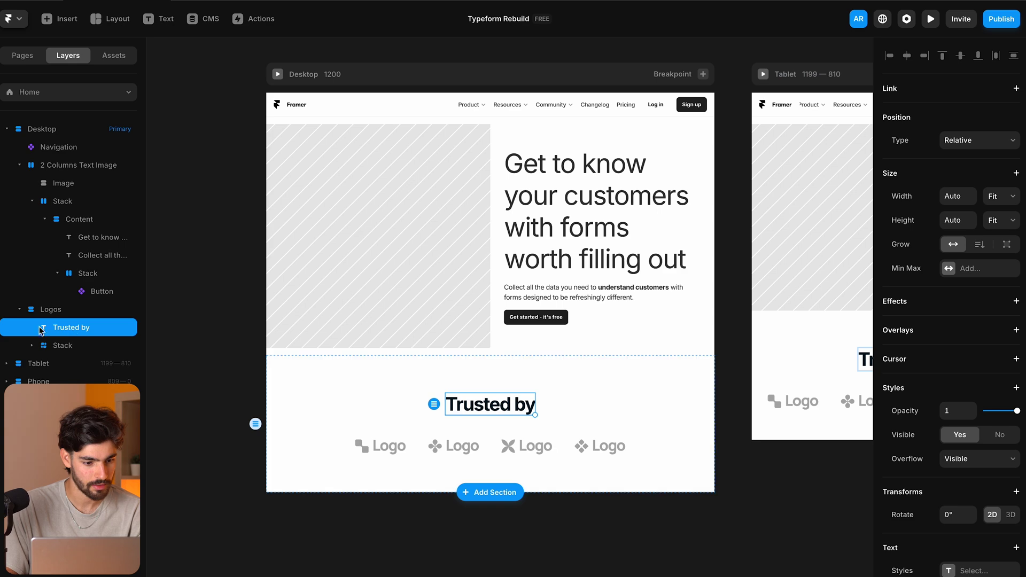
pyautogui.press('Delete')
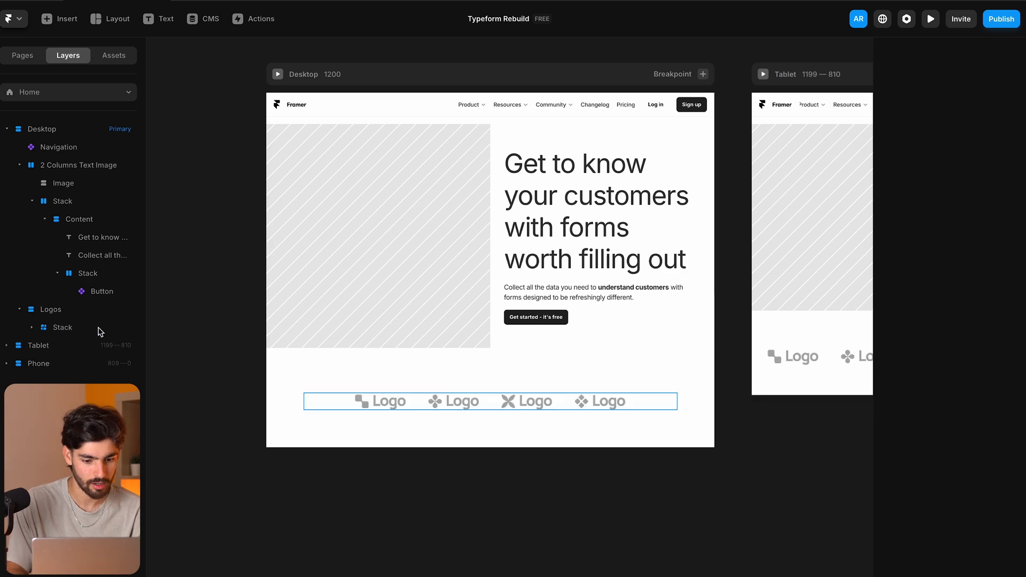
pyautogui.click(508, 390)
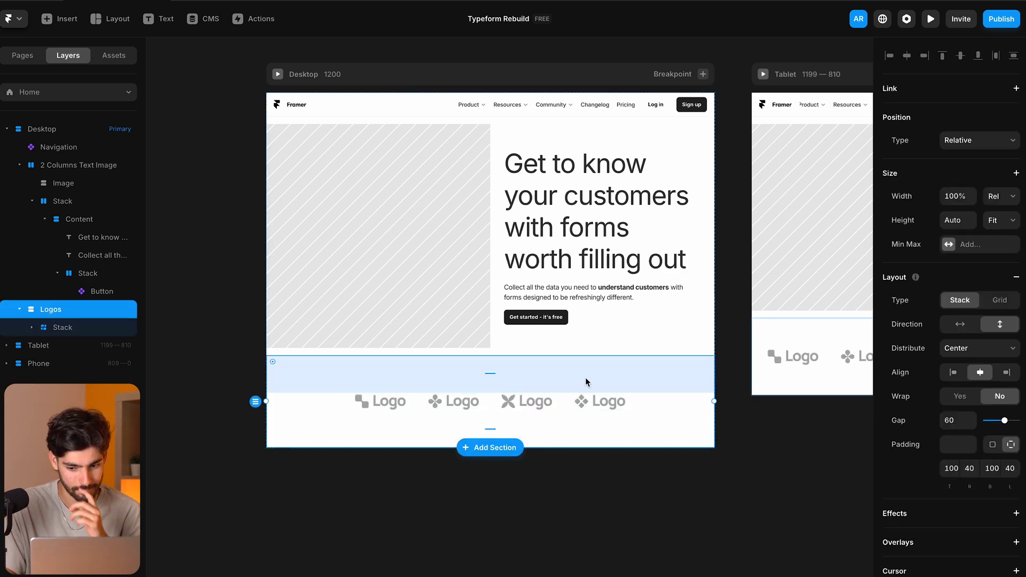
# Reduce the Logos section's top and bottom padding to 40 and open the image fill of all its logos.
pyautogui.moveTo(490, 374); pyautogui.dragTo(486, 342)
pyautogui.hscroll(1, 452, 373)
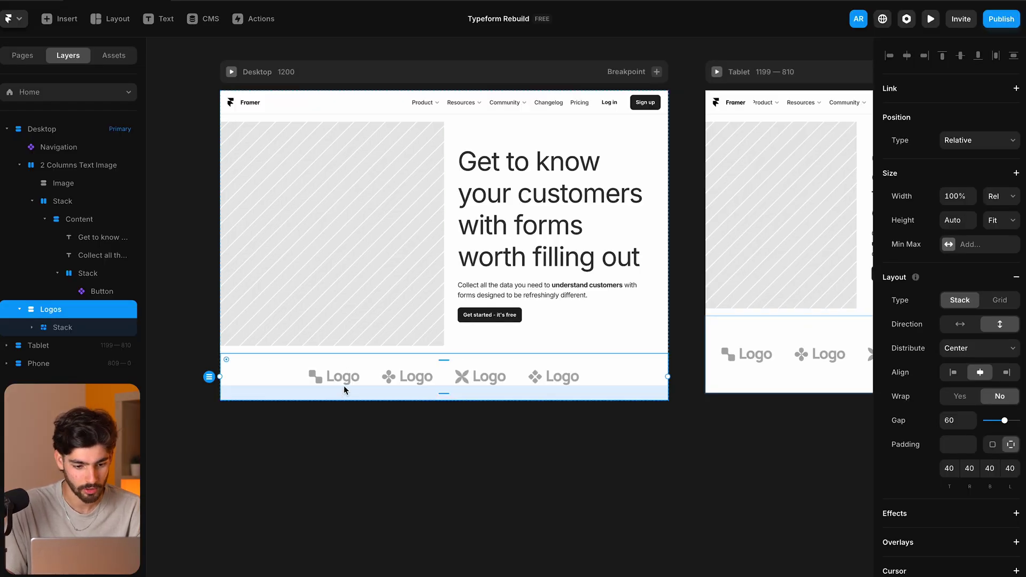
pyautogui.click(344, 377)
pyautogui.press('Return')
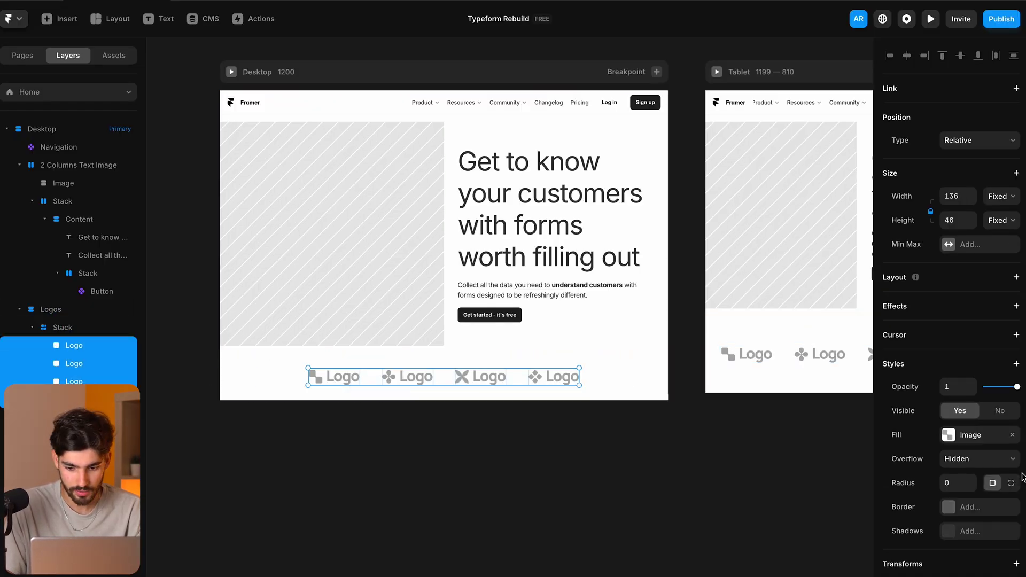
pyautogui.scroll(-2, 970, 555)
pyautogui.click(949, 332)
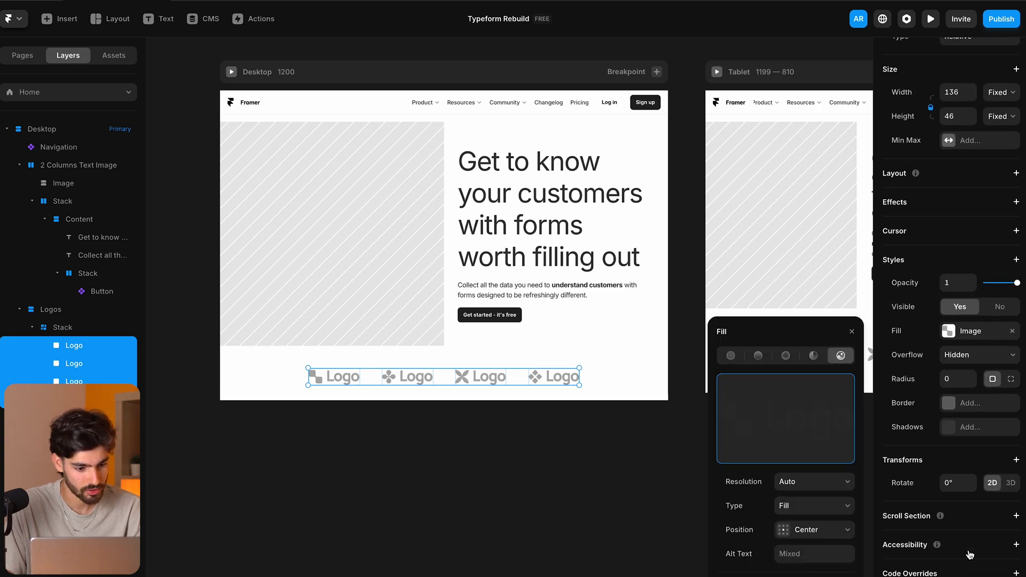
pyautogui.click(479, 453)
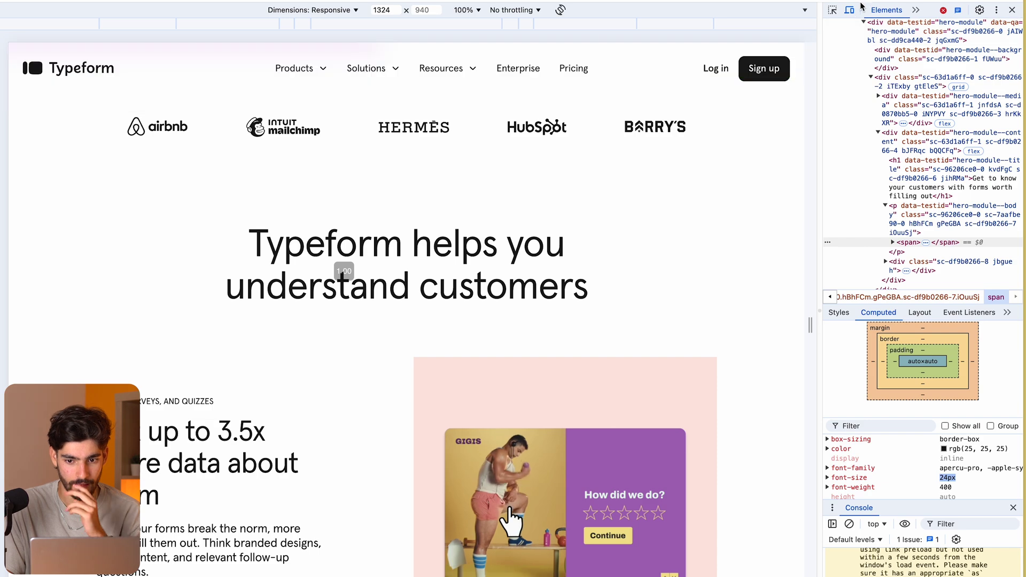
# Inspect the logo section on the Typeform site and give the rebuilt Logos section 64 top and bottom and 16 side padding.
pyautogui.click(832, 10)
pyautogui.scroll(1, 744, 113)
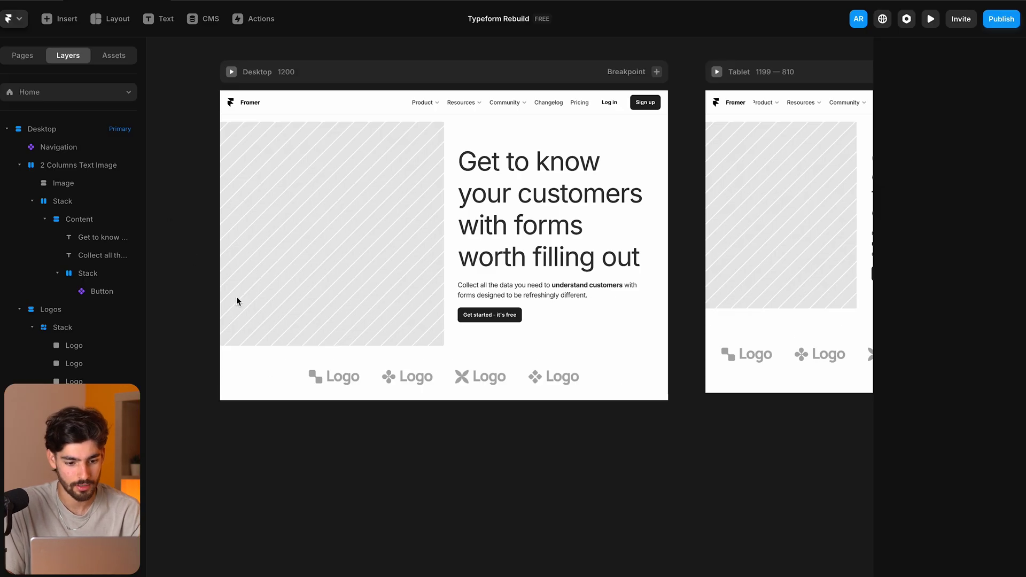
pyautogui.click(251, 370)
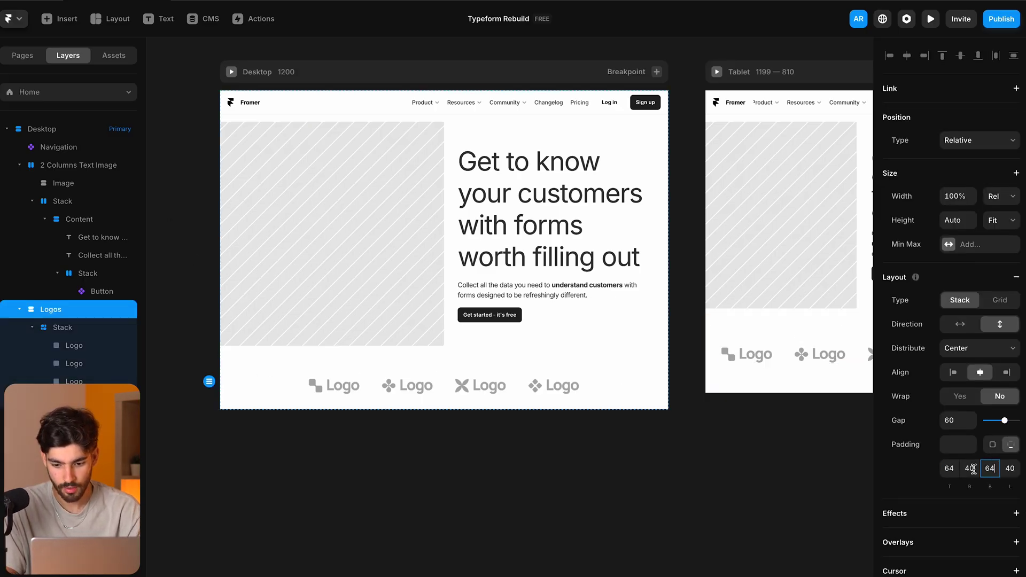
pyautogui.click(973, 469)
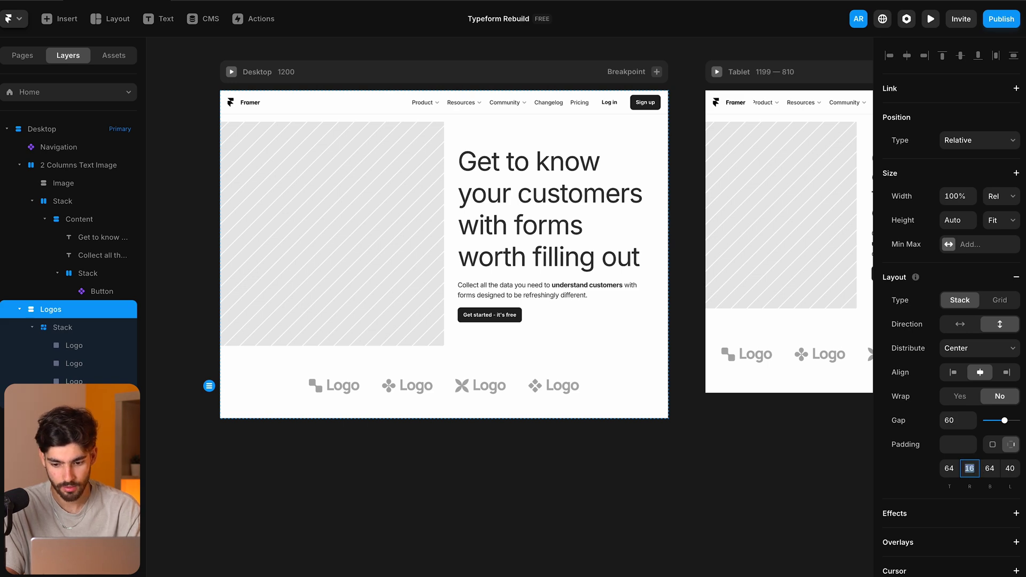
pyautogui.click(1010, 468)
pyautogui.write('16')
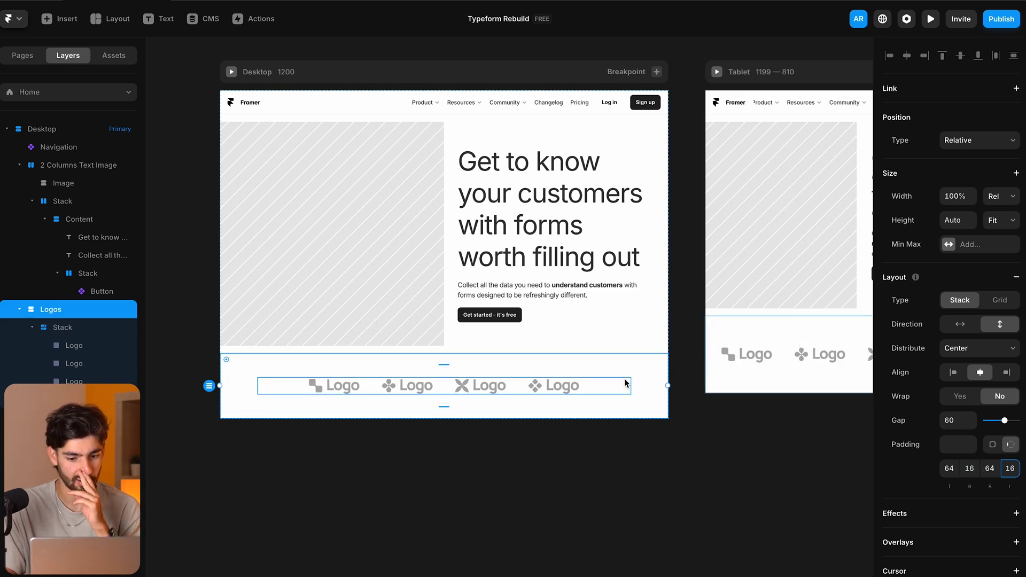
# Check the Airbnb logo's size on the Typeform site and set all logos in the rebuilt row to a width of 100.
pyautogui.click(391, 388)
pyautogui.hotkey('ctrl', 'a')
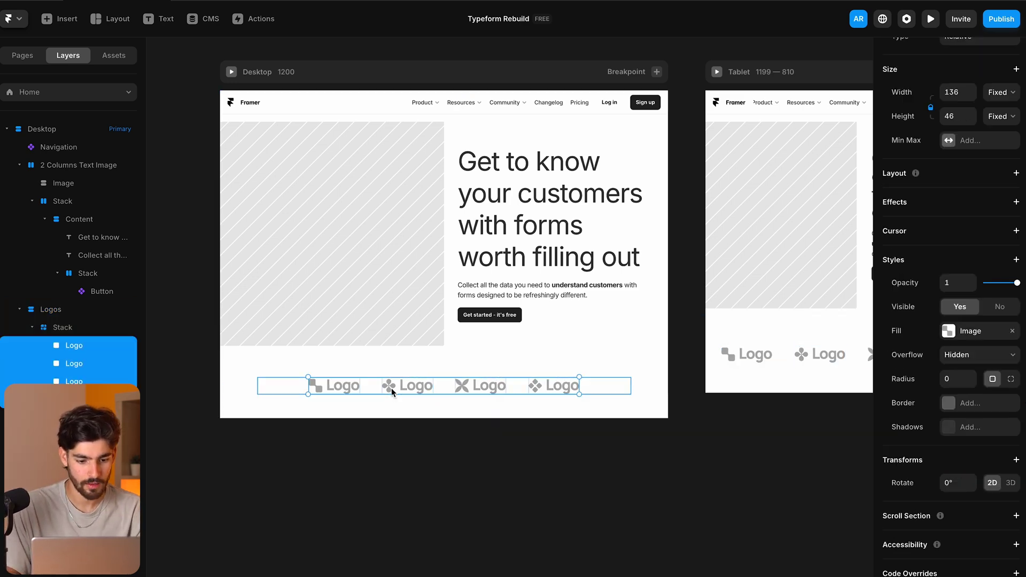
pyautogui.moveTo(578, 394); pyautogui.dragTo(551, 384)
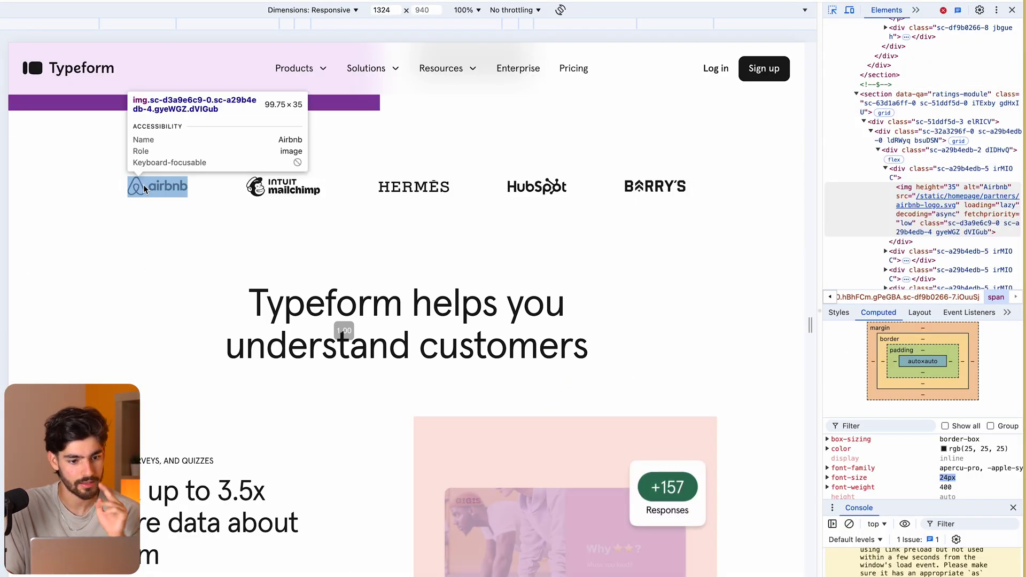
pyautogui.press('super+Tab')
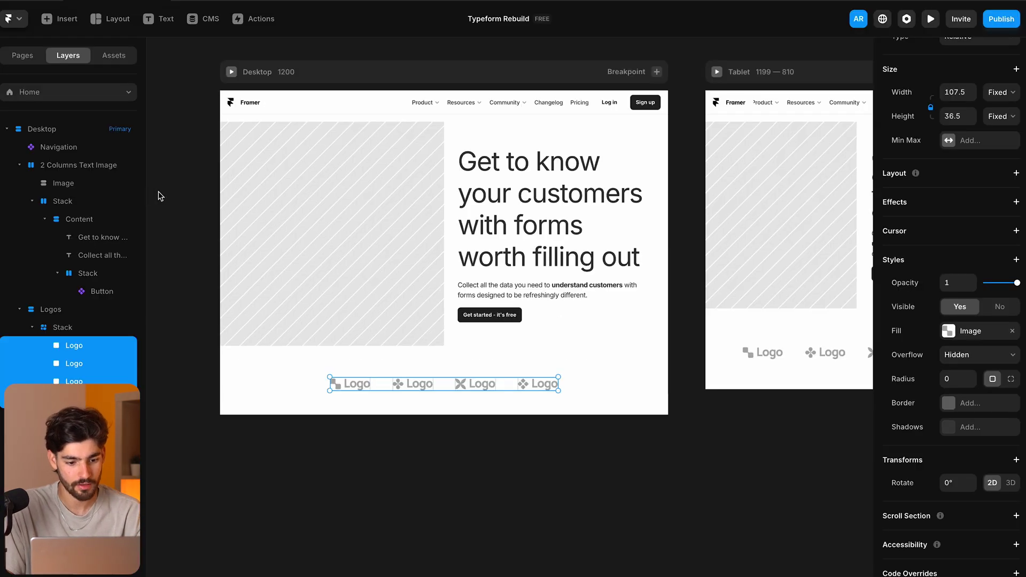
pyautogui.scroll(3, 962, 187)
pyautogui.click(955, 197)
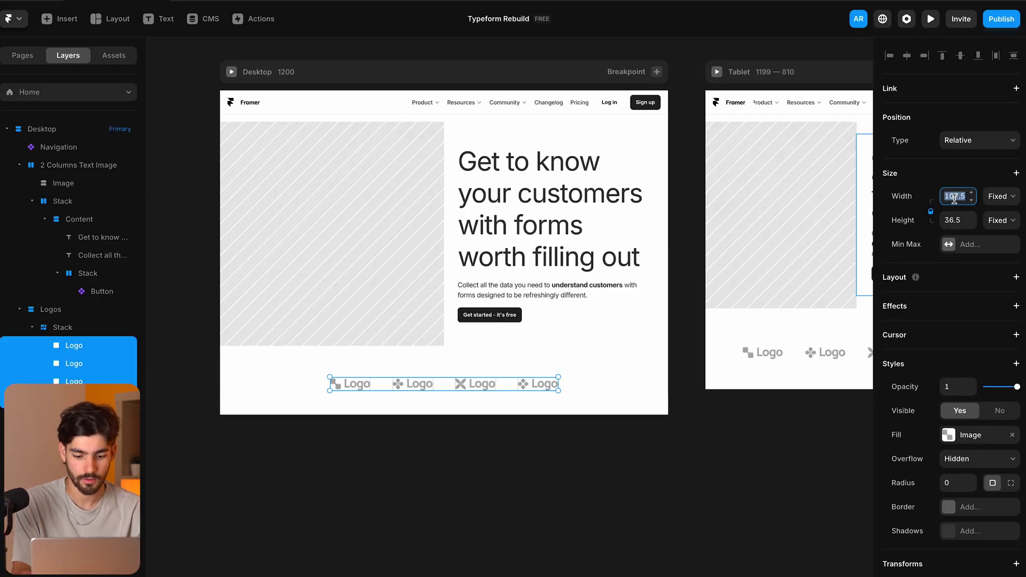
pyautogui.press('Tab')
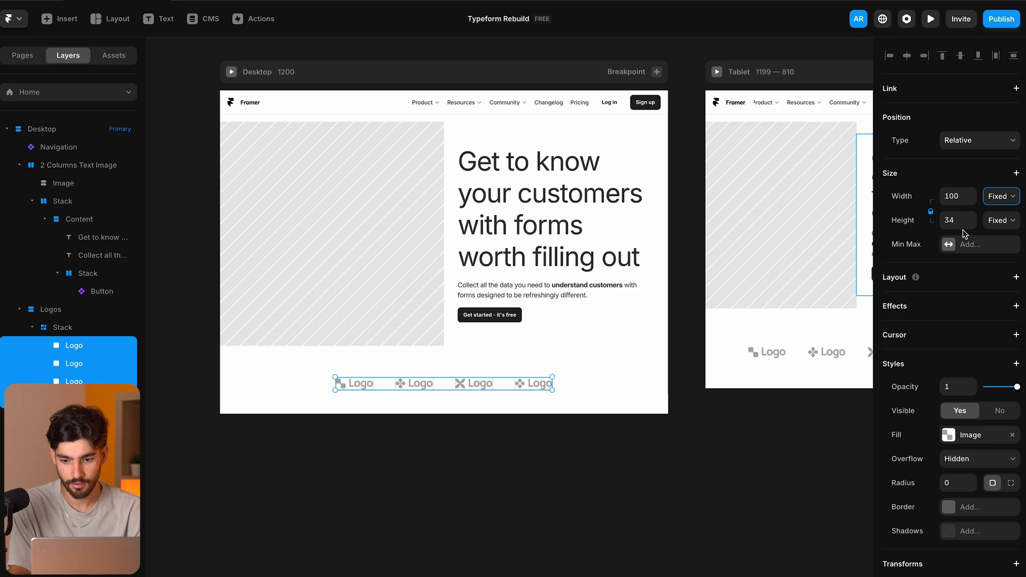
# Duplicate the first logo so the row holds five logos, and check the sections below on the Typeform site.
pyautogui.click(362, 385)
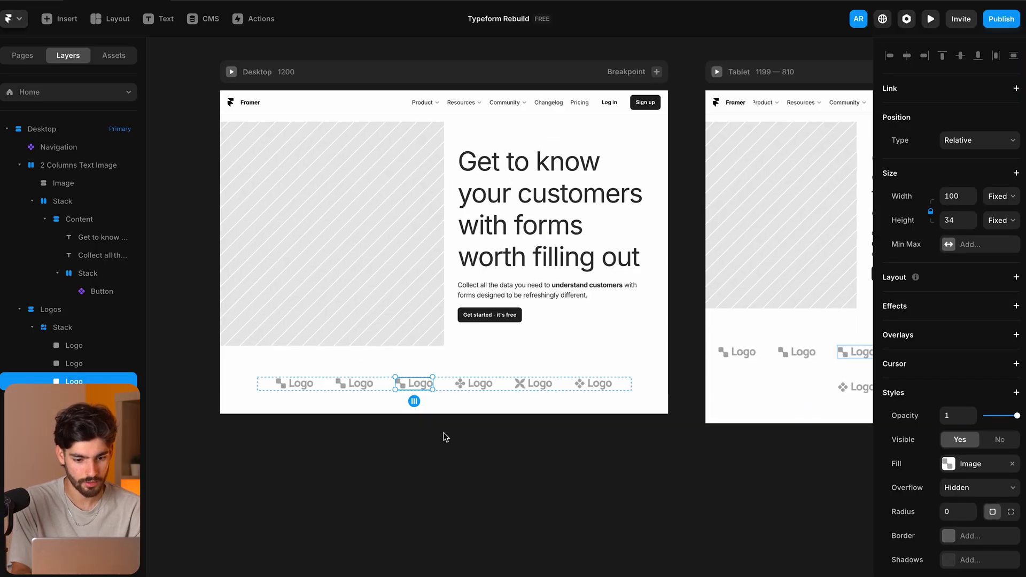
pyautogui.press('Delete')
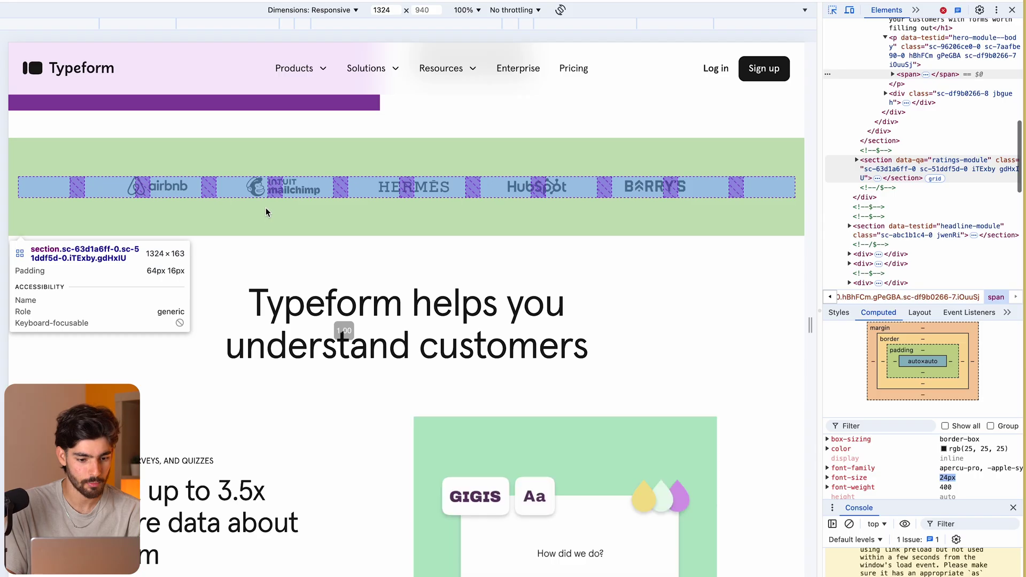
pyautogui.scroll(-5, 412, 321)
pyautogui.scroll(3, 411, 320)
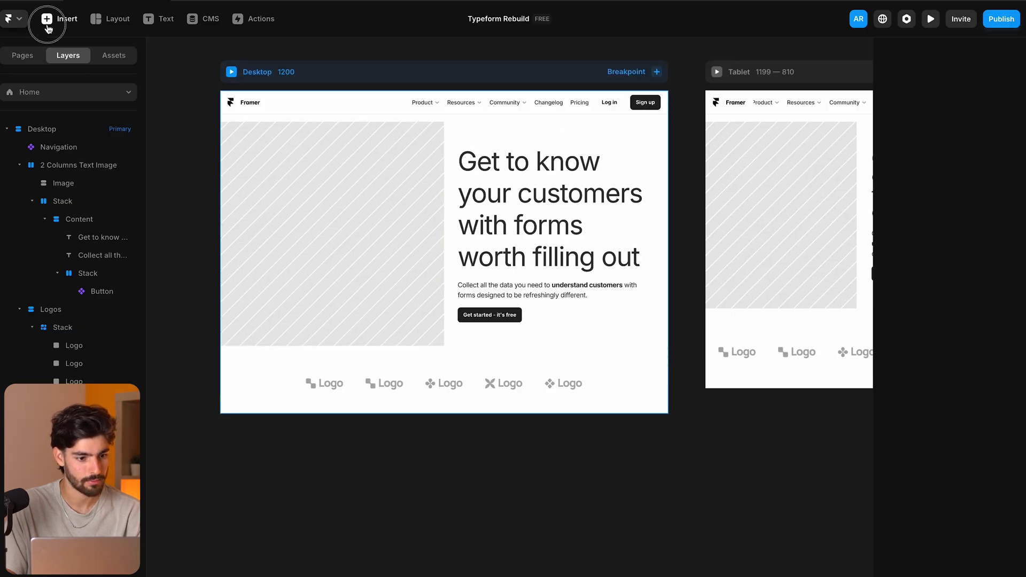
# Insert the prebuilt "Copy Paste from Figma" section with two alternating image-and-text rows below the logos.
pyautogui.click(48, 27)
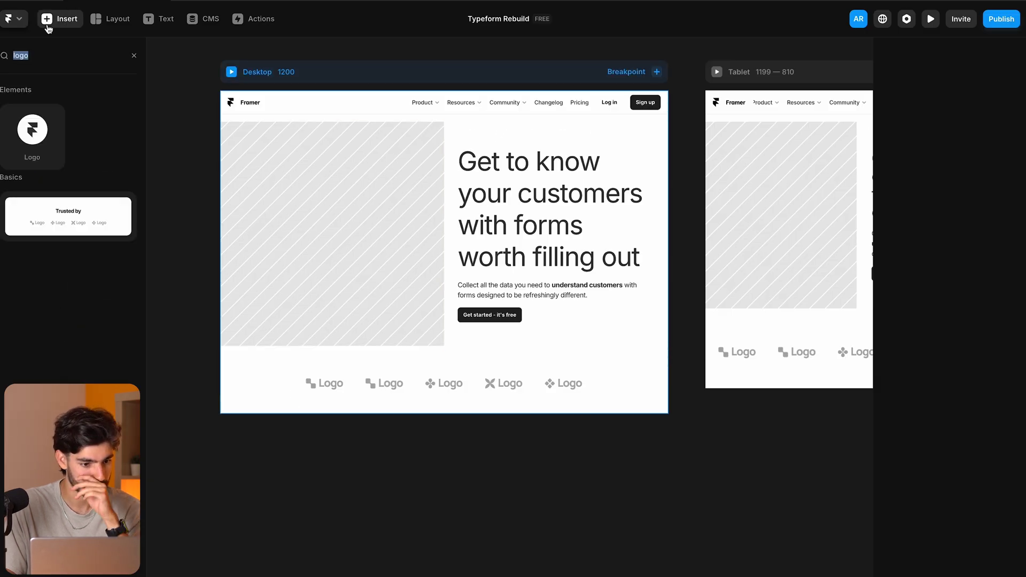
pyautogui.click(134, 56)
pyautogui.moveTo(54, 145)
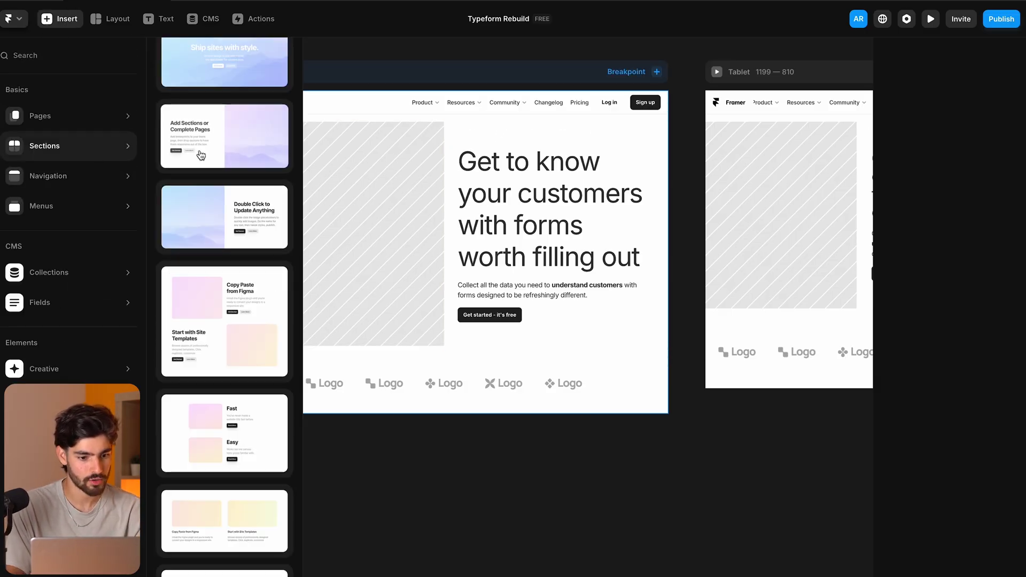
pyautogui.scroll(2, 203, 187)
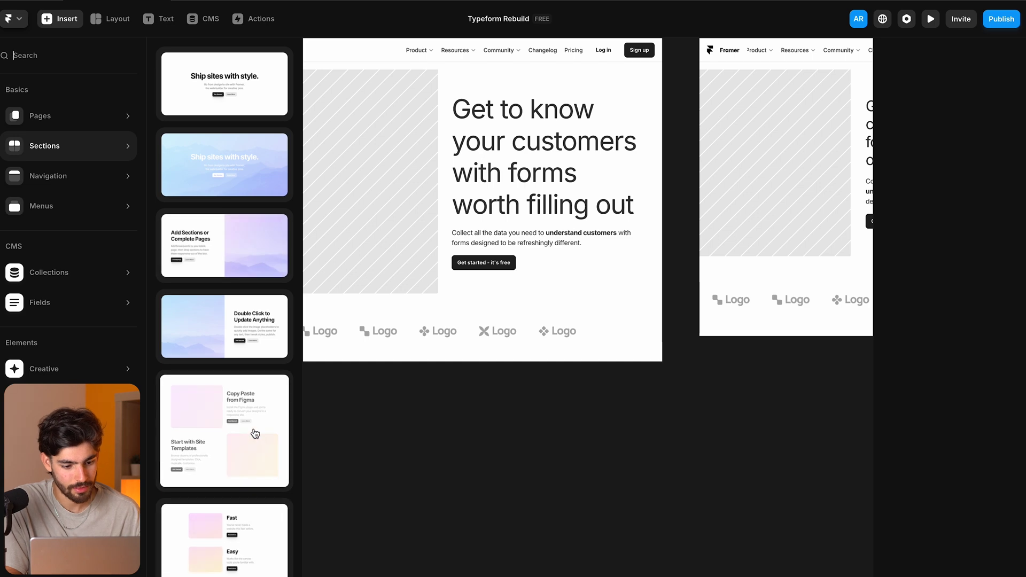
pyautogui.click(255, 433)
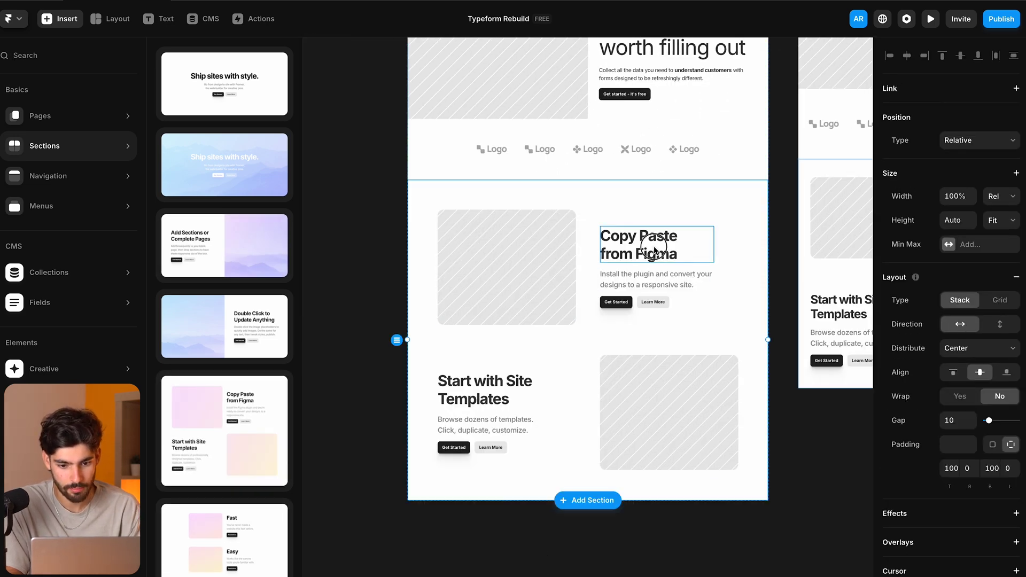
# Select the "Copy Paste from Figma" heading and inspect the "Get up to 3.5x more data about them" heading on the Typeform site.
pyautogui.click(655, 252)
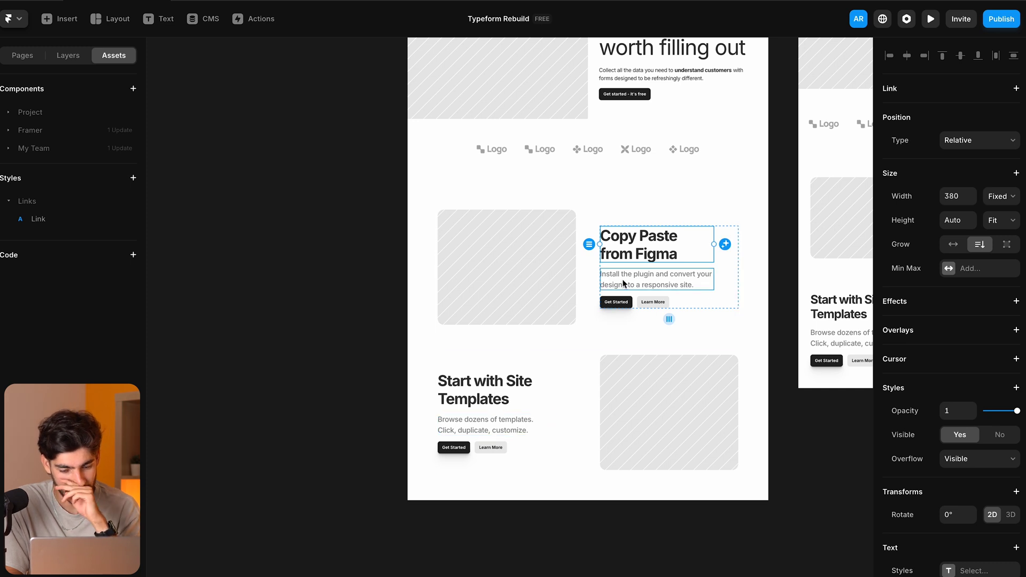
pyautogui.scroll(2, 623, 283)
pyautogui.hscroll(2, 623, 284)
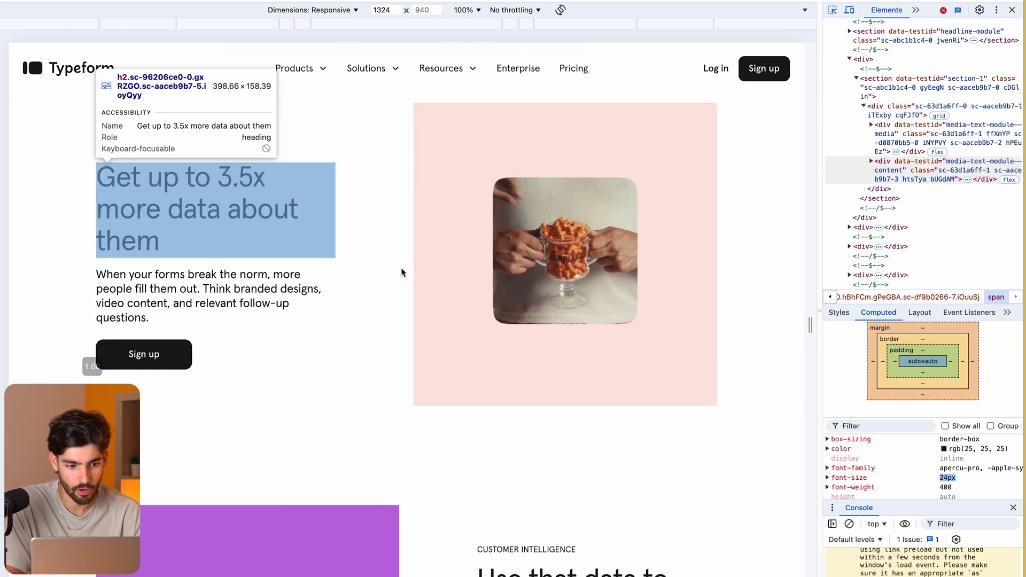
pyautogui.scroll(3, 261, 455)
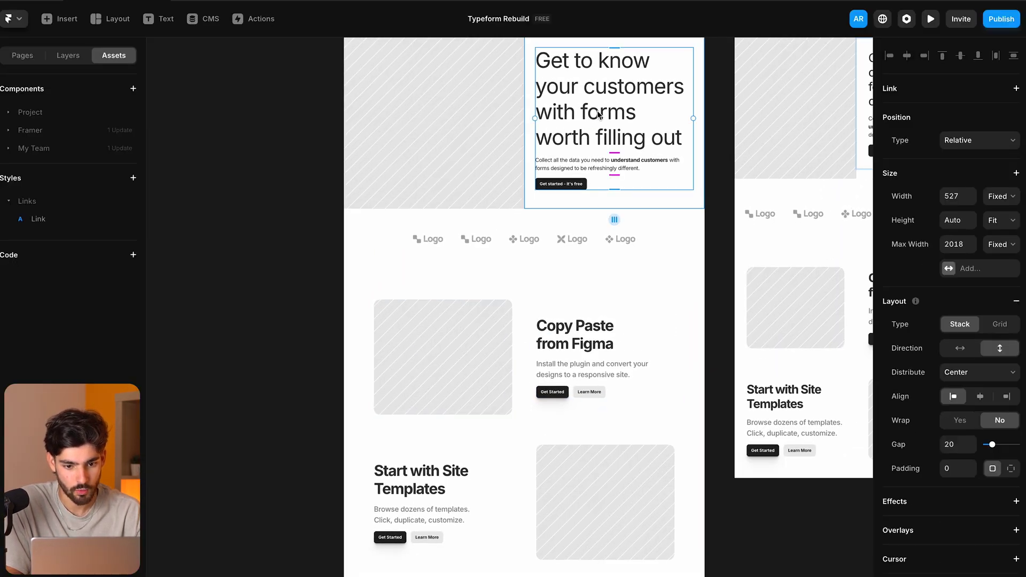
# Set the "Copy Paste from Figma" heading's font weight to Regular and check it against the hero heading's text settings.
pyautogui.press('Escape')
pyautogui.press('Escape')
pyautogui.doubleClick(599, 115)
pyautogui.click(577, 338)
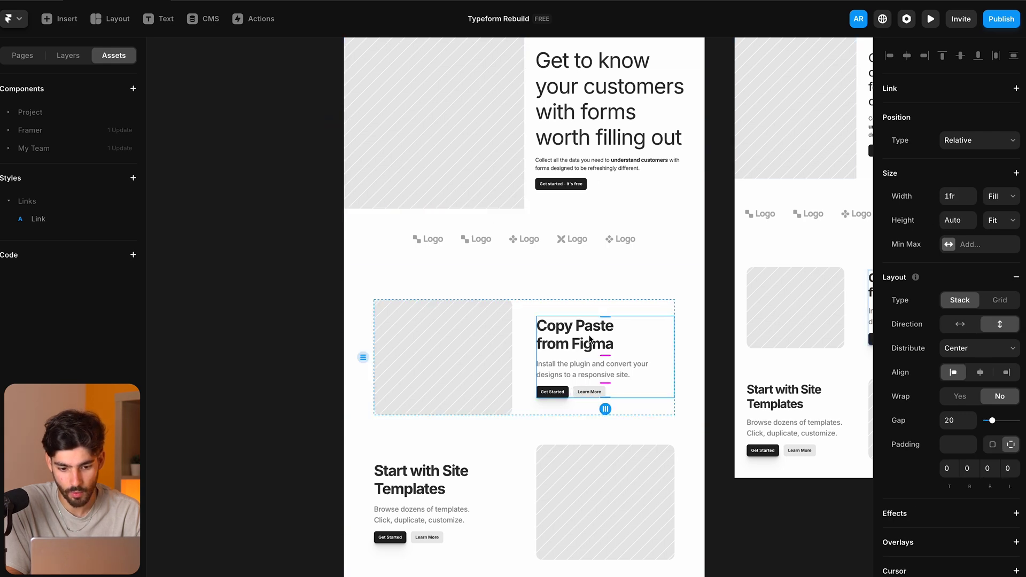
pyautogui.click(581, 336)
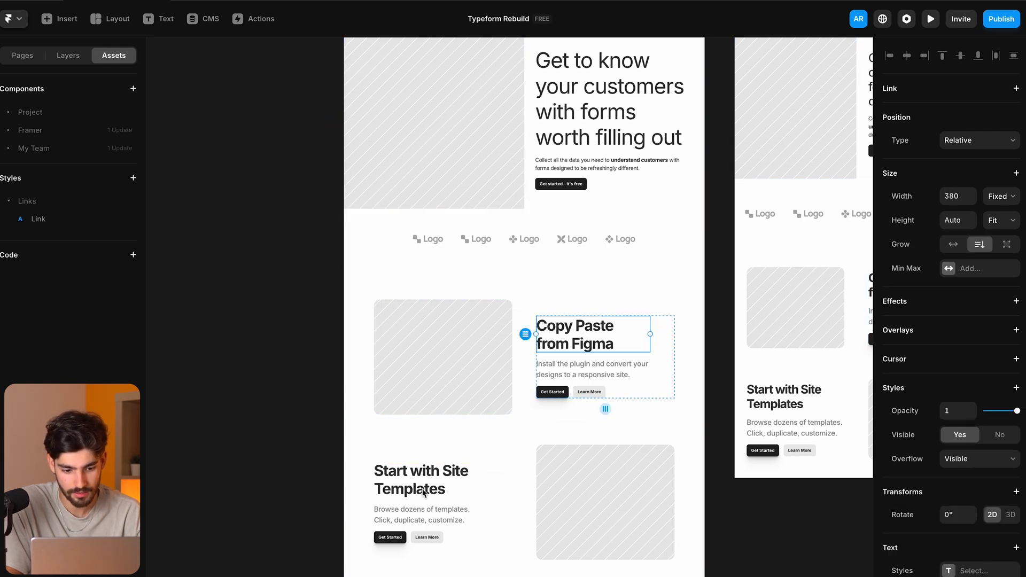
pyautogui.scroll(-3, 888, 535)
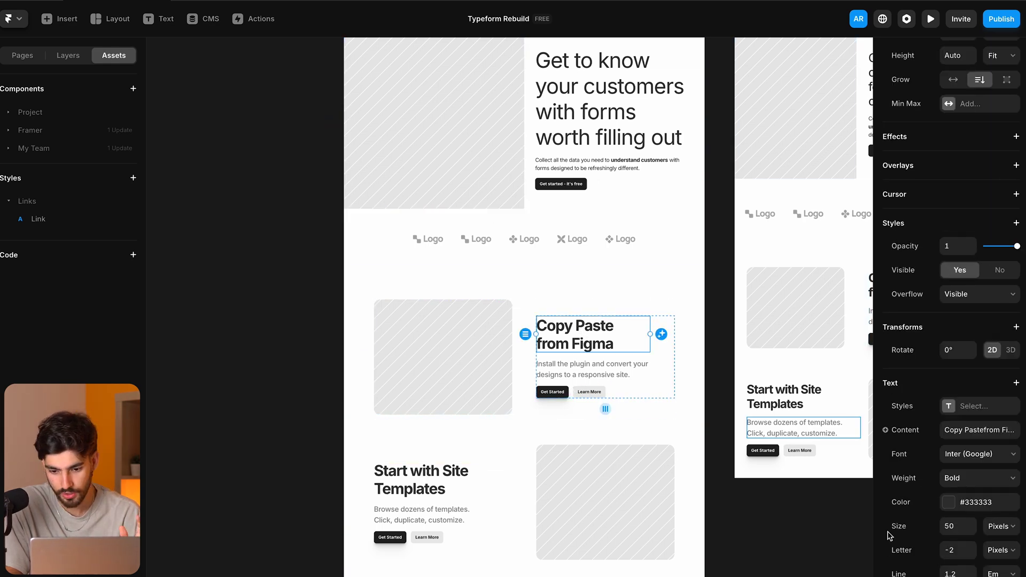
pyautogui.click(974, 455)
pyautogui.click(977, 457)
pyautogui.click(962, 479)
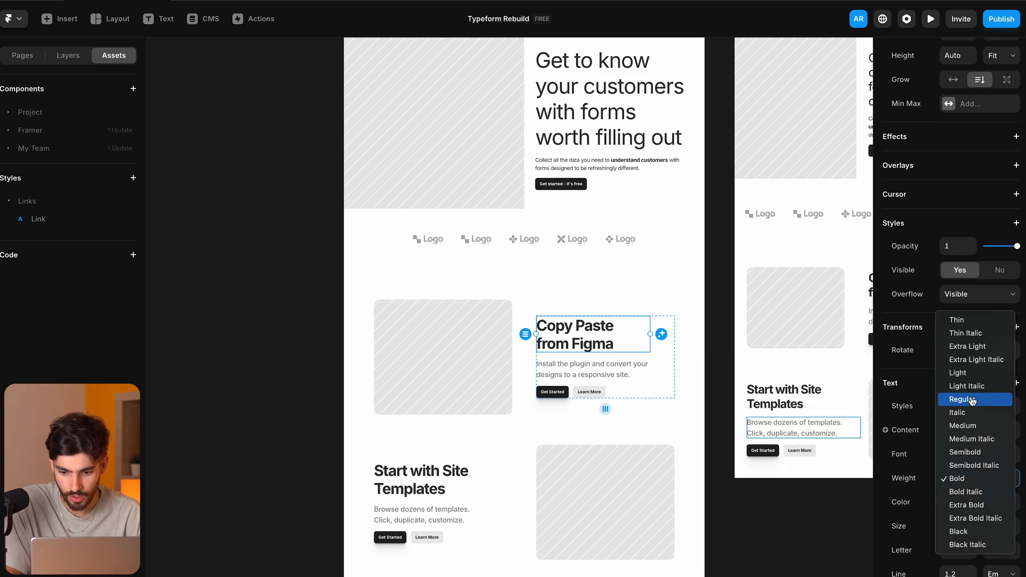
pyautogui.click(968, 425)
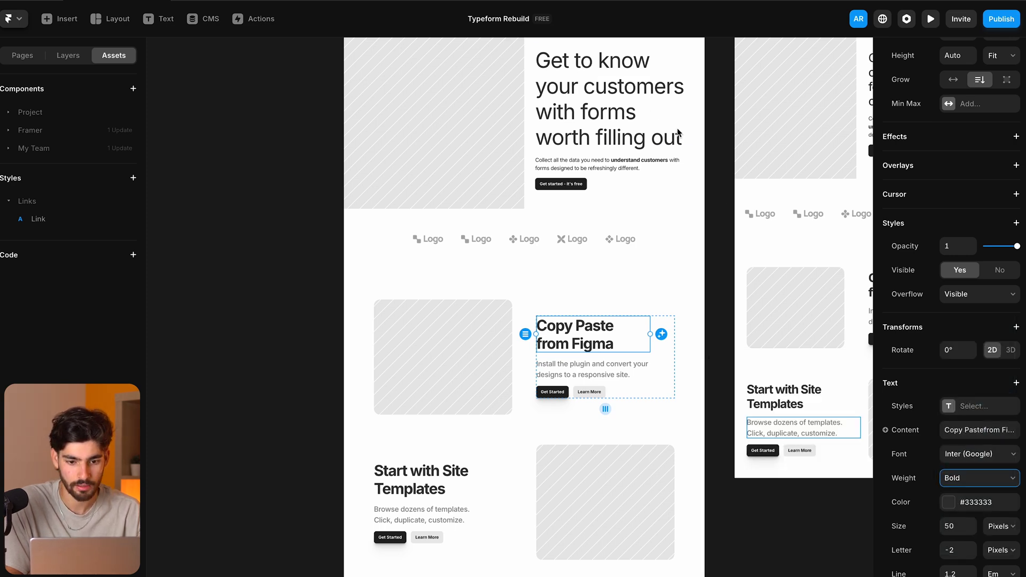
pyautogui.click(592, 102)
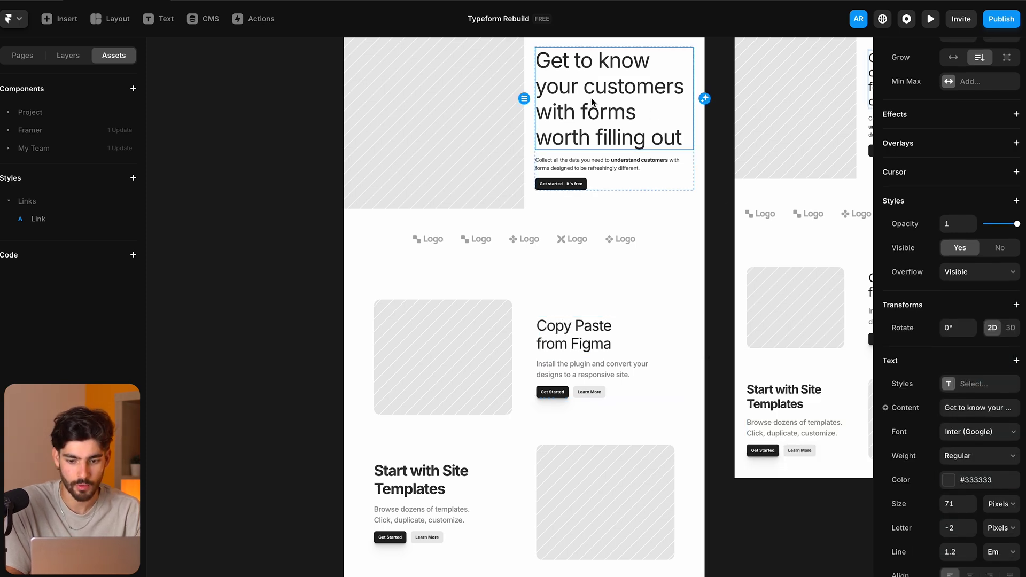
# Delete the "Start with Site Templates" row and the Learn More button from the new section.
pyautogui.click(422, 492)
pyautogui.click(530, 475)
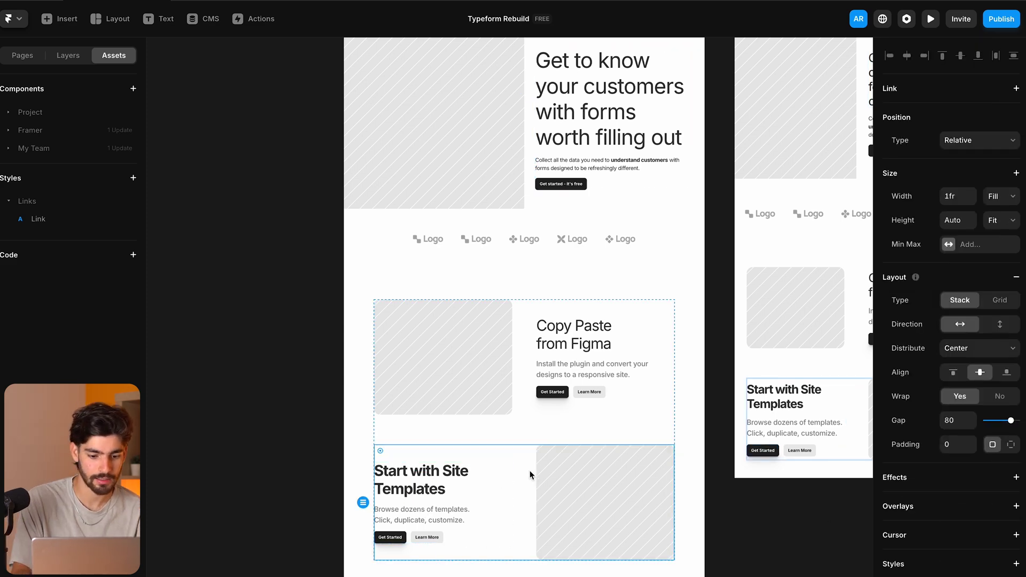
pyautogui.press('Delete')
pyautogui.click(604, 396)
pyautogui.click(594, 395)
pyautogui.press('Delete')
# Replace the Get Started button under "Copy Paste from Figma" with the project's Button component, and collapse the Project and Framer component groups.
pyautogui.click(573, 394)
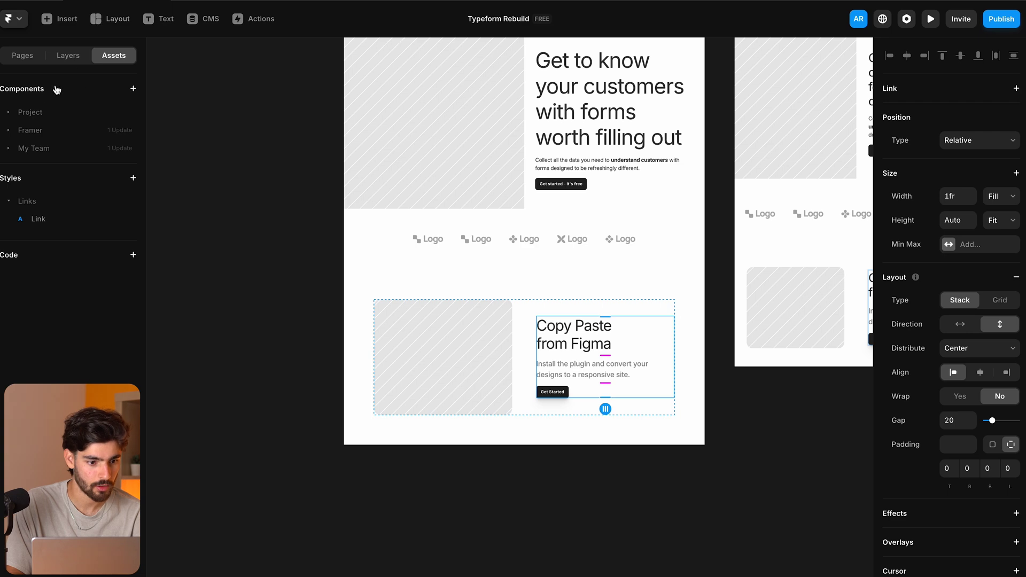
pyautogui.click(28, 113)
pyautogui.moveTo(33, 135)
pyautogui.mouseDown()
pyautogui.moveTo(198, 279)
pyautogui.moveTo(582, 384)
pyautogui.moveTo(584, 399)
pyautogui.moveTo(27, 126)
pyautogui.mouseUp()
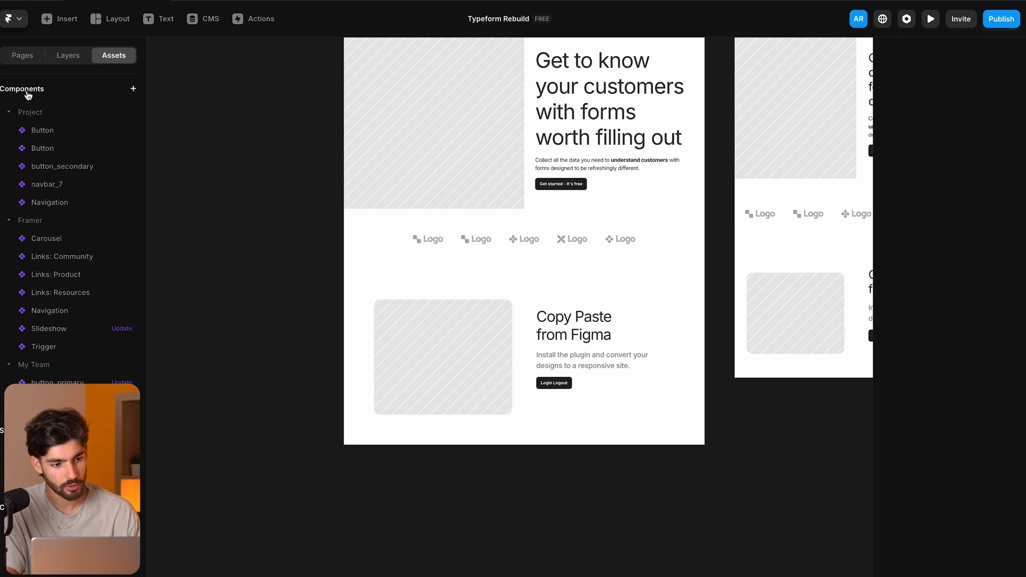
pyautogui.click(24, 113)
pyautogui.click(27, 130)
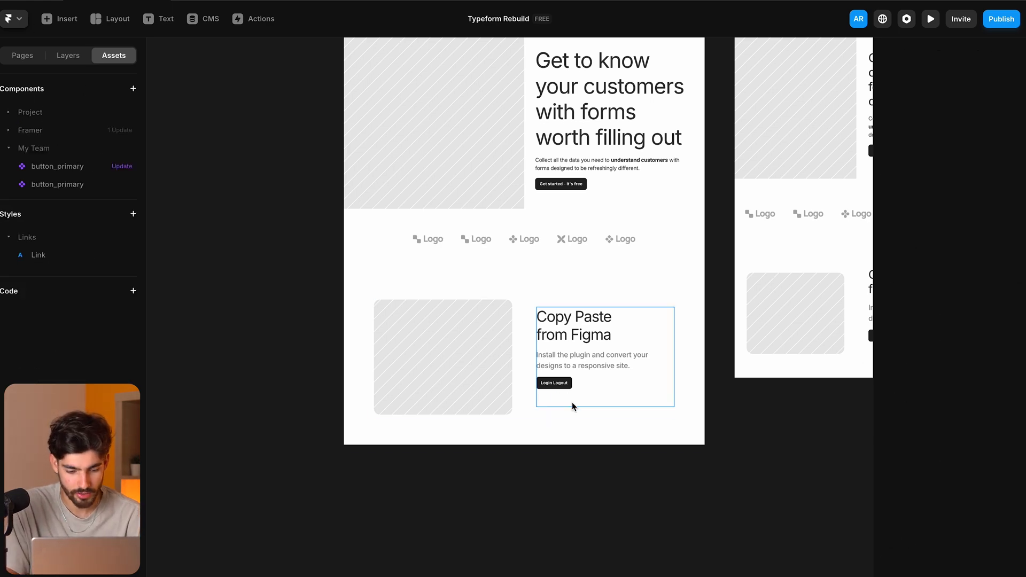
# Delete the empty stack left below the new button, and review the image-and-text sections on the Typeform site.
pyautogui.scroll(5, 572, 402)
pyautogui.click(531, 399)
pyautogui.press('Delete')
pyautogui.click(568, 391)
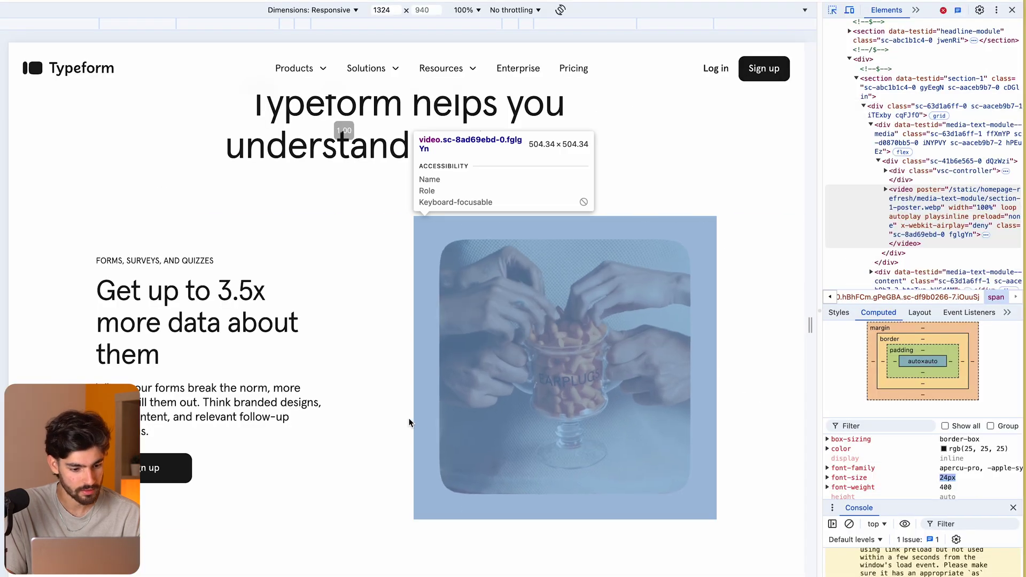
pyautogui.scroll(-10, 157, 471)
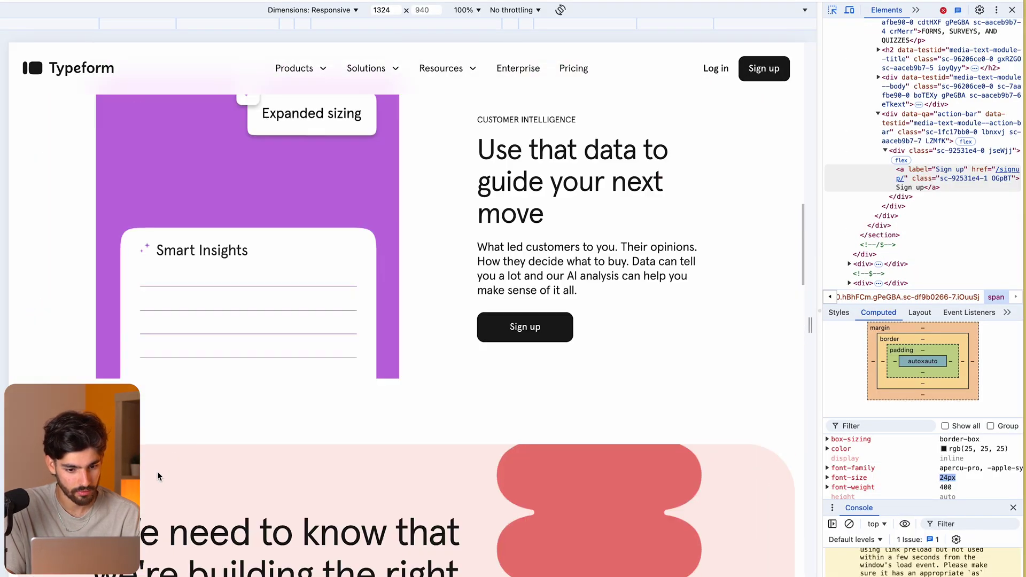
# Set the new section's button text to "Sign up", matching the button on the Typeform site.
pyautogui.scroll(10, 157, 471)
pyautogui.scroll(-8, 157, 471)
pyautogui.write('S')
pyautogui.write('ign up')
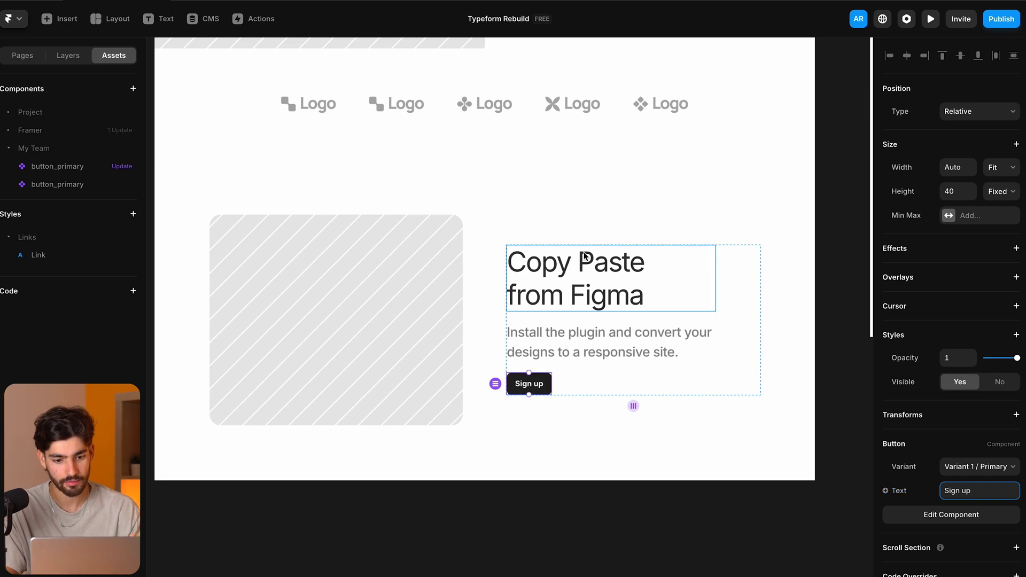
# Replace the "Copy Paste from Figma" heading with "Get up to 3.5x more data about them" copied from the Typeform site.
pyautogui.click(492, 243)
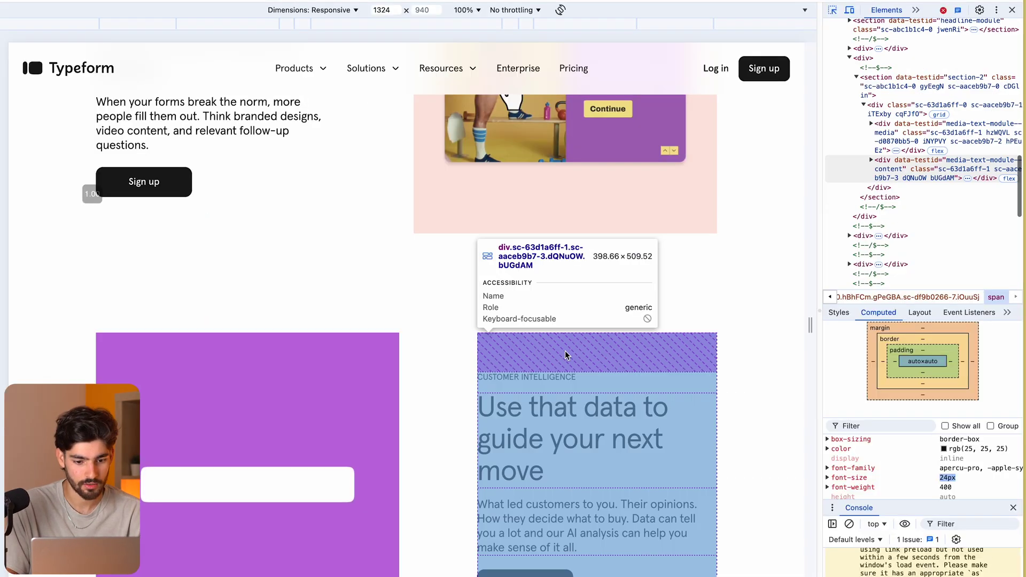
pyautogui.scroll(3, 202, 260)
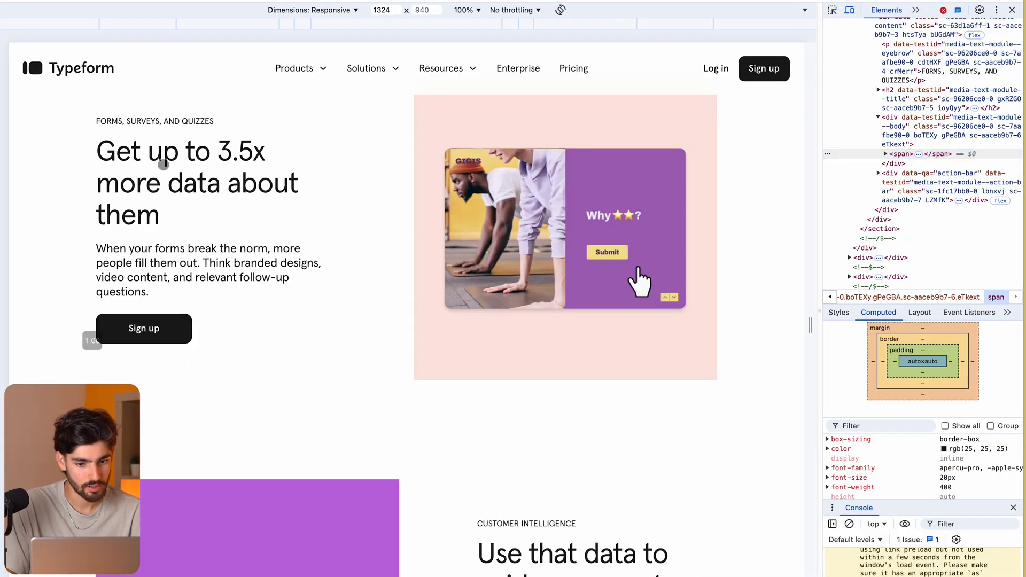
pyautogui.click(1011, 10)
pyautogui.rightClick(236, 261)
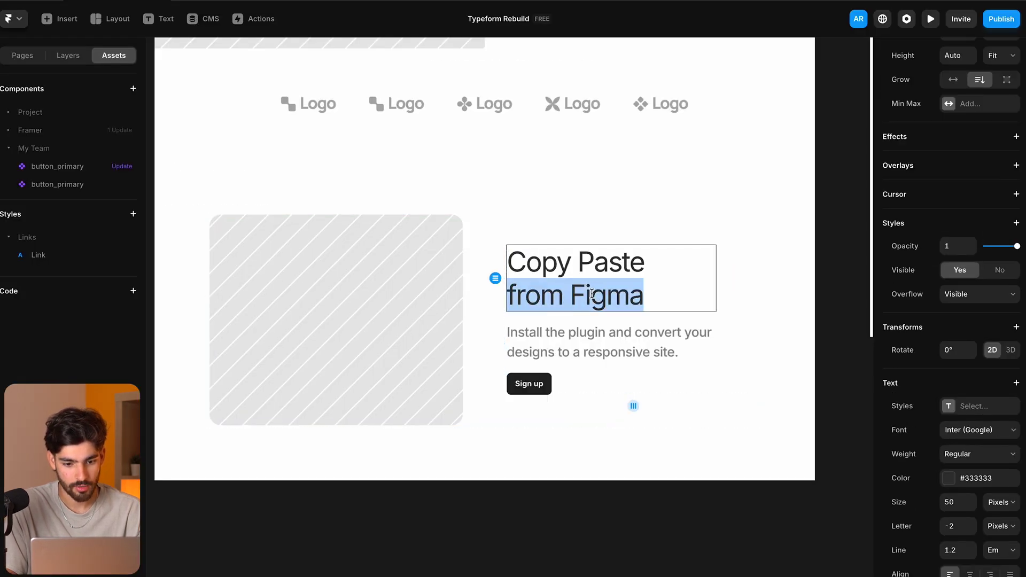
pyautogui.press('super+v')
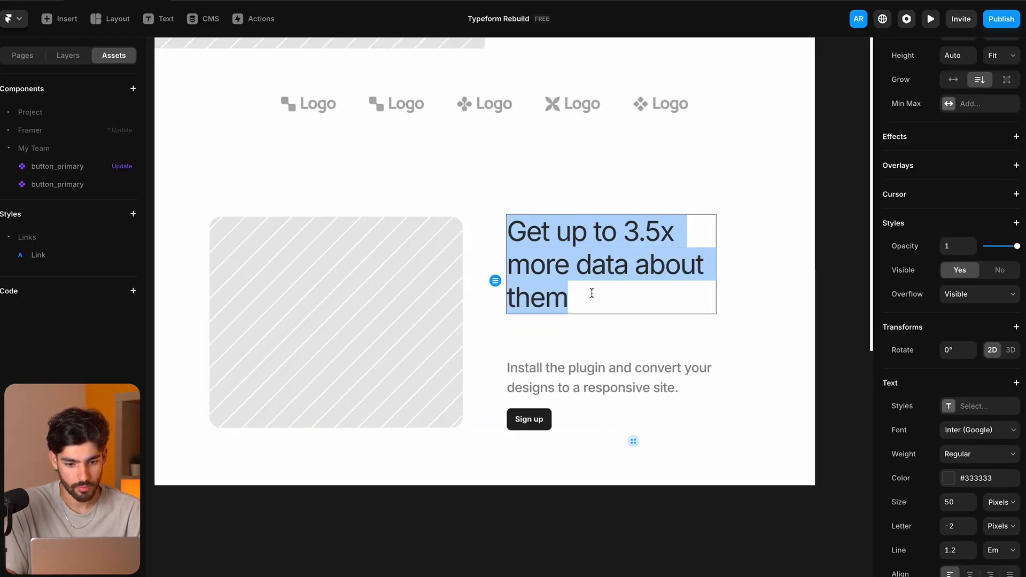
pyautogui.tripleClick(236, 263)
pyautogui.rightClick(265, 298)
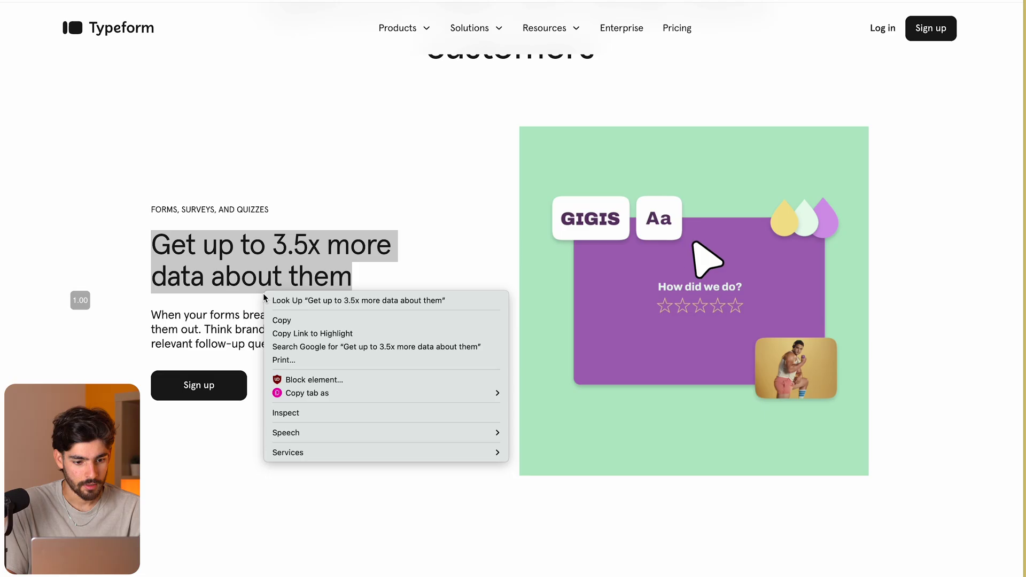
pyautogui.press('Escape')
pyautogui.press('super+alt+j')
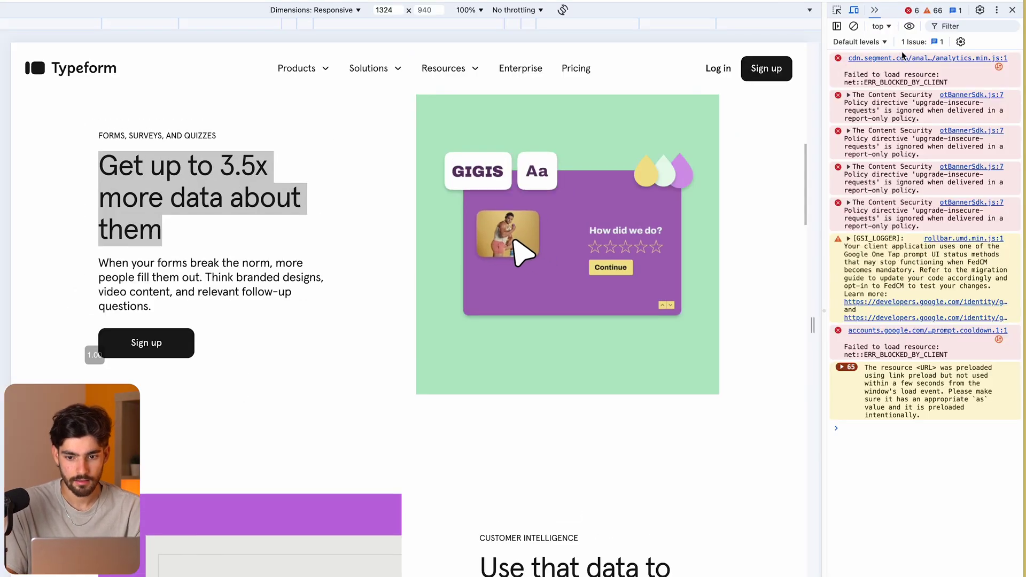
pyautogui.click(1012, 10)
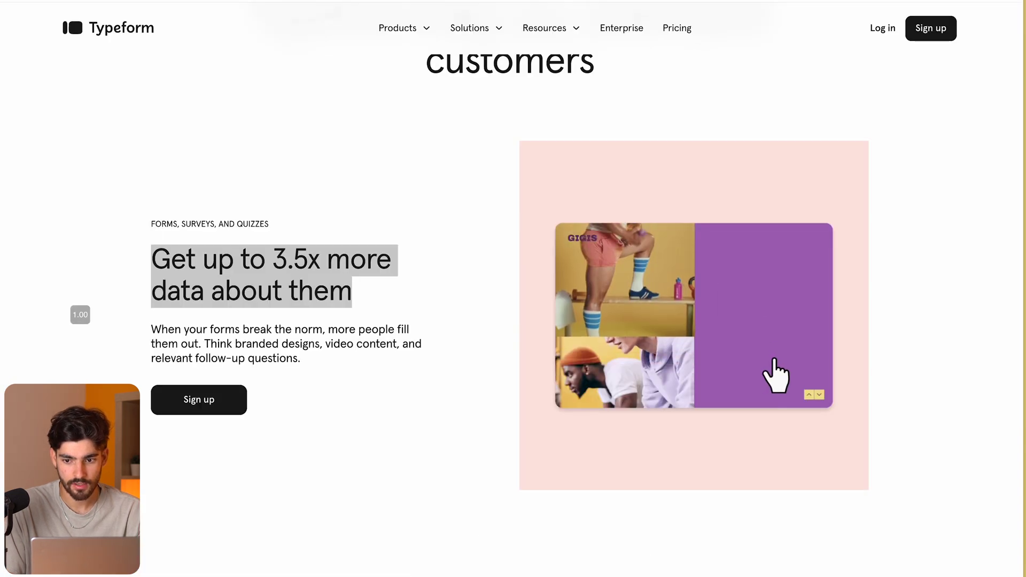
# Check the original heading's font details with WhatFont, and set the rebuilt heading's font size to 44 pixels.
pyautogui.click(989, 2)
pyautogui.click(937, 83)
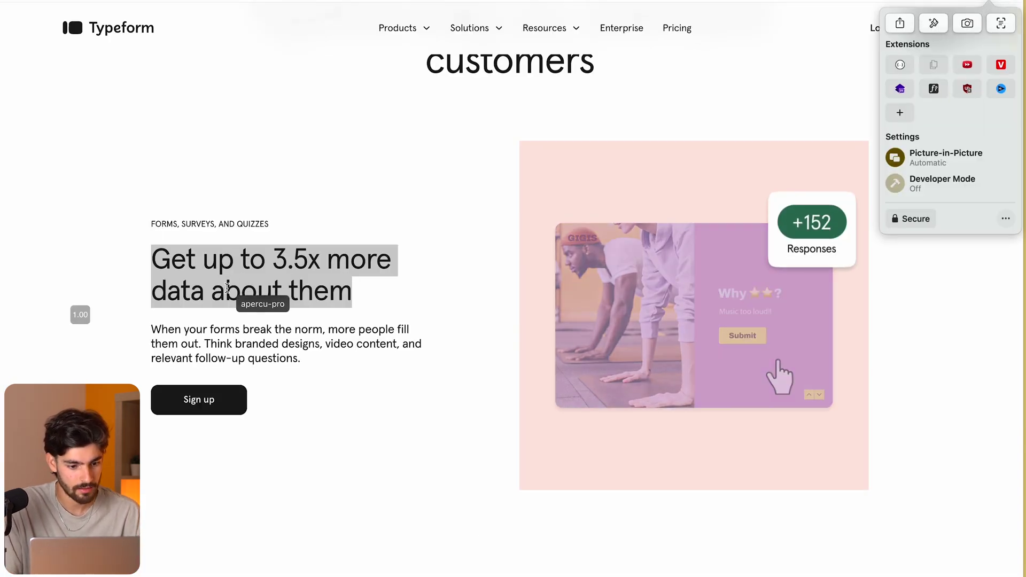
pyautogui.click(227, 288)
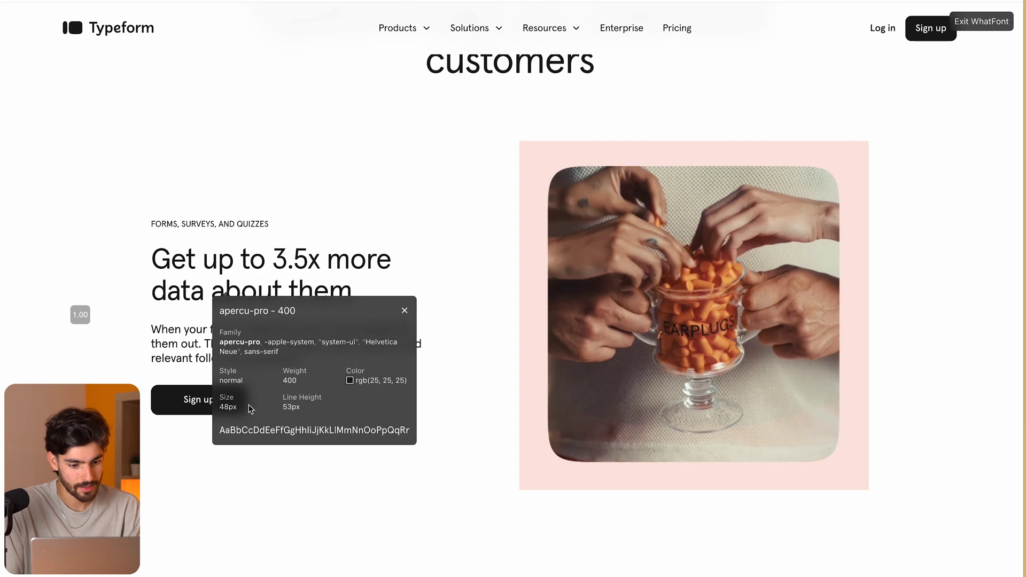
pyautogui.click(158, 334)
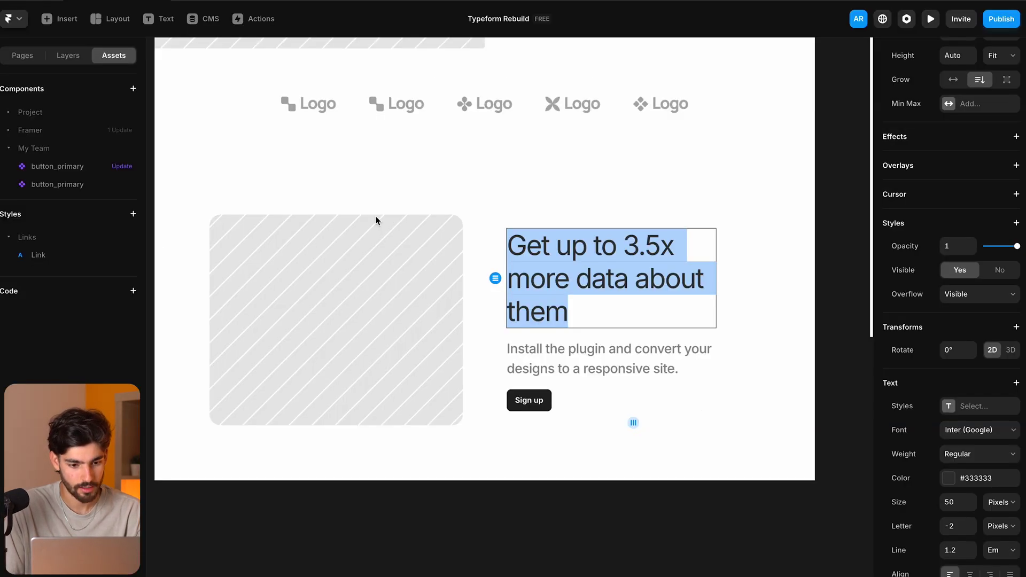
pyautogui.write('48')
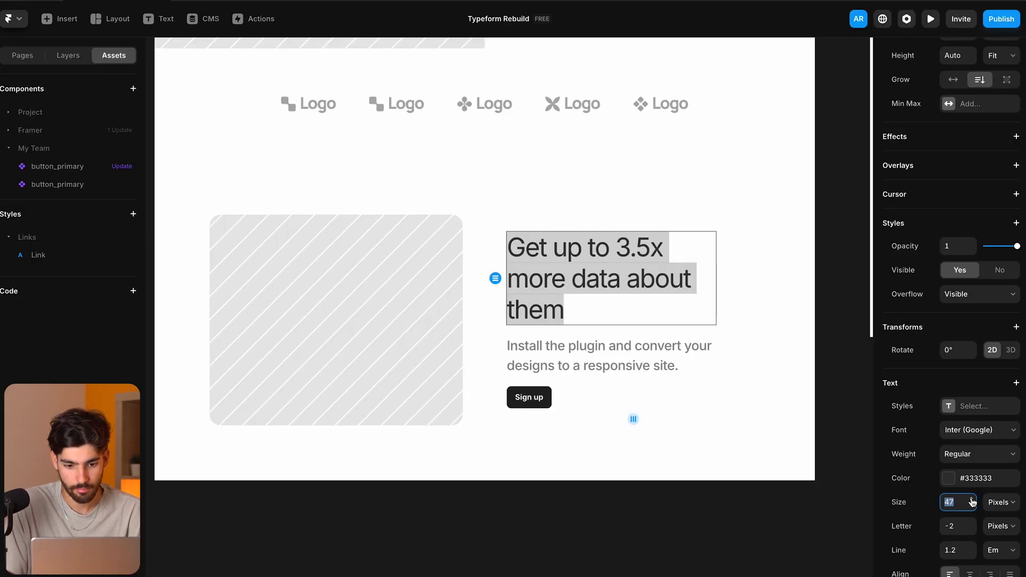
pyautogui.write('44')
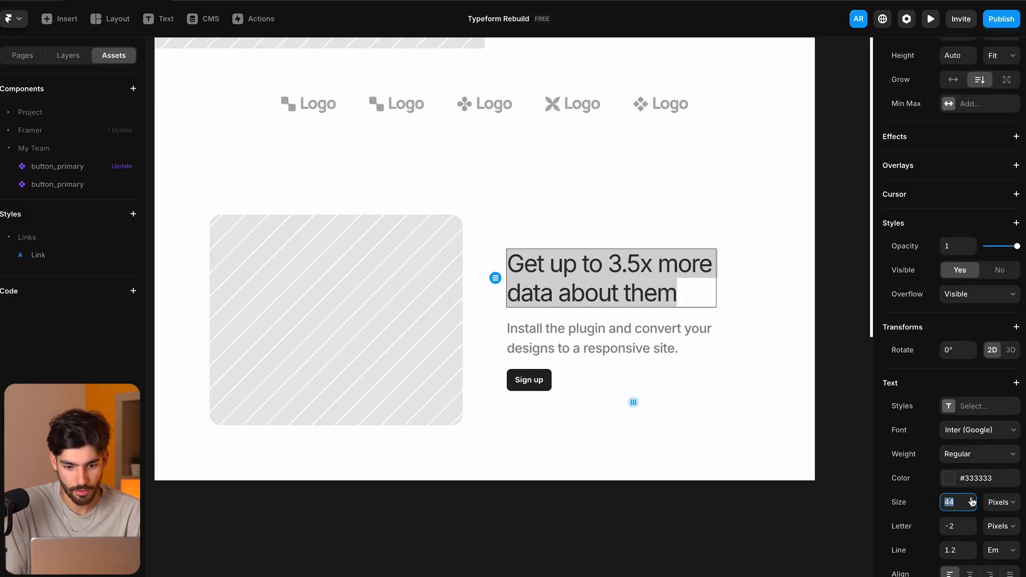
# Style the description below the heading with size 20, Regular weight and color #121212.
pyautogui.click(563, 340)
pyautogui.scroll(-2, 943, 567)
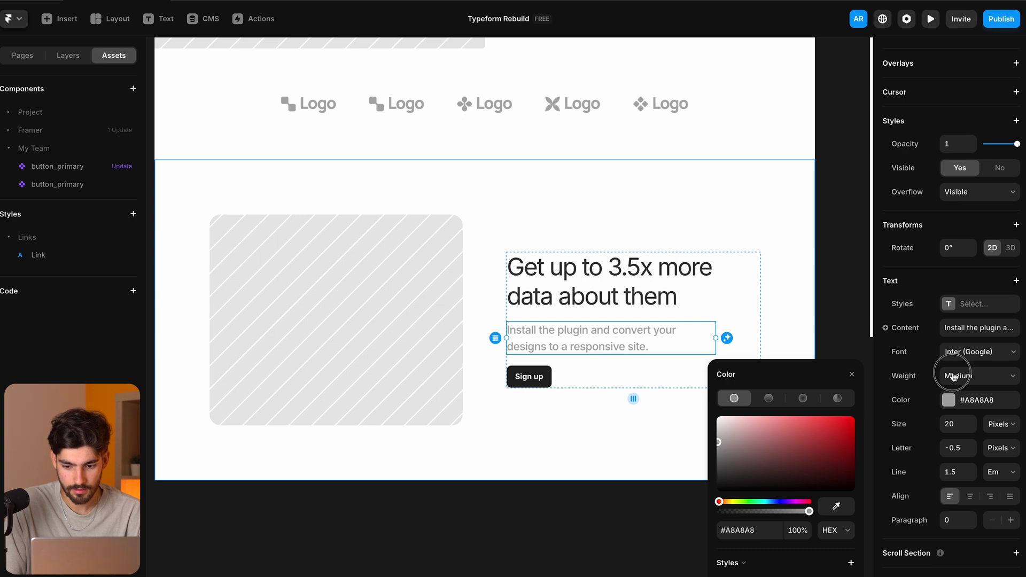
pyautogui.click(953, 377)
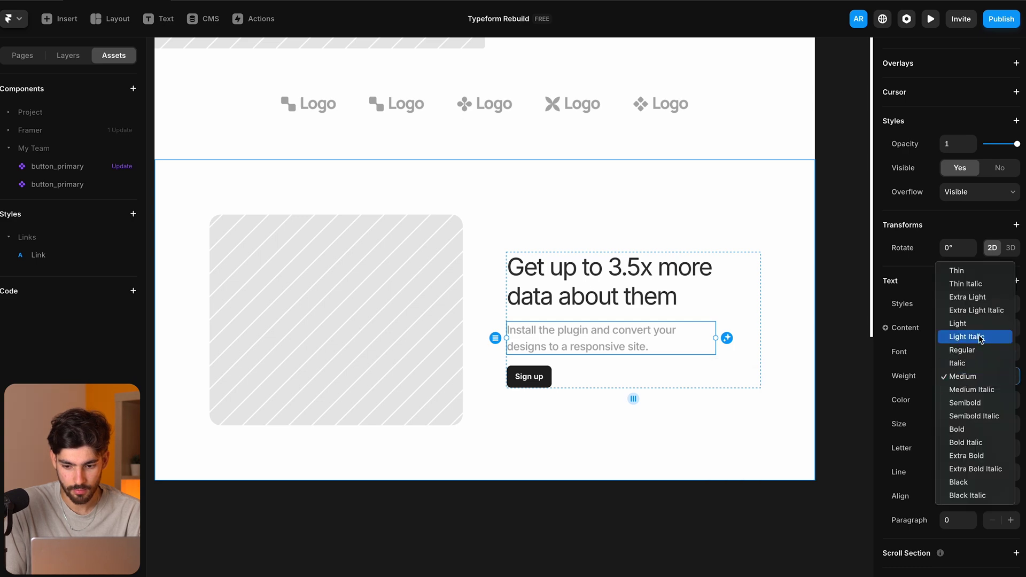
pyautogui.click(976, 350)
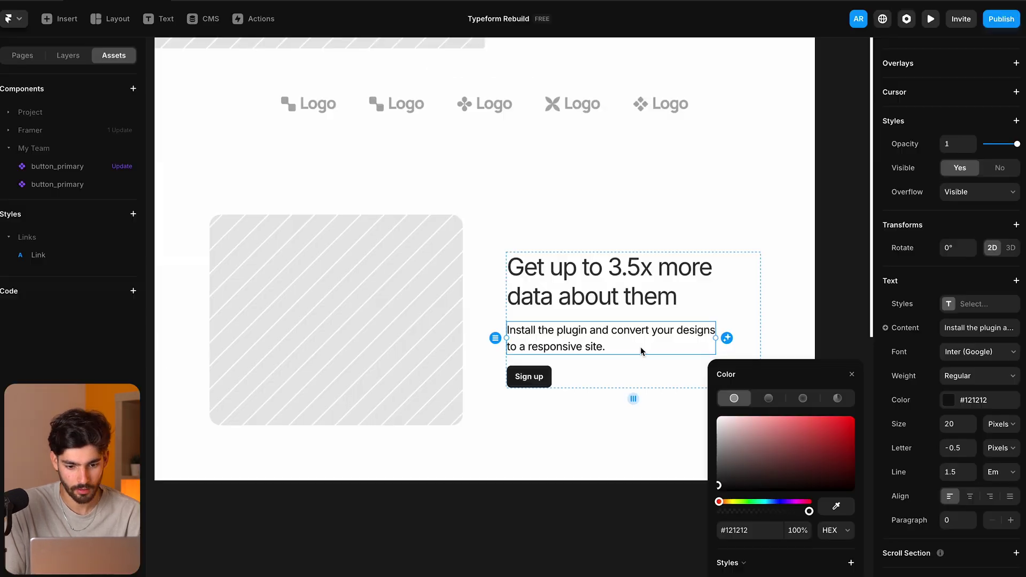
# Replace the description with Typeform's "When your forms break the norm…" paragraph, and set its width to Fill.
pyautogui.doubleClick(642, 351)
pyautogui.write('When your forms break the norm, more people fill them out. Think branded designs, video content, and relevant follow-up questions.')
pyautogui.press('Escape')
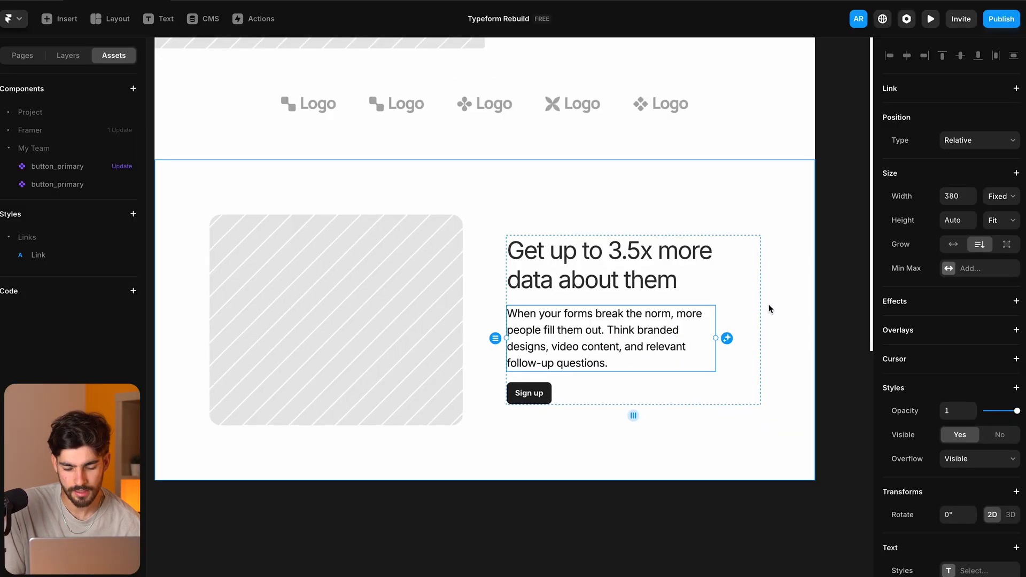
pyautogui.click(998, 196)
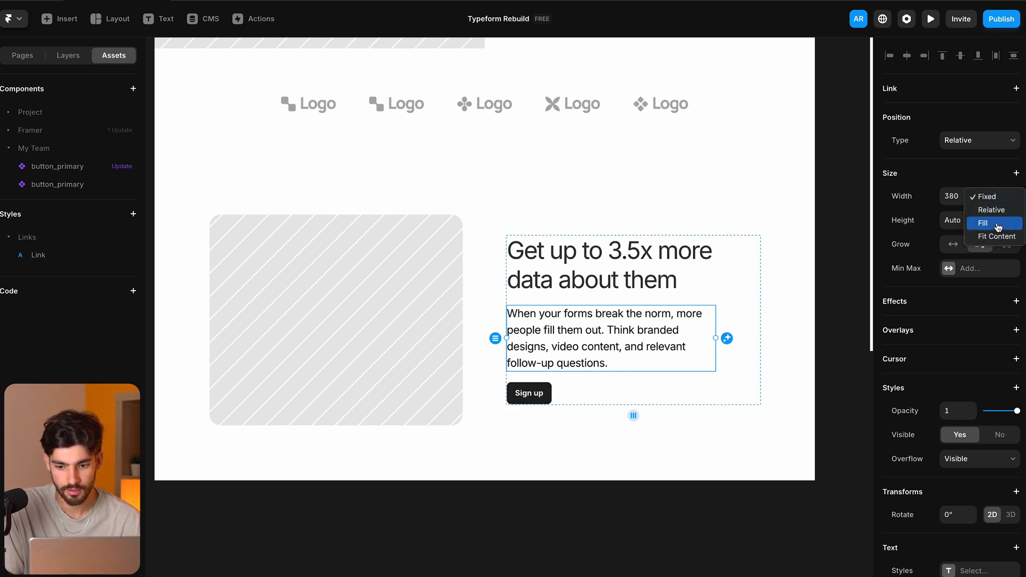
pyautogui.click(997, 223)
pyautogui.click(639, 279)
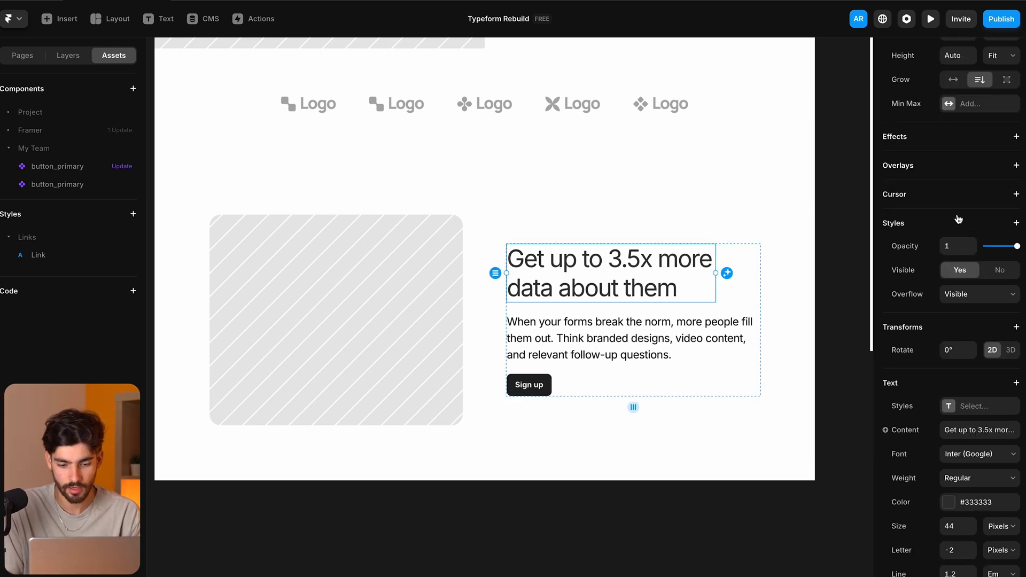
# Copy the eyebrow label from the Typeform site, and duplicate the description, placing the copy above the heading.
pyautogui.press('super+Tab')
pyautogui.tripleClick(206, 220)
pyautogui.press('super+c')
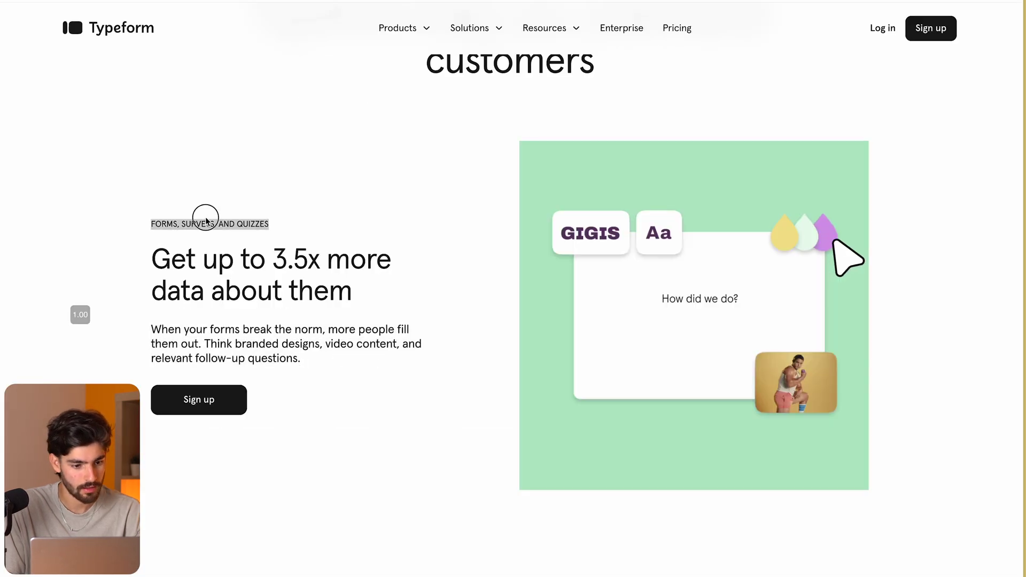
pyautogui.press('super+Tab')
pyautogui.click(642, 336)
pyautogui.press('super+d')
pyautogui.press('Up')
pyautogui.press('Up')
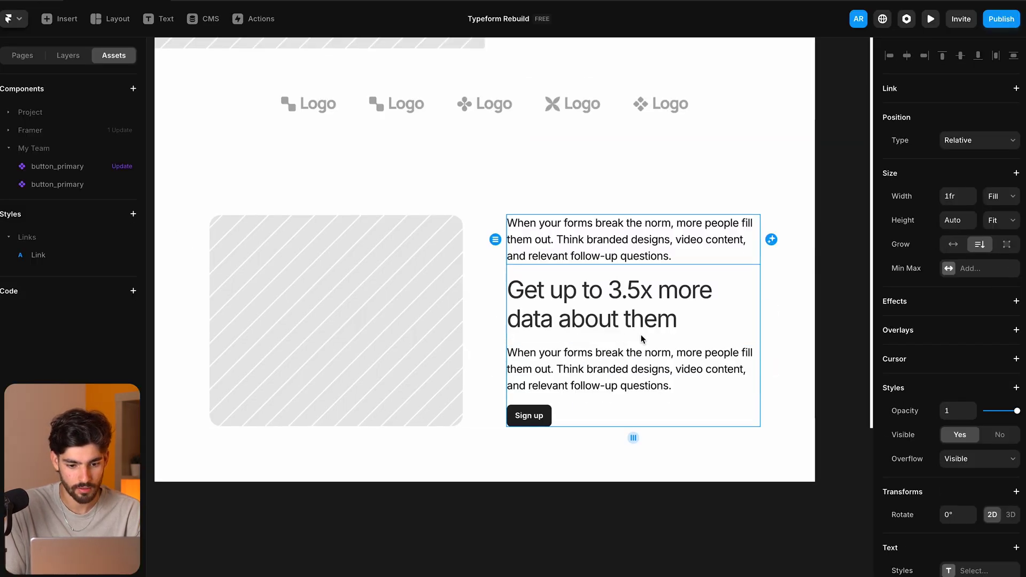
# Replace the duplicated text above the heading with "FORMS, SURVEYS, AND QUIZZES" and set its font size to 11 pixels.
pyautogui.press('Return')
pyautogui.press('super+v')
pyautogui.press('Escape')
pyautogui.scroll(-4, 962, 531)
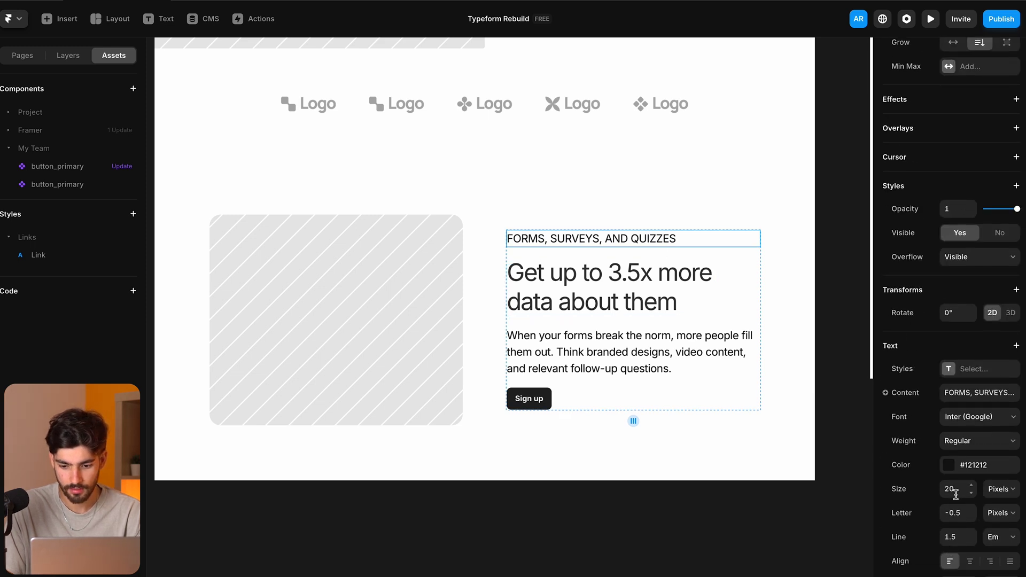
pyautogui.write('11')
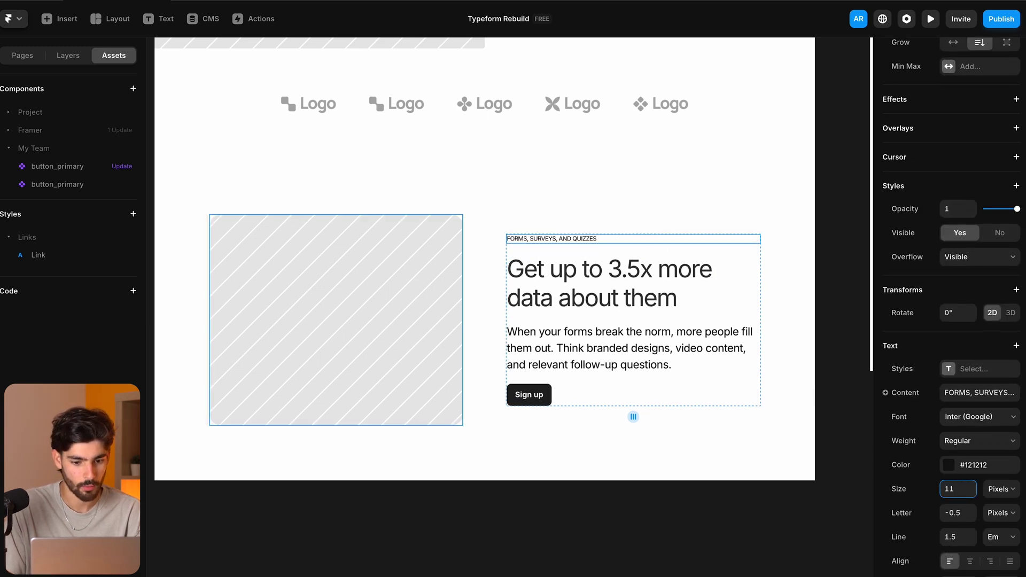
# Duplicate the image-and-text Stack inside the desktop Features section to create a second feature row.
pyautogui.scroll(-2, 502, 381)
pyautogui.click(492, 309)
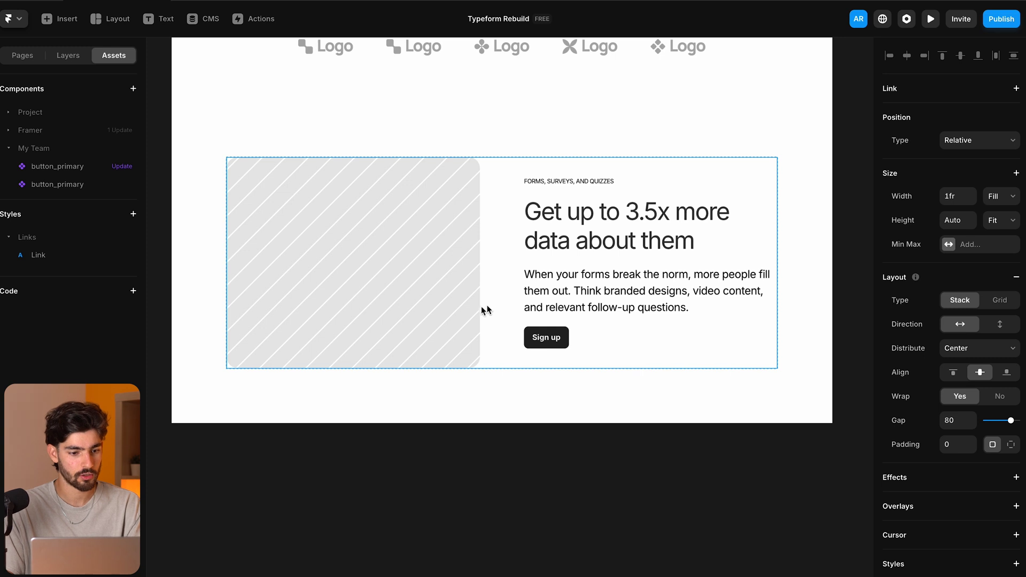
pyautogui.click(64, 56)
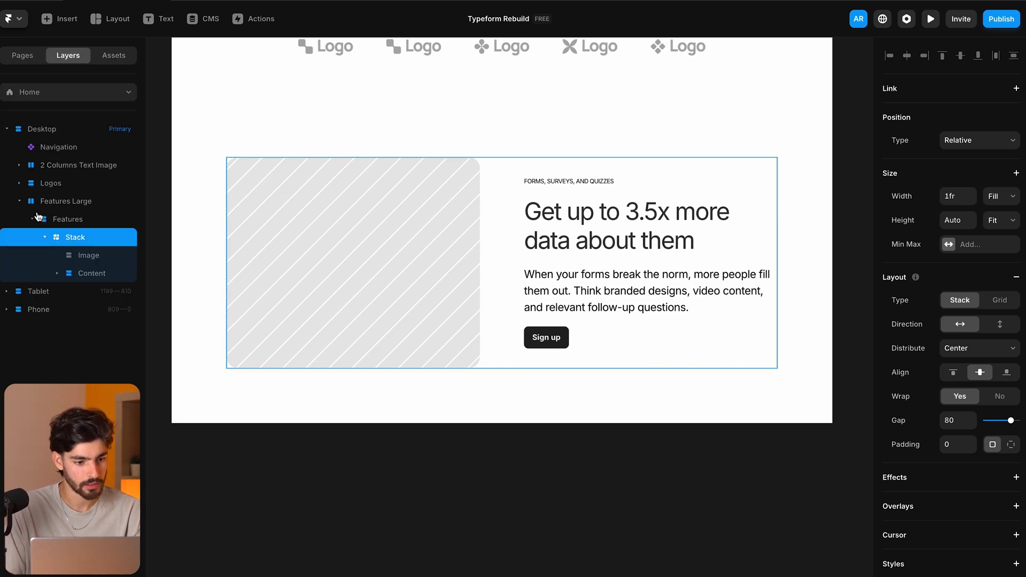
pyautogui.click(45, 237)
pyautogui.click(80, 223)
pyautogui.click(93, 255)
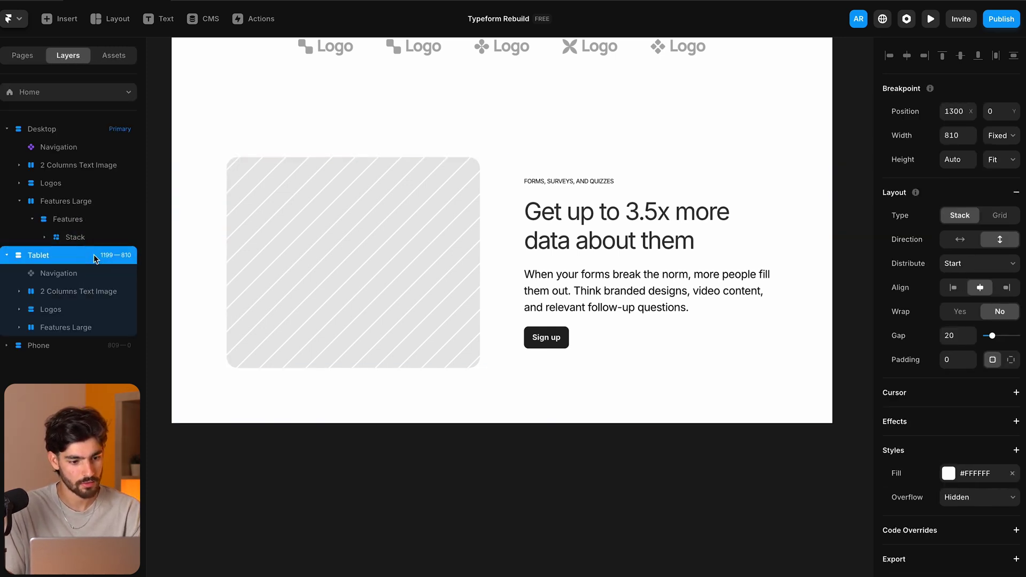
pyautogui.click(75, 238)
pyautogui.click(45, 238)
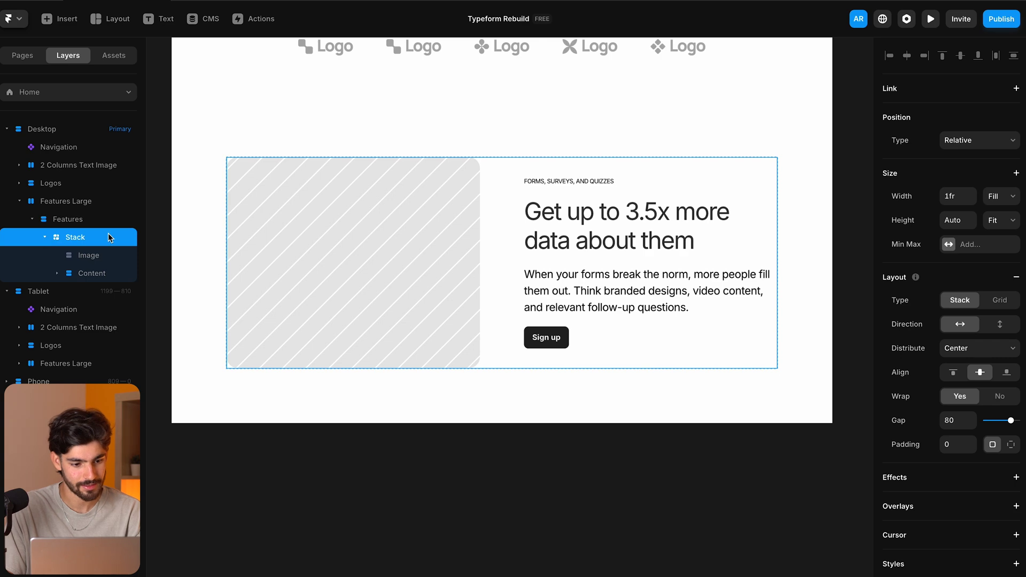
pyautogui.press('super+d')
# Move the second row's image after its content so the text comes first.
pyautogui.click(89, 310)
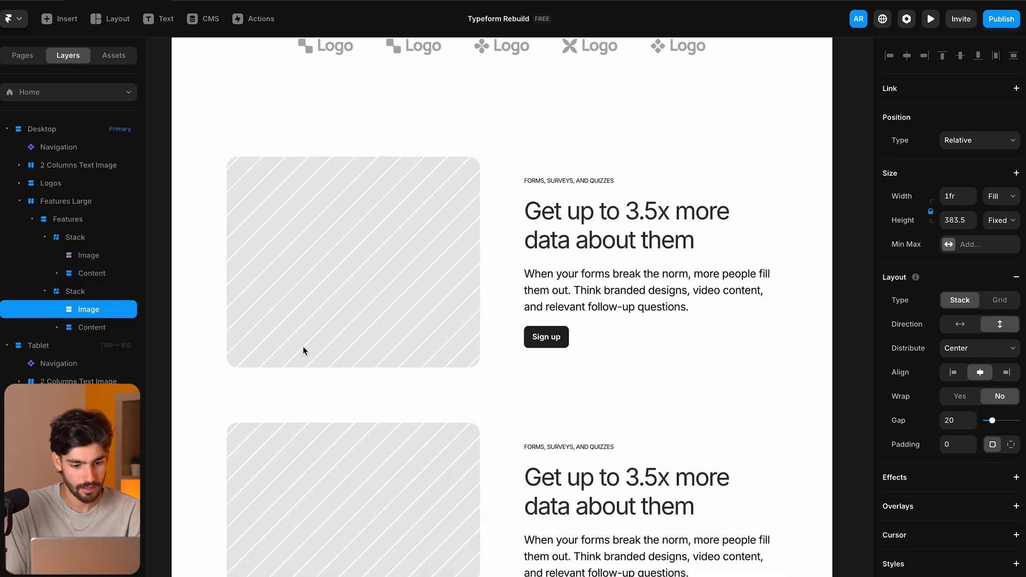
pyautogui.scroll(-3, 303, 350)
pyautogui.press('Right')
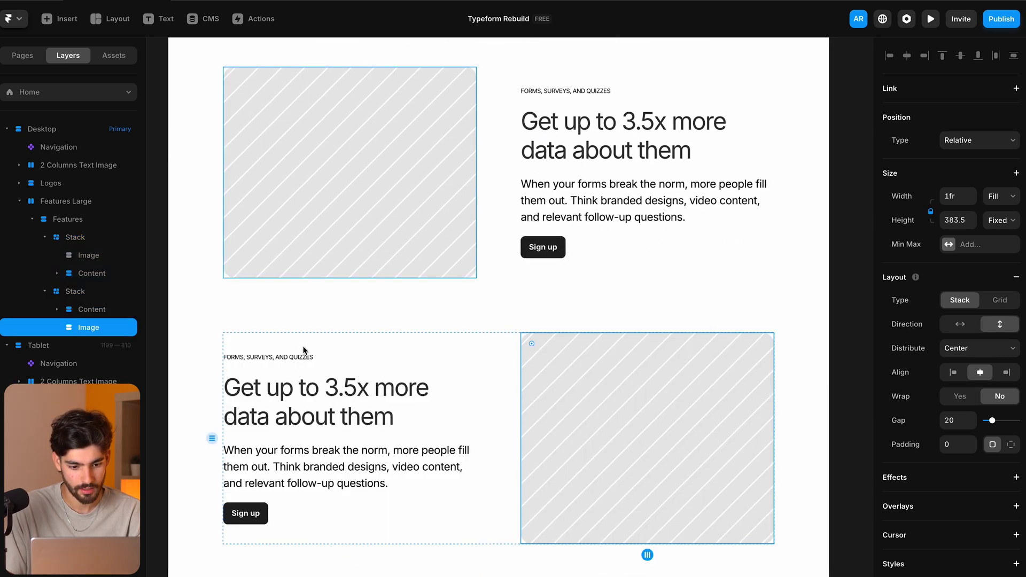
# Replace the second row's heading with "Use that data to guide your next move" and its description with Typeform's "What led customers to you…" paragraph.
pyautogui.scroll(-3, 310, 350)
pyautogui.scroll(3, 427, 344)
pyautogui.scroll(-2, 438, 344)
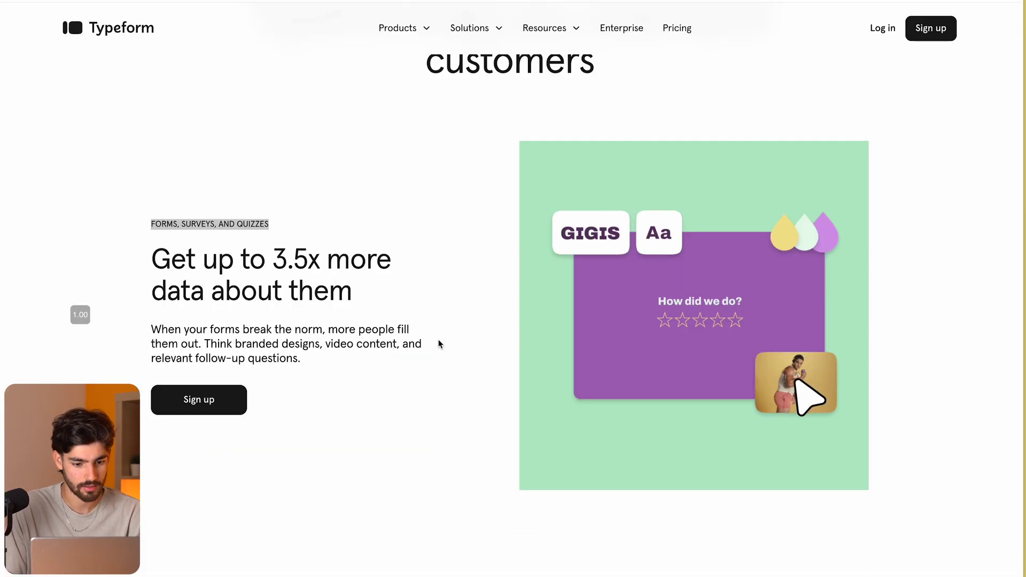
pyautogui.scroll(-10, 439, 341)
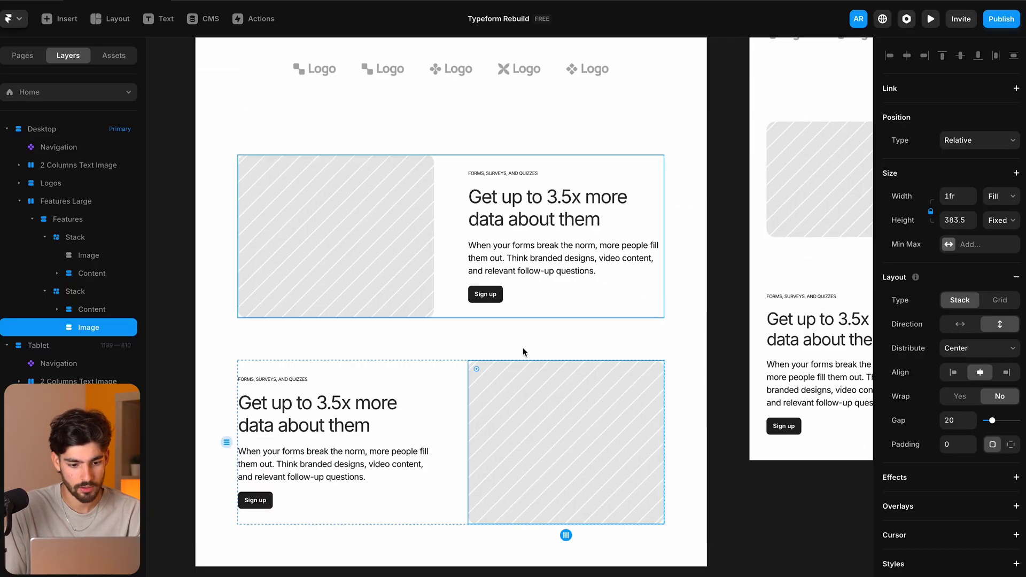
pyautogui.doubleClick(297, 423)
pyautogui.write('Use that data to guide your next move')
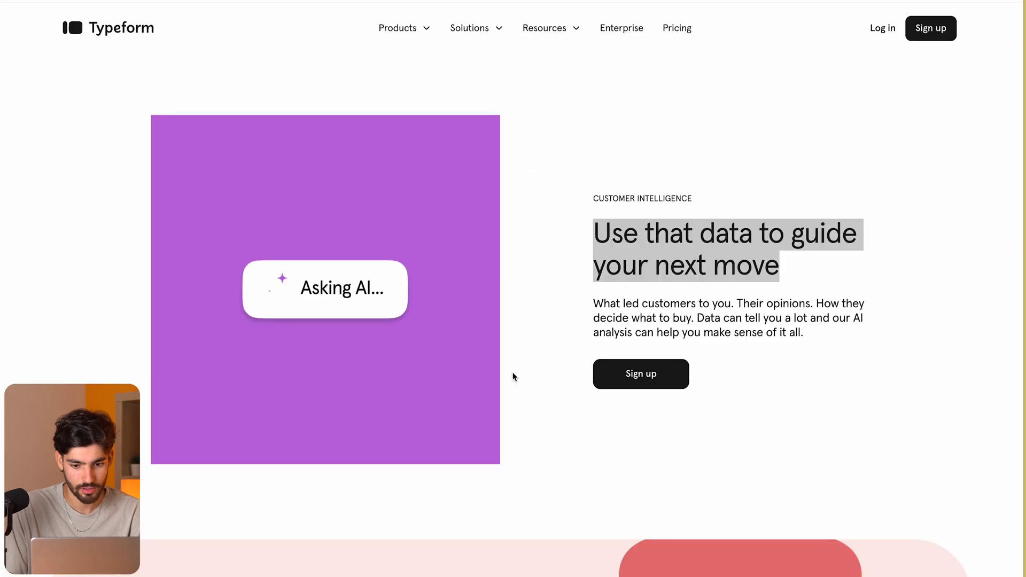
pyautogui.tripleClick(727, 318)
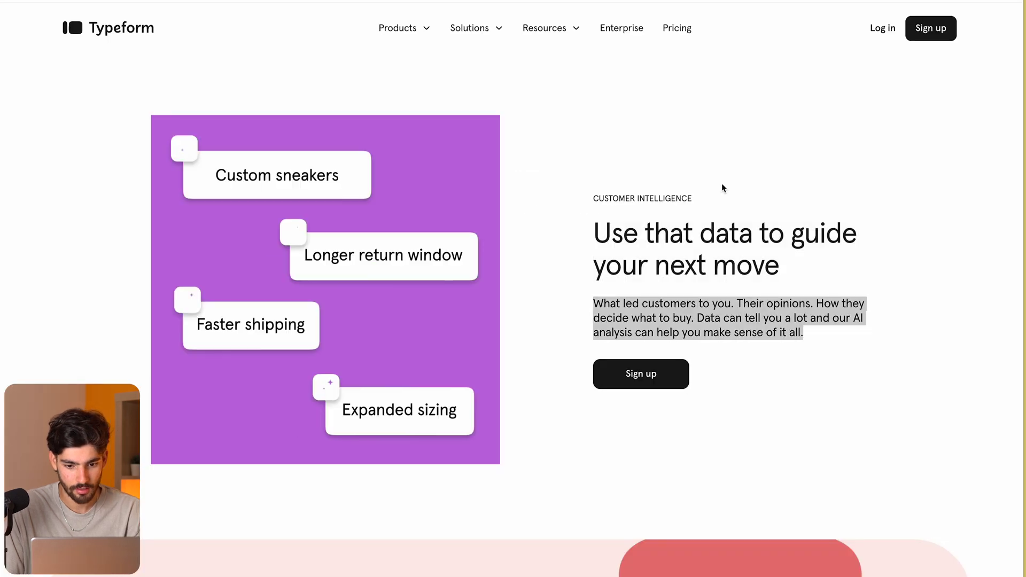
# Replace the small label above the second feature row's heading with "CUSTOMER INTELLIGENCE".
pyautogui.moveTo(693, 198); pyautogui.dragTo(631, 199)
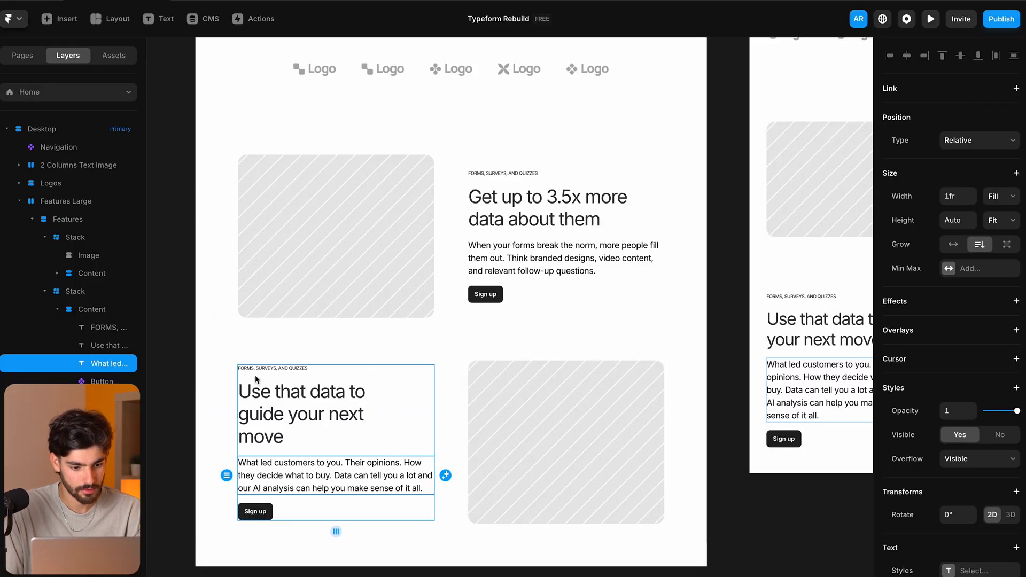
pyautogui.click(260, 368)
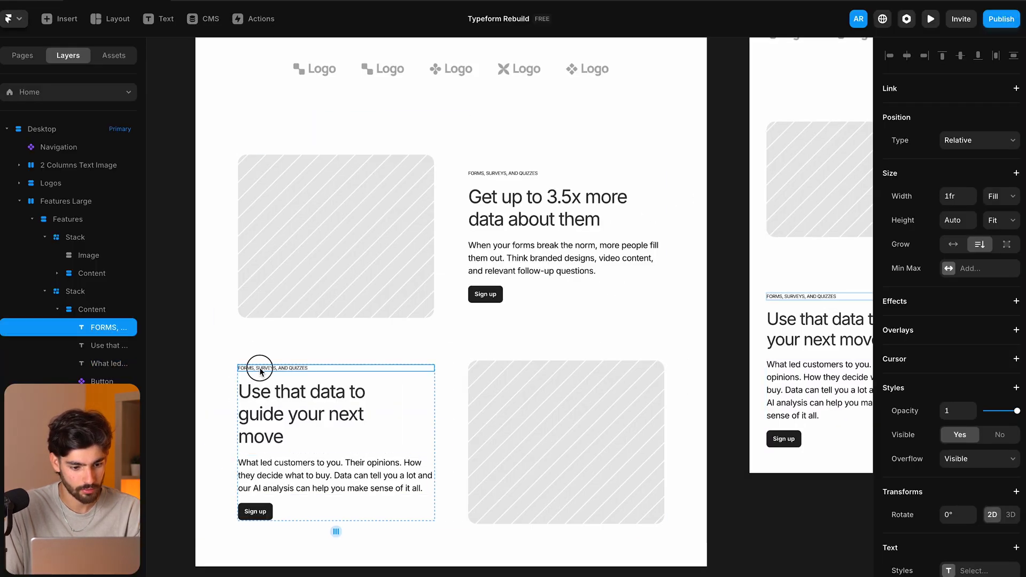
pyautogui.write('CUSTOMER INTELLIGENCE')
# Reorder both feature rows to match the original, with text before the image in the first row and the image before text in the second.
pyautogui.click(483, 432)
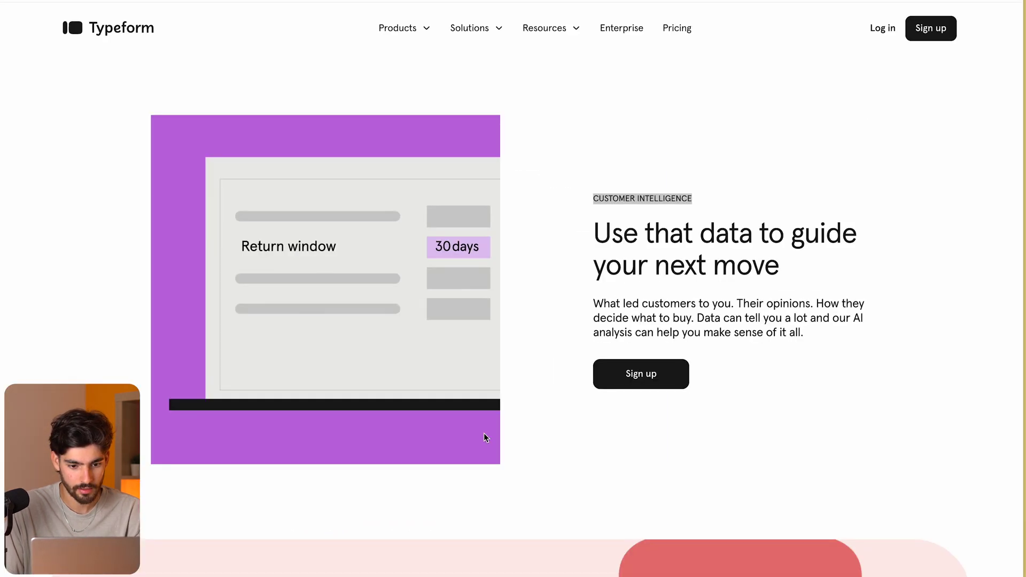
pyautogui.scroll(5, 483, 433)
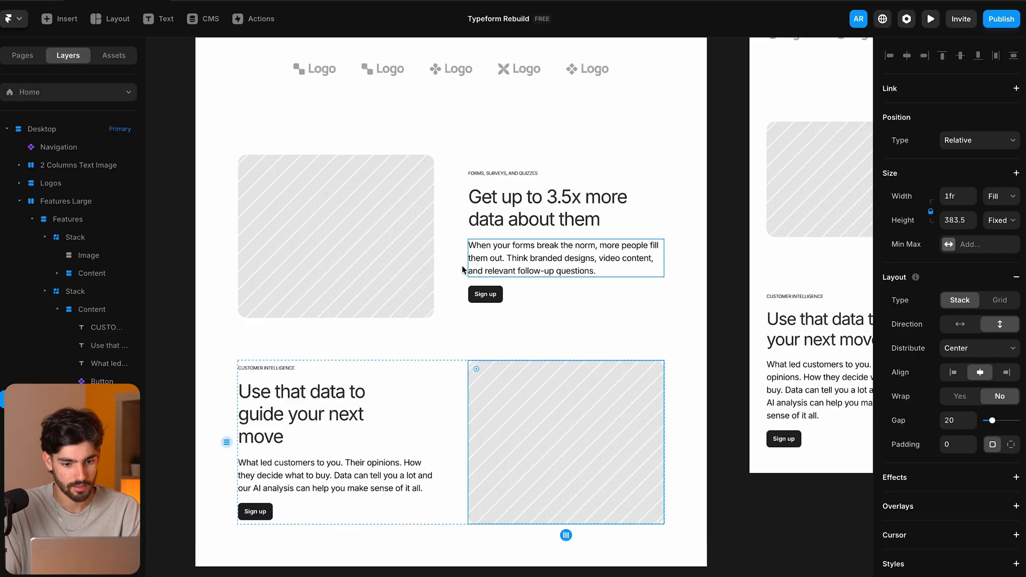
pyautogui.click(412, 249)
pyautogui.press('Right')
pyautogui.click(549, 426)
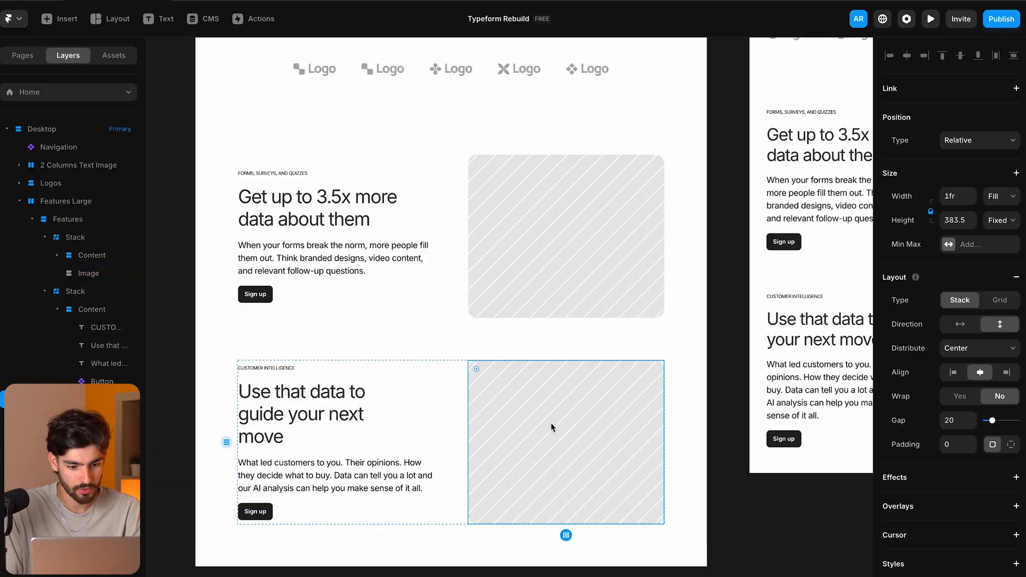
pyautogui.press('Left')
pyautogui.scroll(3, 552, 426)
pyautogui.press('Escape')
pyautogui.press('Escape')
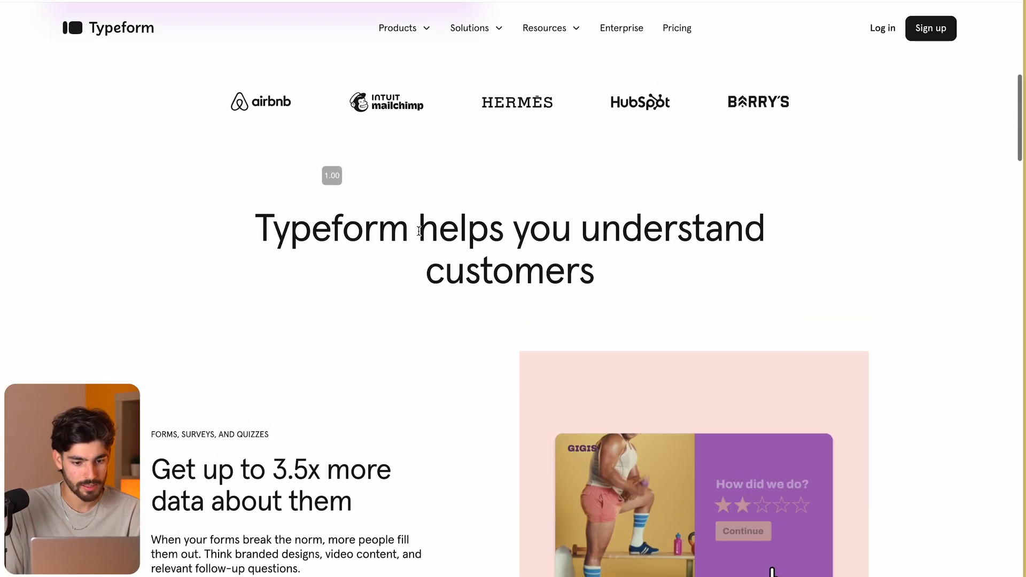
# Add a text layer reading "Typeforem hwlpa you" inside the desktop Features Large section, ahead of the Features Stack.
pyautogui.moveTo(255, 230); pyautogui.dragTo(811, 332)
pyautogui.click(350, 230)
pyautogui.tripleClick(350, 230)
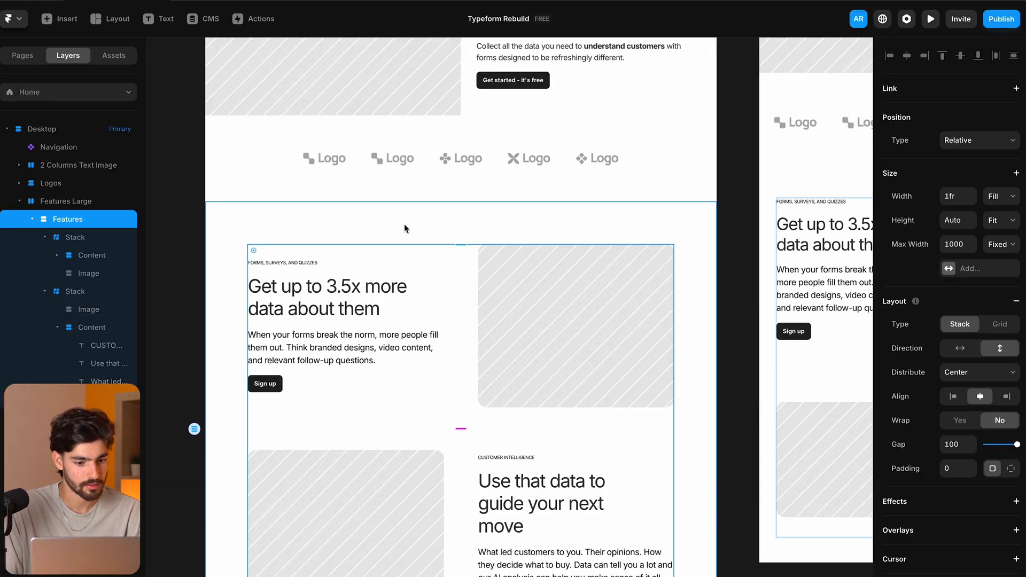
pyautogui.click(158, 20)
pyautogui.click(447, 228)
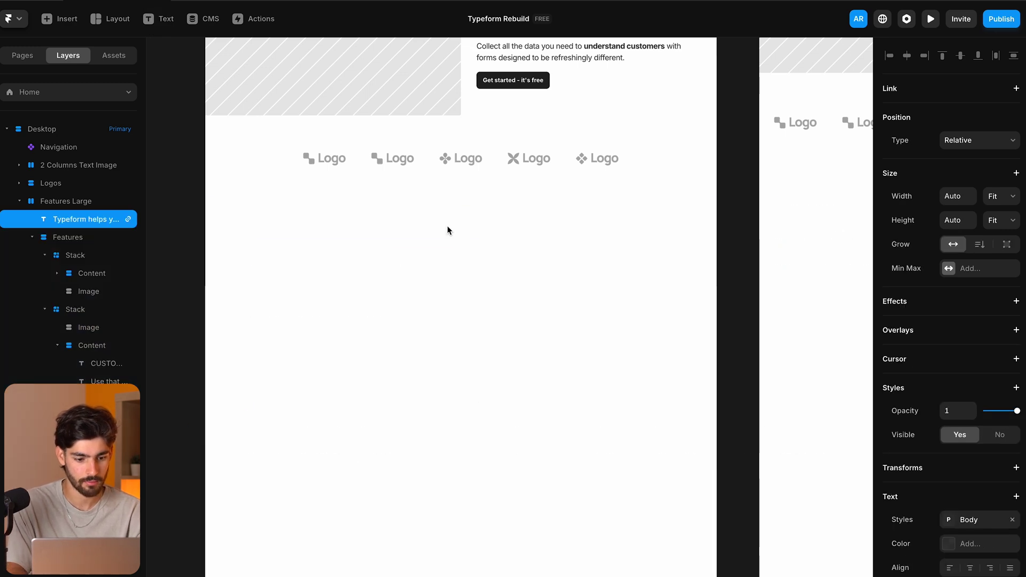
pyautogui.write('Typeforem hwlpa')
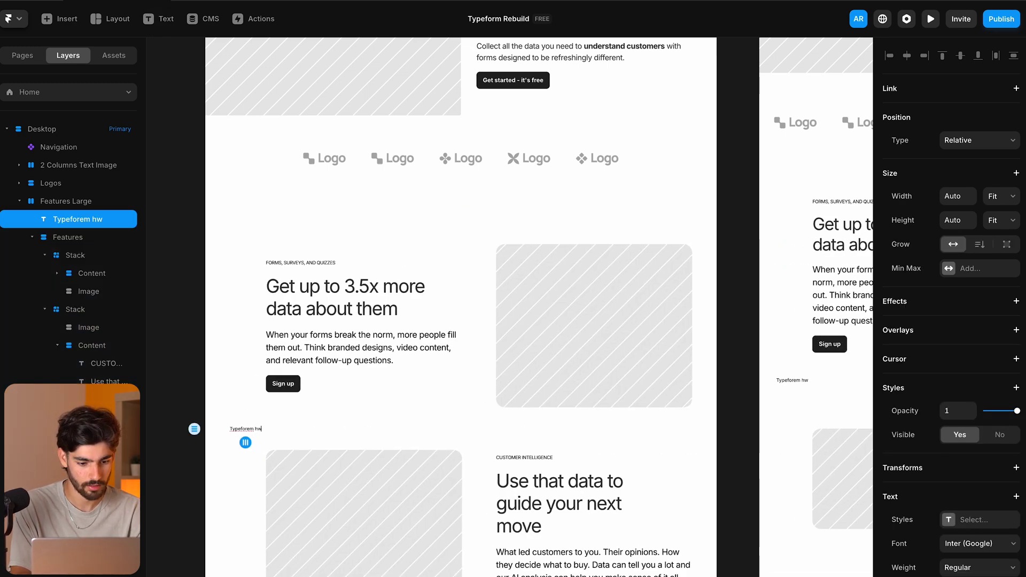
pyautogui.write(' you')
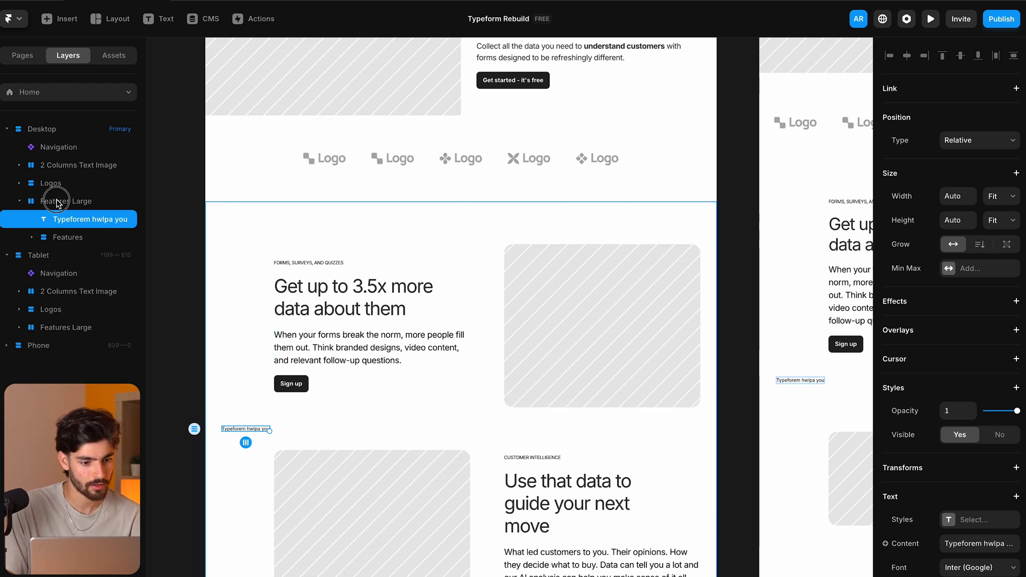
# Try a vertical direction on the Features Large Stack and deleting its new text layer, and undo these changes.
pyautogui.click(58, 202)
pyautogui.click(999, 326)
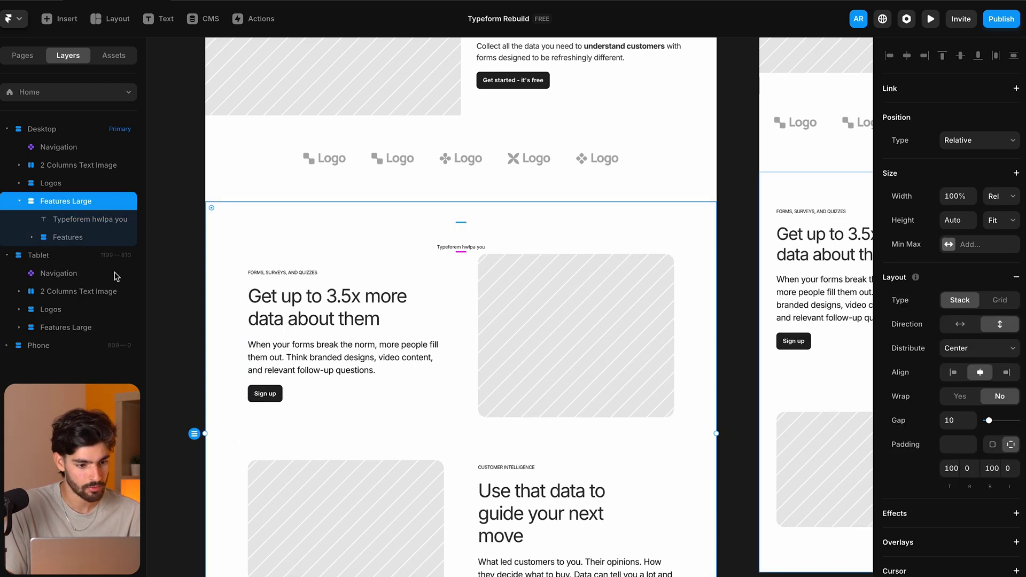
pyautogui.click(85, 219)
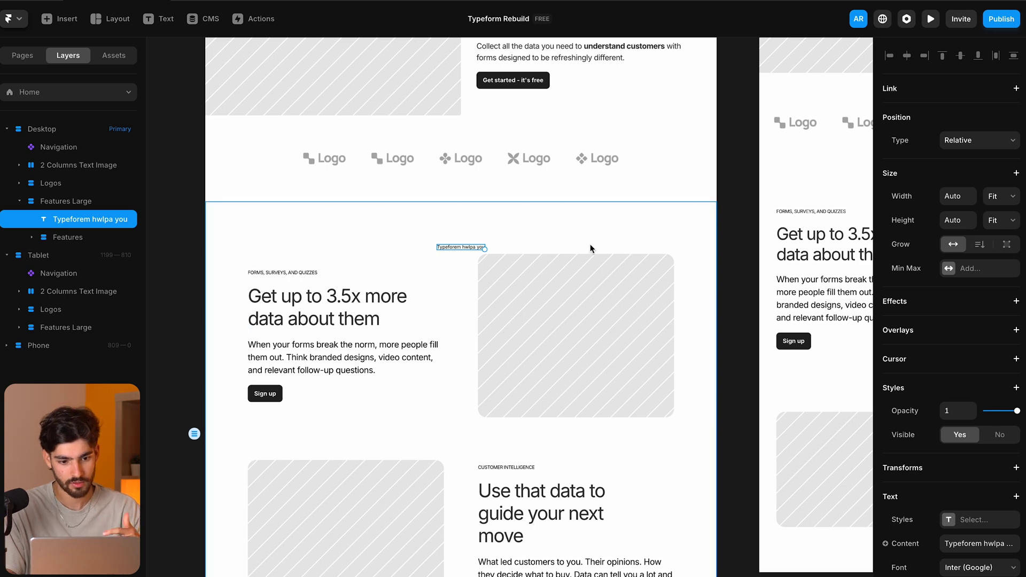
pyautogui.press('Delete')
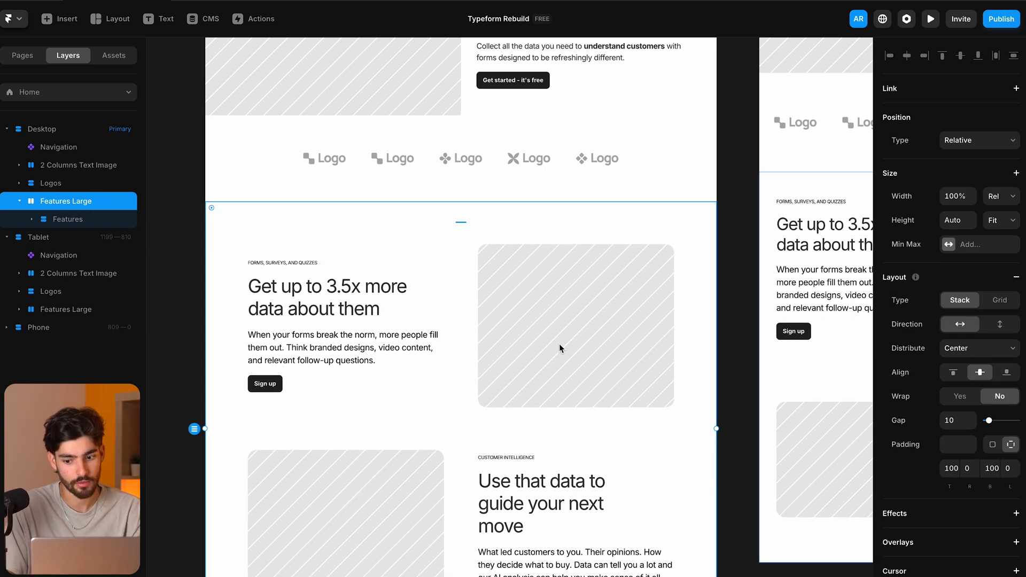
pyautogui.hotkey('ctrl', 'z')
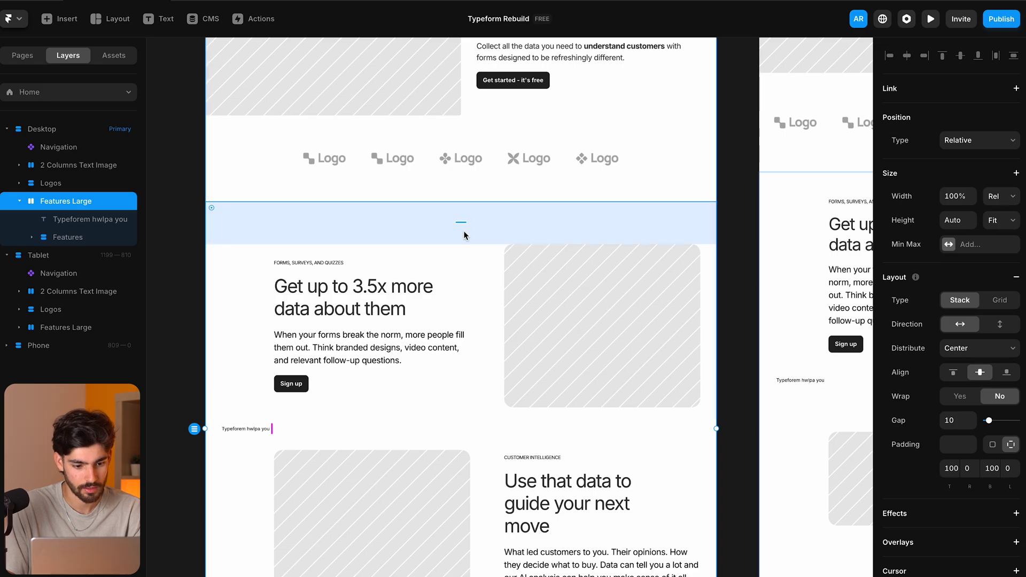
# Switch to the Typeform website and inspect the font of its "Typeform helps you understand customers" heading with the font-inspection extension.
pyautogui.hotkey('ctrl', 'z')
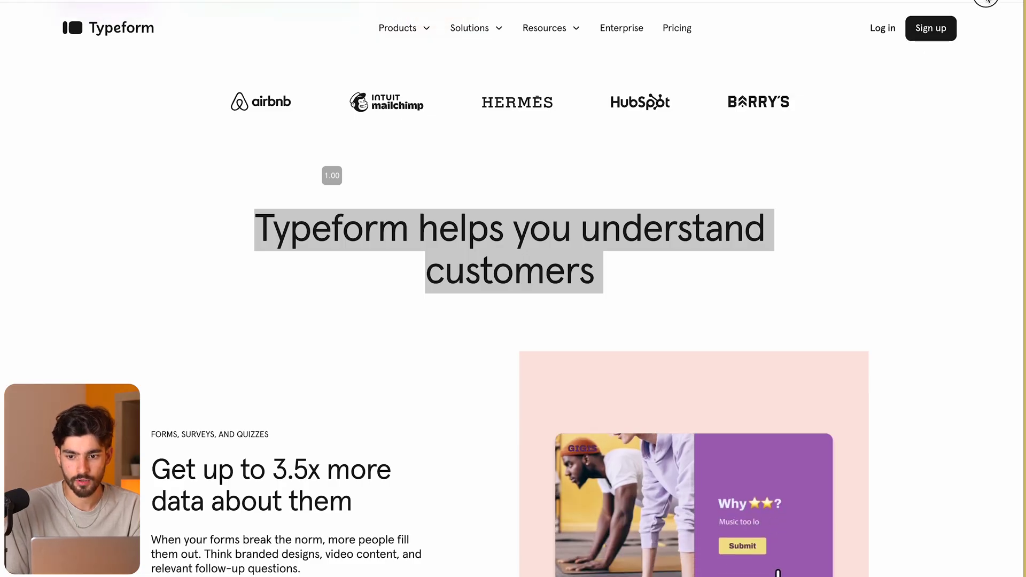
pyautogui.click(983, 5)
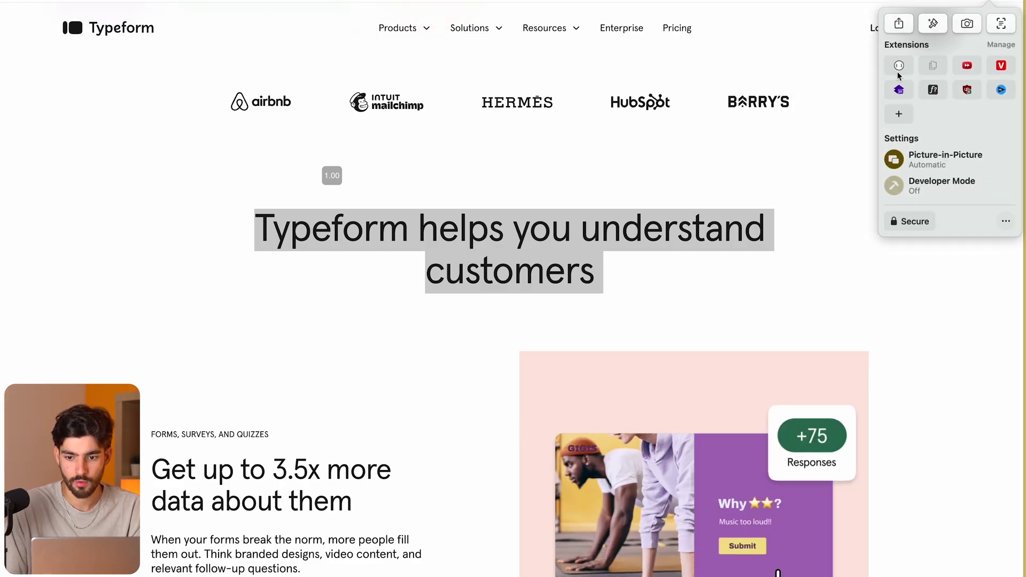
pyautogui.click(932, 89)
pyautogui.click(528, 247)
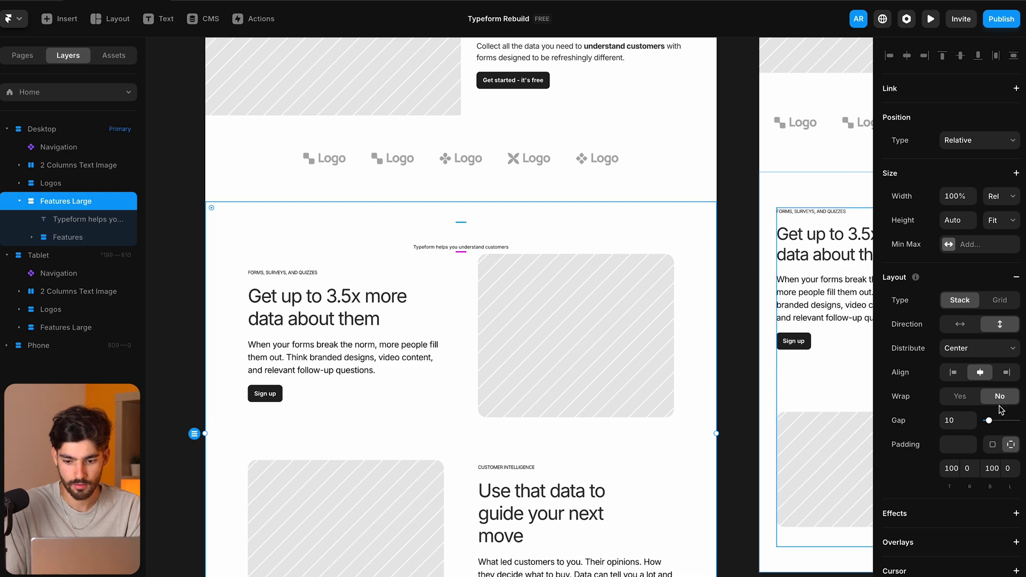
# Set the font size of the "Typeform helps you understand customers" text in the desktop Features Large section to 64 pixels.
pyautogui.click(478, 252)
pyautogui.click(65, 224)
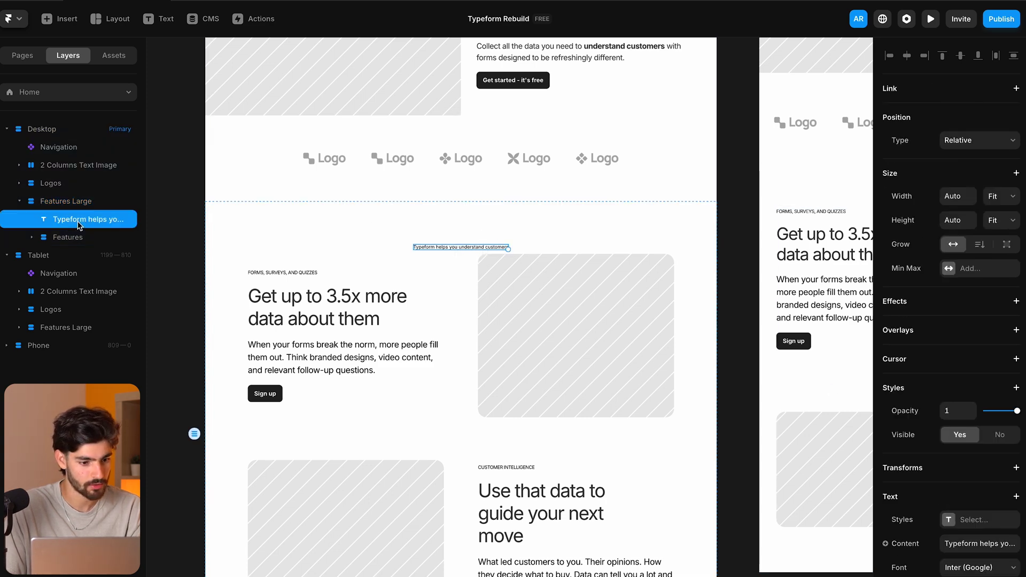
pyautogui.scroll(-3, 976, 298)
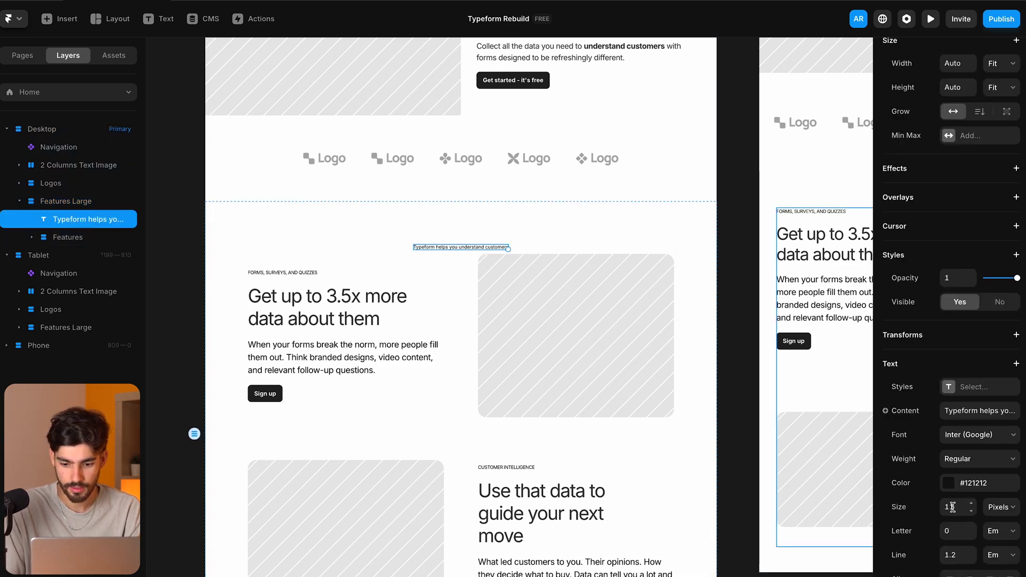
pyautogui.write('71')
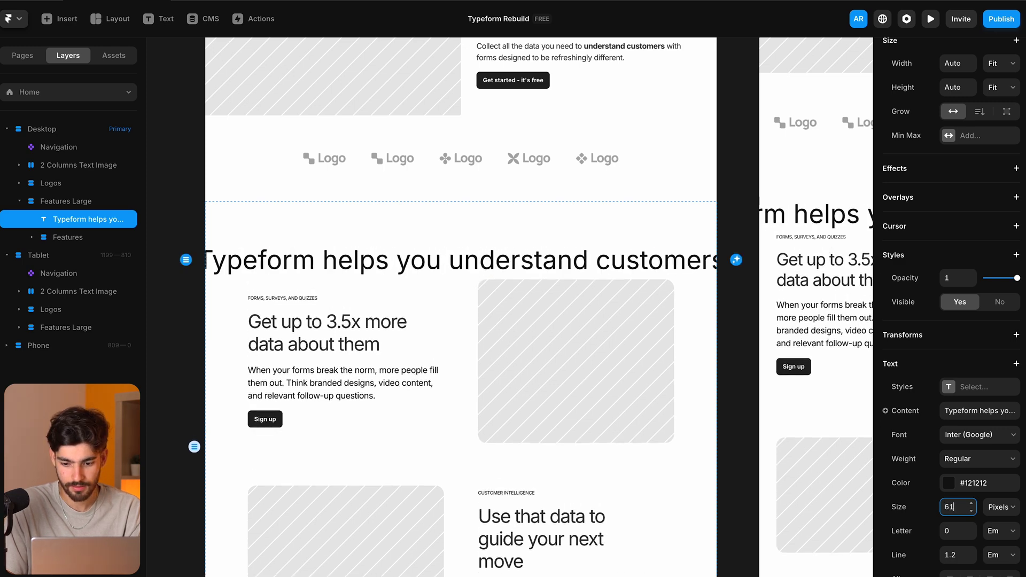
pyautogui.press('BackSpace')
pyautogui.press('BackSpace')
pyautogui.write('63')
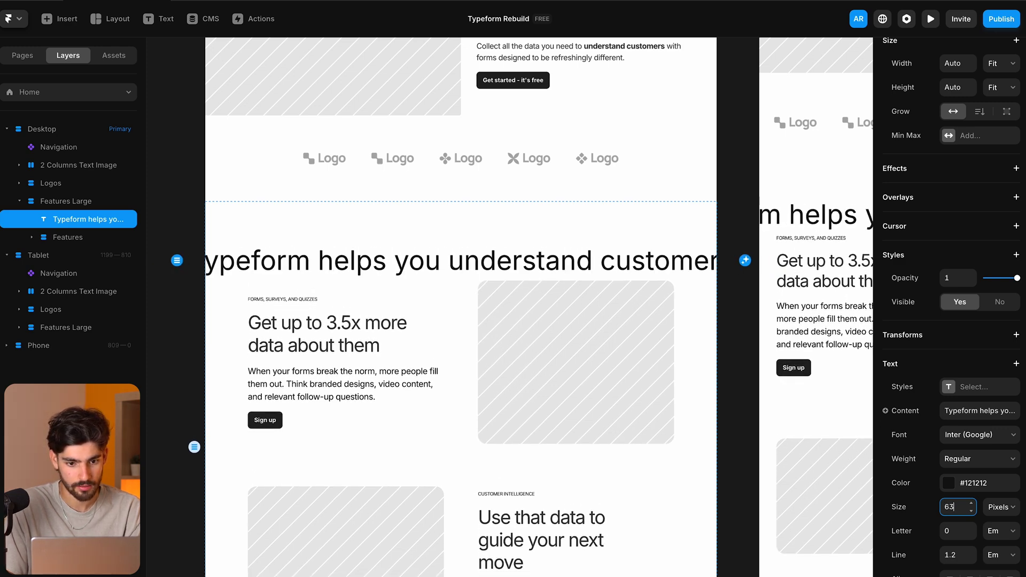
pyautogui.hotkey('shift', 'Down')
pyautogui.scroll(2, 612, 350)
pyautogui.press('Up')
pyautogui.hotkey('shift', 'Up')
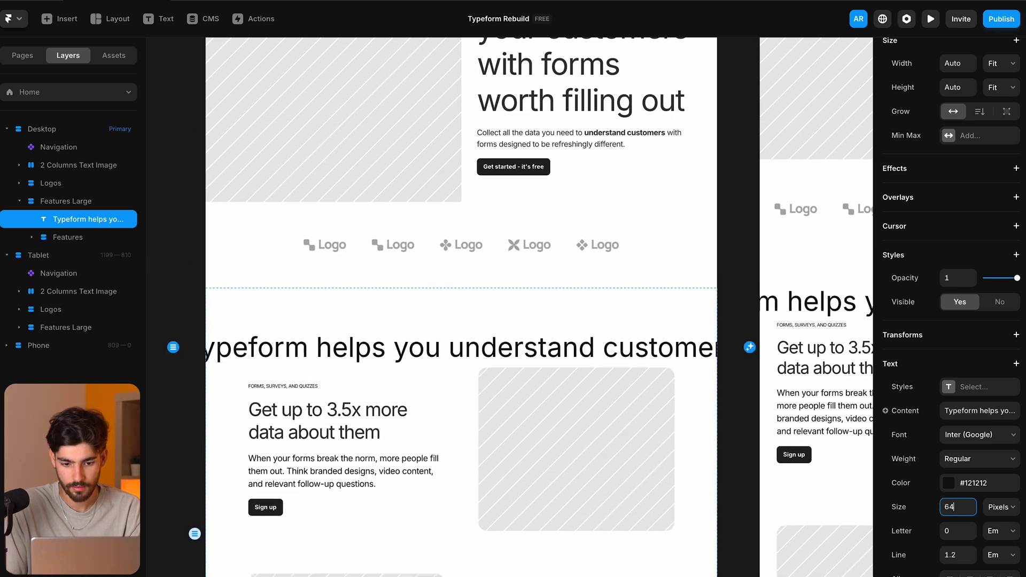
# Wrap the "Typeform helps you understand customers" text in its own stack and center-align the text.
pyautogui.moveTo(740, 364); pyautogui.dragTo(570, 364)
pyautogui.hotkey('ctrl', 'z')
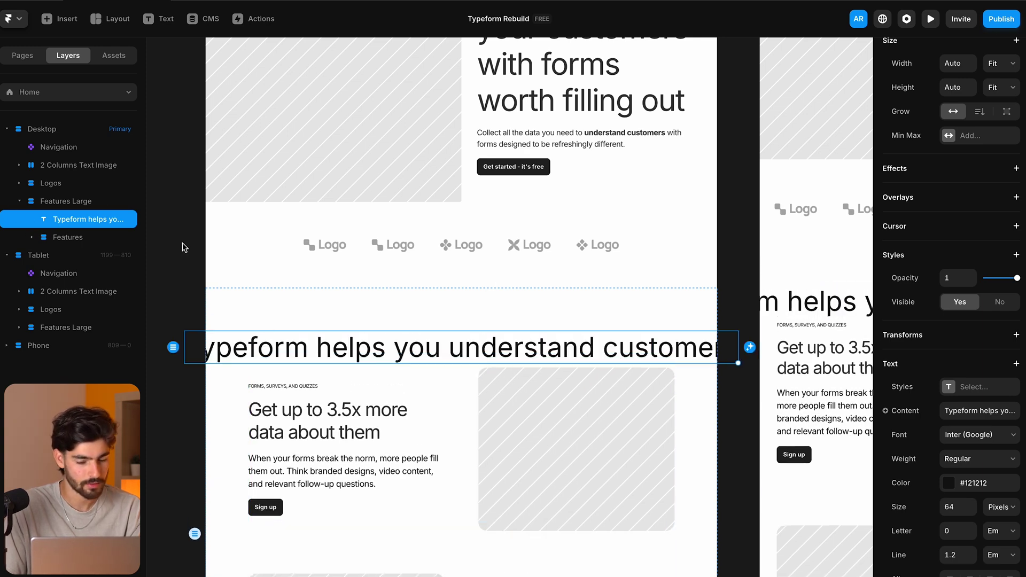
pyautogui.rightClick(523, 347)
pyautogui.click(562, 369)
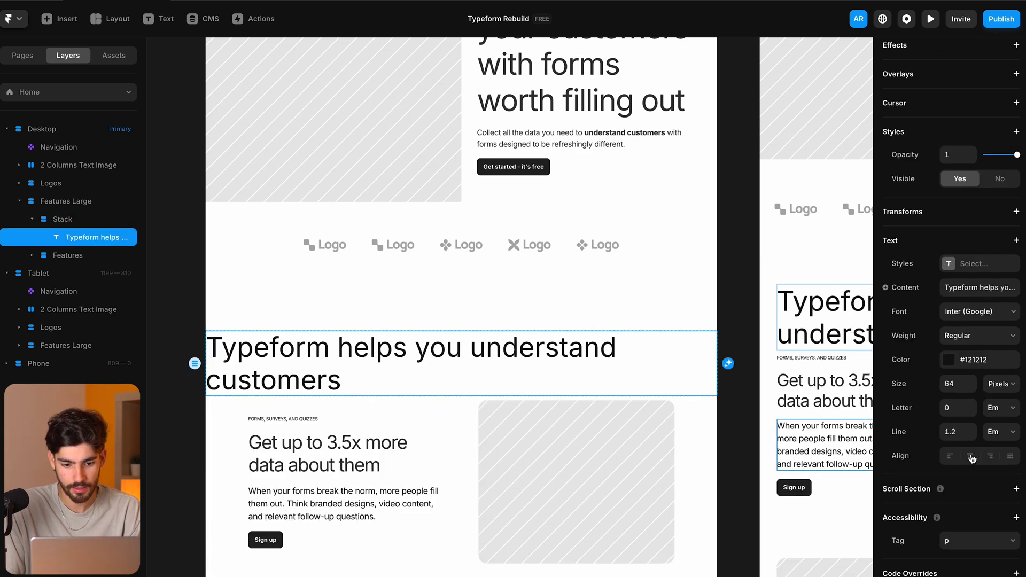
pyautogui.click(970, 457)
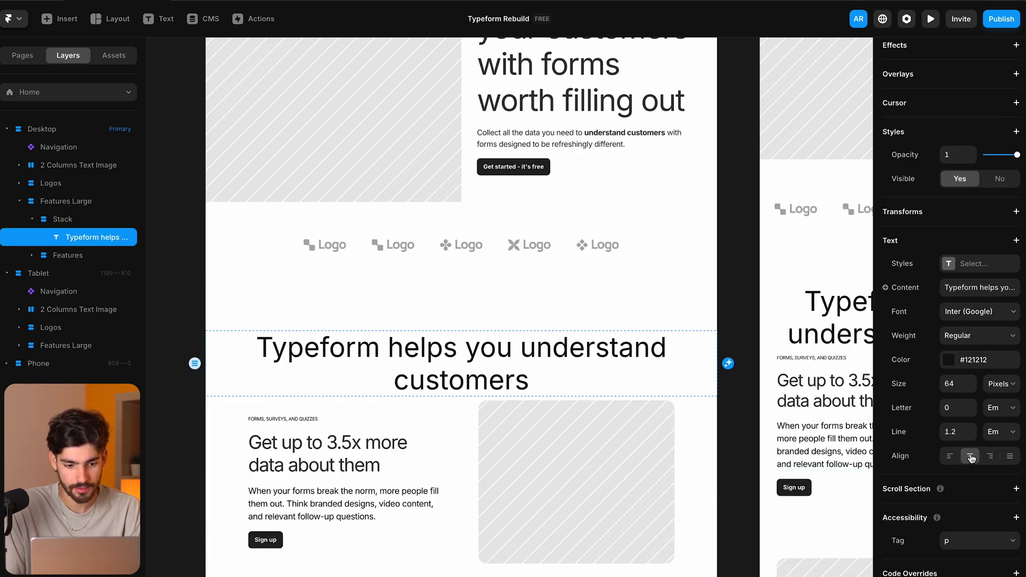
# Give the stack around the desktop features heading individual padding, with 76 at the bottom.
pyautogui.scroll(-3, 469, 377)
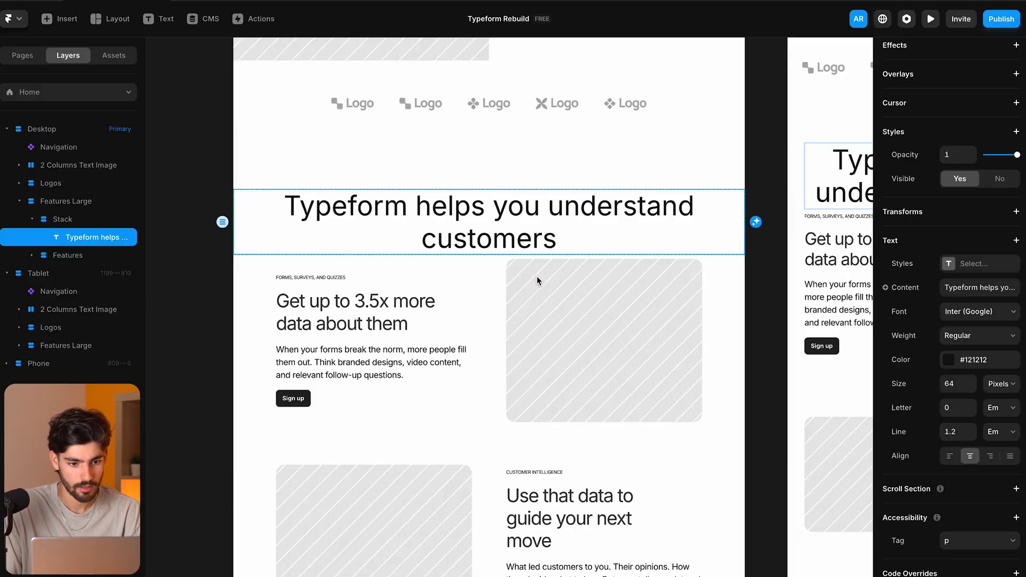
pyautogui.scroll(1, 537, 280)
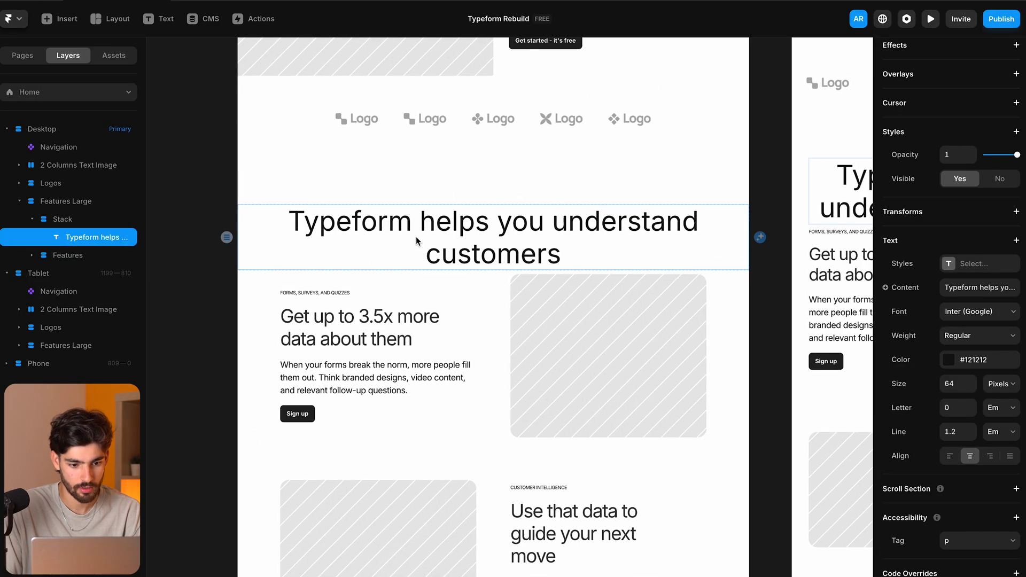
pyautogui.click(47, 216)
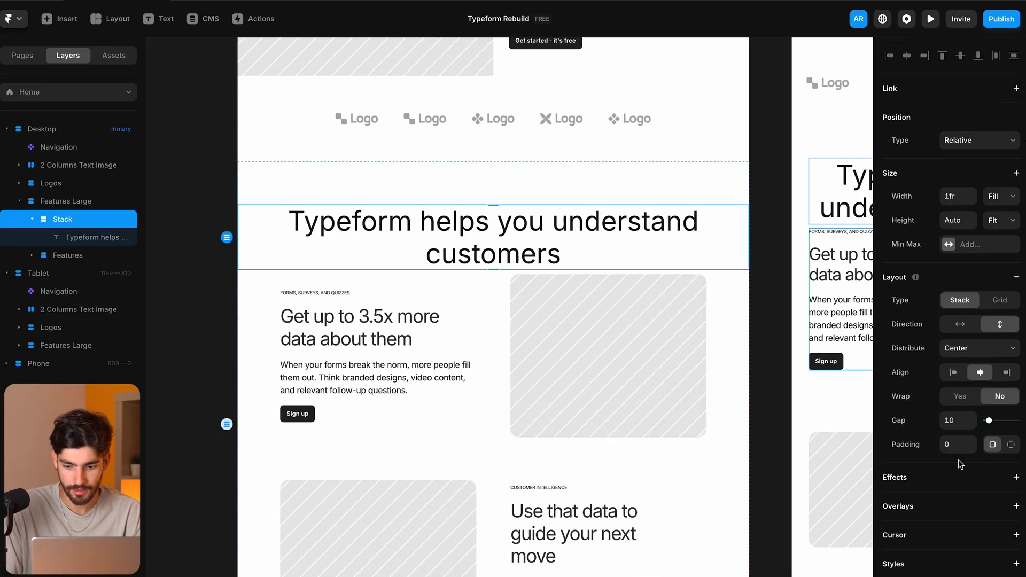
pyautogui.scroll(-1, 989, 400)
pyautogui.click(1012, 429)
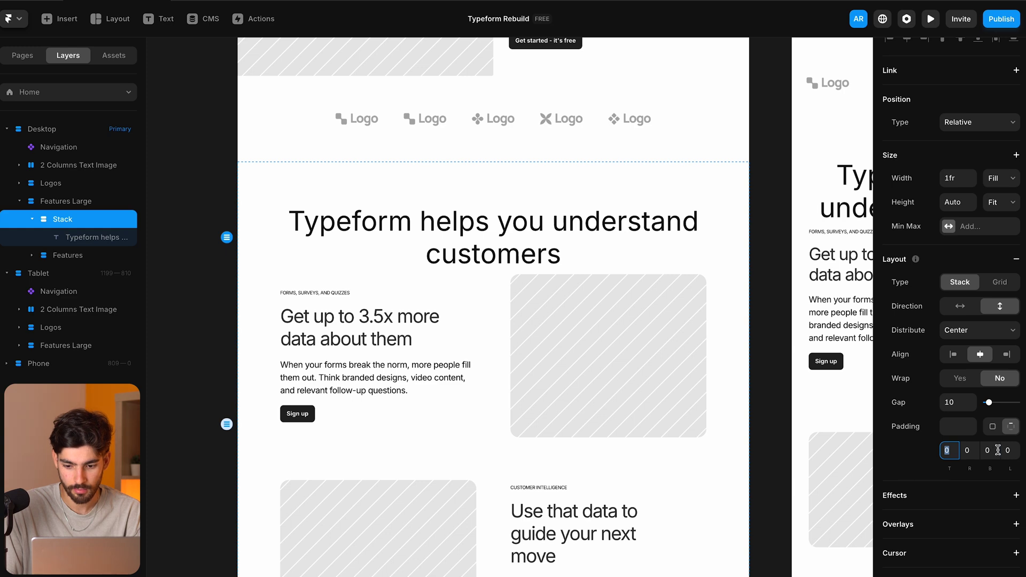
pyautogui.press('Return')
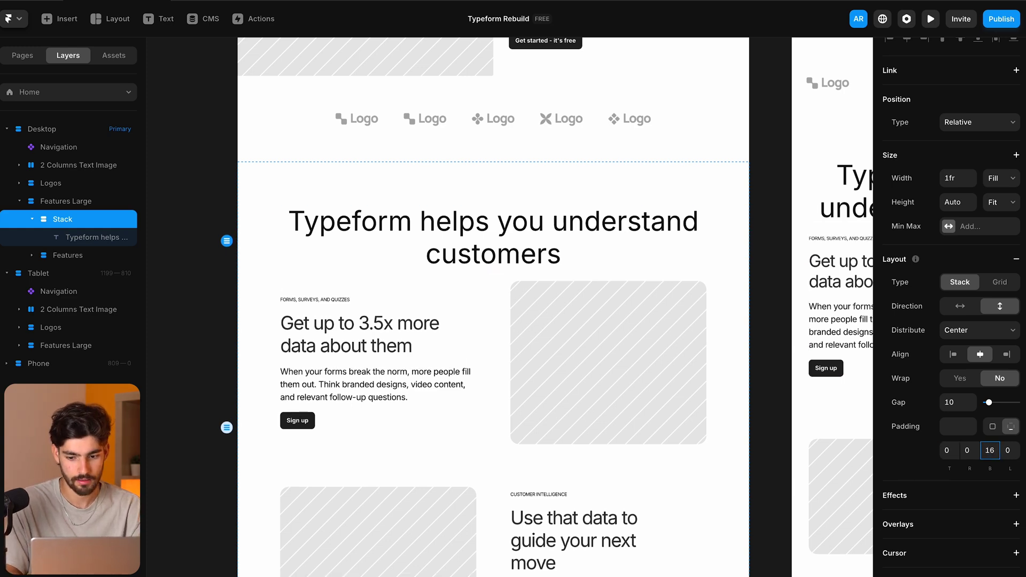
pyautogui.hotkey('shift', 'Up')
pyautogui.hotkey('shift', 'Up')
pyautogui.hotkey('shift', 'Up')
pyautogui.hotkey('shift', 'Up')
pyautogui.hotkey('shift', 'Up')
pyautogui.hotkey('shift', 'Up')
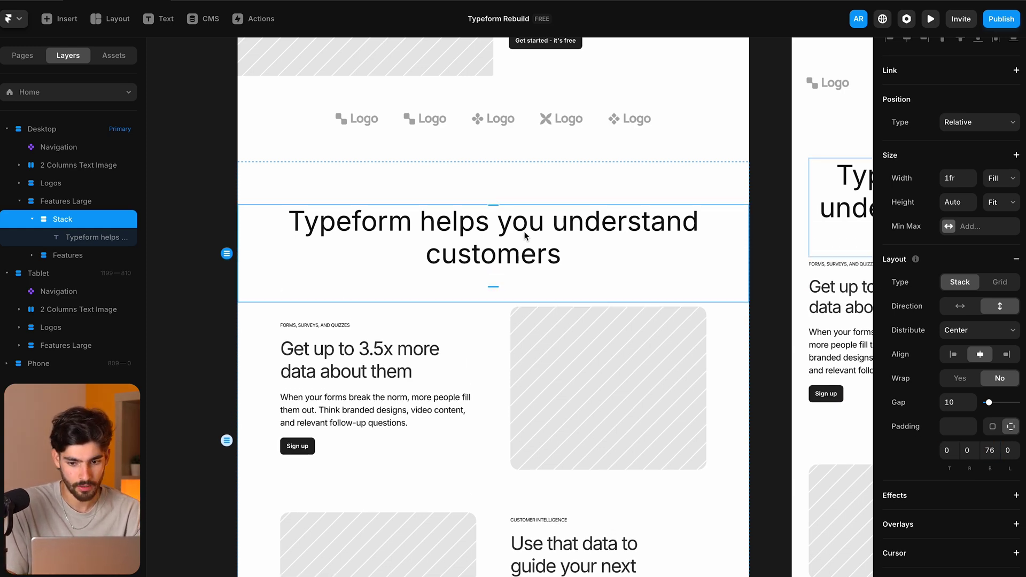
# Replace the text inside the desktop features heading stack with a copy of the hero heading "Get to know your customers with forms worth filling out".
pyautogui.hscroll(6, 660, 257)
pyautogui.scroll(5, 658, 258)
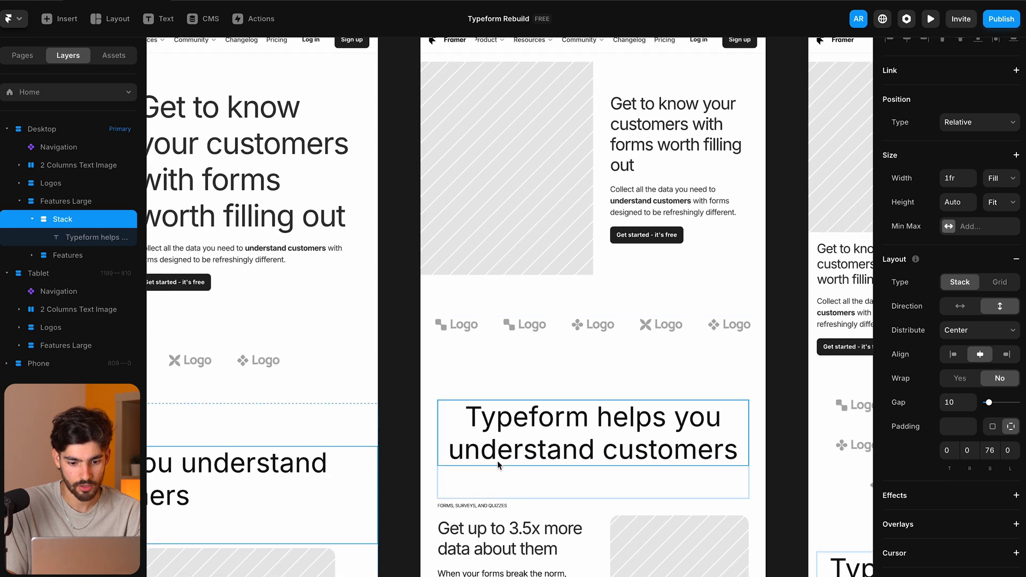
pyautogui.scroll(-3, 556, 440)
pyautogui.click(644, 196)
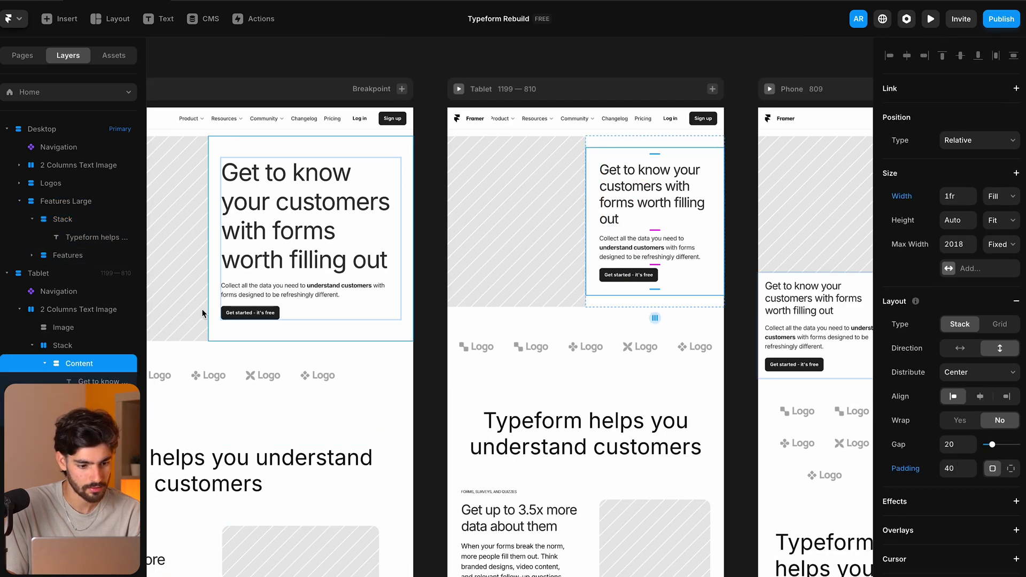
pyautogui.scroll(-1, 354, 355)
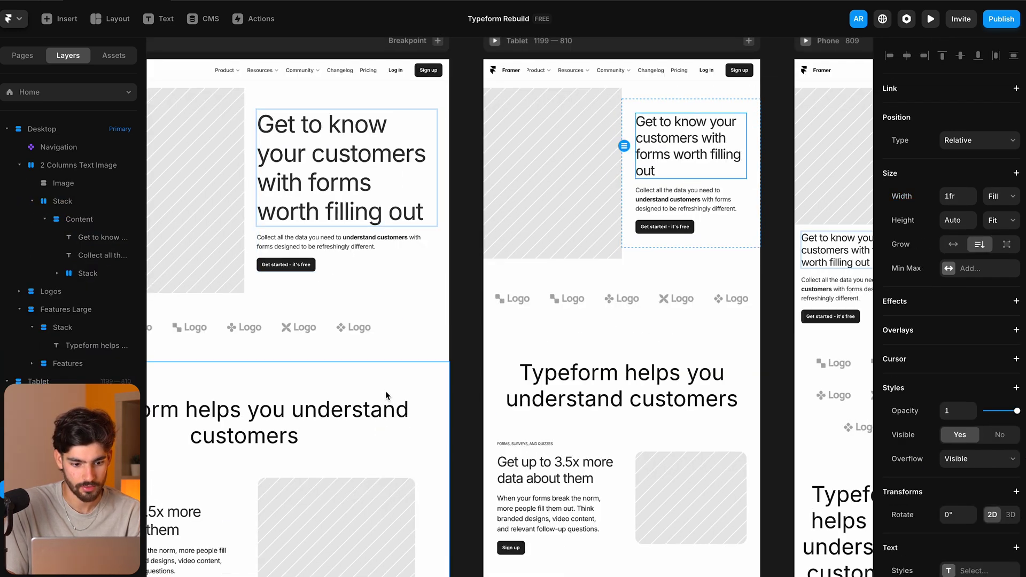
pyautogui.click(362, 191)
pyautogui.scroll(-2, 327, 429)
pyautogui.hscroll(-1, 327, 429)
pyautogui.click(307, 370)
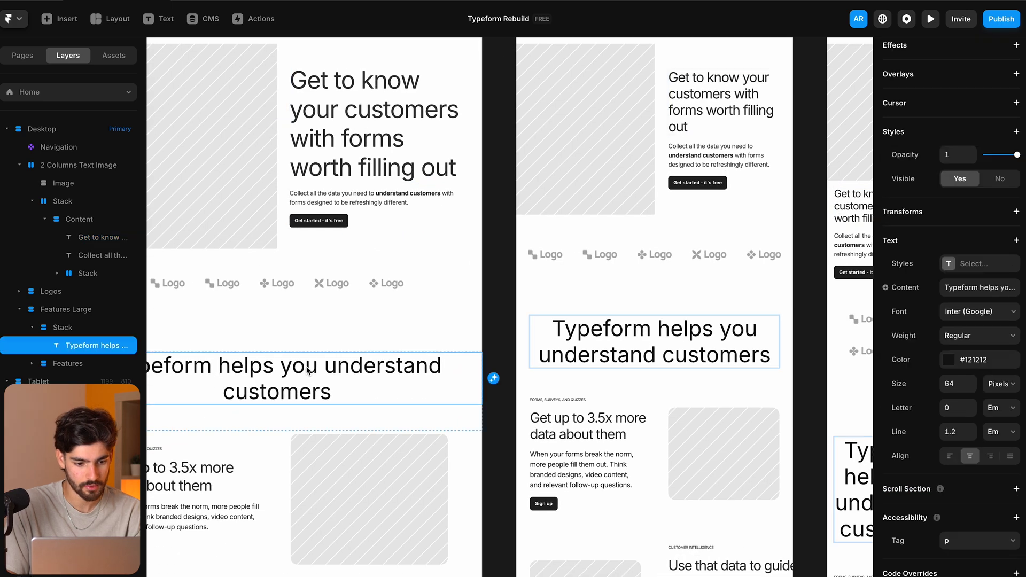
pyautogui.hscroll(-2, 298, 332)
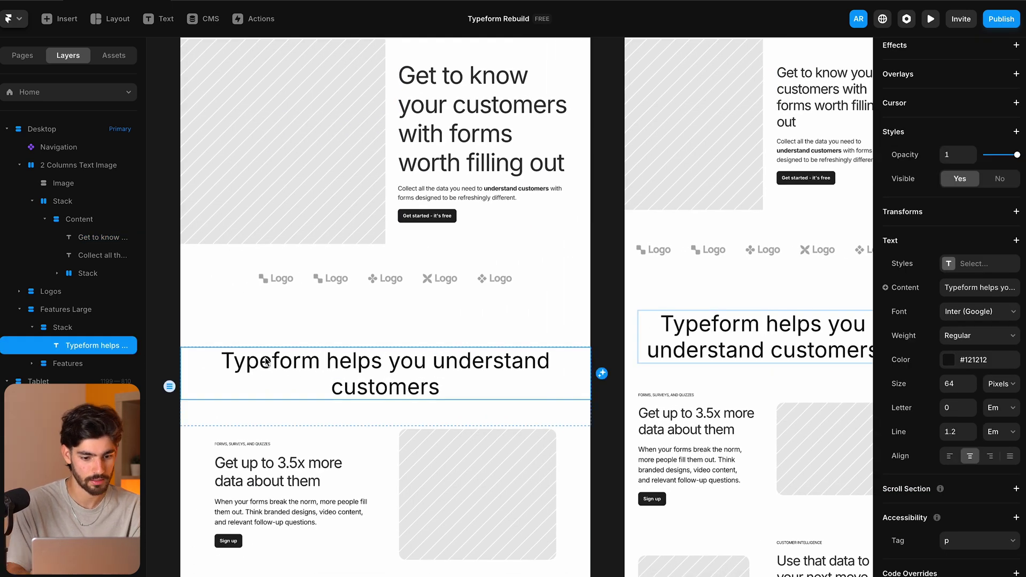
pyautogui.press('Delete')
pyautogui.write('Get to know your customers with forms worth filling out')
pyautogui.scroll(-3, 537, 384)
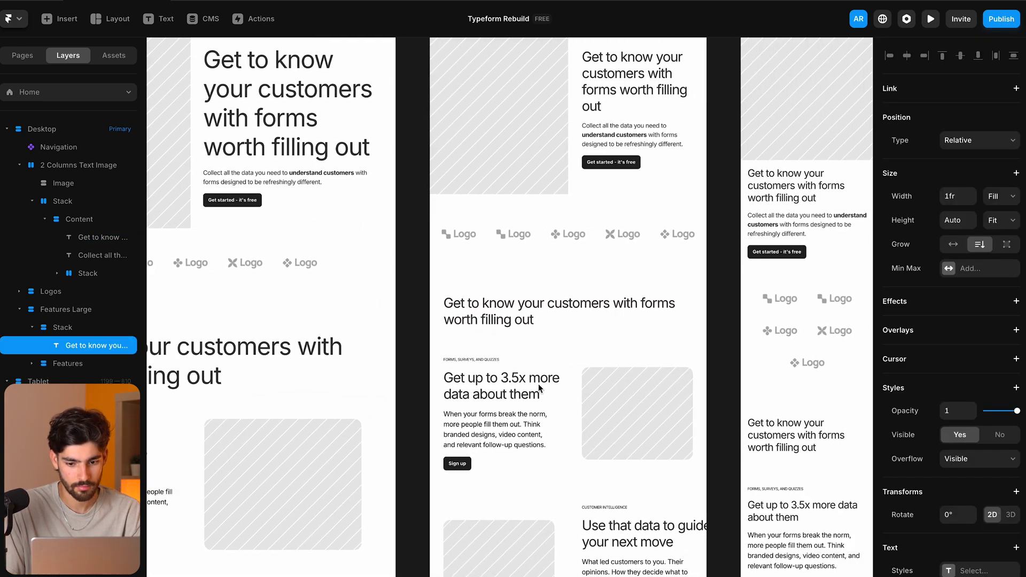
# Change the copied heading's text to "Typeform helps you understand customers" and center-align it.
pyautogui.scroll(-2, 538, 383)
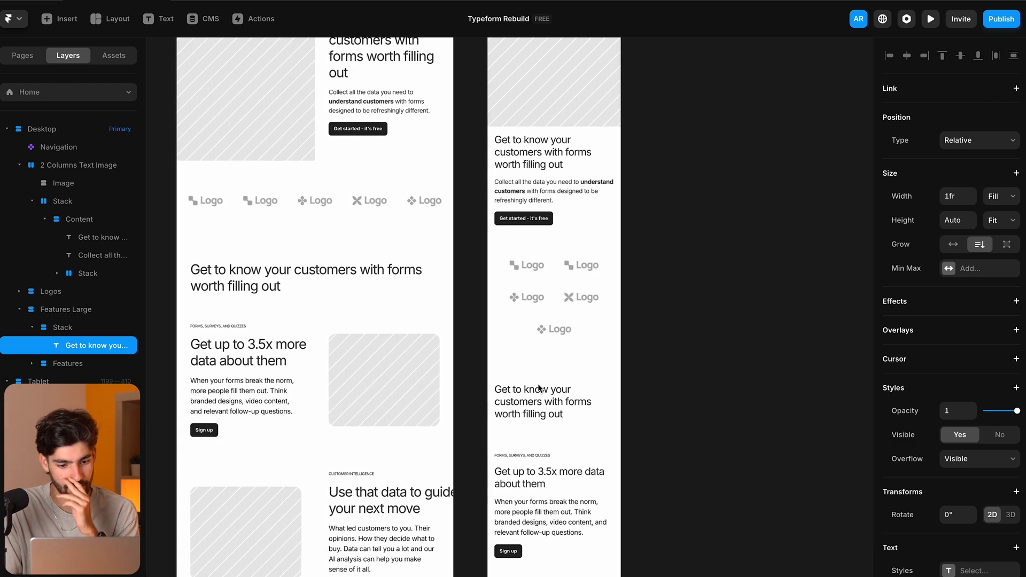
pyautogui.scroll(5, 538, 383)
pyautogui.press('Escape')
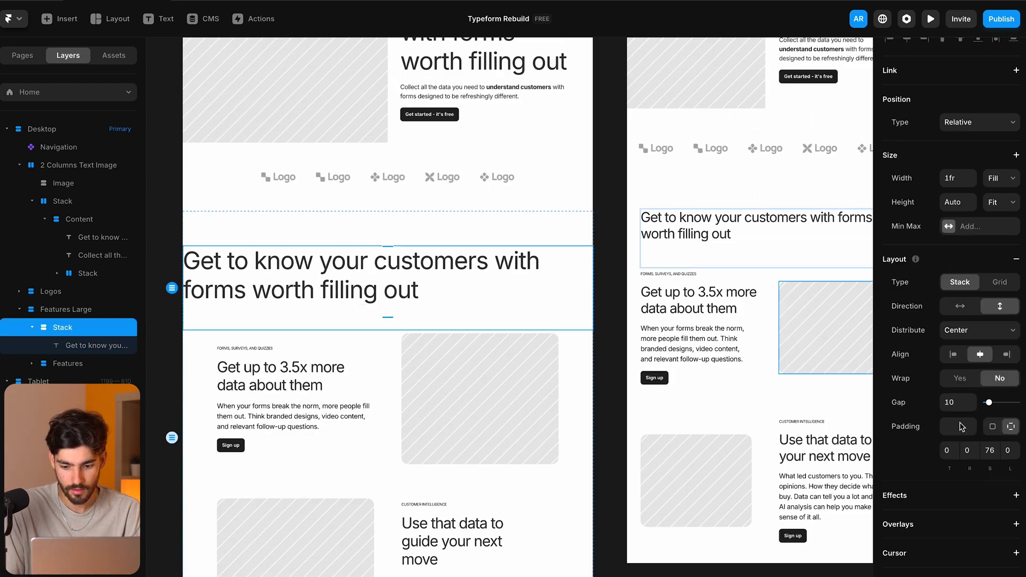
pyautogui.scroll(4, 950, 315)
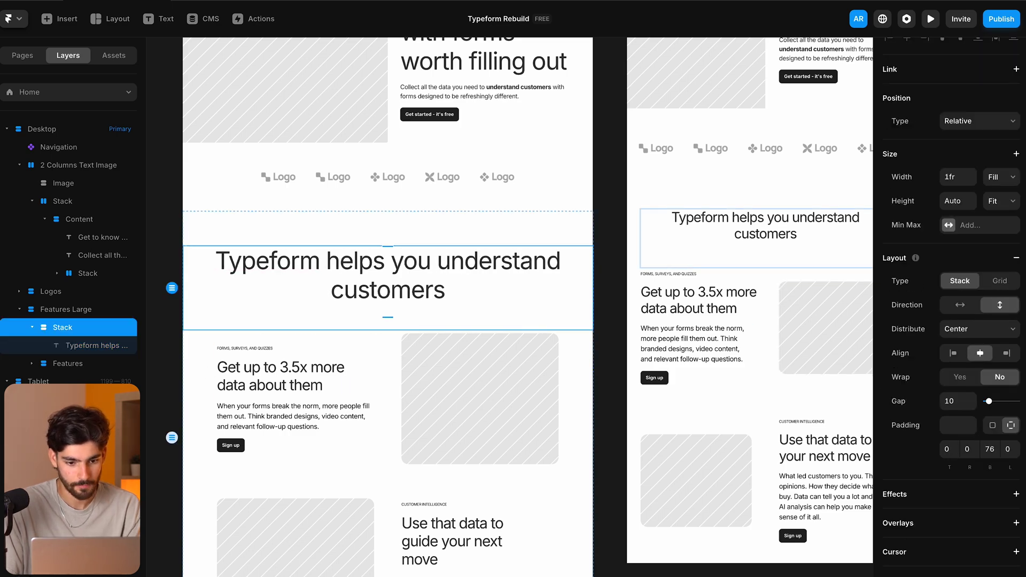
pyautogui.hscroll(2, 511, 285)
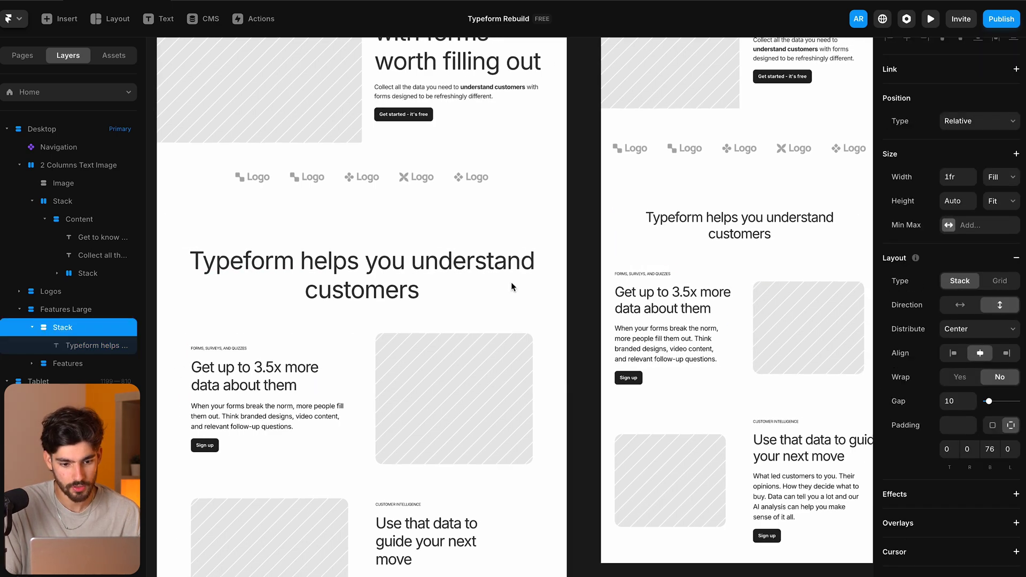
# Set the font size of the copied heading in the desktop Features Large section to 64 pixels.
pyautogui.scroll(1, 511, 284)
pyautogui.scroll(2, 511, 281)
pyautogui.click(345, 324)
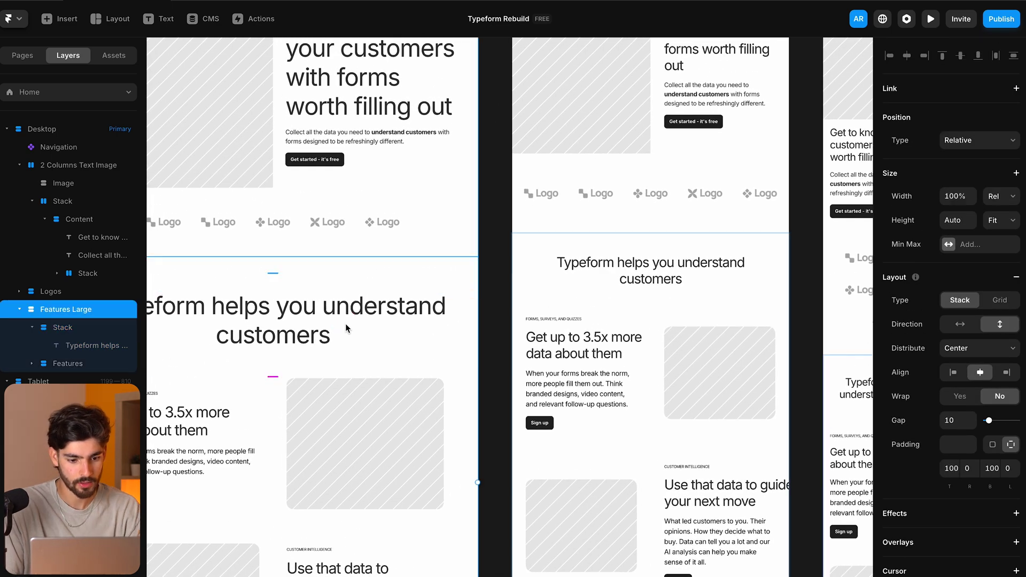
pyautogui.click(311, 334)
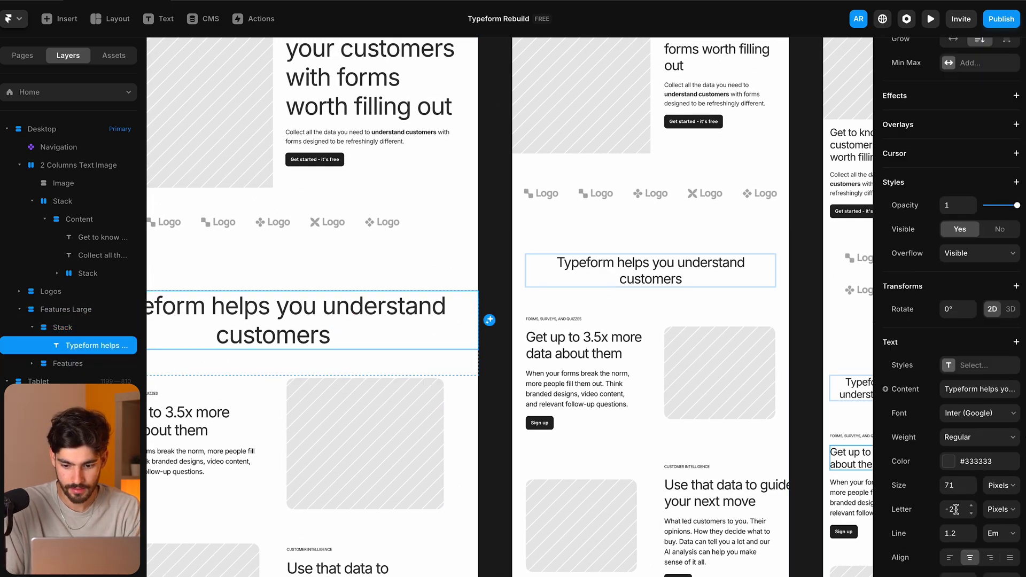
pyautogui.write('64')
pyautogui.press('Return')
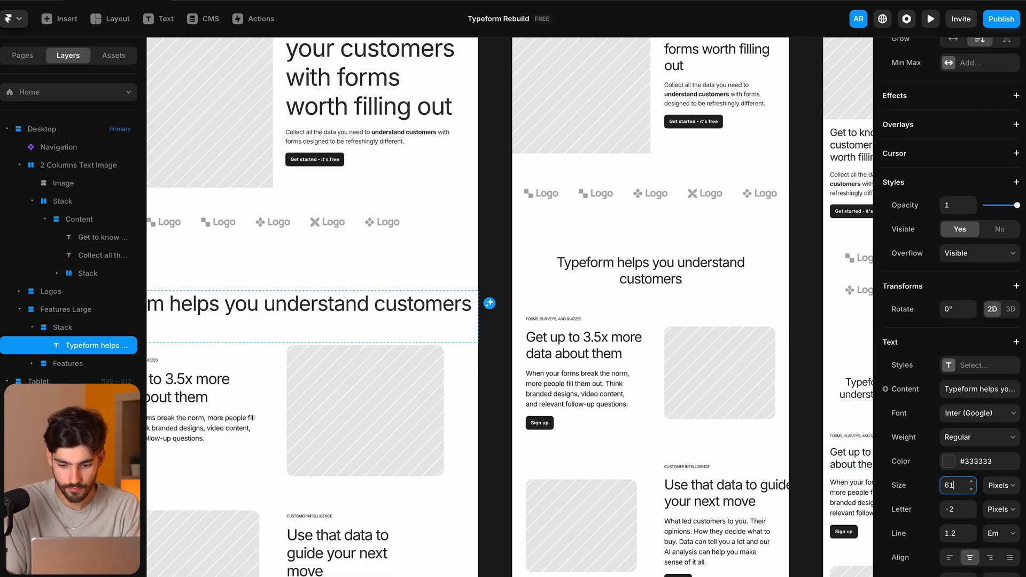
# Set the bottom padding of the features heading stack to 56 on the tablet breakpoint.
pyautogui.hscroll(10, 511, 307)
pyautogui.scroll(-2, 620, 341)
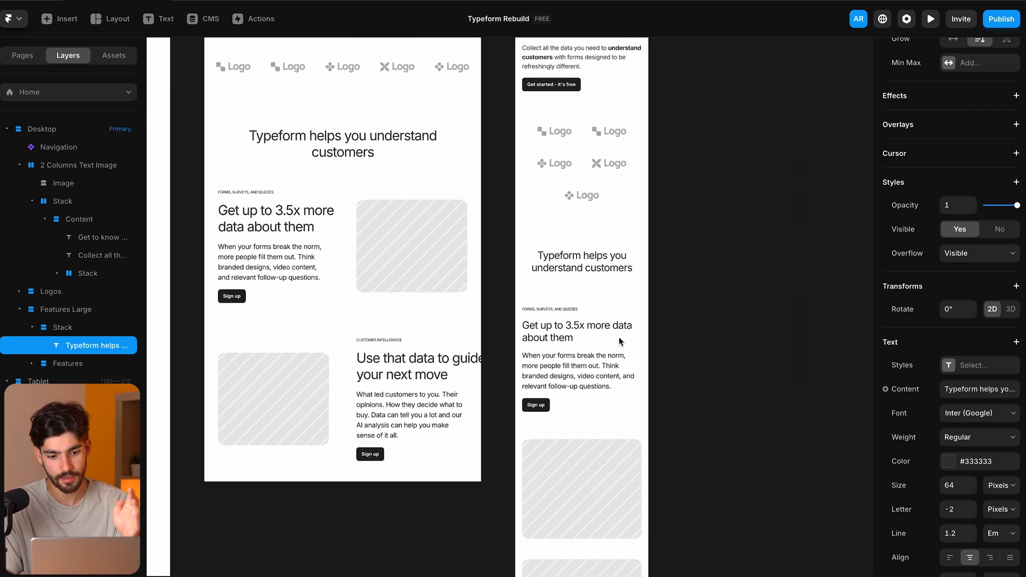
pyautogui.click(576, 289)
pyautogui.hscroll(-5, 604, 293)
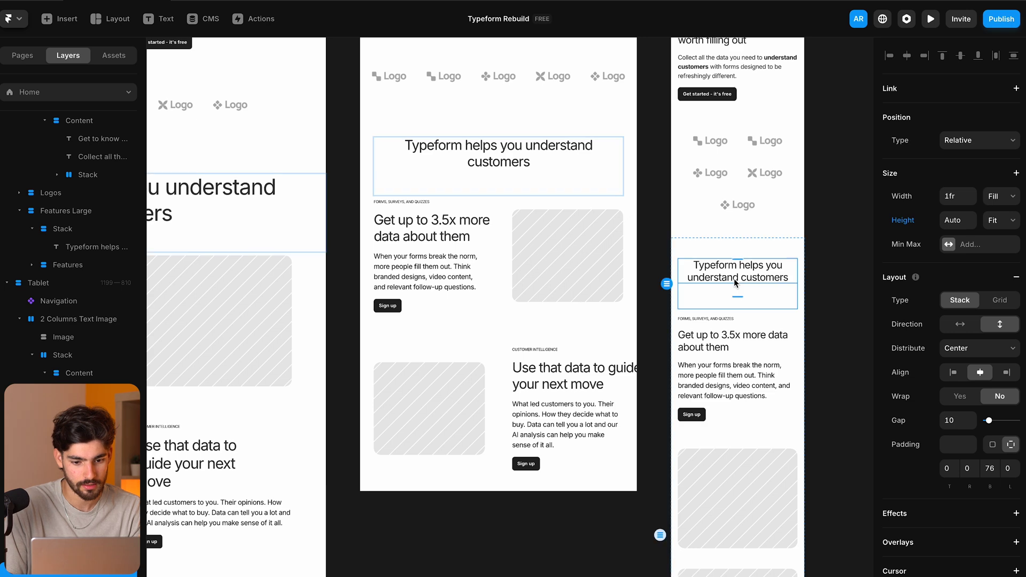
pyautogui.click(993, 467)
pyautogui.write('56')
pyautogui.press('Return')
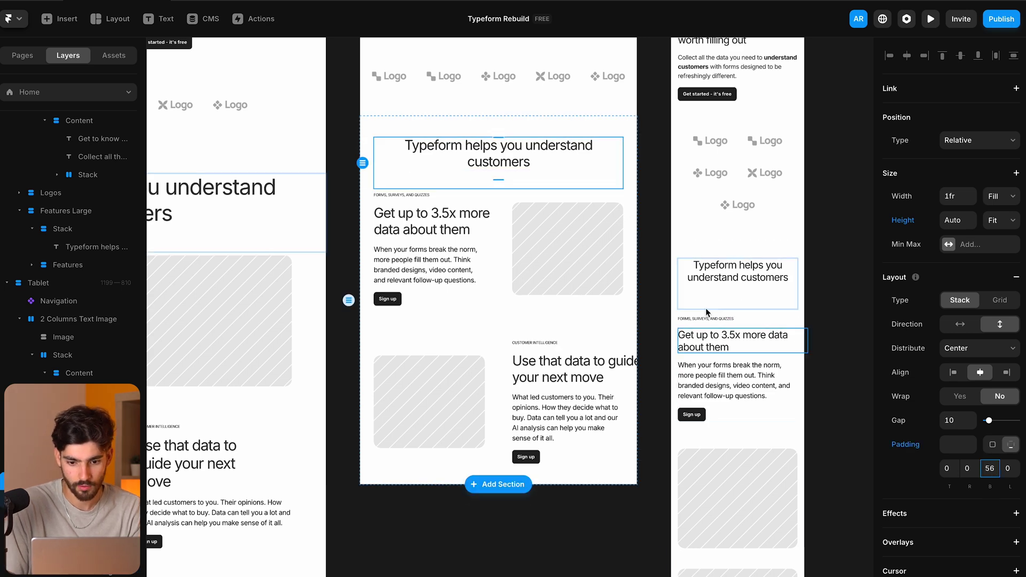
# Reduce the bottom padding of the features heading stack to 46 on the phone breakpoint.
pyautogui.click(729, 306)
pyautogui.click(990, 468)
pyautogui.hotkey('shift', 'Down')
pyautogui.hotkey('shift', 'Down')
pyautogui.hotkey('shift', 'Down')
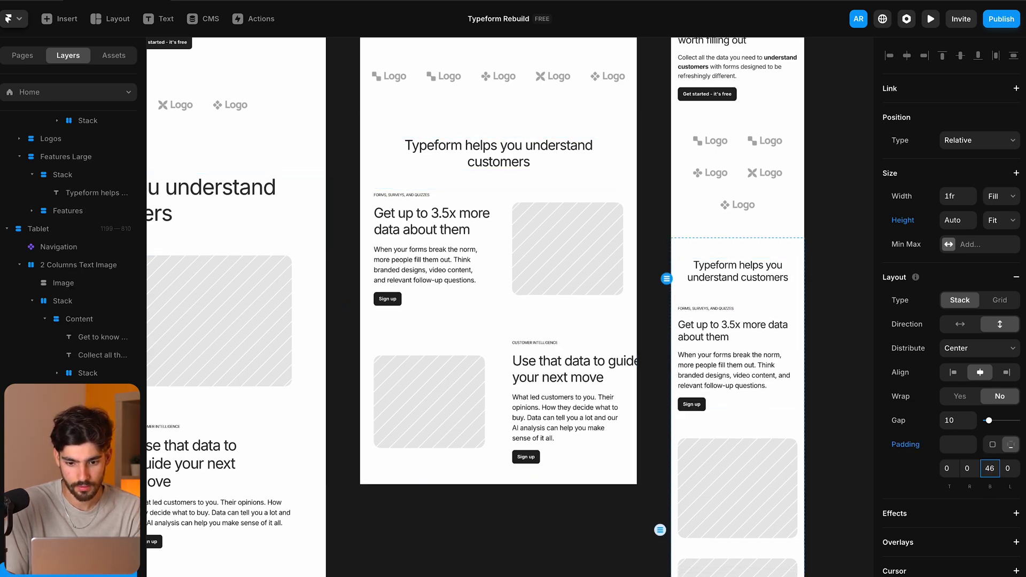
pyautogui.click(666, 372)
pyautogui.scroll(-4, 665, 372)
pyautogui.scroll(-3, 665, 368)
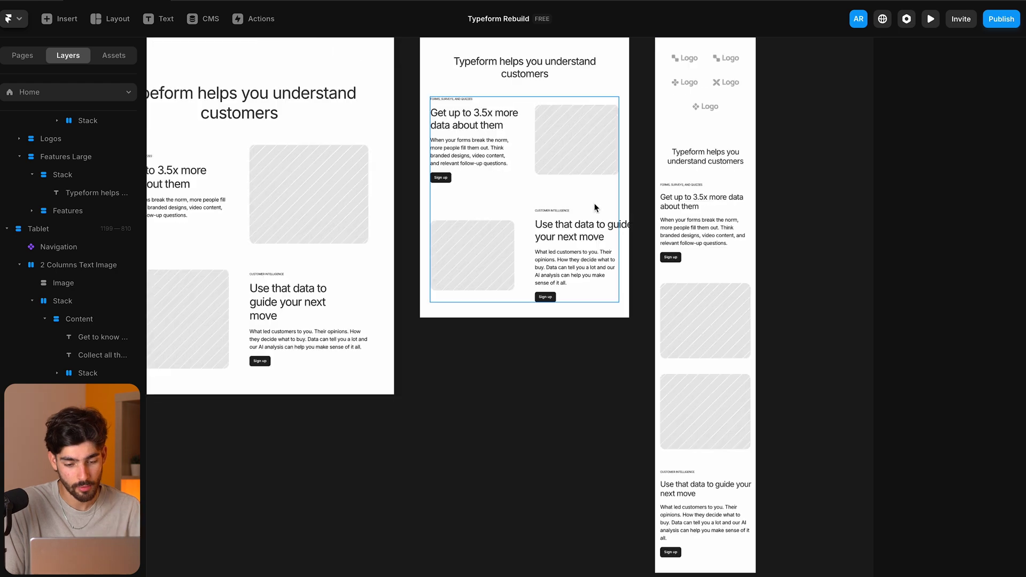
# Set the width of the "Use that data to guide your next move" heading to Fill on the tablet breakpoint.
pyautogui.keyDown('super'); pyautogui.click(589, 227); pyautogui.keyUp('super')
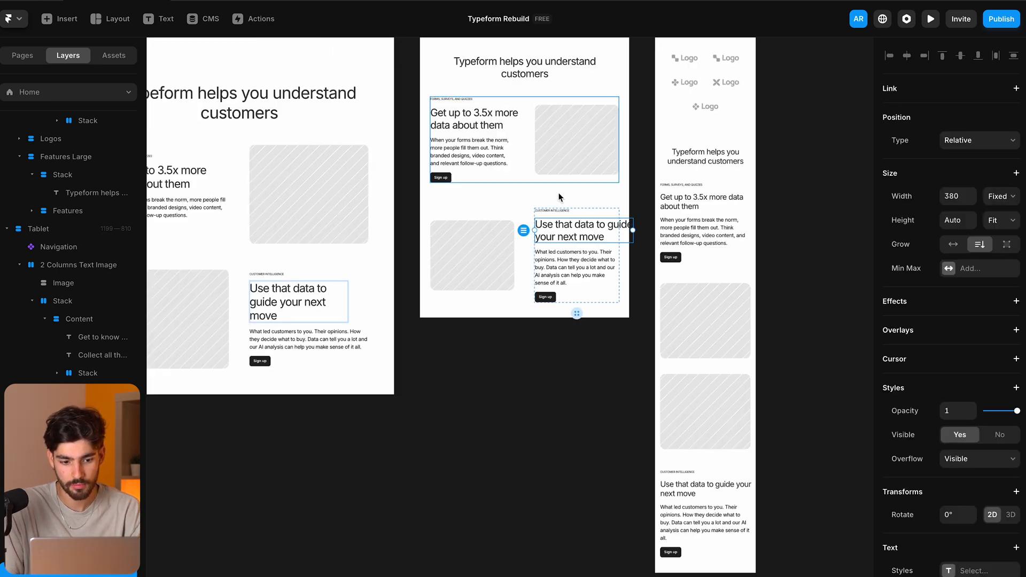
pyautogui.click(1002, 197)
pyautogui.click(986, 225)
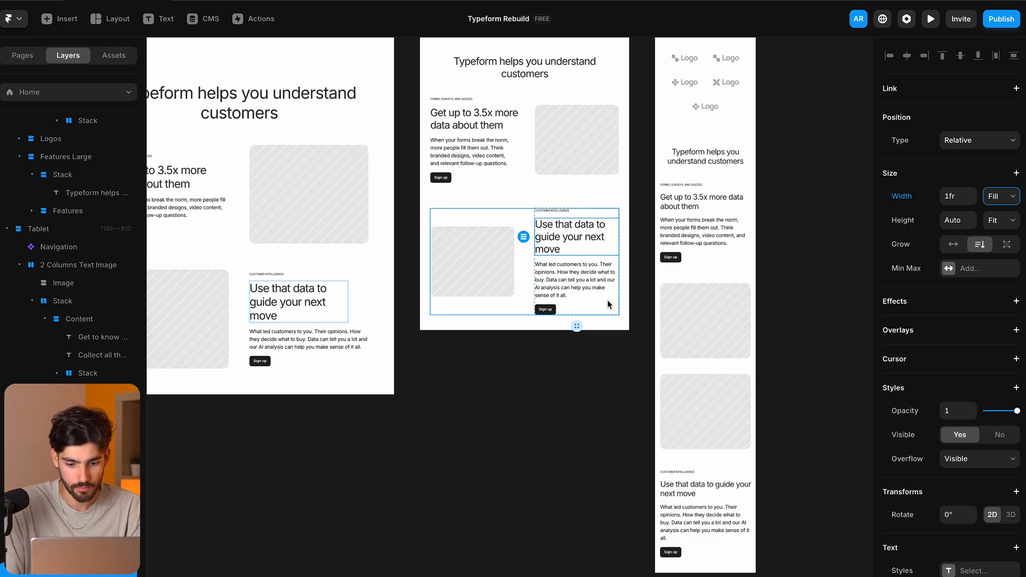
# Set the desktop "Use that data to guide your next move" heading's width to Fill.
pyautogui.click(713, 490)
pyautogui.click(302, 302)
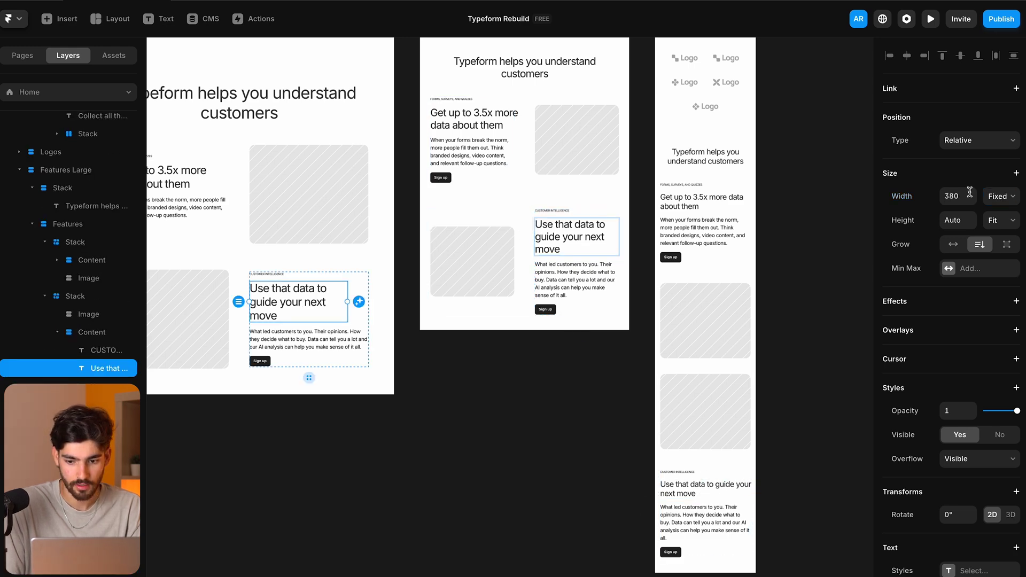
pyautogui.click(1000, 197)
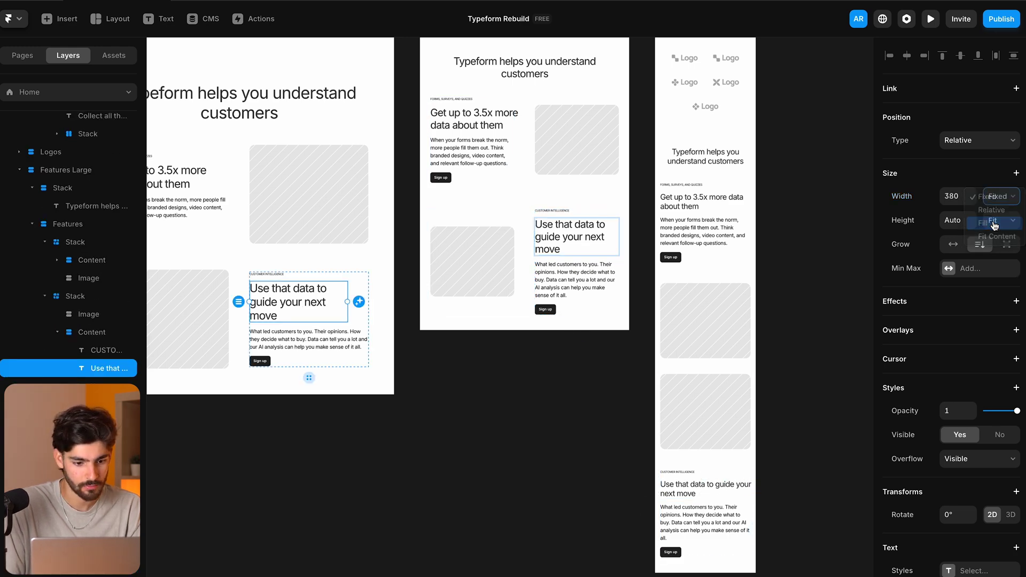
pyautogui.click(994, 224)
pyautogui.click(311, 447)
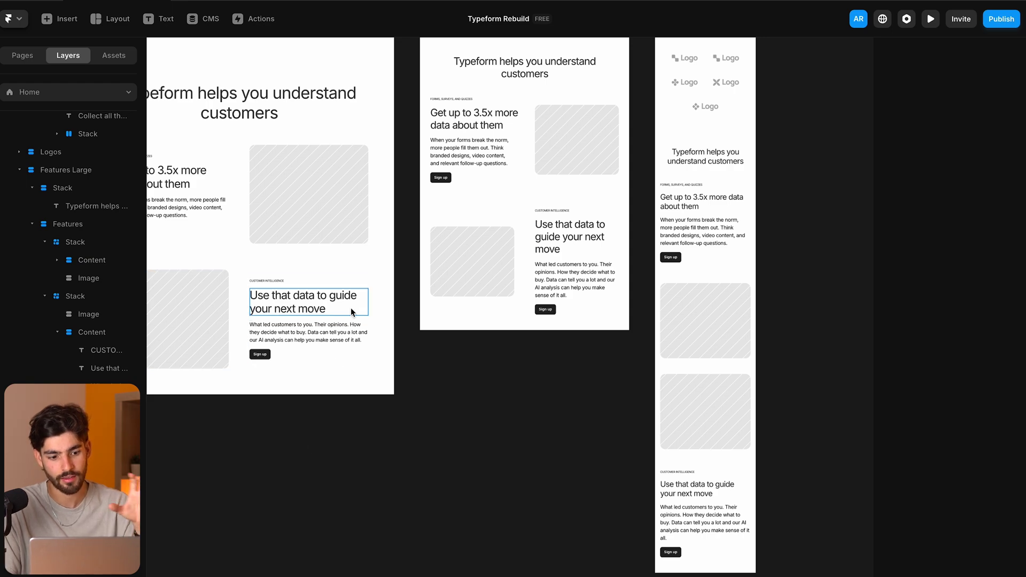
# Review the page across the three breakpoints and check the second feature heading's width options on desktop.
pyautogui.scroll(5, 333, 300)
pyautogui.hscroll(-2, 333, 300)
pyautogui.scroll(3, 317, 303)
pyautogui.hscroll(2, 317, 303)
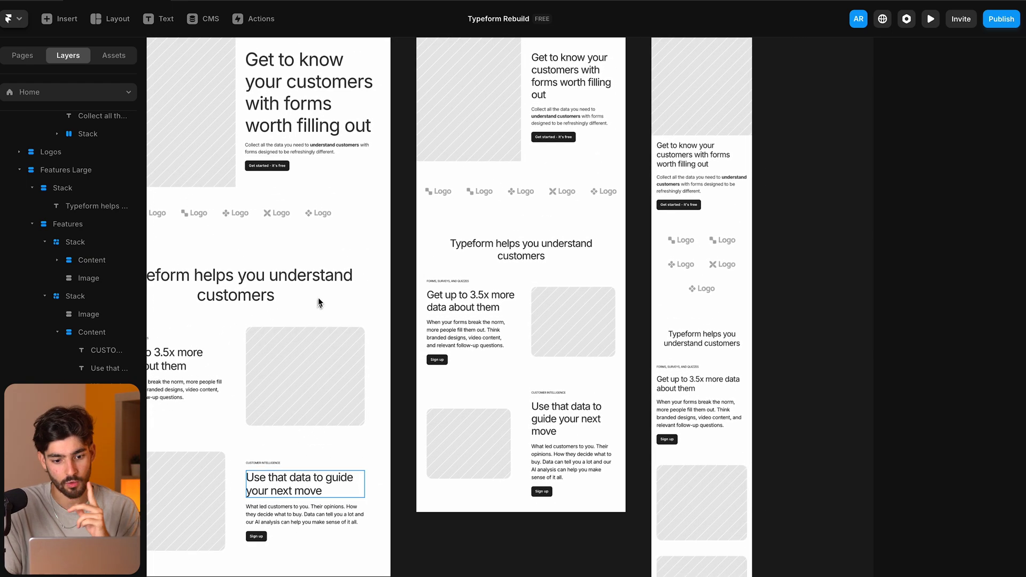
pyautogui.scroll(-5, 501, 334)
pyautogui.hscroll(1, 501, 333)
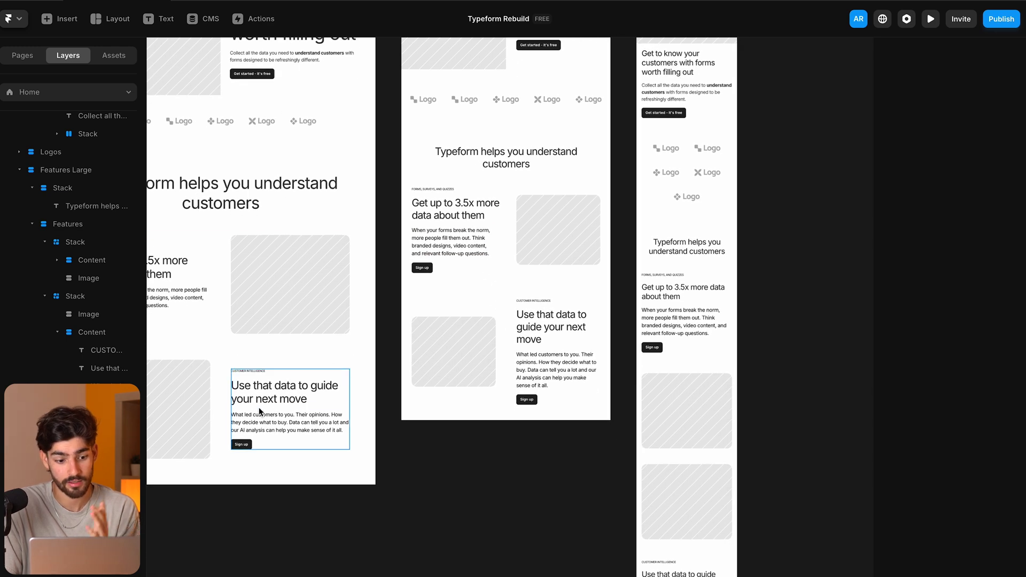
pyautogui.click(277, 400)
pyautogui.click(1004, 201)
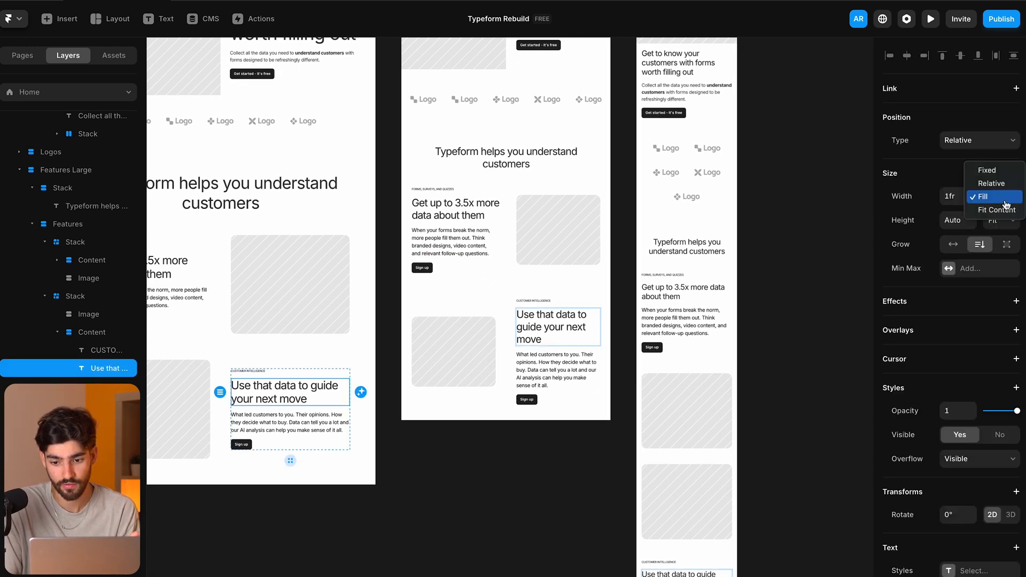
pyautogui.click(512, 478)
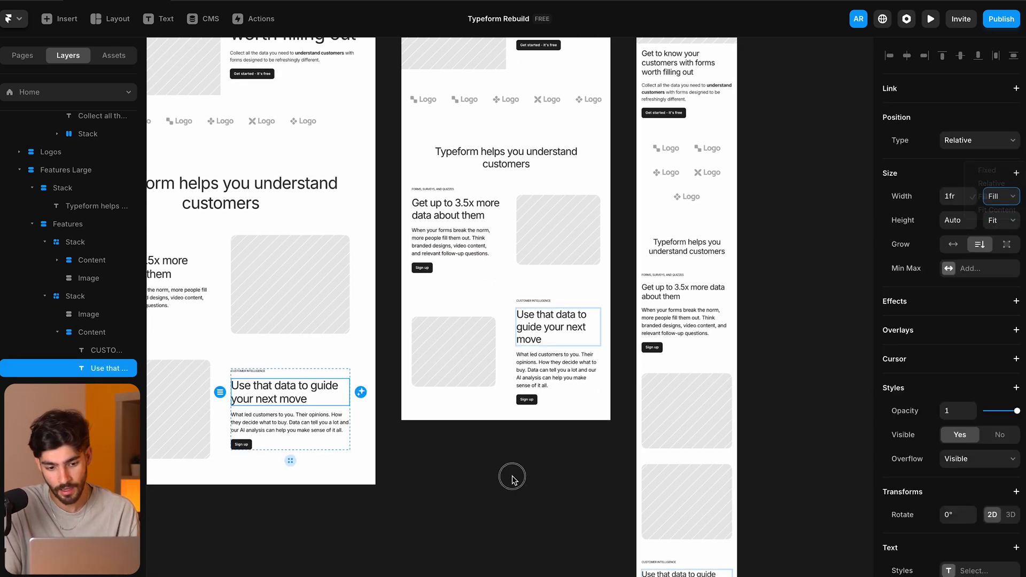
# Examine how the original Typeform site stacks text and images in its features sections at phone width.
pyautogui.scroll(-3, 508, 483)
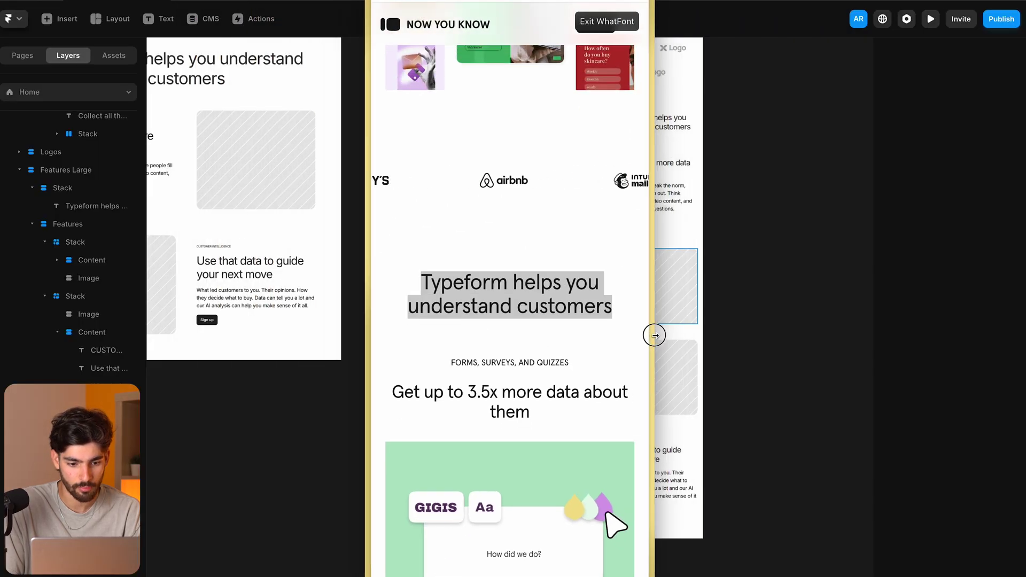
pyautogui.scroll(-10, 541, 332)
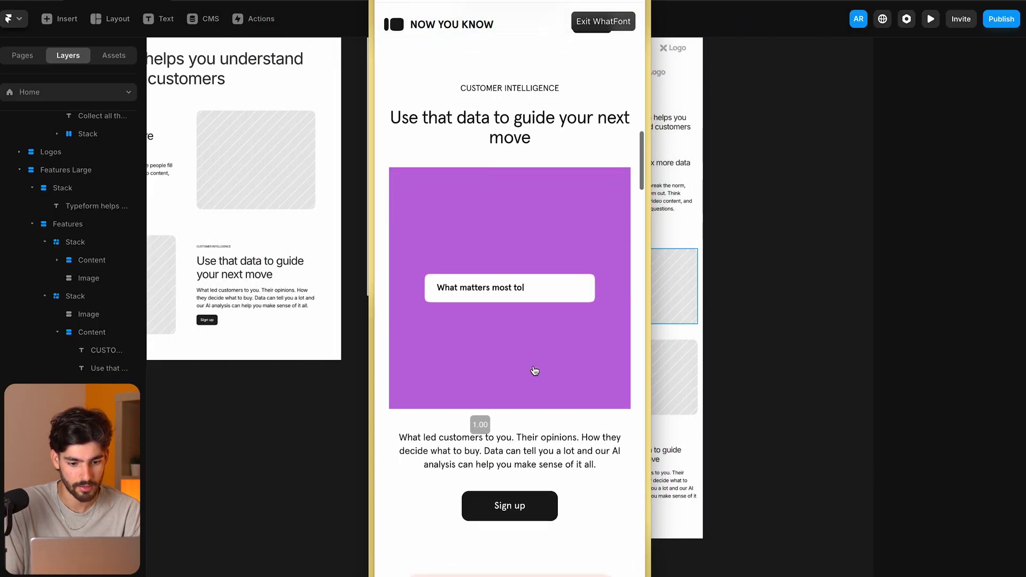
pyautogui.scroll(8, 533, 369)
pyautogui.click(487, 306)
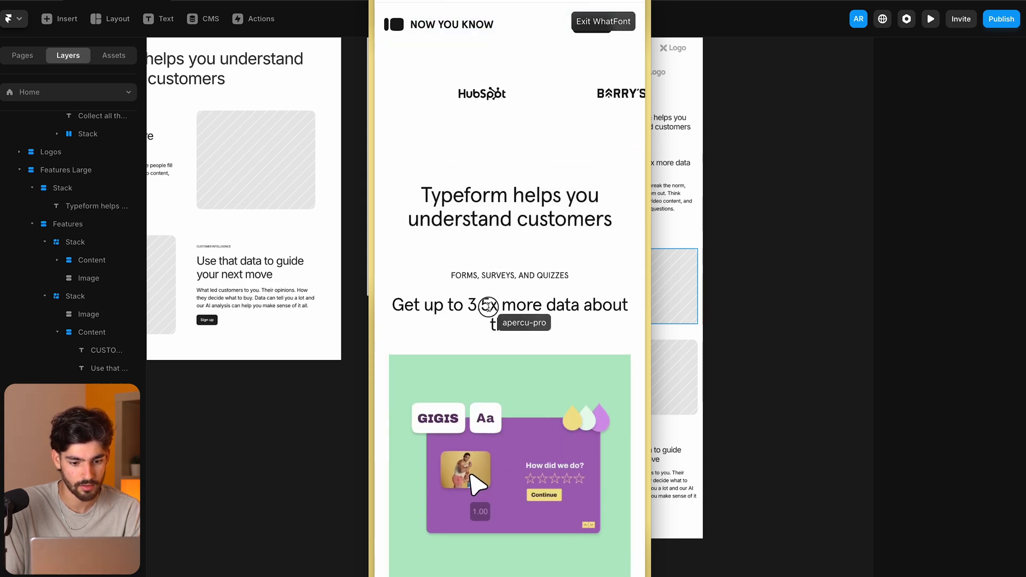
pyautogui.press('Escape')
pyautogui.scroll(-10, 485, 476)
pyautogui.scroll(-3, 485, 473)
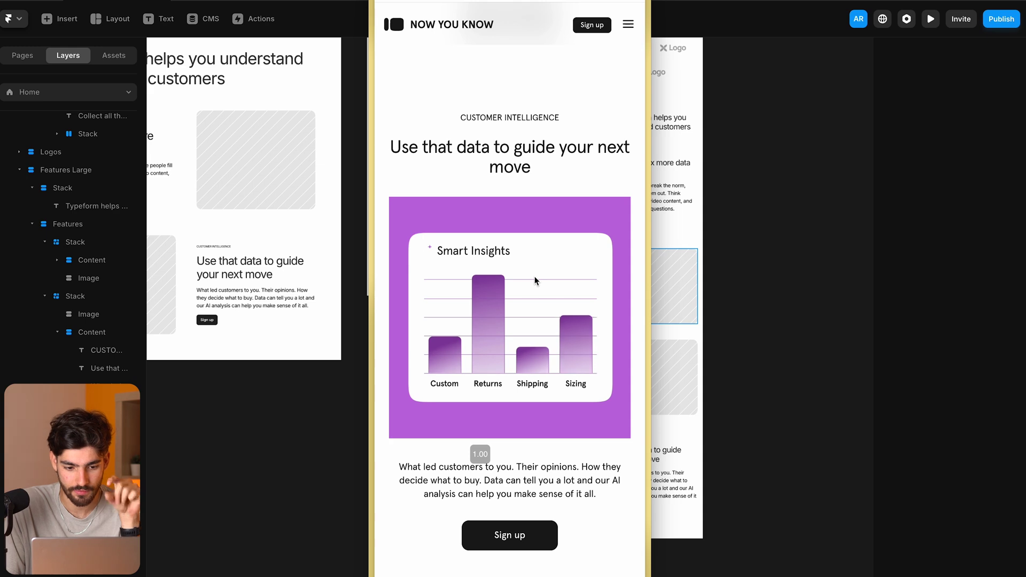
pyautogui.scroll(-2, 534, 278)
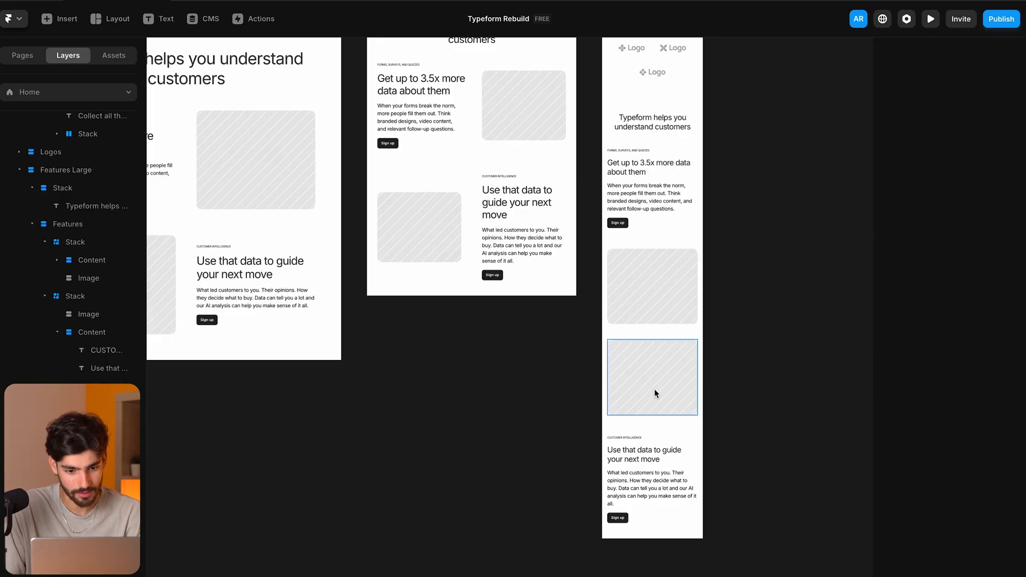
# Move the first feature's image above its text content on the phone breakpoint.
pyautogui.scroll(-3, 419, 262)
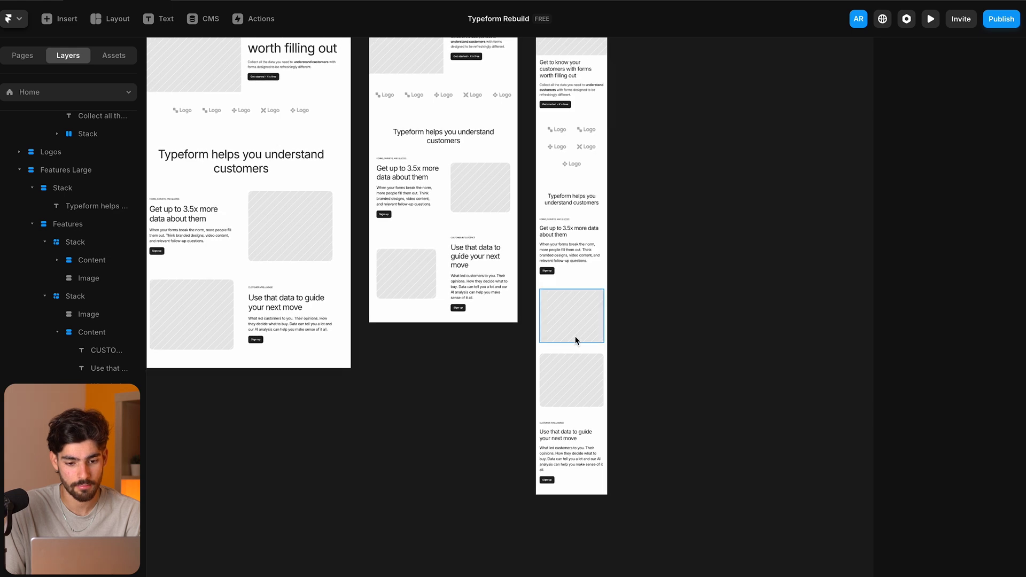
pyautogui.click(584, 295)
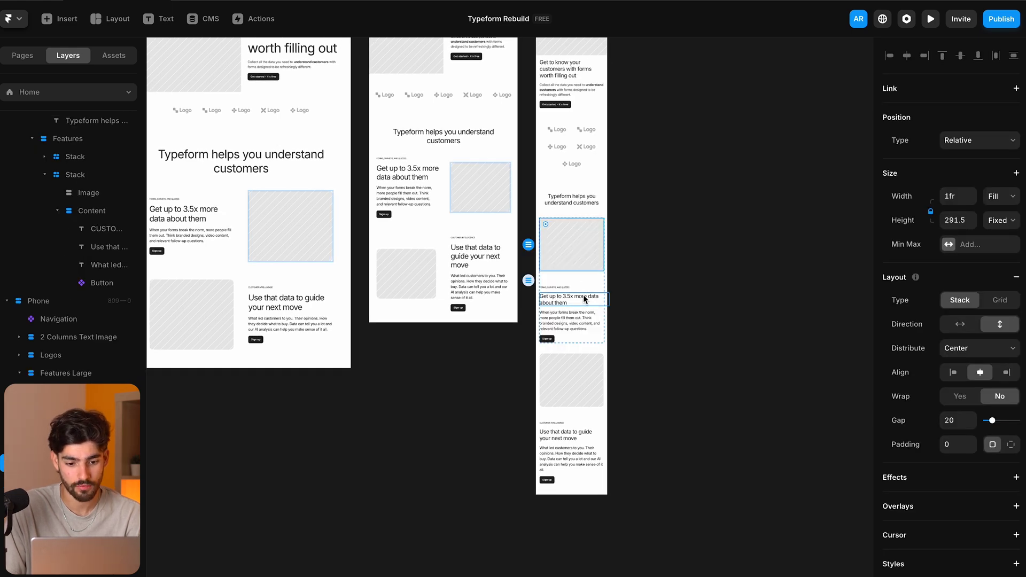
pyautogui.press('Up')
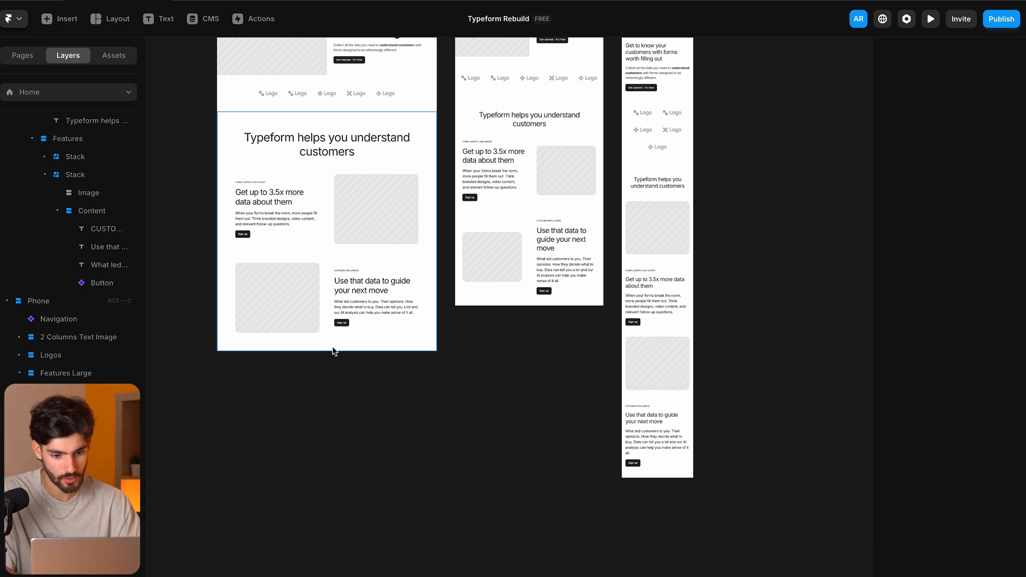
pyautogui.scroll(5, 665, 249)
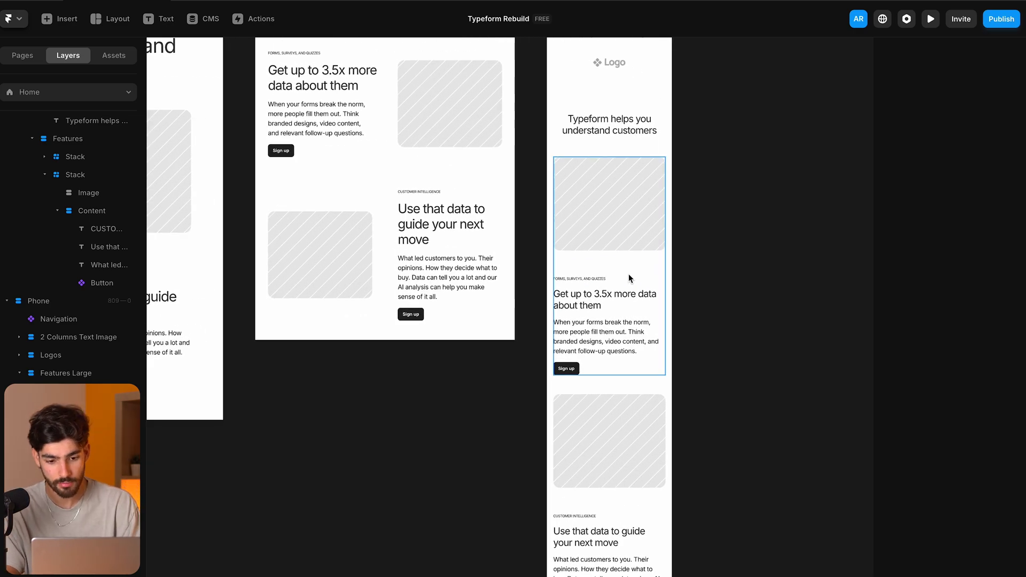
# Check the section after the features on the original site, search inserts for "testimoni", and add the Reviews section below the desktop features.
pyautogui.scroll(-3, 629, 277)
pyautogui.scroll(-5, 629, 278)
pyautogui.scroll(3, 629, 278)
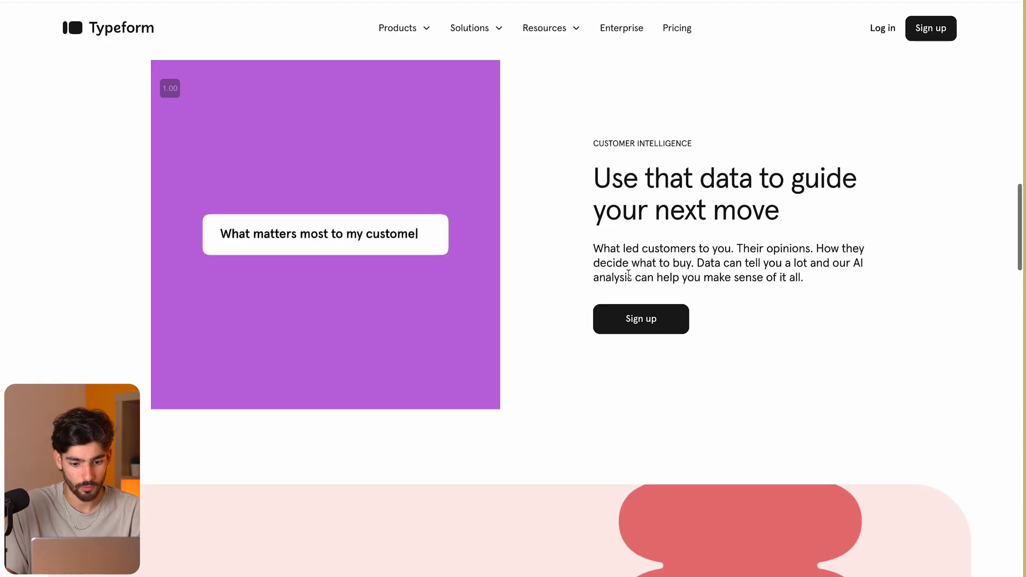
pyautogui.scroll(-10, 630, 277)
pyautogui.scroll(2, 278, 216)
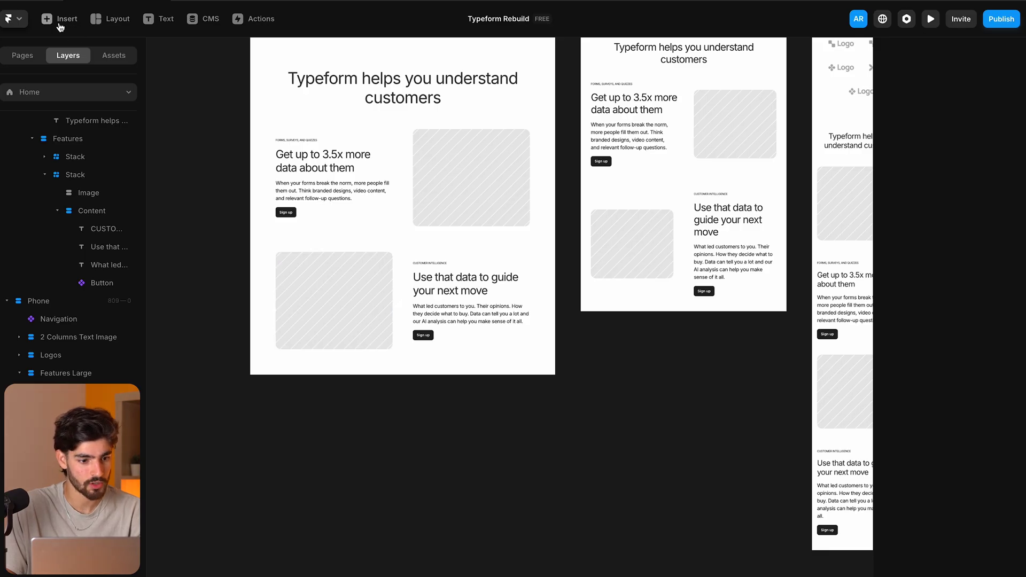
pyautogui.click(60, 18)
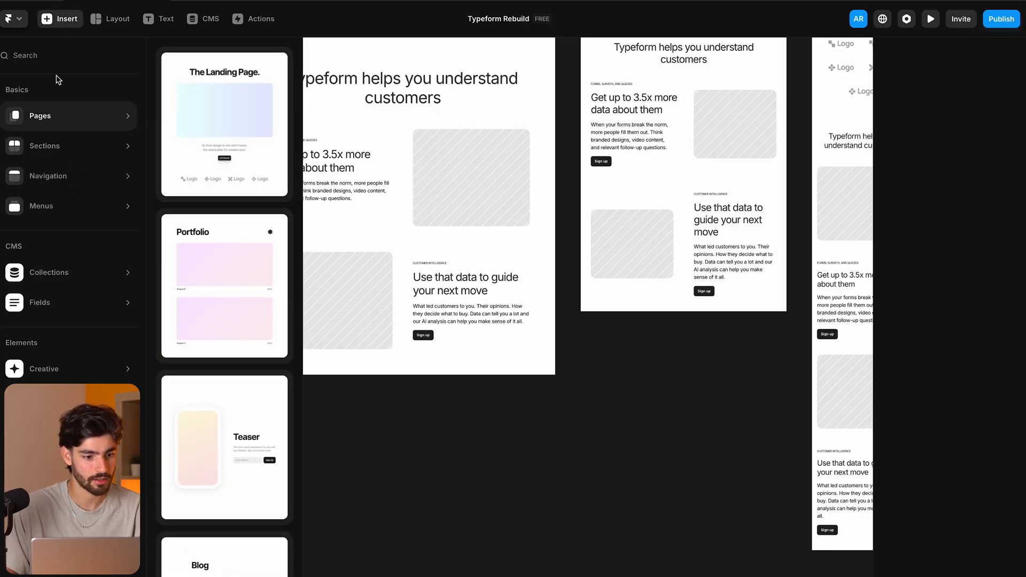
pyautogui.click(40, 56)
pyautogui.write('testimoni')
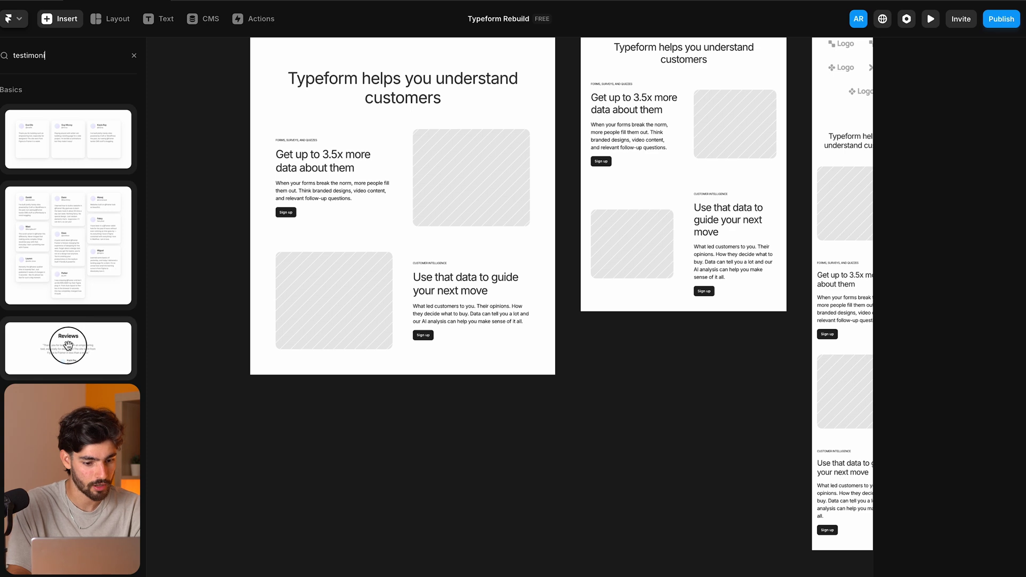
pyautogui.moveTo(68, 345); pyautogui.dragTo(363, 385)
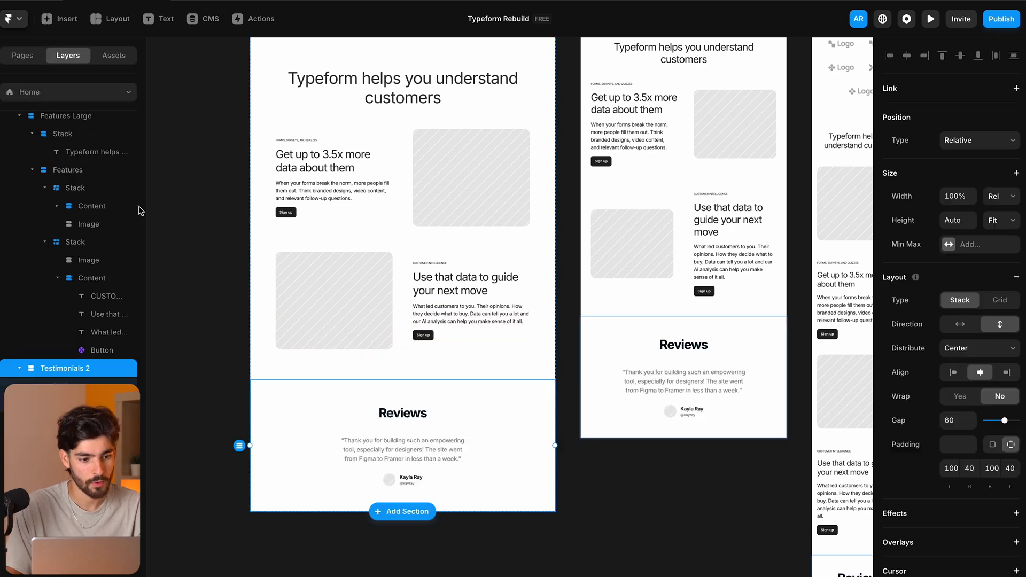
pyautogui.click(72, 20)
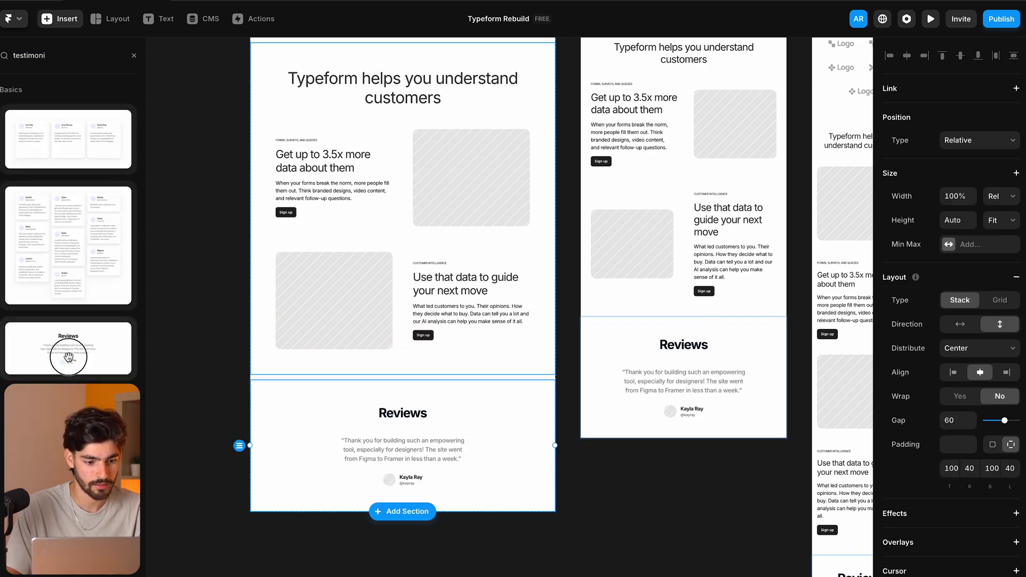
pyautogui.click(68, 357)
pyautogui.hotkey('ctrl', 'z')
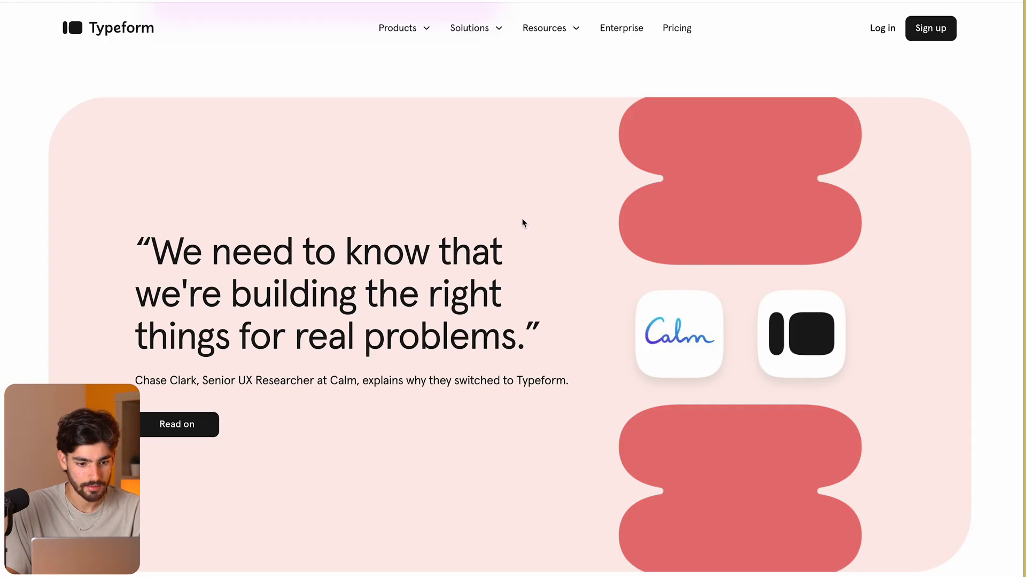
# Replace the desktop review quote with the original site's "We need to know that we're building the right things for real problems.".
pyautogui.doubleClick(245, 245)
pyautogui.tripleClick(246, 245)
pyautogui.hotkey('ctrl', 'c')
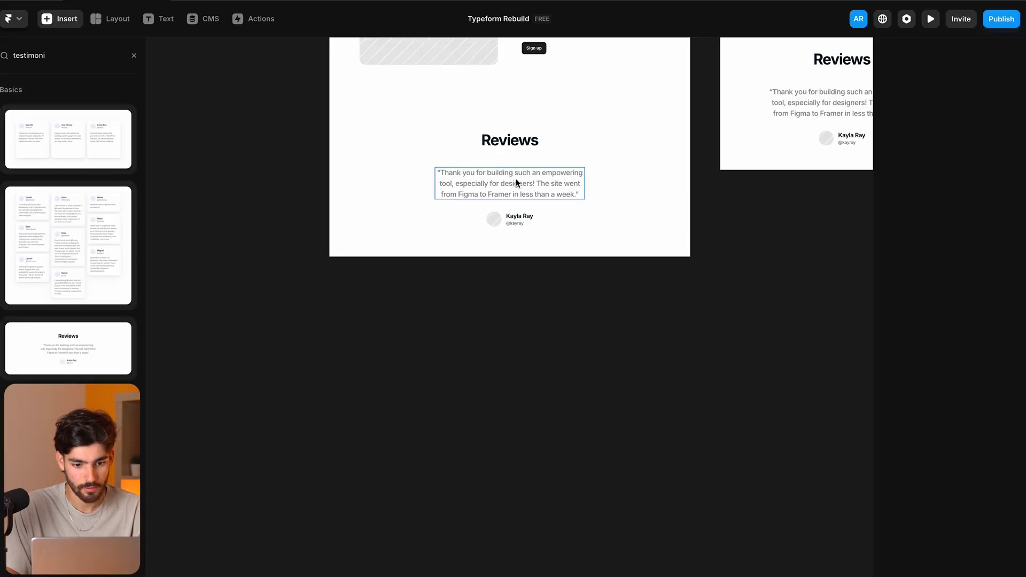
pyautogui.doubleClick(513, 183)
pyautogui.hotkey('ctrl', 'v')
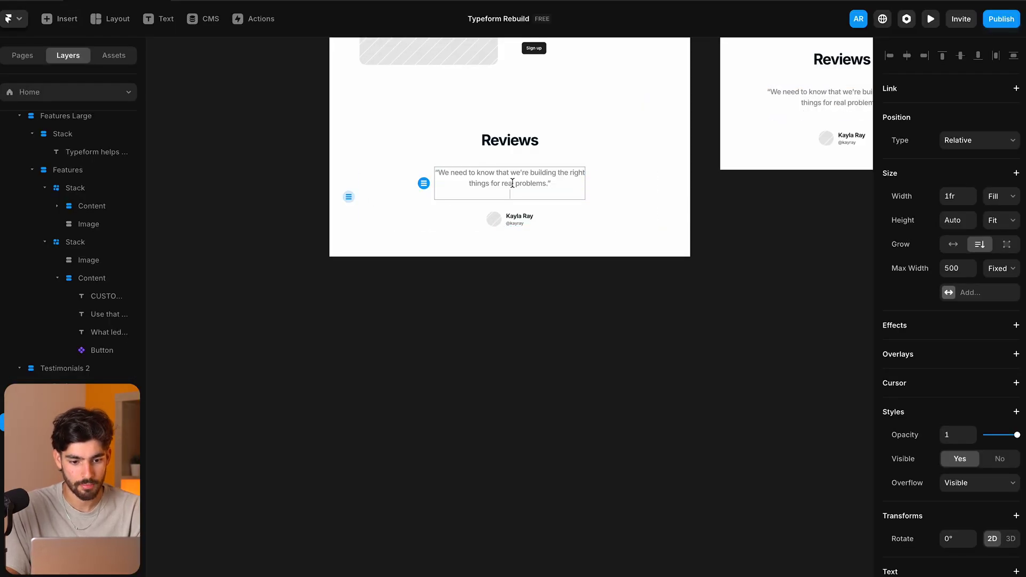
# Capture the original site's pink testimonial card as an image and place it on the canvas beside the desktop Reviews section.
pyautogui.scroll(3, 506, 210)
pyautogui.scroll(-3, 507, 210)
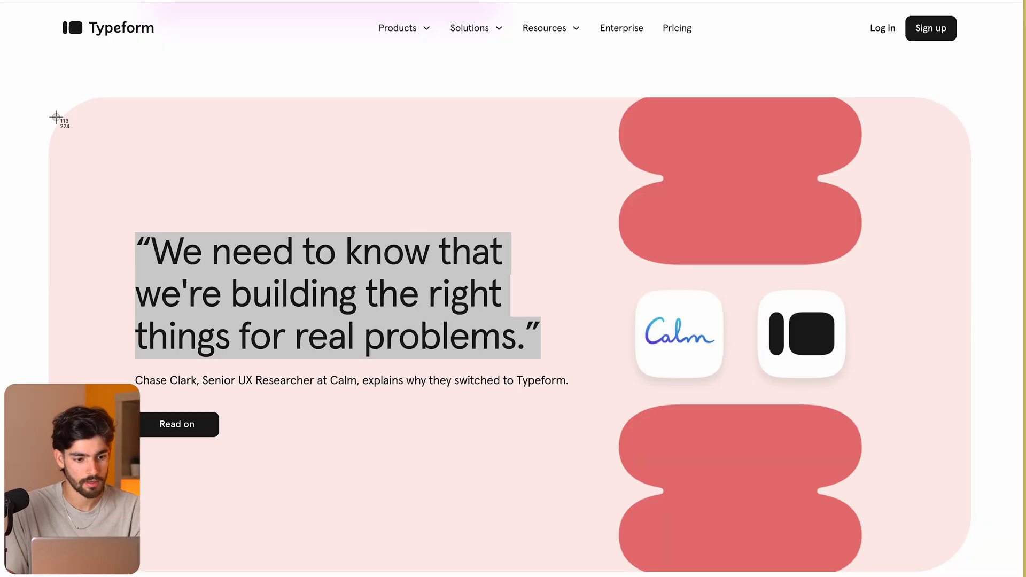
pyautogui.moveTo(21, 88); pyautogui.dragTo(999, 576)
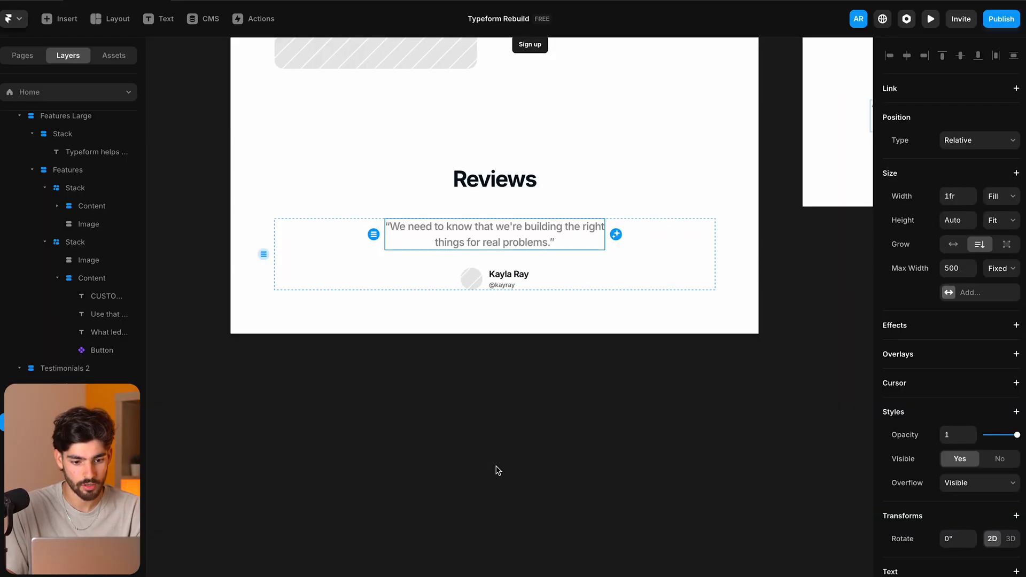
pyautogui.scroll(3, 497, 471)
pyautogui.hotkey('ctrl', 'v')
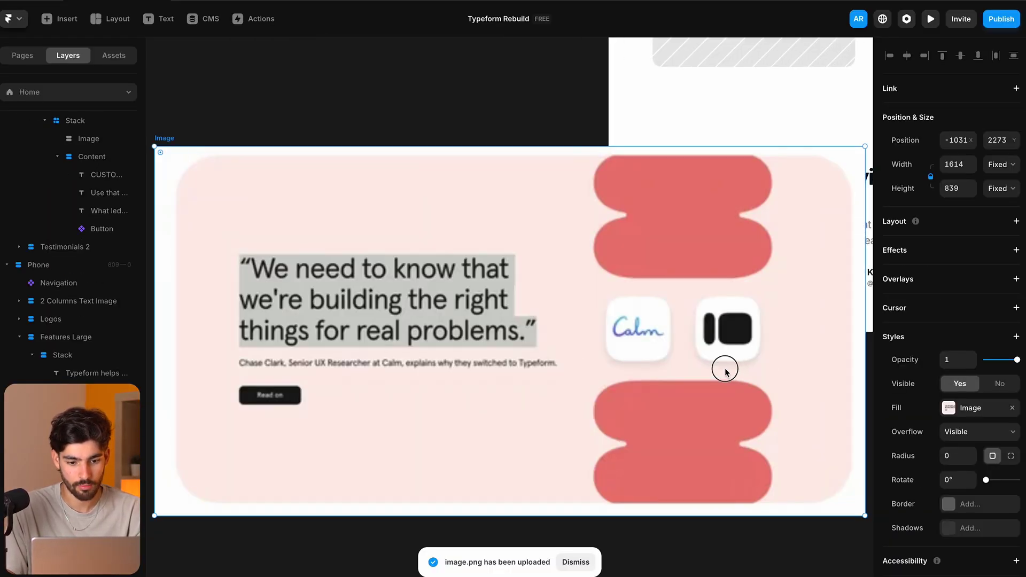
pyautogui.moveTo(726, 371); pyautogui.dragTo(454, 188)
pyautogui.click(579, 368)
pyautogui.hscroll(2, 578, 370)
pyautogui.scroll(-3, 577, 369)
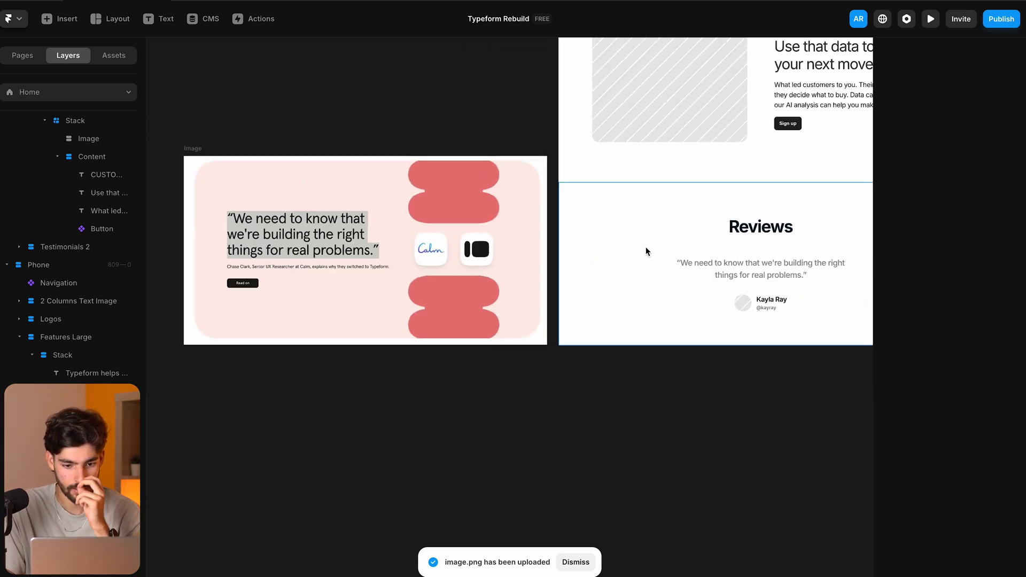
# Inspect the layout settings of the desktop Reviews section and its quote stack against the pasted reference image.
pyautogui.click(646, 230)
pyautogui.hscroll(2, 645, 225)
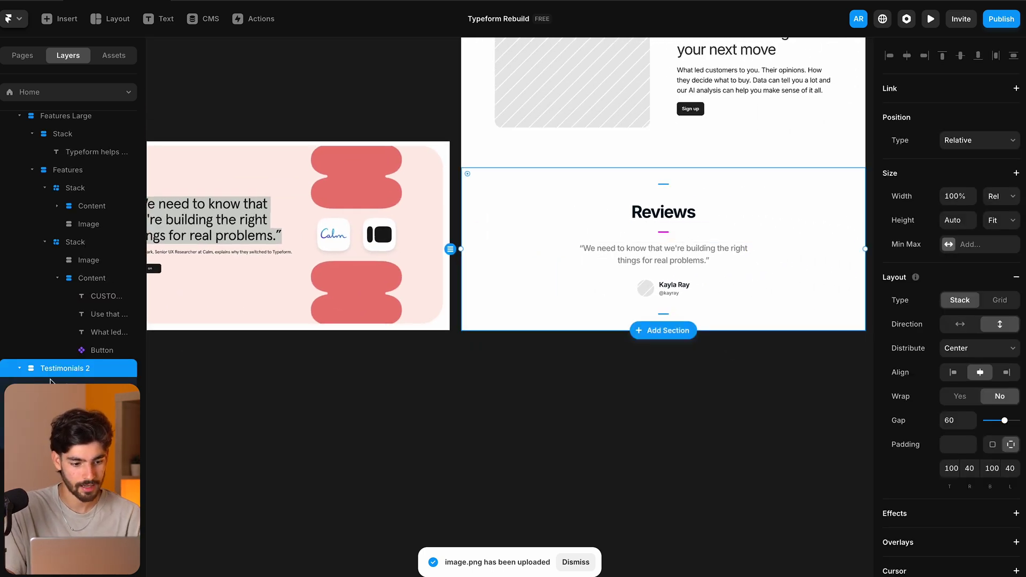
pyautogui.doubleClick(662, 267)
pyautogui.hscroll(-2, 311, 319)
pyautogui.scroll(-1, 311, 320)
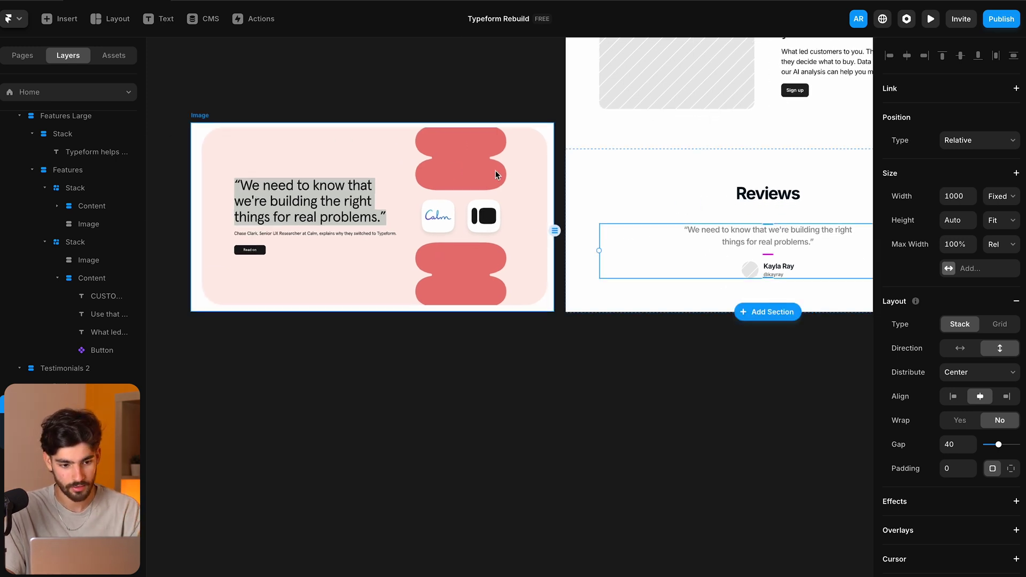
pyautogui.click(414, 446)
# Draw a frame about 1027 by 519 over the pink card in the reference image.
pyautogui.scroll(2, 251, 254)
pyautogui.hscroll(-1, 251, 254)
pyautogui.scroll(1, 251, 254)
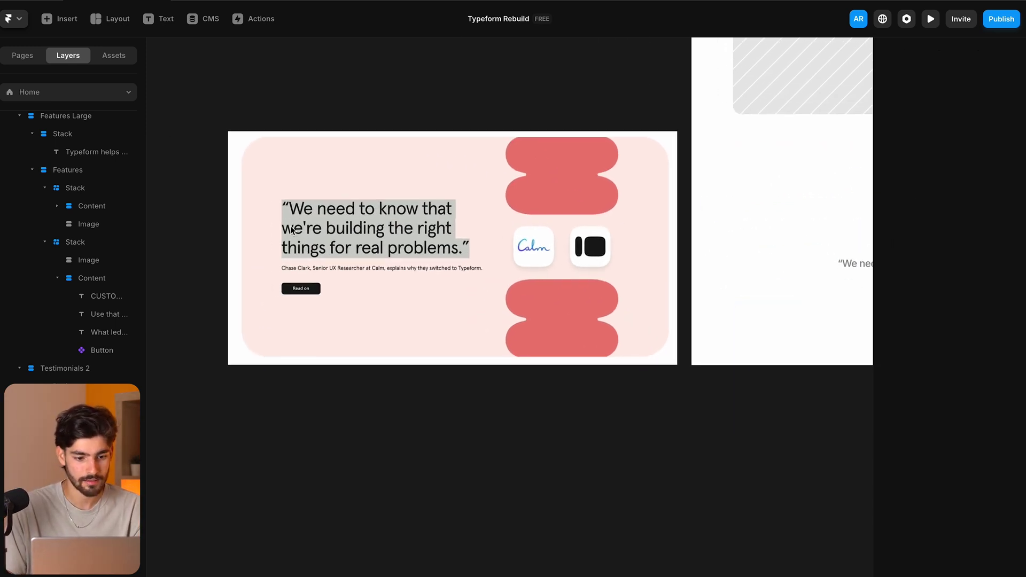
pyautogui.press('f')
pyautogui.moveTo(242, 142); pyautogui.dragTo(671, 359)
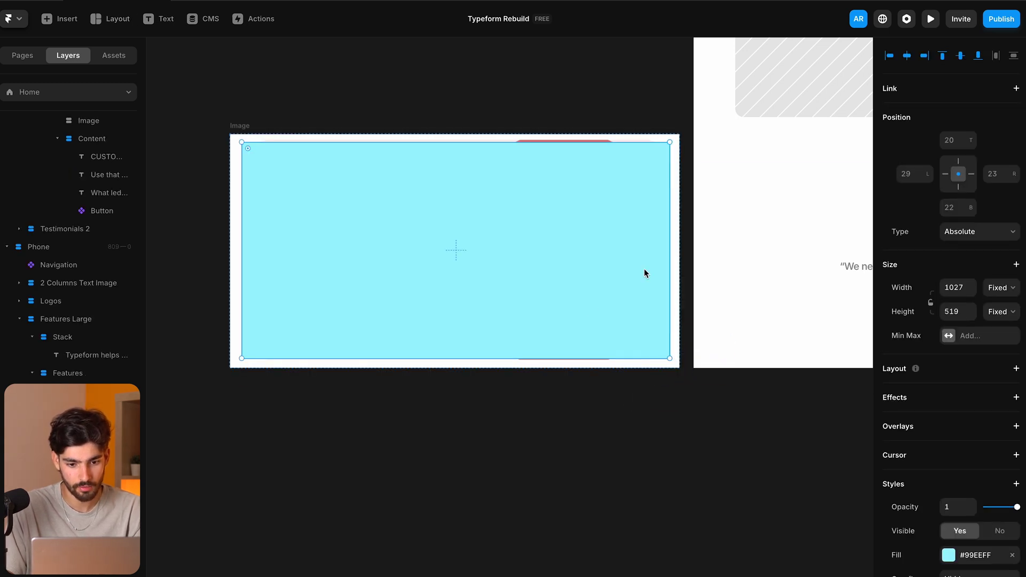
# Remove the fill of the frame over the pink card and give it a solid border.
pyautogui.scroll(-3, 952, 565)
pyautogui.click(1012, 424)
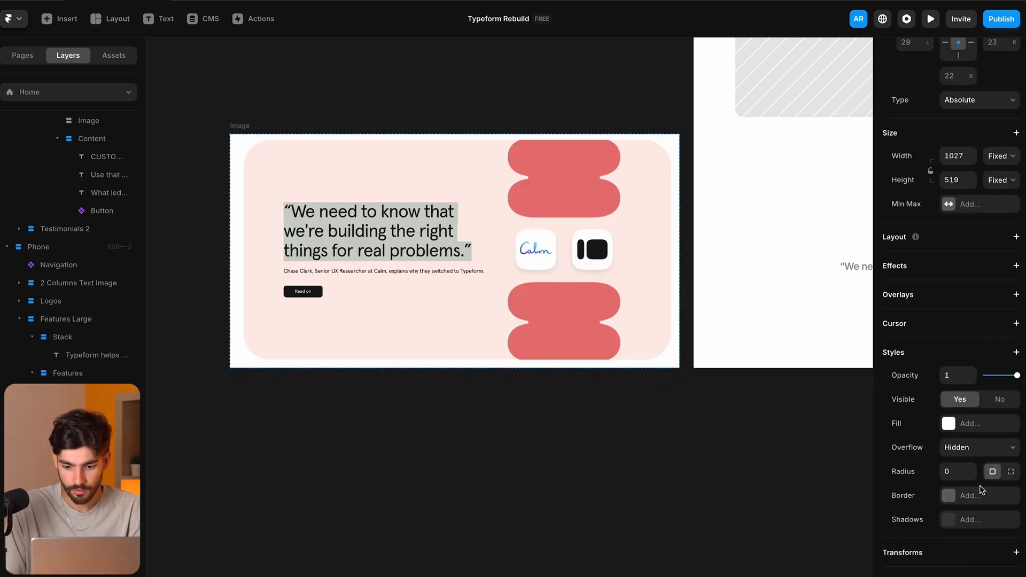
pyautogui.click(955, 498)
pyautogui.click(449, 448)
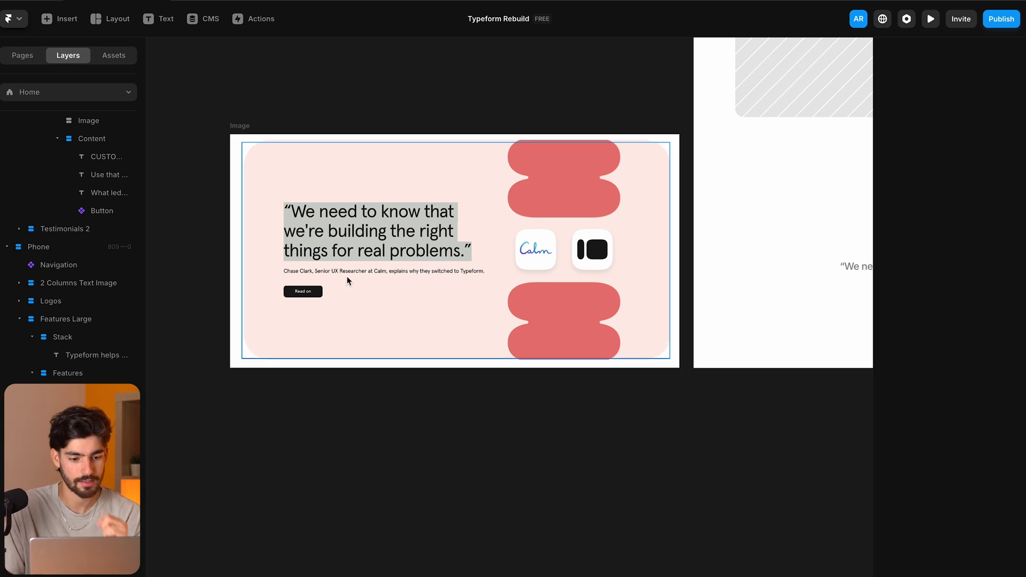
# Duplicate the outlined frame and narrow the copy to about 598 wide over the card's quote area.
pyautogui.scroll(2, 348, 282)
pyautogui.click(754, 244)
pyautogui.press('super+c')
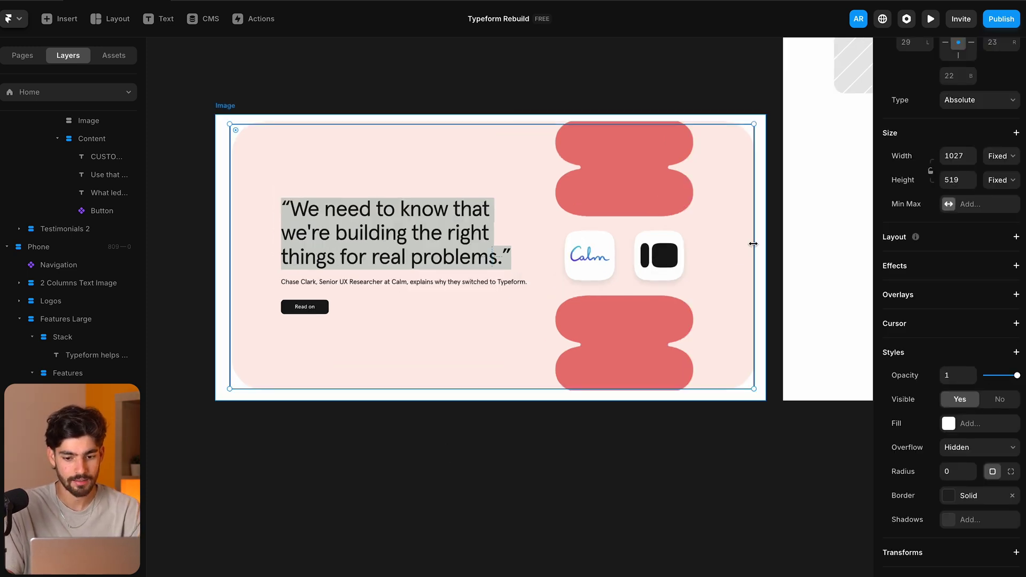
pyautogui.press('super+v')
pyautogui.moveTo(650, 233); pyautogui.dragTo(633, 159)
pyautogui.moveTo(756, 301); pyautogui.dragTo(537, 301)
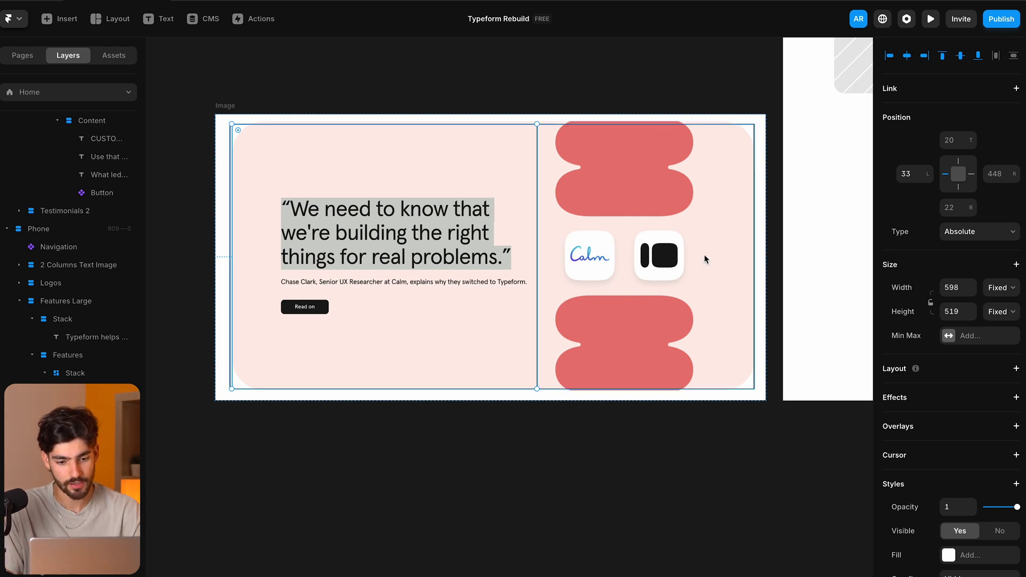
# Copy the red shapes and logos illustration from the original Typeform site and paste it onto the Framer canvas below the reference card.
pyautogui.press('super+Tab')
pyautogui.rightClick(730, 213)
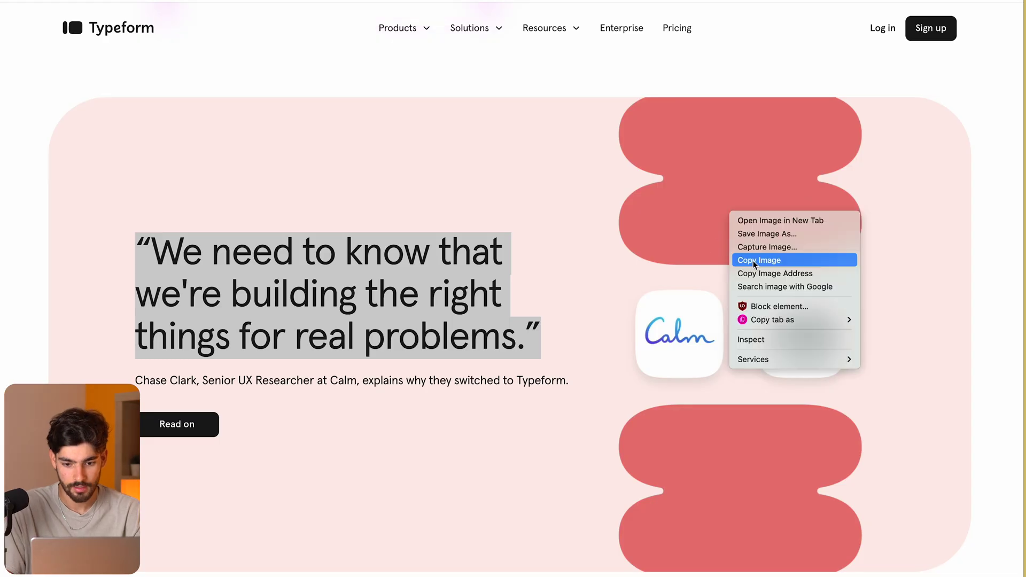
pyautogui.click(768, 341)
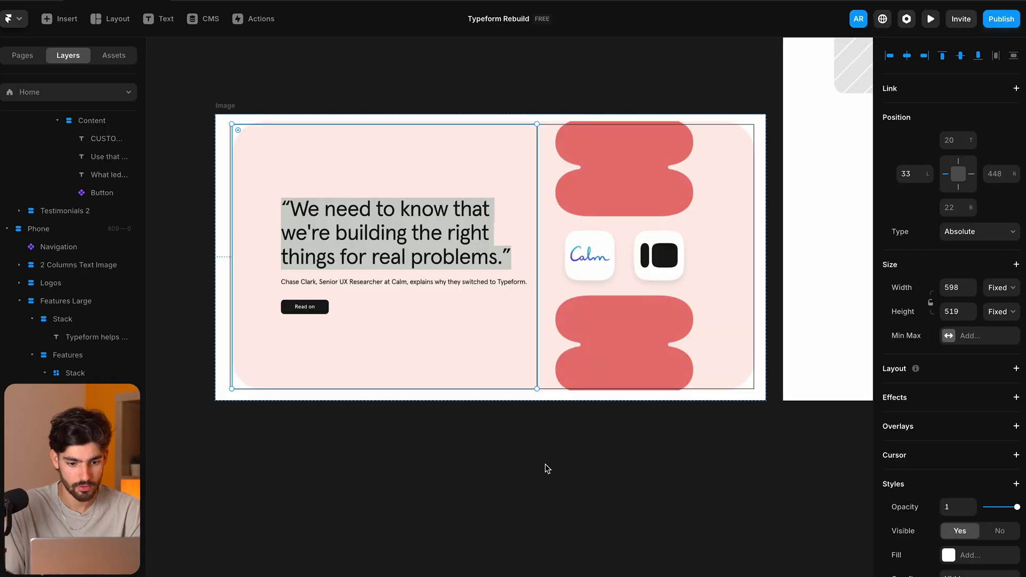
pyautogui.hscroll(9, 546, 468)
pyautogui.click(680, 268)
pyautogui.click(419, 512)
pyautogui.hscroll(-4, 420, 512)
pyautogui.press('super+v')
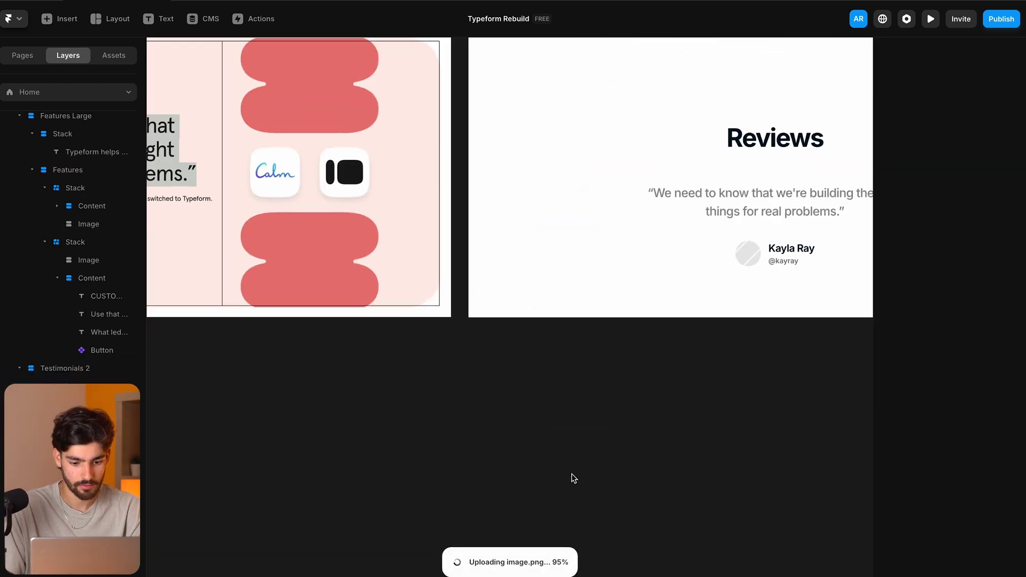
pyautogui.scroll(-2, 508, 474)
pyautogui.click(483, 420)
pyautogui.scroll(-3, 484, 420)
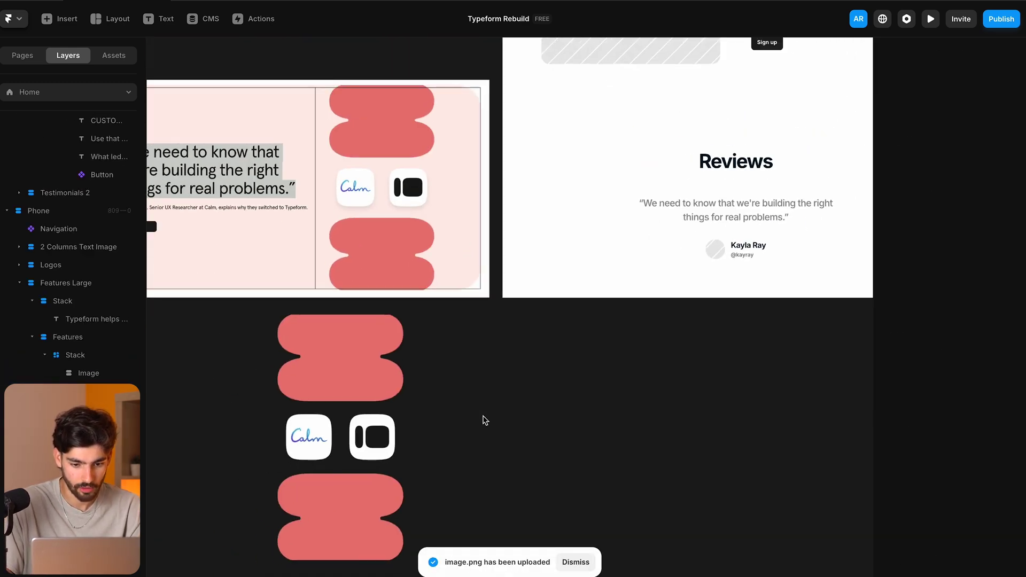
# Replace the desktop Reviews heading's text with a copy of the quote below it.
pyautogui.hscroll(3, 515, 370)
pyautogui.scroll(1, 515, 371)
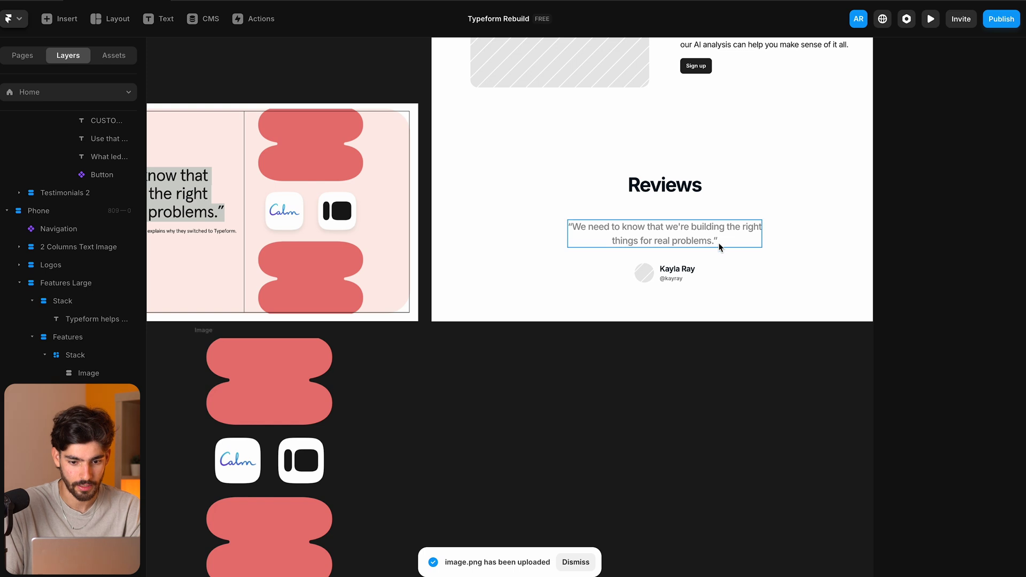
pyautogui.click(668, 185)
pyautogui.hscroll(-5, 658, 191)
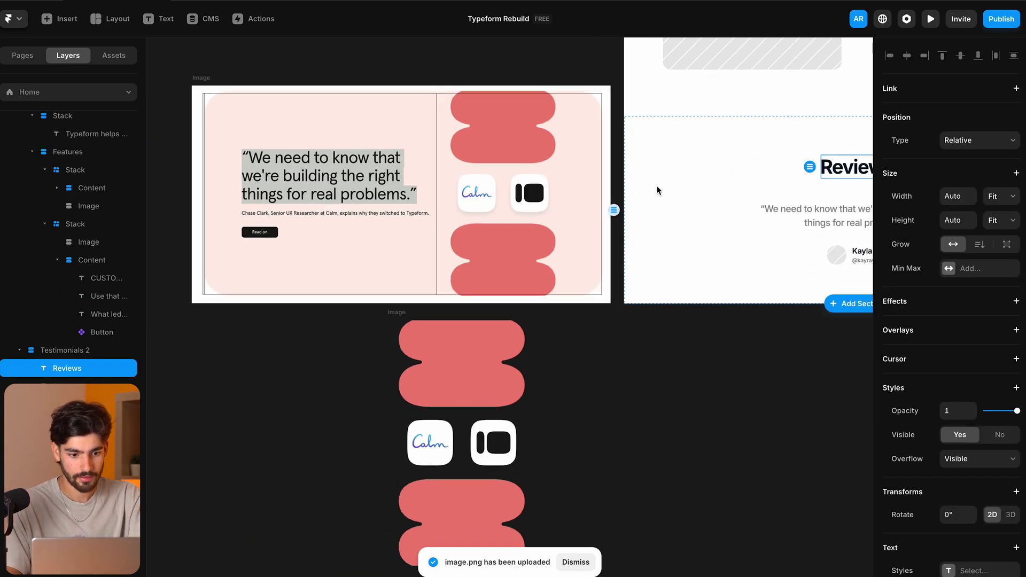
pyautogui.hscroll(3, 657, 190)
pyautogui.scroll(1, 658, 191)
pyautogui.doubleClick(815, 246)
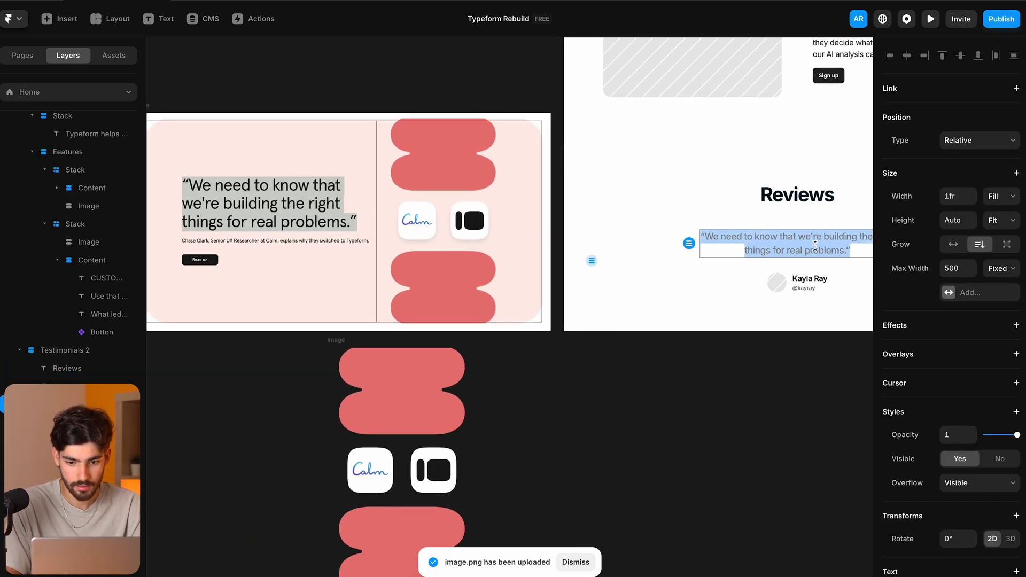
pyautogui.click(801, 194)
pyautogui.doubleClick(802, 194)
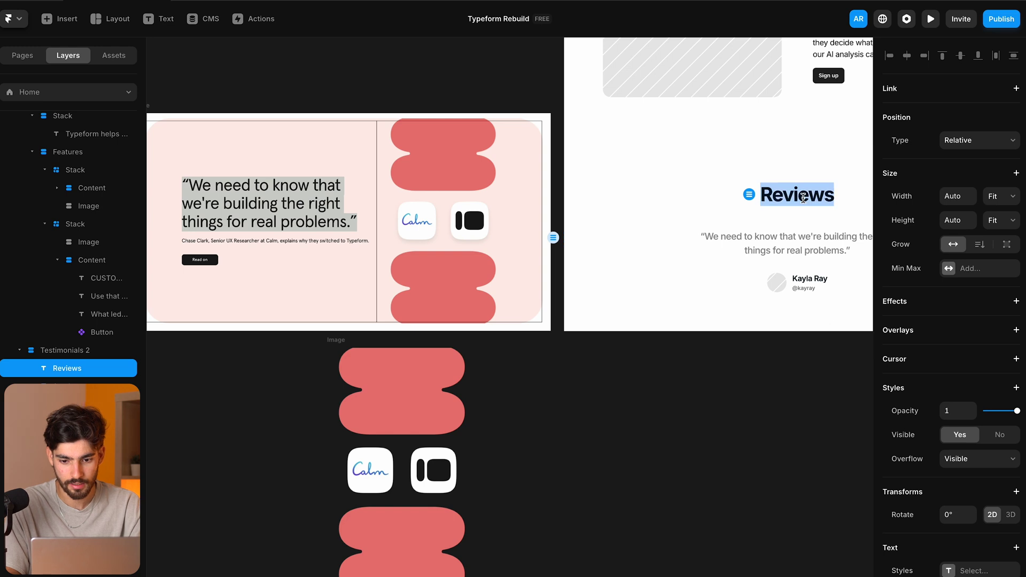
pyautogui.hotkey('ctrl', 'v')
pyautogui.click(787, 230)
# Delete the duplicated heading above the quote and style the remaining quote at 34 px, Regular weight, in #000000.
pyautogui.click(774, 190)
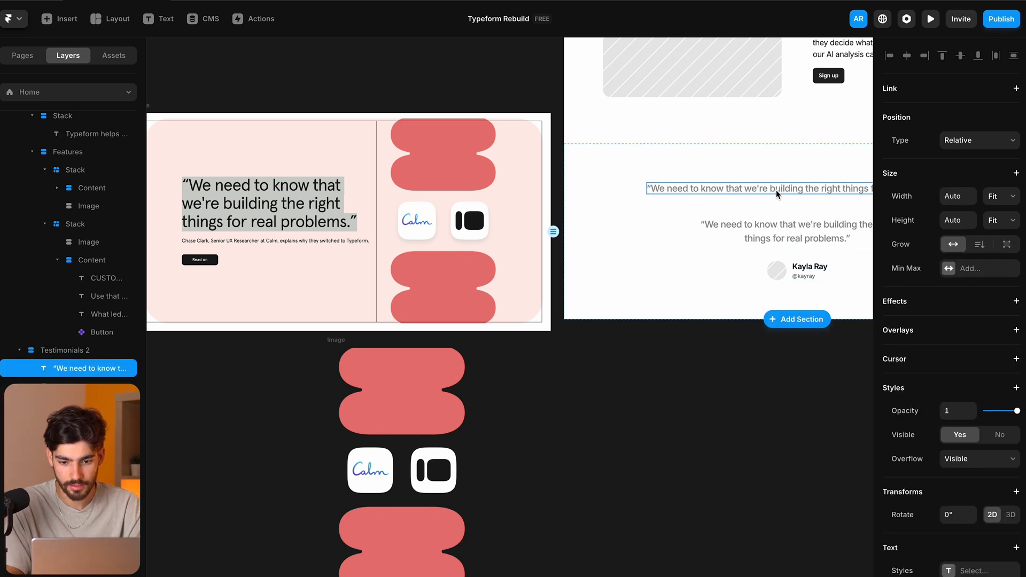
pyautogui.press('Delete')
pyautogui.click(771, 194)
pyautogui.scroll(-5, 968, 326)
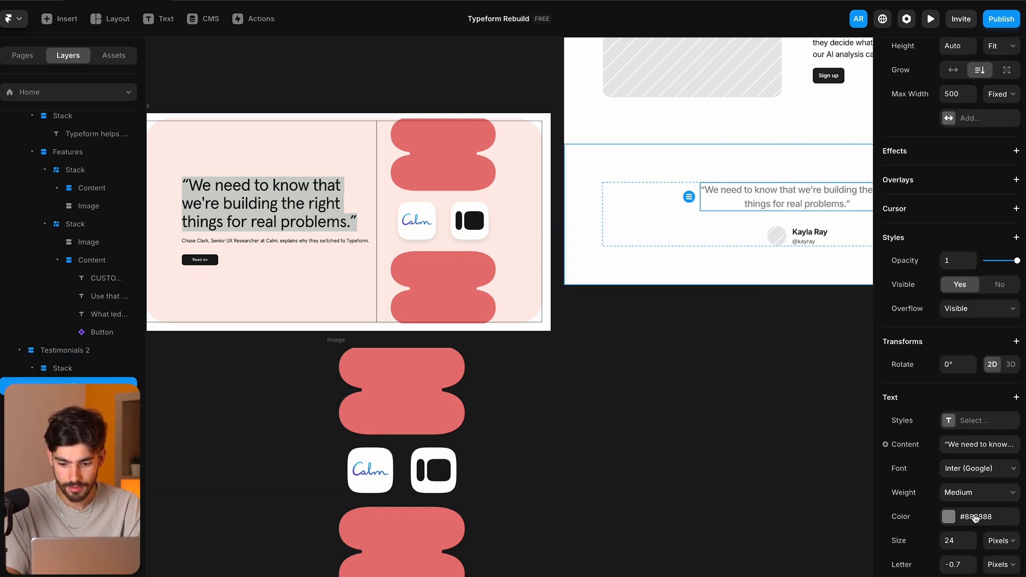
pyautogui.write('34')
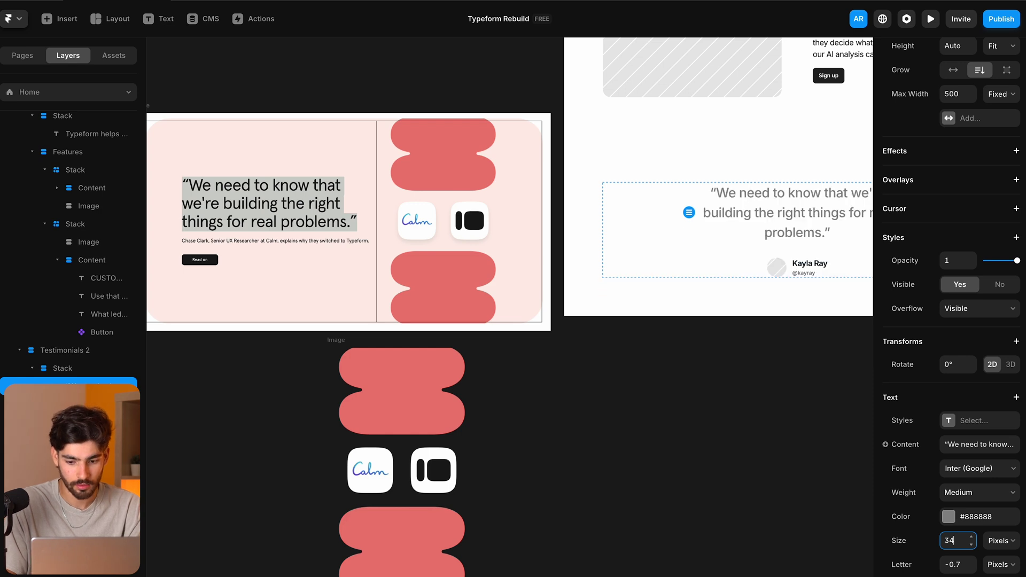
pyautogui.click(964, 487)
pyautogui.click(962, 466)
pyautogui.click(949, 518)
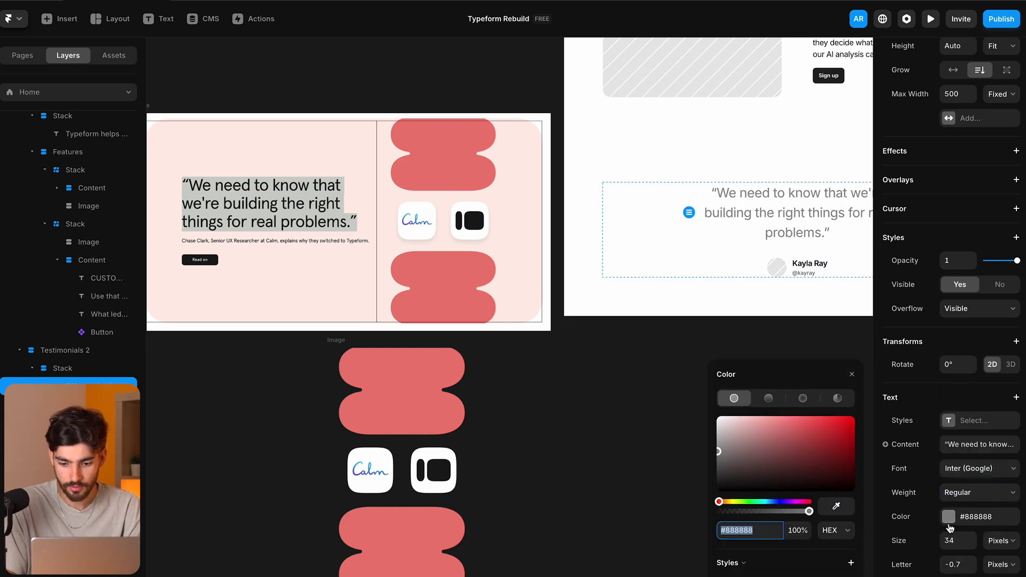
pyautogui.moveTo(778, 463); pyautogui.dragTo(545, 508)
pyautogui.click(570, 481)
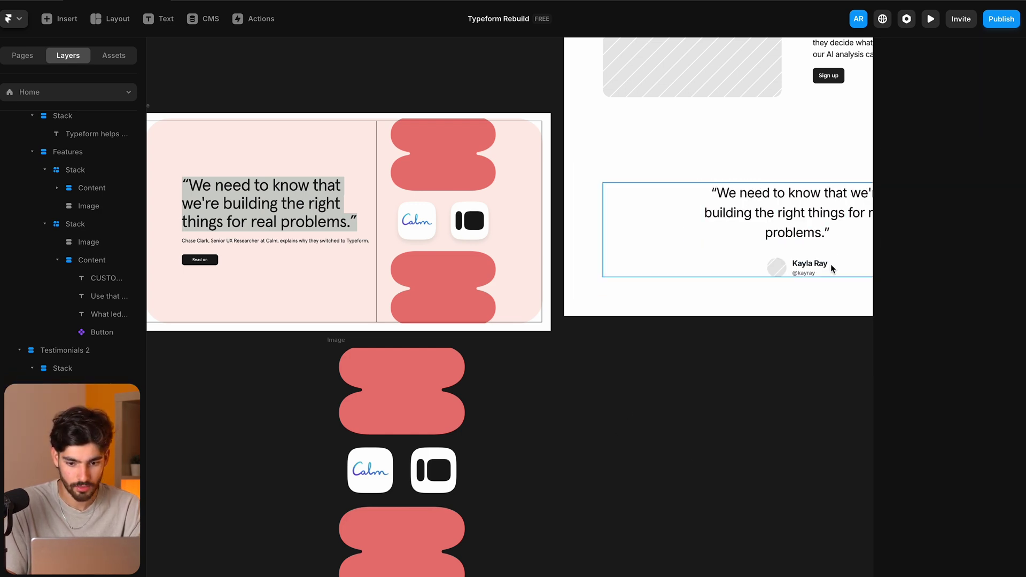
# Left-align the quote text and its stack's contents, and switch the stack's width to relative.
pyautogui.click(737, 235)
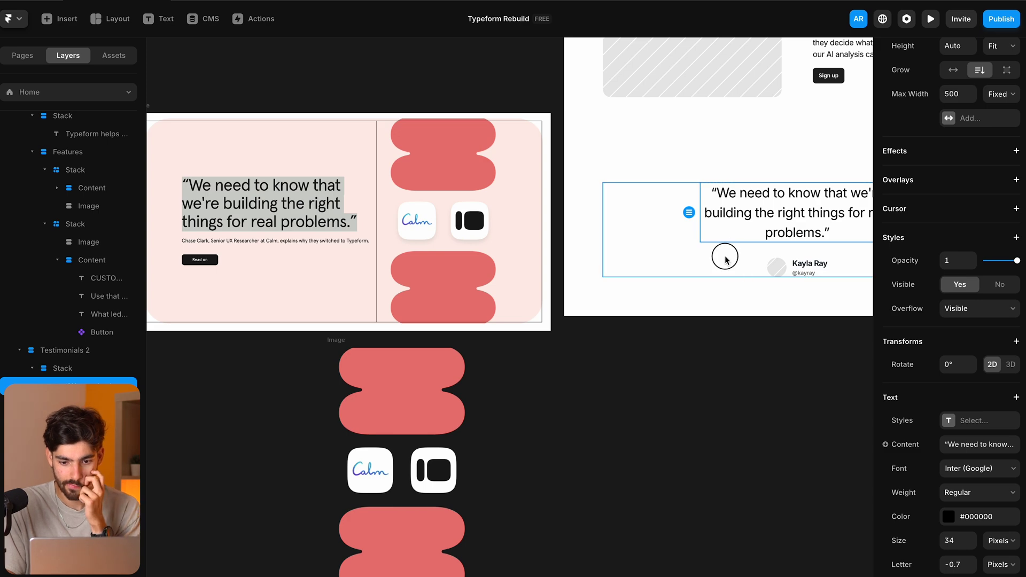
pyautogui.scroll(-3, 955, 499)
pyautogui.click(954, 437)
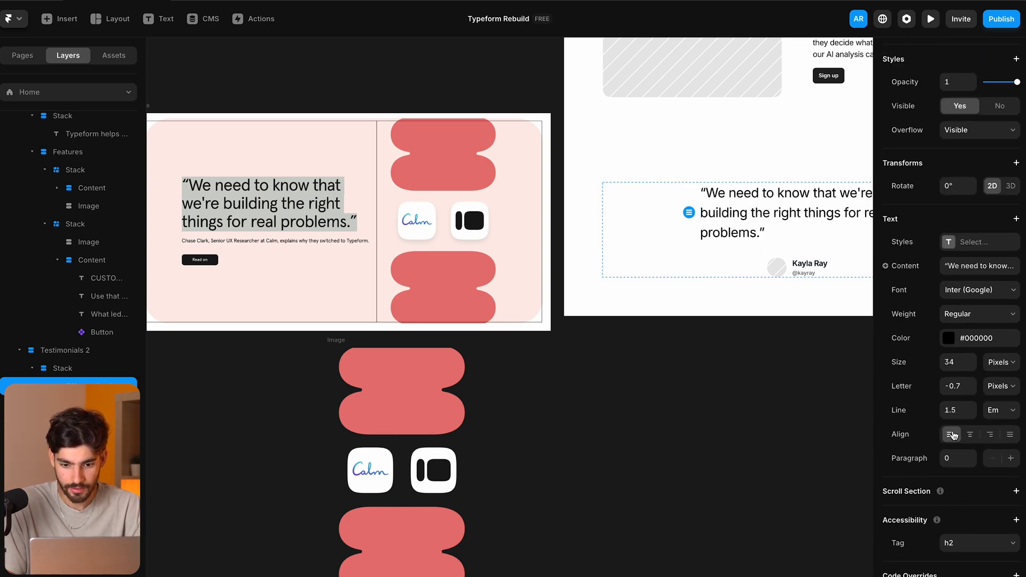
pyautogui.click(661, 246)
pyautogui.scroll(1, 659, 243)
pyautogui.scroll(-3, 659, 244)
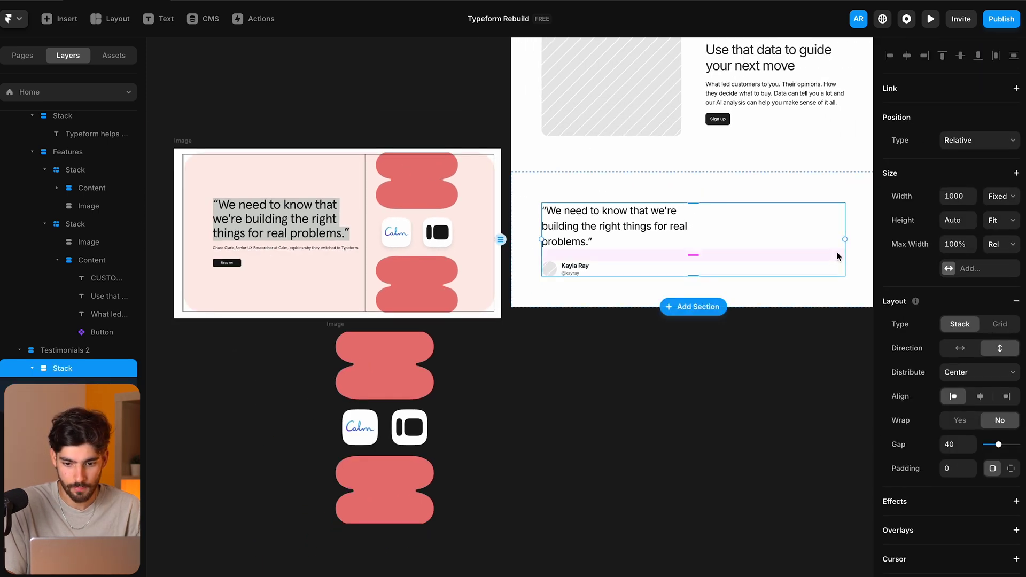
pyautogui.click(1000, 196)
pyautogui.click(997, 213)
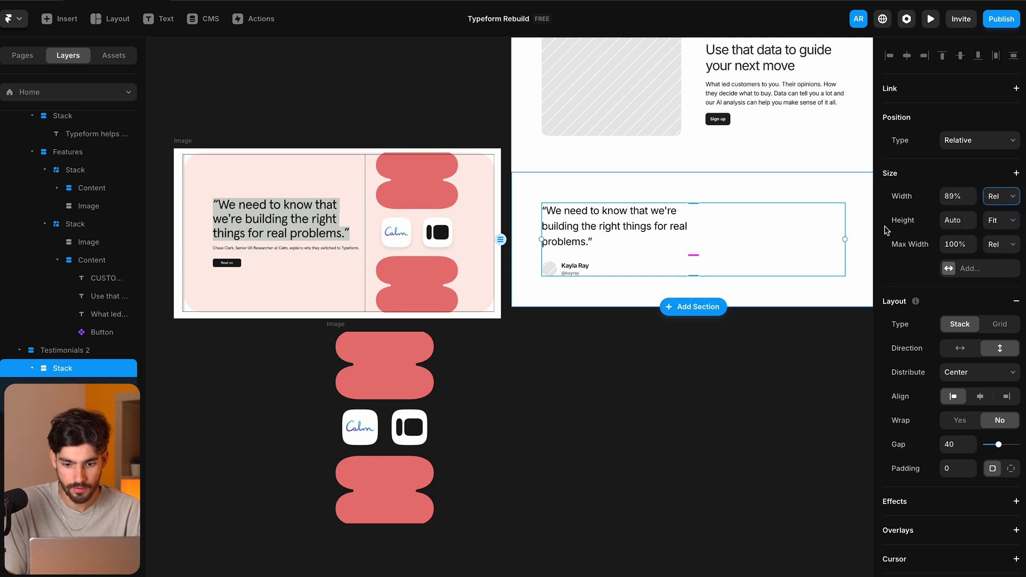
# Copy the red illustration from the canvas into the desktop Testimonials 2 section below the quote stack.
pyautogui.click(378, 449)
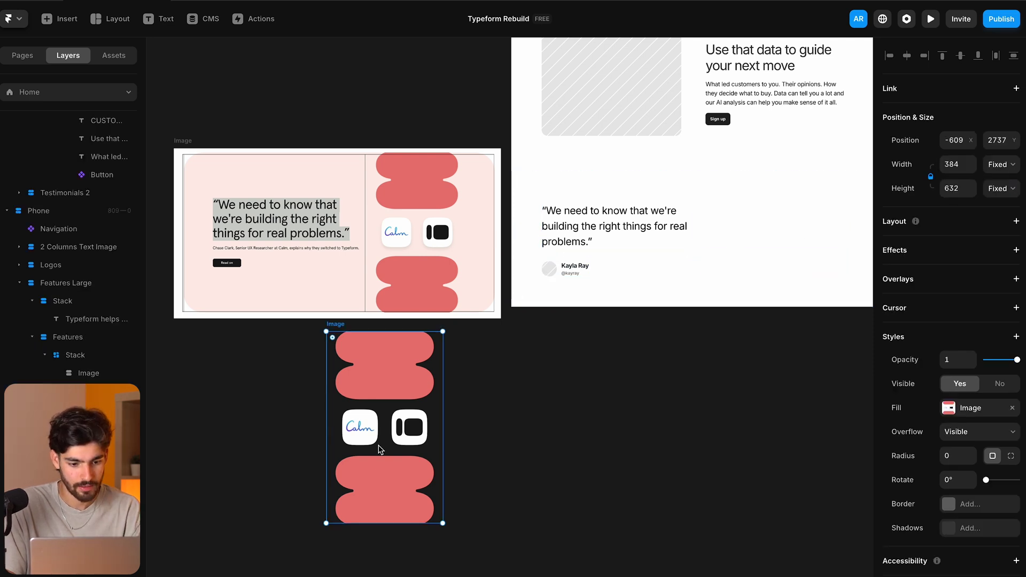
pyautogui.hscroll(3, 583, 302)
pyautogui.click(599, 260)
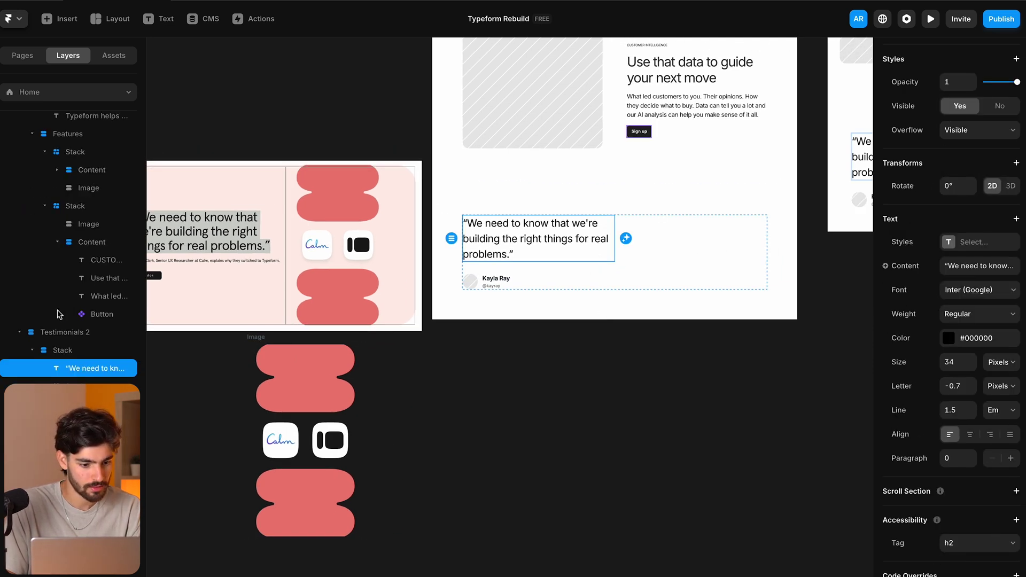
pyautogui.click(65, 332)
pyautogui.hotkey('ctrl', 'v')
pyautogui.click(722, 321)
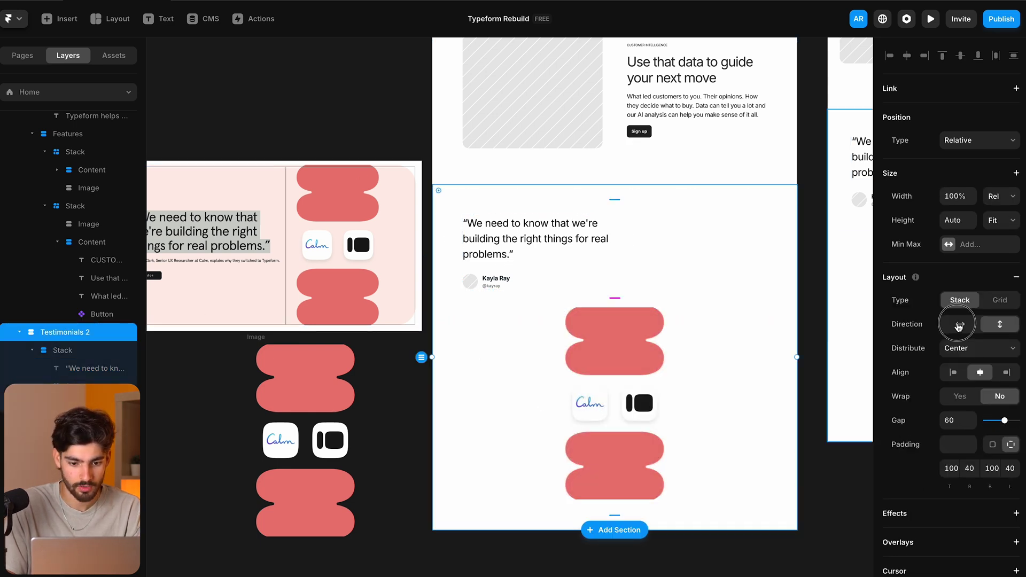
# Arrange the Testimonials 2 section horizontally and set the quote stack's width to Fit Content.
pyautogui.click(959, 325)
pyautogui.click(992, 199)
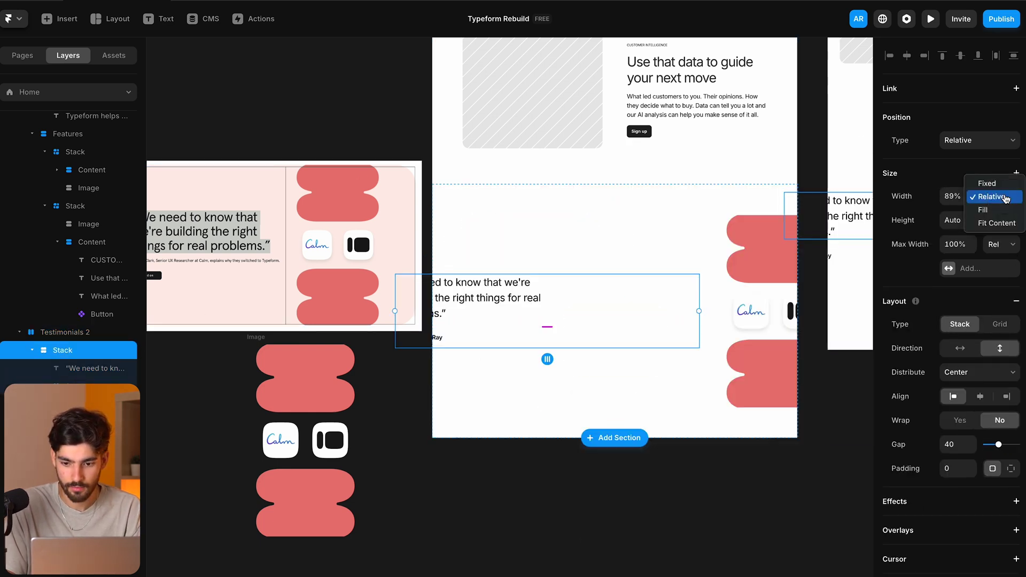
pyautogui.click(983, 210)
pyautogui.click(995, 196)
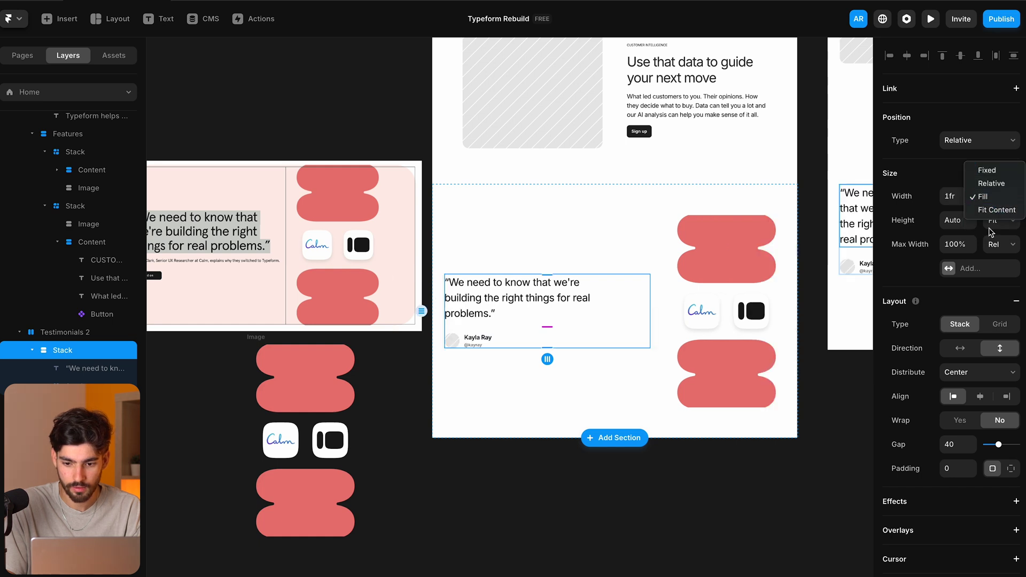
pyautogui.click(997, 210)
# Wrap the quote stack and illustration inside Testimonials 2 in a new horizontal stack with Fill width.
pyautogui.click(588, 498)
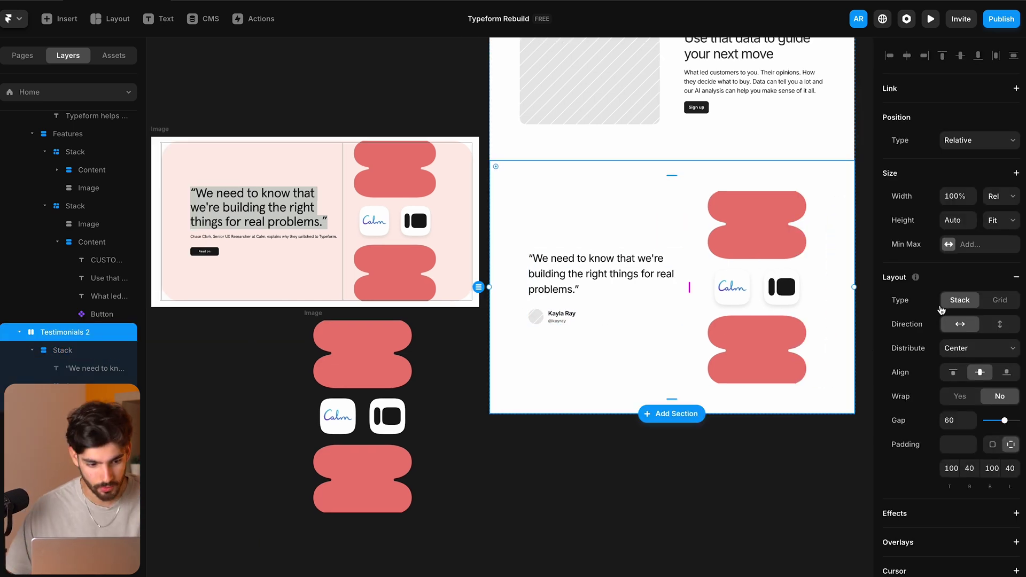
pyautogui.rightClick(79, 336)
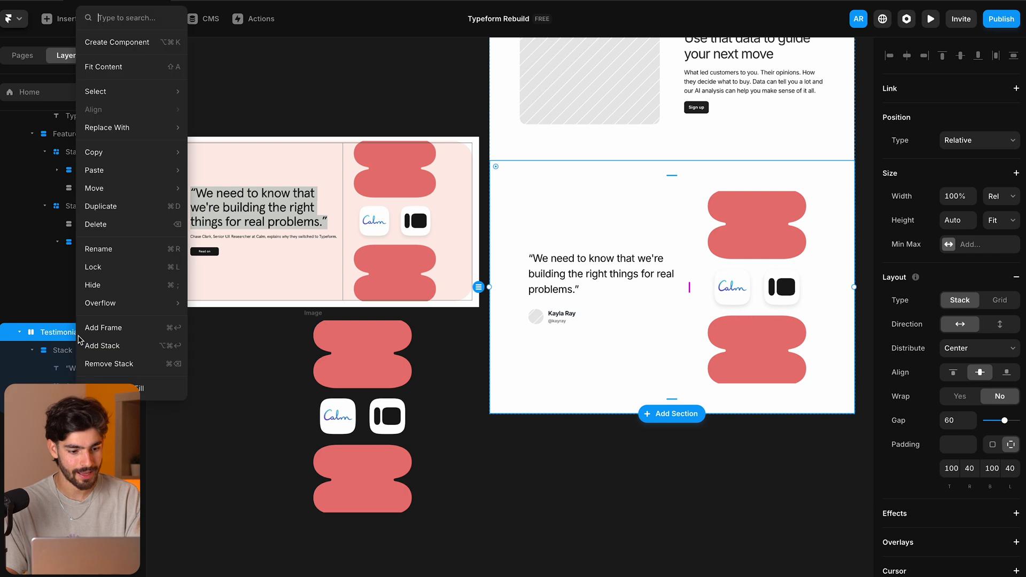
pyautogui.click(88, 345)
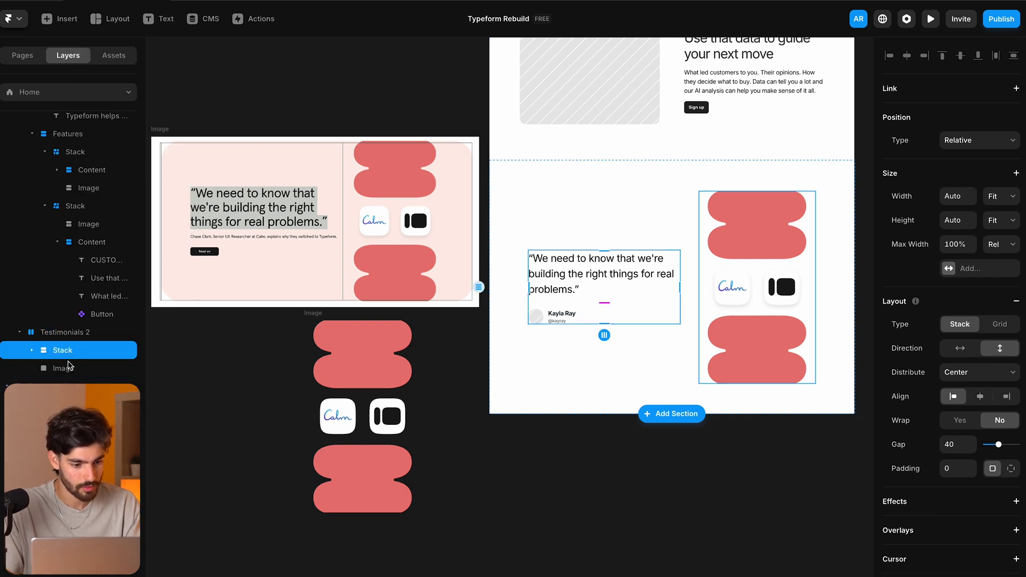
pyautogui.rightClick(68, 368)
pyautogui.click(90, 306)
pyautogui.hscroll(1, 666, 380)
# Fill the new card stack with the pink #FFEEE9 sampled from the reference image and round its corners to 142.
pyautogui.hotkey('ctrl', 'c')
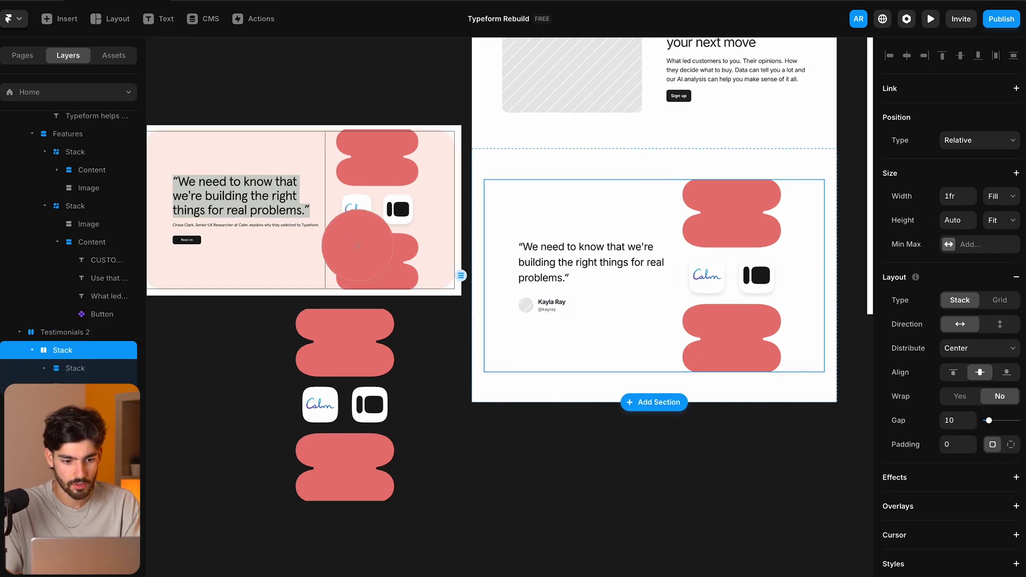
pyautogui.click(436, 203)
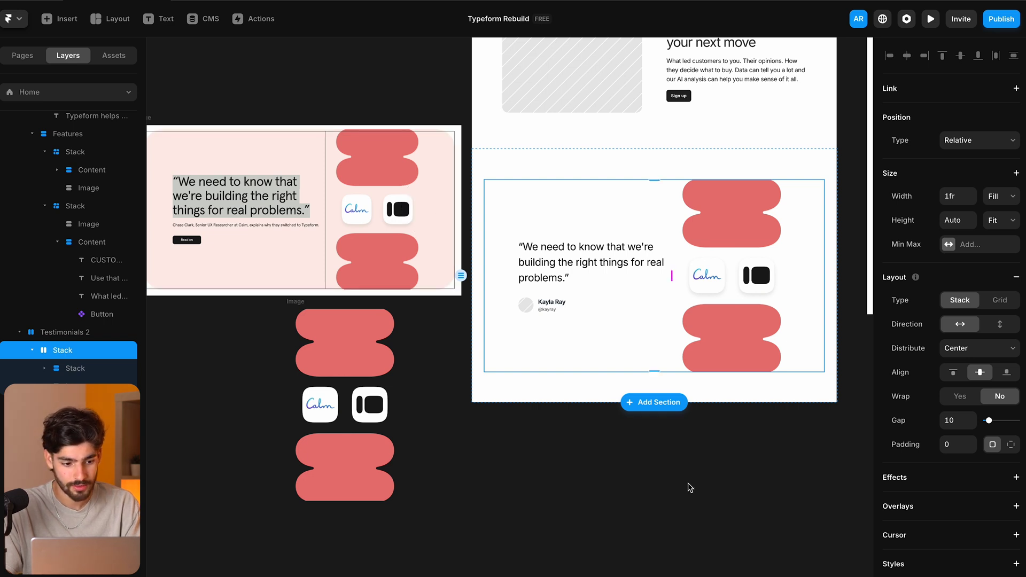
pyautogui.scroll(-5, 994, 529)
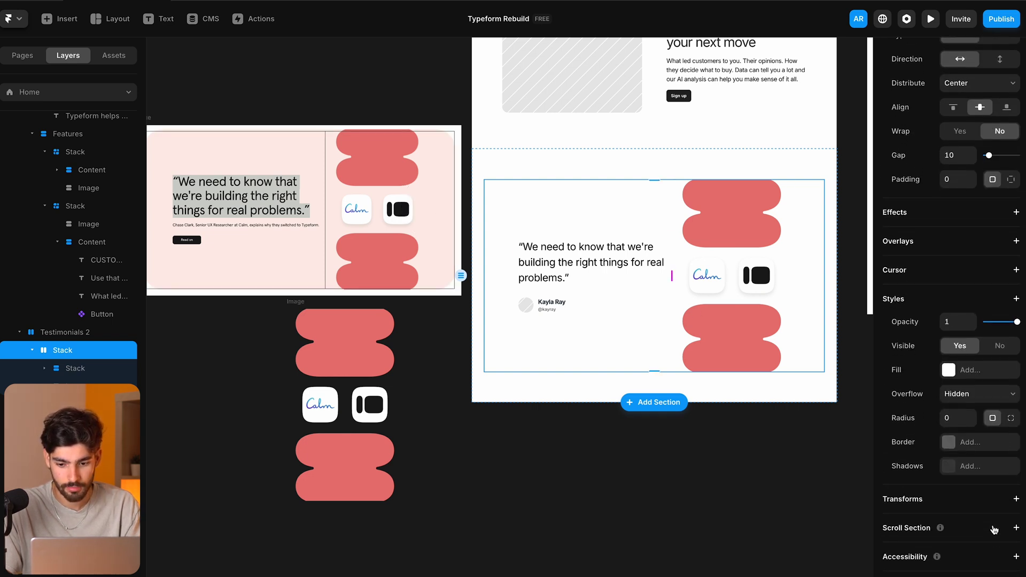
pyautogui.click(956, 373)
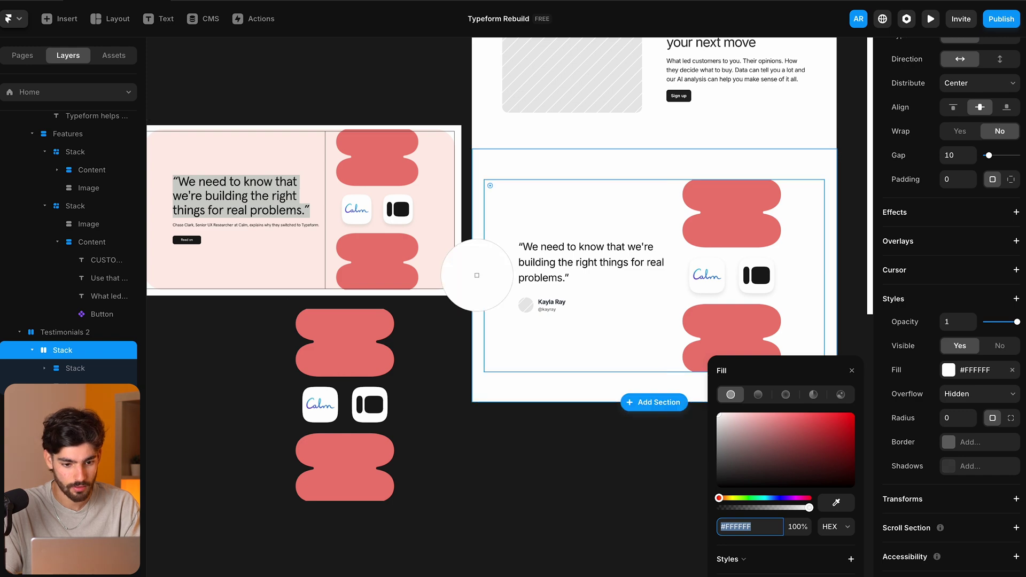
pyautogui.click(579, 457)
pyautogui.moveTo(491, 188); pyautogui.dragTo(534, 221)
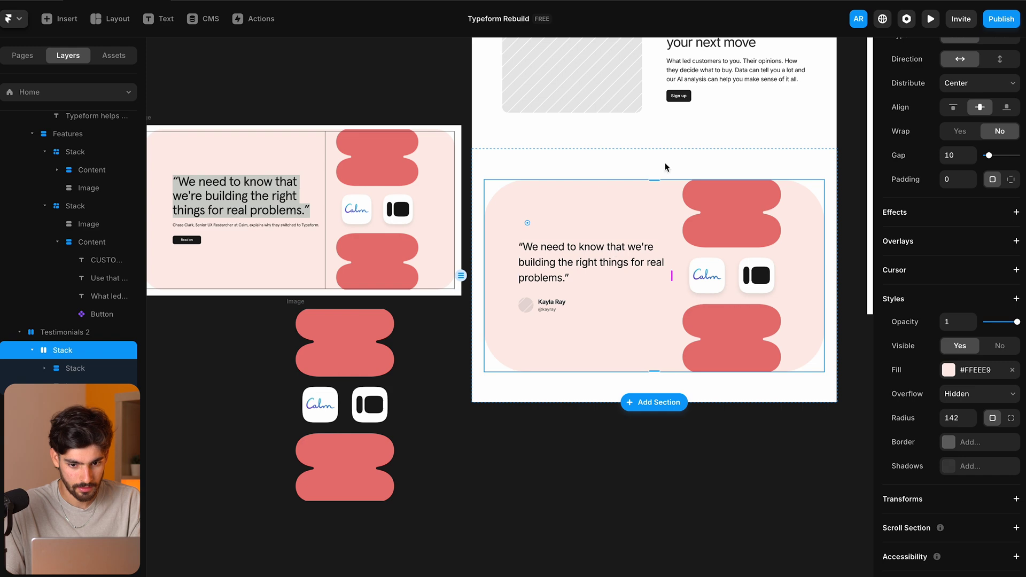
# Copy the Sign up button into the quote stack below the author details and remove the author's avatar.
pyautogui.click(680, 97)
pyautogui.moveTo(684, 98); pyautogui.dragTo(528, 293)
pyautogui.click(530, 295)
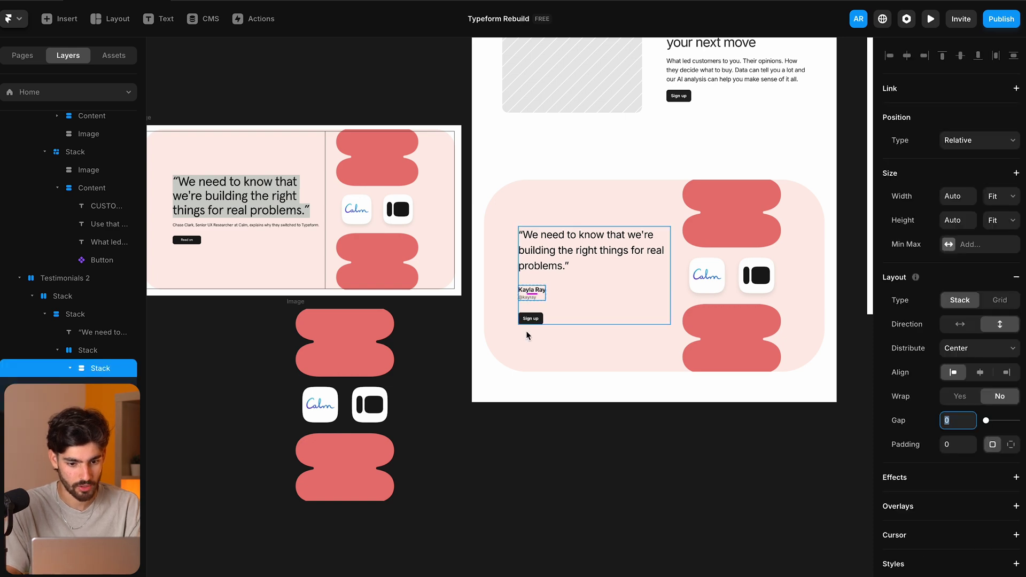
# Examine the testimonial card on the tablet and phone breakpoints and the mobile layout of the reference Typeform site in the browser.
pyautogui.hscroll(5, 577, 350)
pyautogui.hscroll(3, 577, 350)
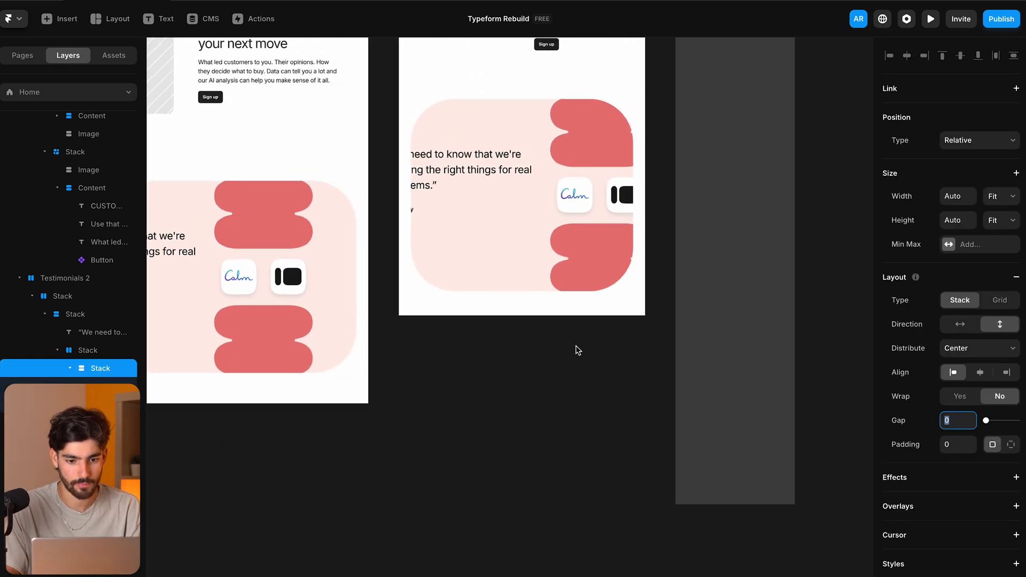
pyautogui.scroll(-1, 537, 364)
pyautogui.hscroll(-2, 536, 369)
pyautogui.scroll(2, 537, 369)
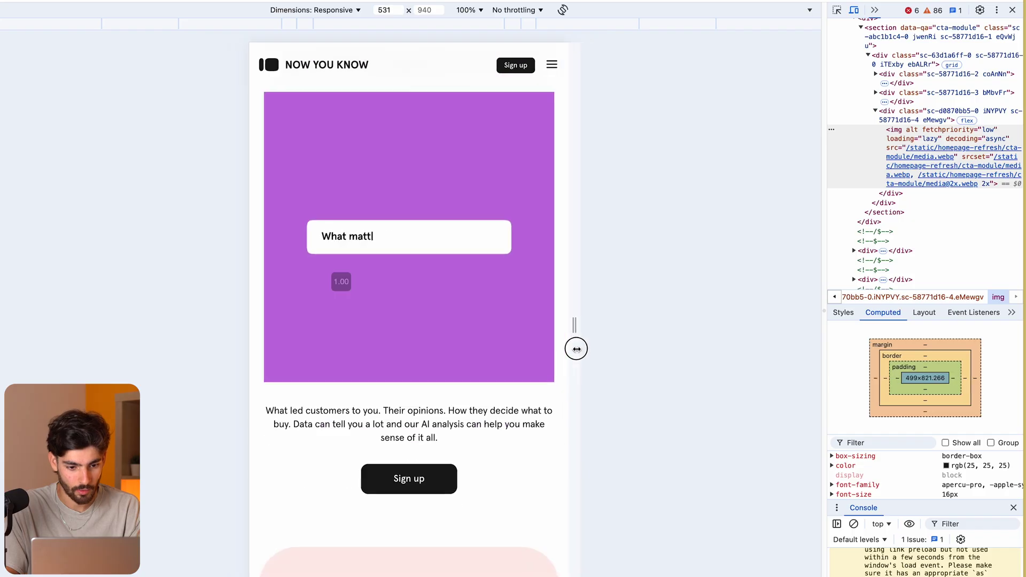
pyautogui.scroll(-10, 474, 435)
pyautogui.scroll(-5, 476, 436)
pyautogui.scroll(5, 476, 437)
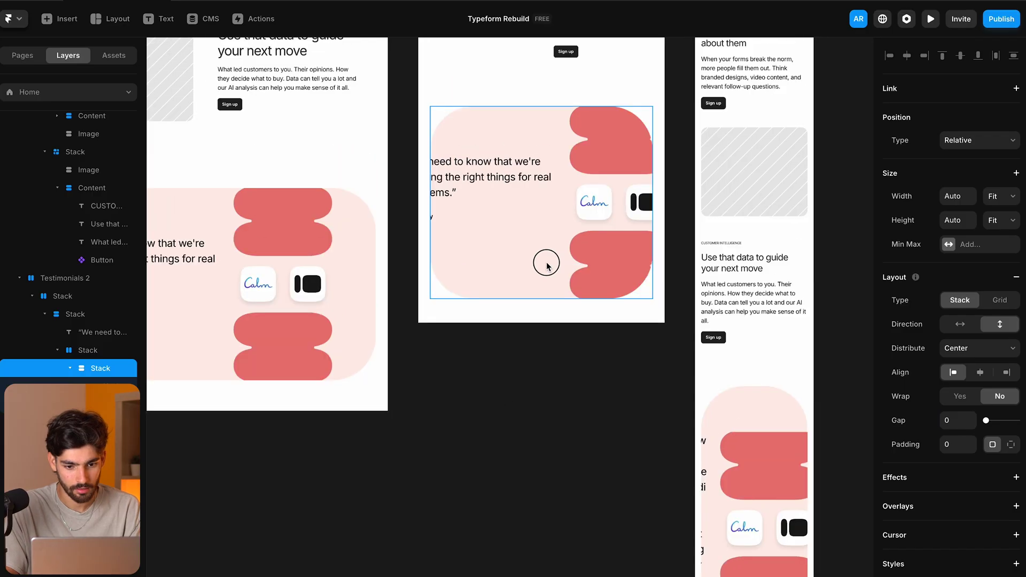
# Stack the tablet testimonial card's contents vertically and set its top padding to 86, with matching bottom padding.
pyautogui.click(546, 262)
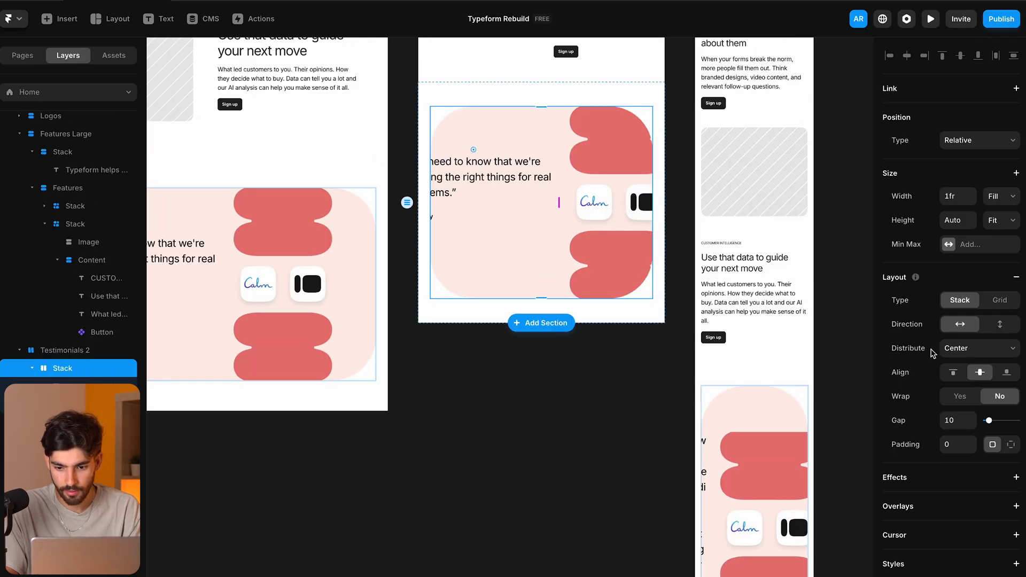
pyautogui.click(1000, 324)
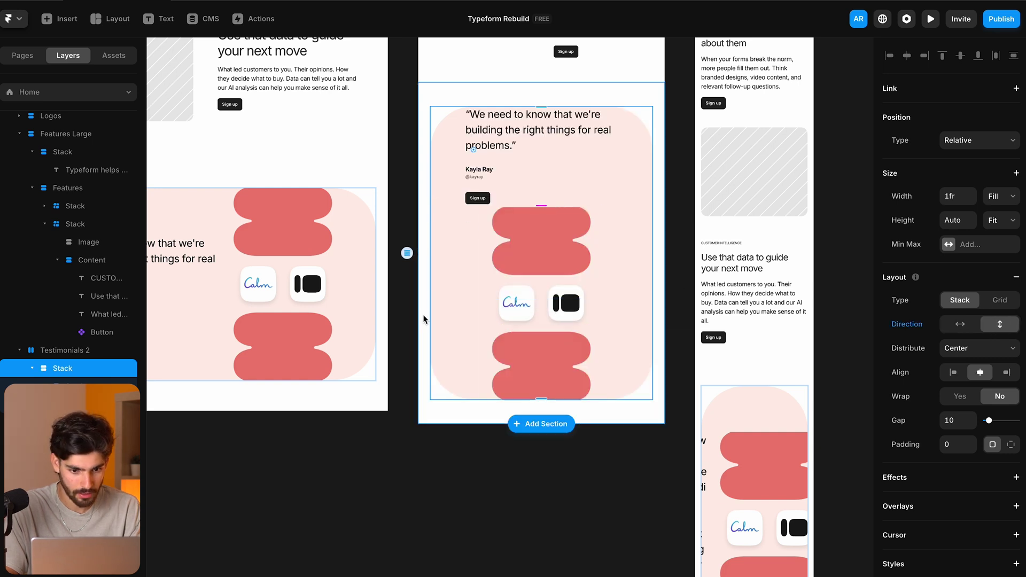
pyautogui.click(1016, 447)
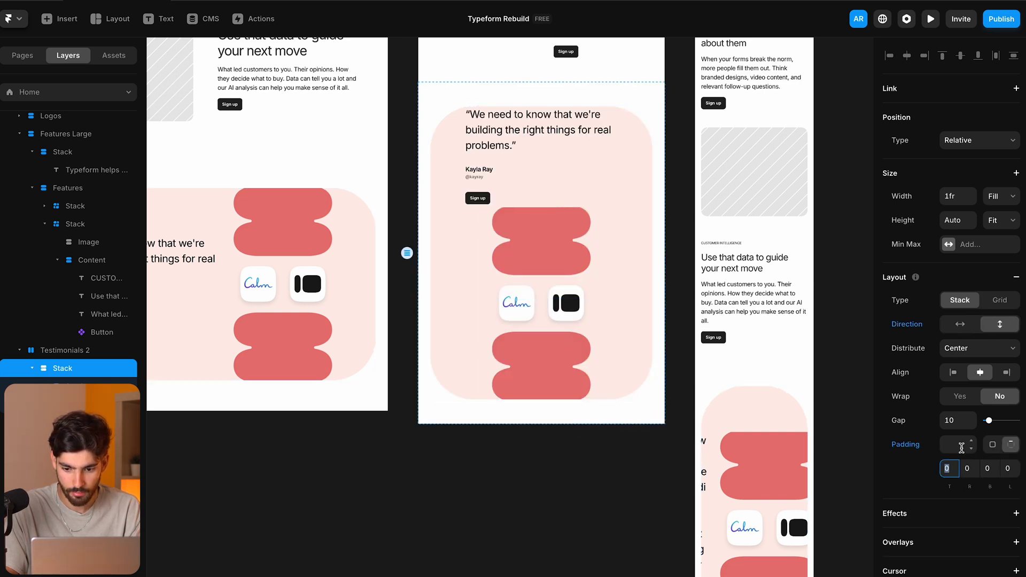
pyautogui.write('16')
pyautogui.hotkey('shift', 'Up')
pyautogui.hotkey('shift', 'Up')
pyautogui.hotkey('shift', 'Up')
pyautogui.hotkey('shift', 'Up')
pyautogui.hotkey('shift', 'Up')
pyautogui.hotkey('shift', 'Up')
pyautogui.hotkey('shift', 'Up')
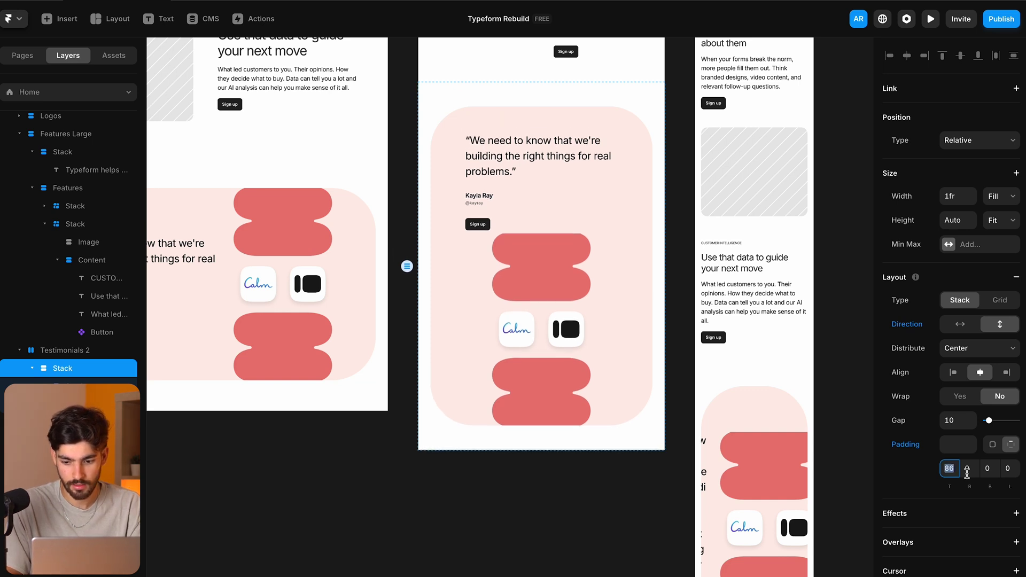
# Stack the phone testimonial card vertically and set the quote text and its stack to 100% relative width.
pyautogui.click(742, 402)
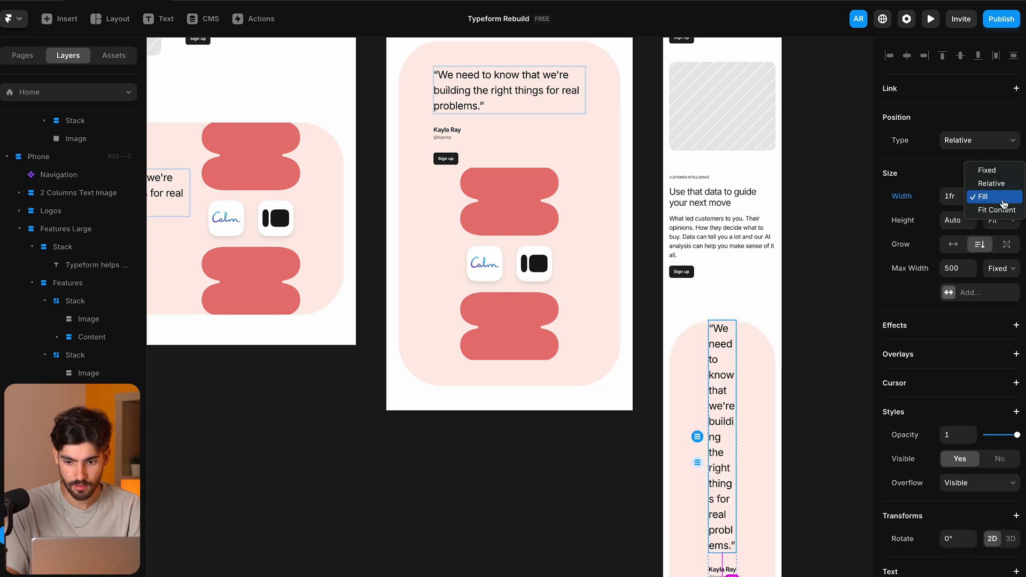
pyautogui.click(996, 210)
pyautogui.click(999, 196)
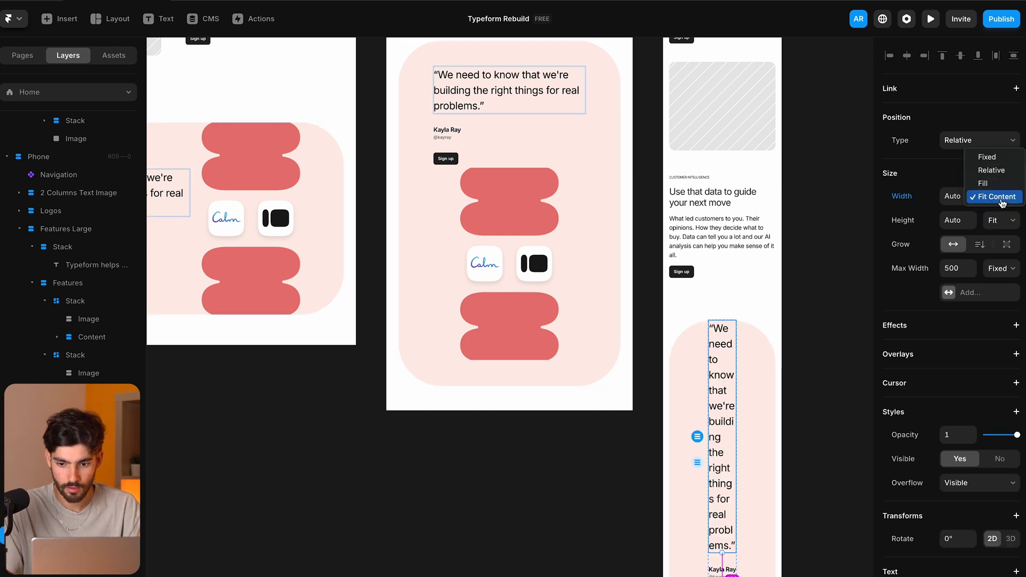
pyautogui.click(999, 183)
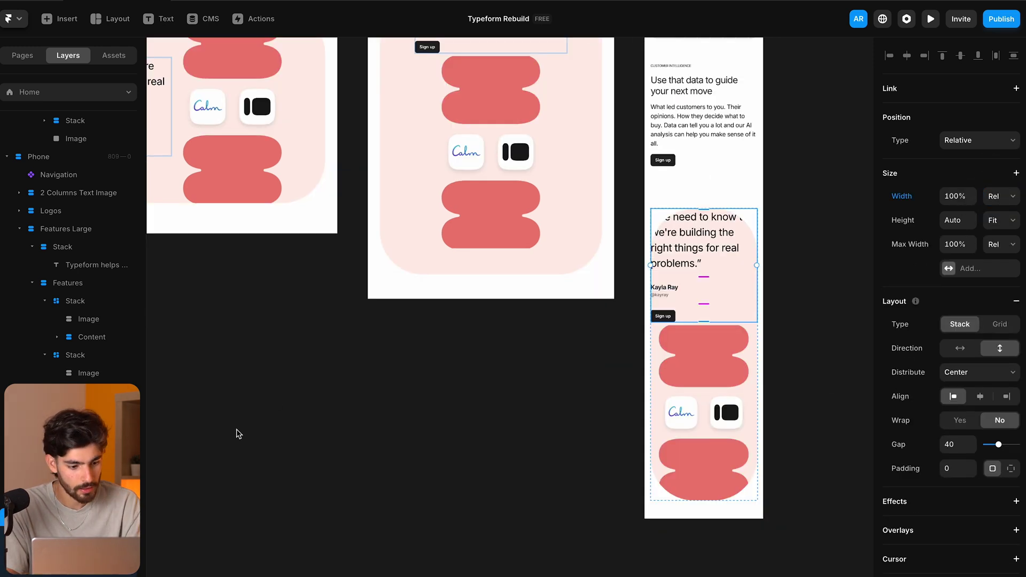
# Set the padding of the phone testimonial card to 50 on all sides.
pyautogui.doubleClick(704, 240)
pyautogui.press('Escape')
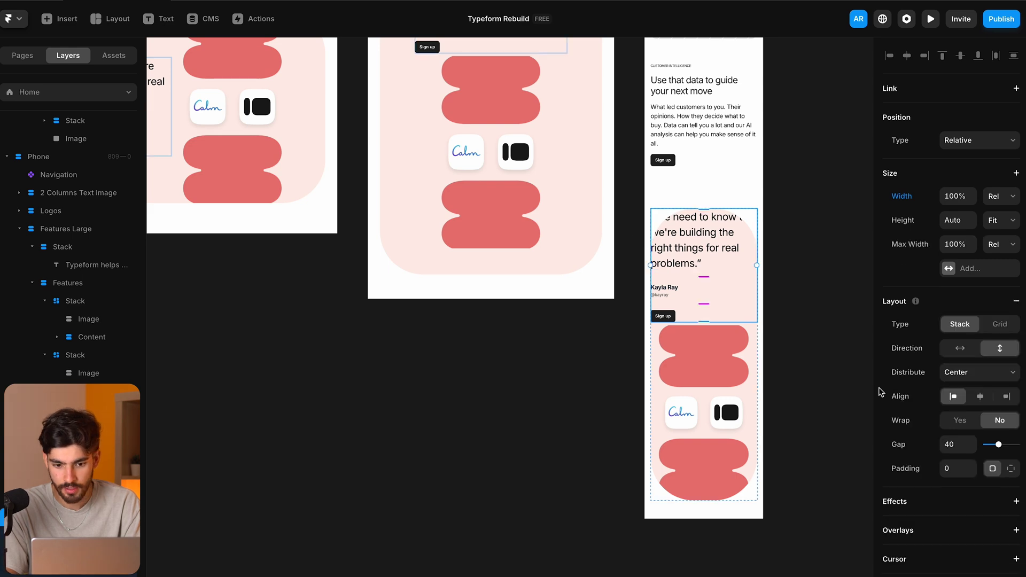
pyautogui.scroll(-1, 967, 439)
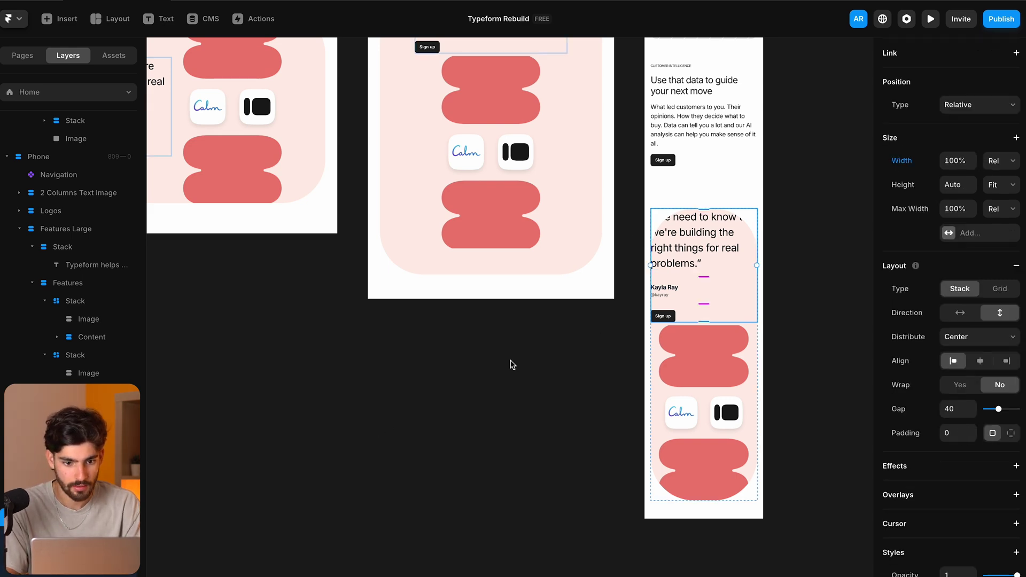
pyautogui.scroll(2, 513, 365)
pyautogui.scroll(-1, 512, 365)
pyautogui.press('Escape')
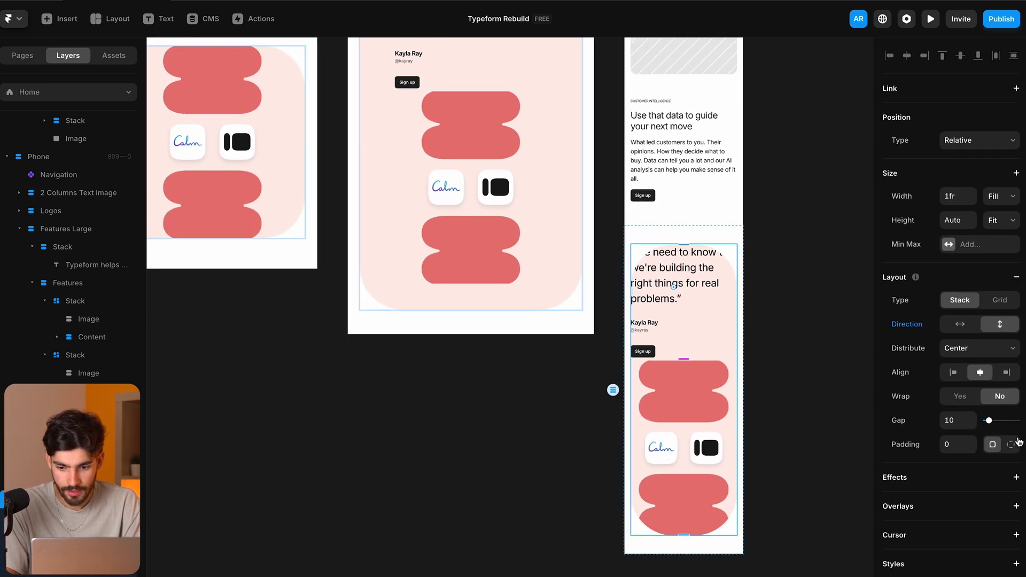
pyautogui.write('50')
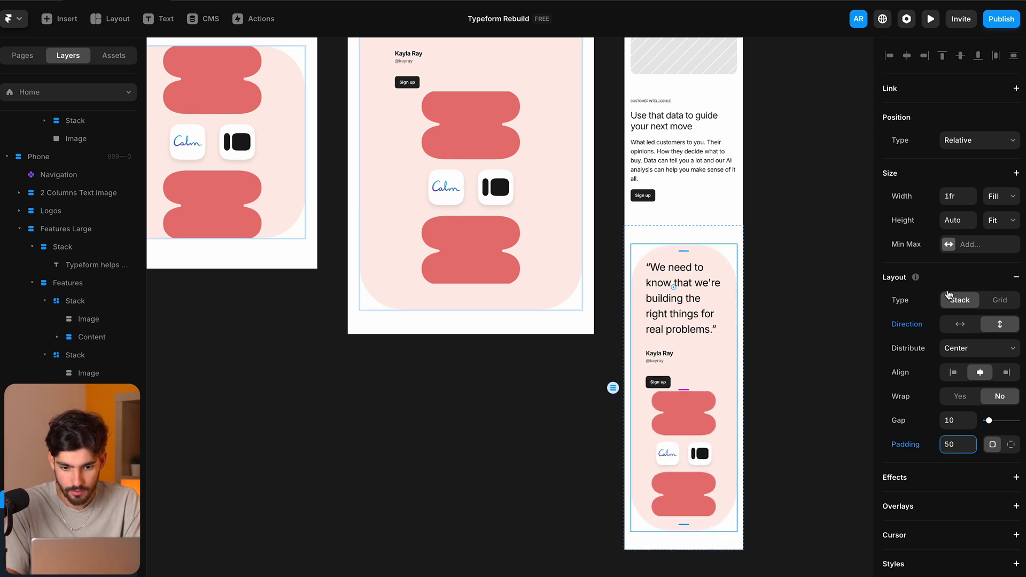
# Reduce the phone testimonial card's corner radius to 62 and set its gap to 50.
pyautogui.scroll(-1, 994, 355)
pyautogui.scroll(1, 958, 355)
pyautogui.moveTo(673, 288); pyautogui.dragTo(645, 271)
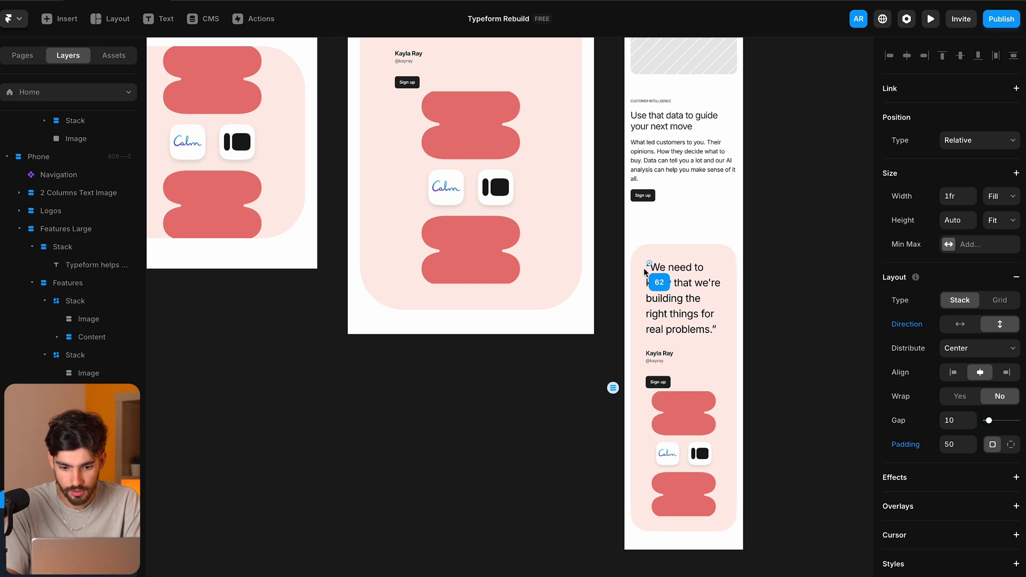
pyautogui.moveTo(682, 390); pyautogui.dragTo(682, 401)
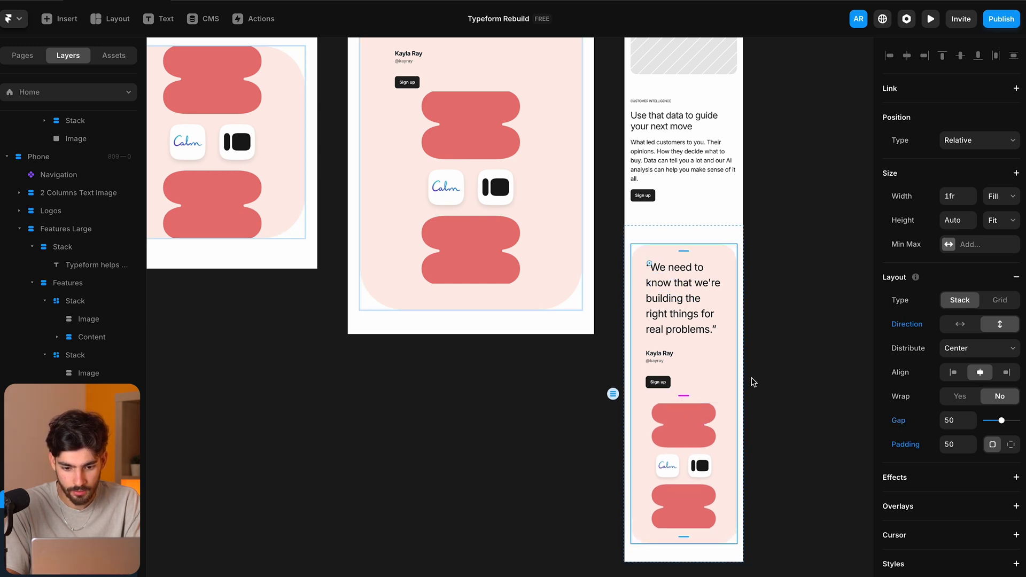
# Enlarge the red illustration in the phone card to about 131% width and 538 height.
pyautogui.doubleClick(678, 448)
pyautogui.scroll(-1, 678, 449)
pyautogui.moveTo(714, 461); pyautogui.dragTo(738, 460)
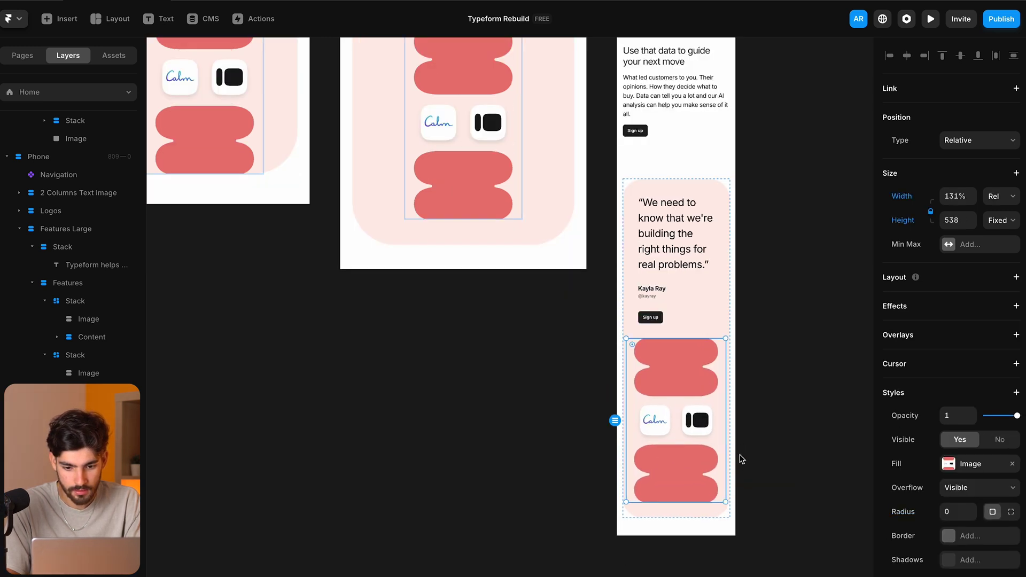
pyautogui.click(787, 395)
# Center the phone card's quote text and align the quote stack's contents to the center, matching the reference site's mobile layout.
pyautogui.scroll(-1, 788, 399)
pyautogui.press('super+Tab')
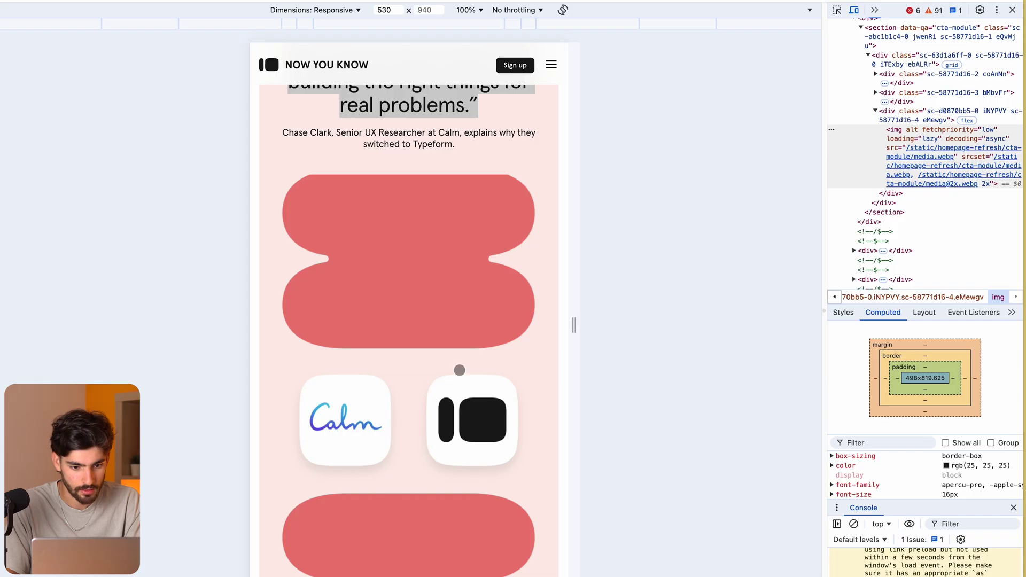
pyautogui.scroll(4, 393, 390)
pyautogui.press('super+Tab')
pyautogui.click(688, 208)
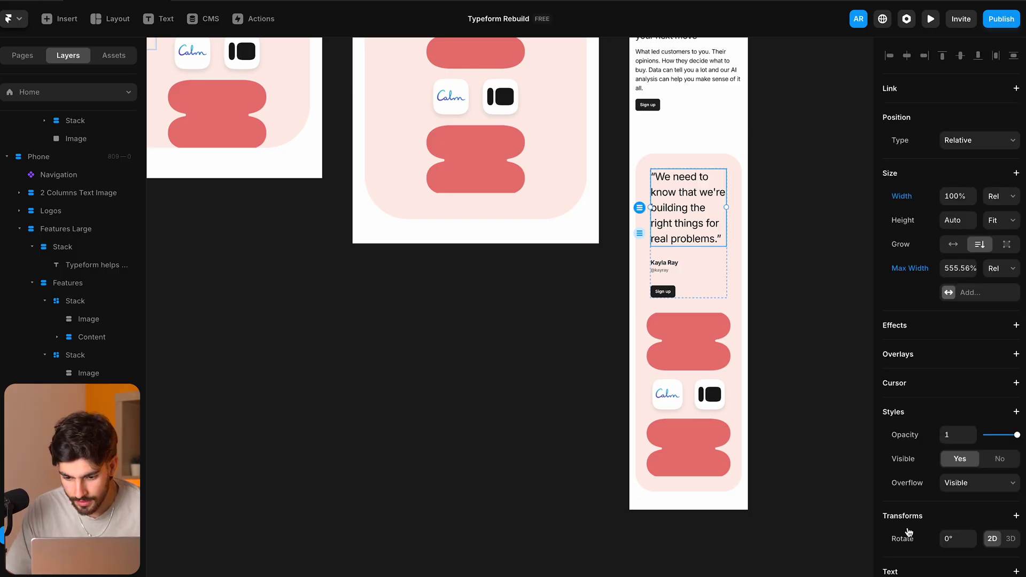
pyautogui.scroll(-4, 908, 481)
pyautogui.click(970, 574)
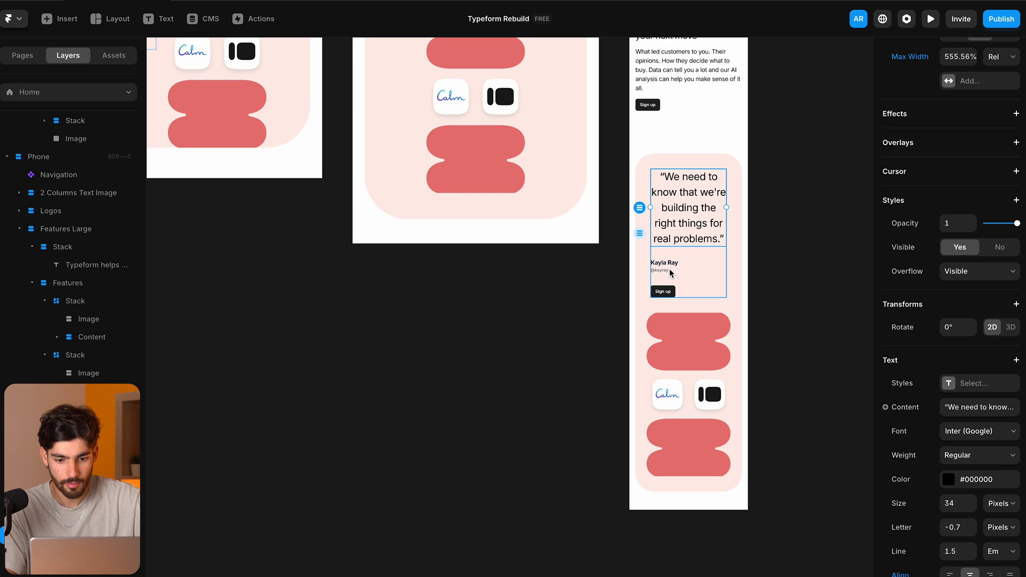
pyautogui.click(688, 266)
pyautogui.click(981, 361)
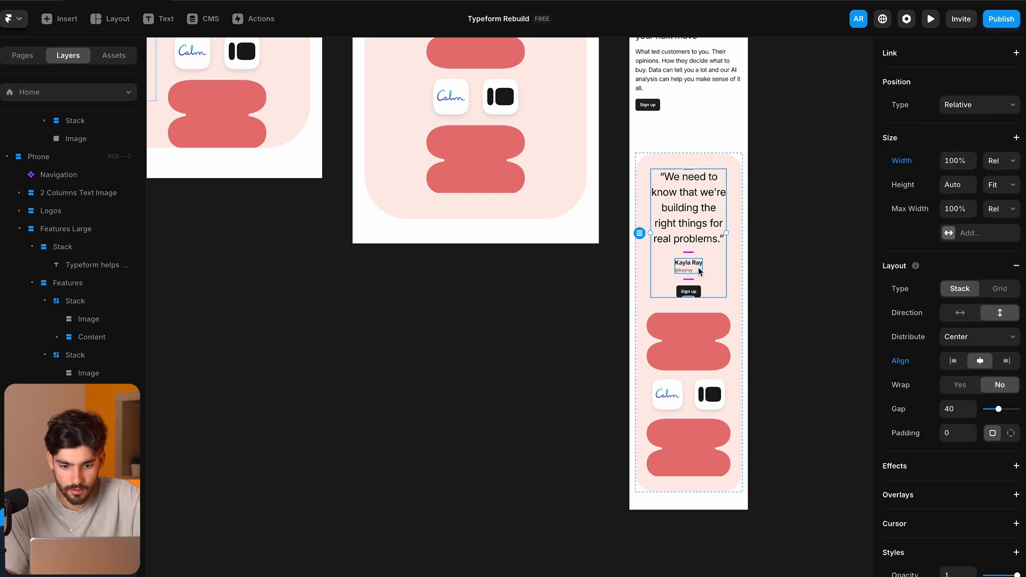
# Center the author name and handle text in the phone card and align their stack's contents to the center.
pyautogui.doubleClick(698, 268)
pyautogui.scroll(-6, 951, 469)
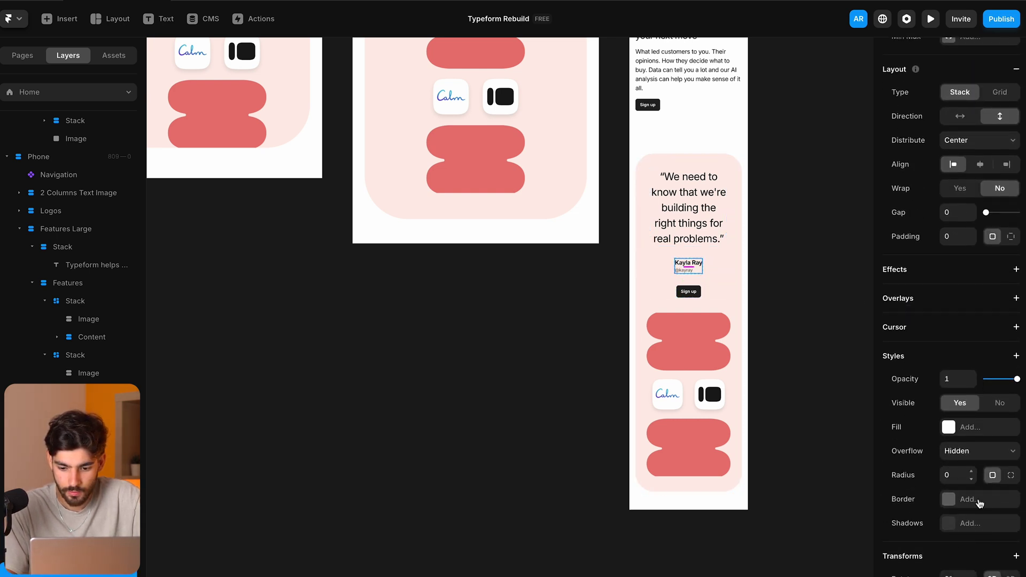
pyautogui.click(687, 265)
pyautogui.scroll(-5, 951, 481)
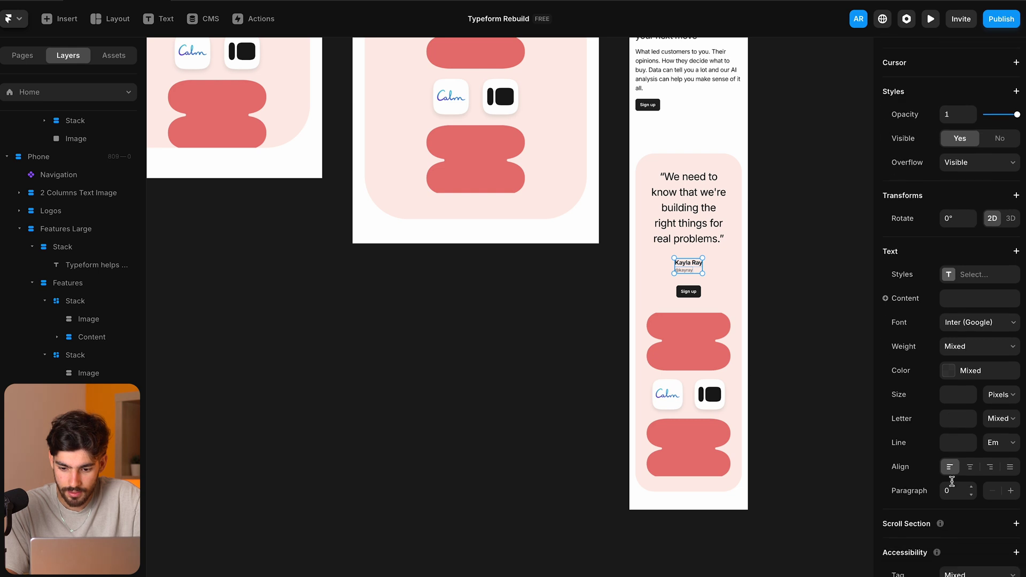
pyautogui.click(970, 469)
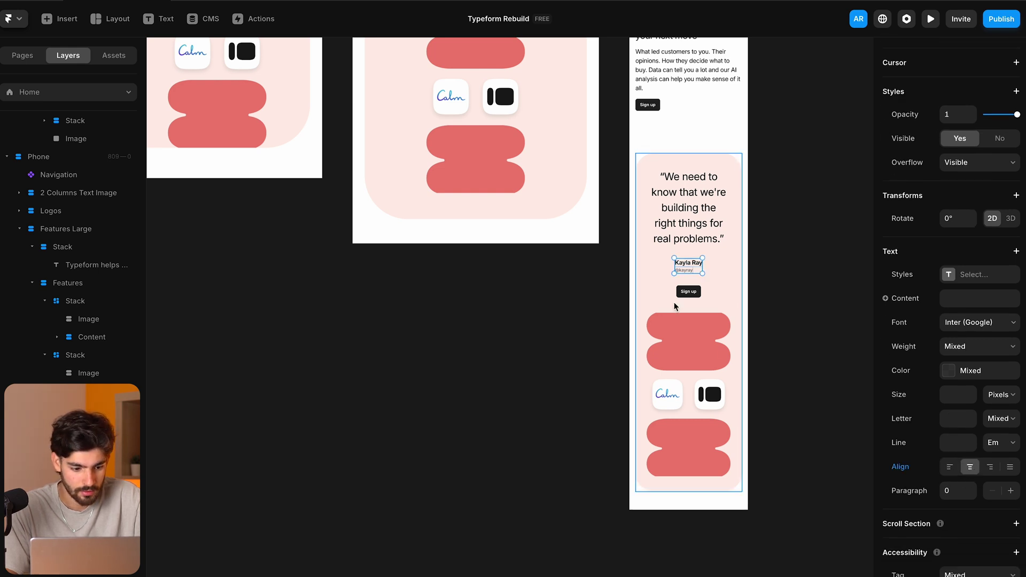
pyautogui.click(86, 574)
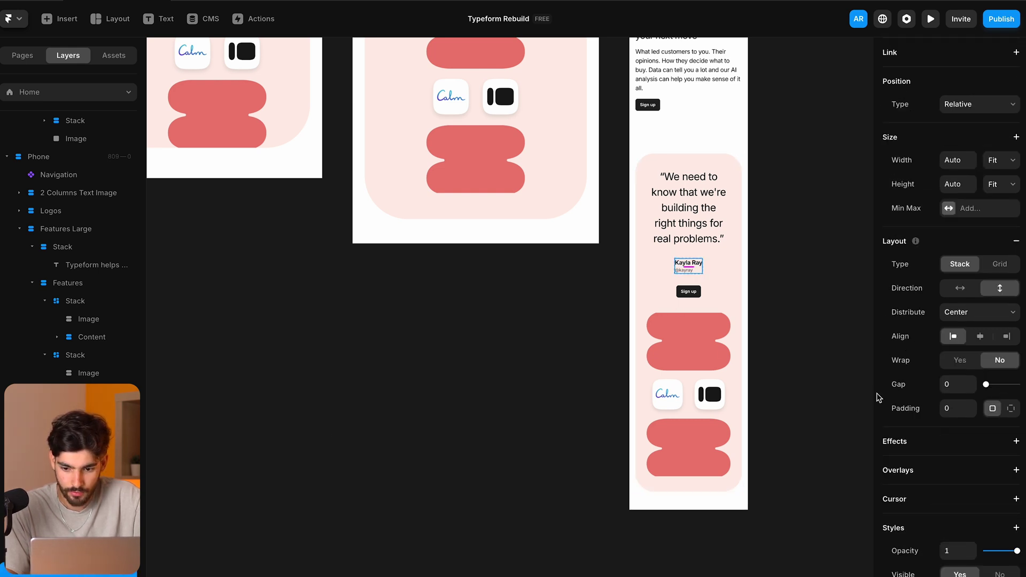
pyautogui.click(984, 336)
# Try setting the Sign up button's width to Fill in the phone testimonial card.
pyautogui.click(689, 292)
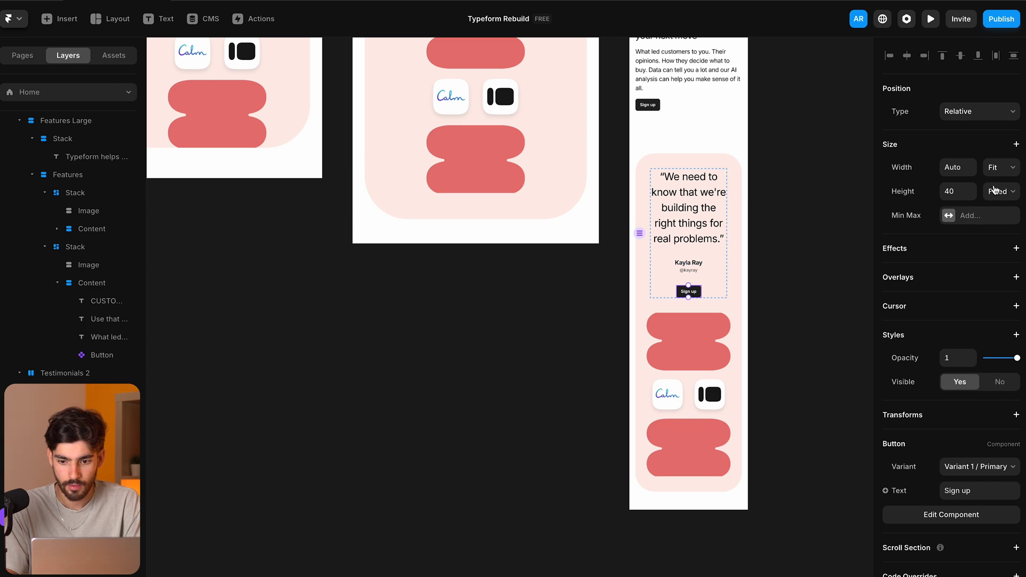
pyautogui.click(1002, 168)
pyautogui.click(997, 156)
pyautogui.click(540, 359)
pyautogui.scroll(4, 540, 359)
pyautogui.scroll(-2, 540, 359)
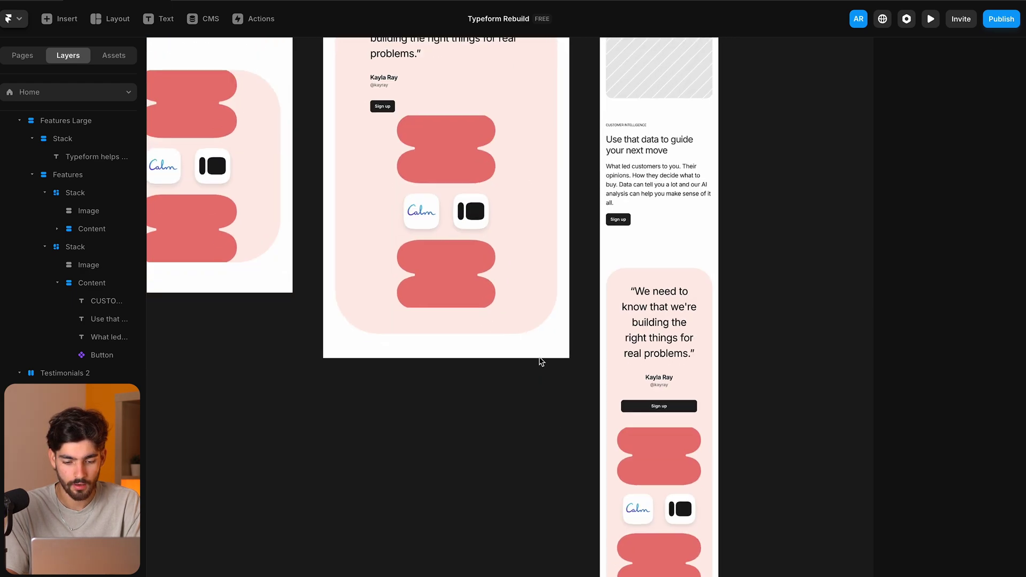
# Compare with the reference site's mobile testimonial section in the browser, close the developer tools and review the desktop sections around it.
pyautogui.press('super+Tab')
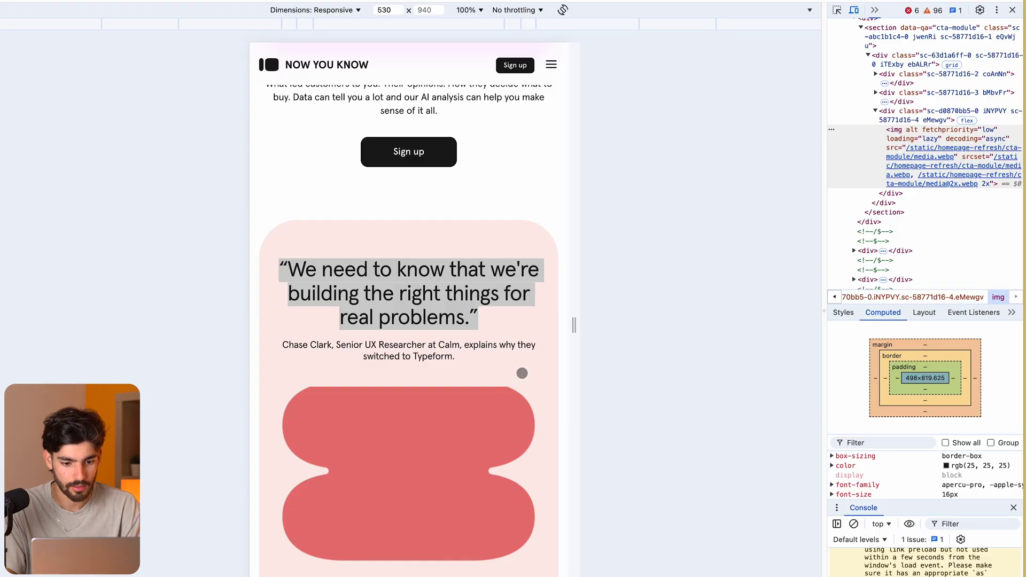
pyautogui.scroll(-10, 439, 368)
pyautogui.press('super+Tab')
pyautogui.press('super+Tab')
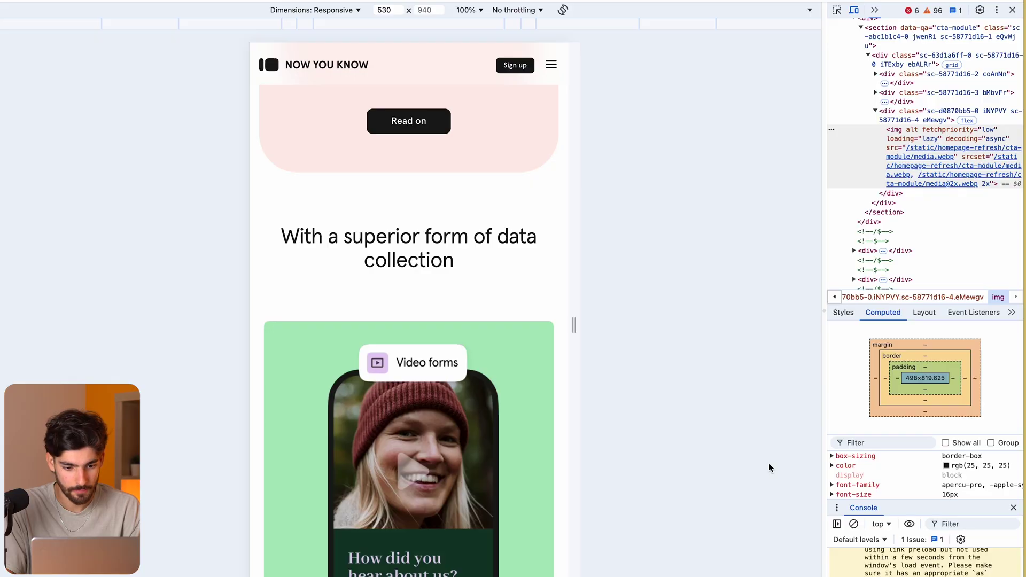
pyautogui.press('super+alt+i')
pyautogui.scroll(9, 591, 255)
pyautogui.scroll(-12, 591, 255)
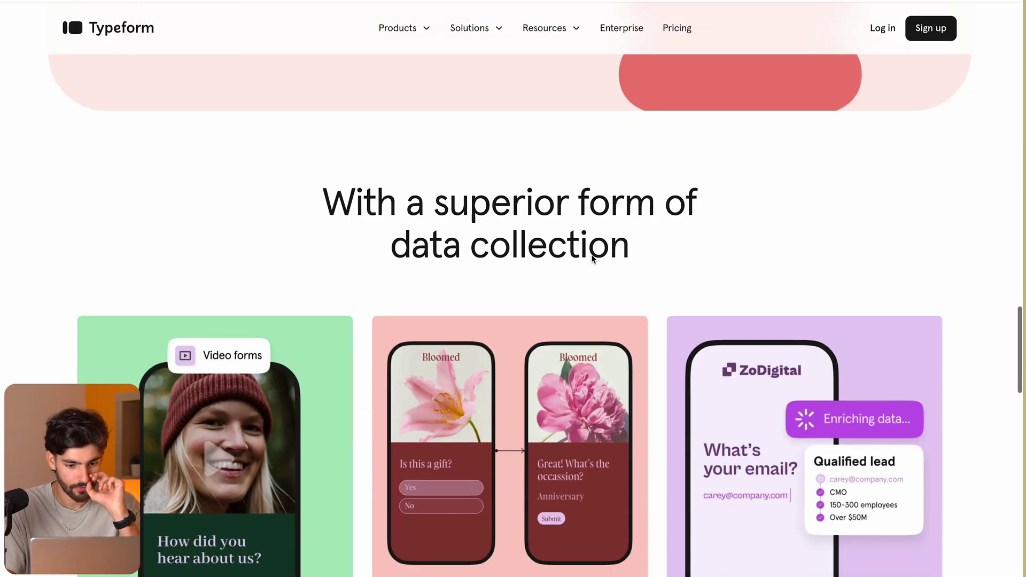
pyautogui.scroll(8, 591, 259)
pyautogui.press('super+Tab')
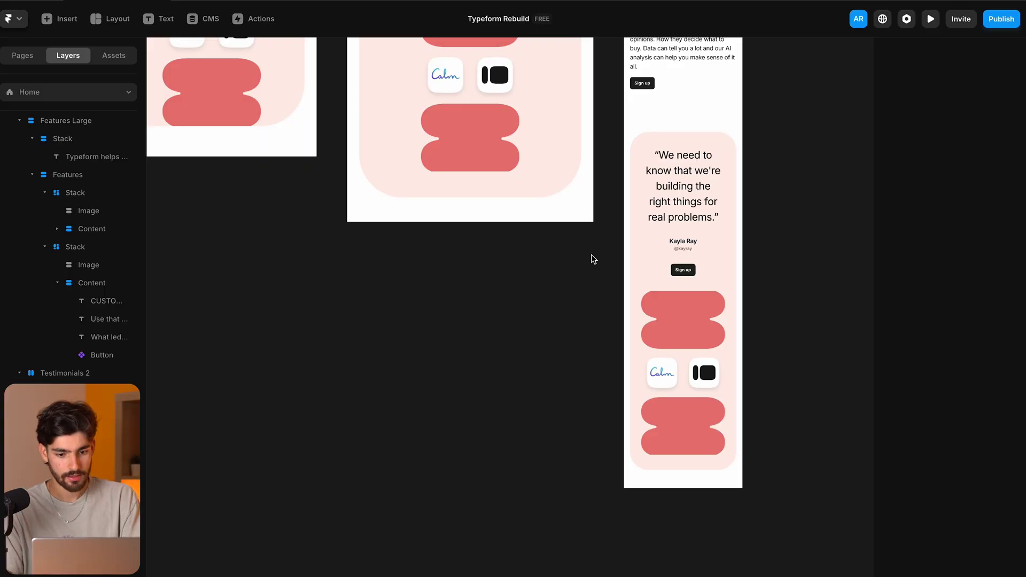
# Check the desktop and tablet testimonial cards and browse the remaining sections of the reference Typeform page down to the footer.
pyautogui.hscroll(-6, 591, 259)
pyautogui.scroll(-3, 509, 369)
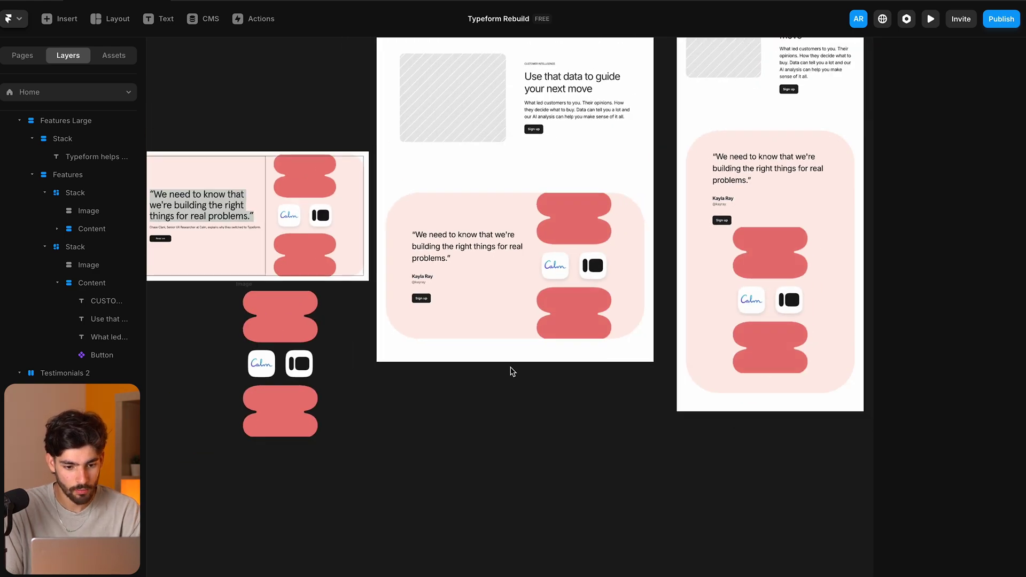
pyautogui.press('super+Tab')
pyautogui.scroll(-6, 509, 366)
pyautogui.scroll(-15, 508, 367)
pyautogui.scroll(20, 509, 367)
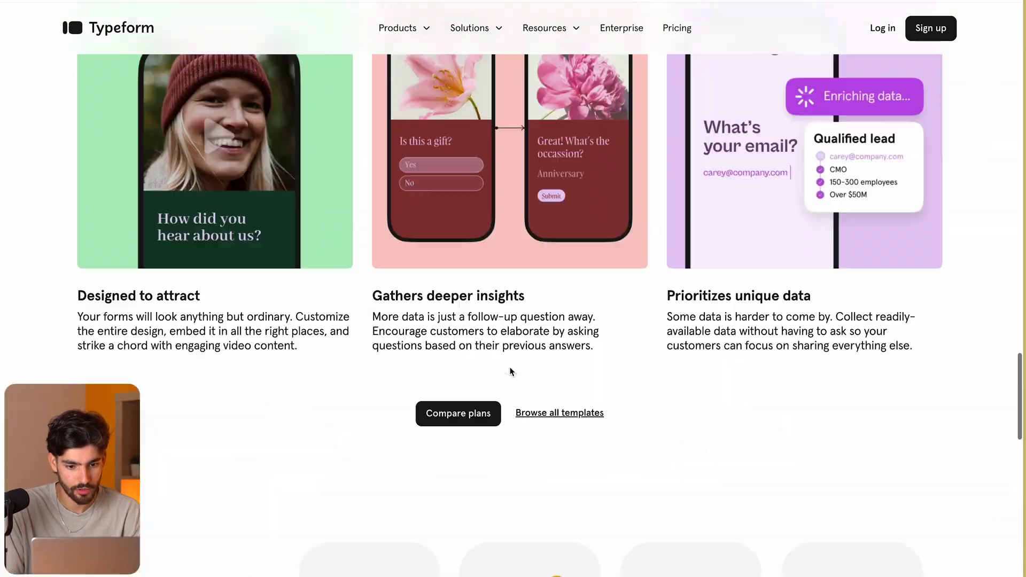
pyautogui.scroll(2, 510, 367)
pyautogui.scroll(-15, 510, 367)
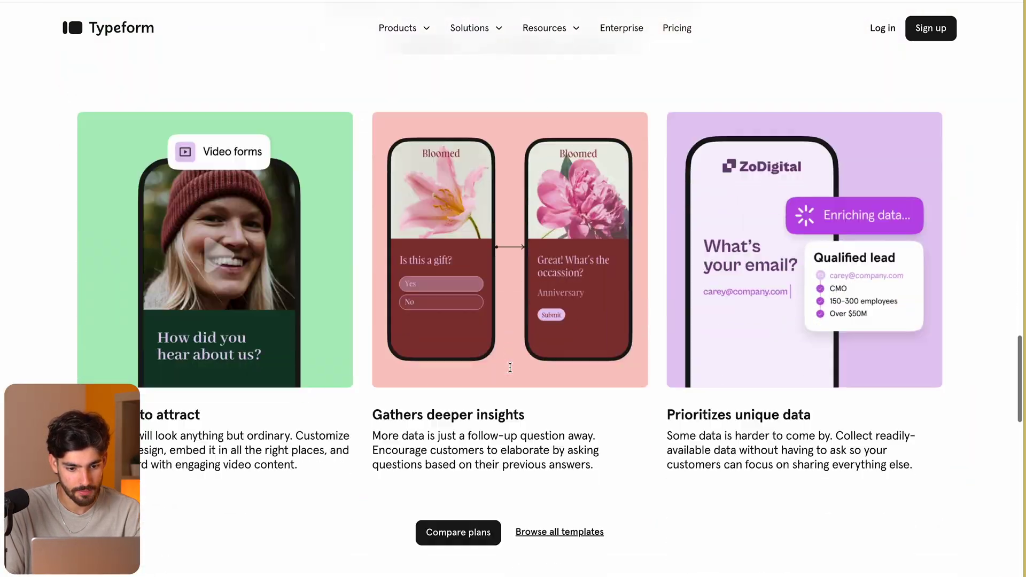
pyautogui.scroll(-15, 510, 367)
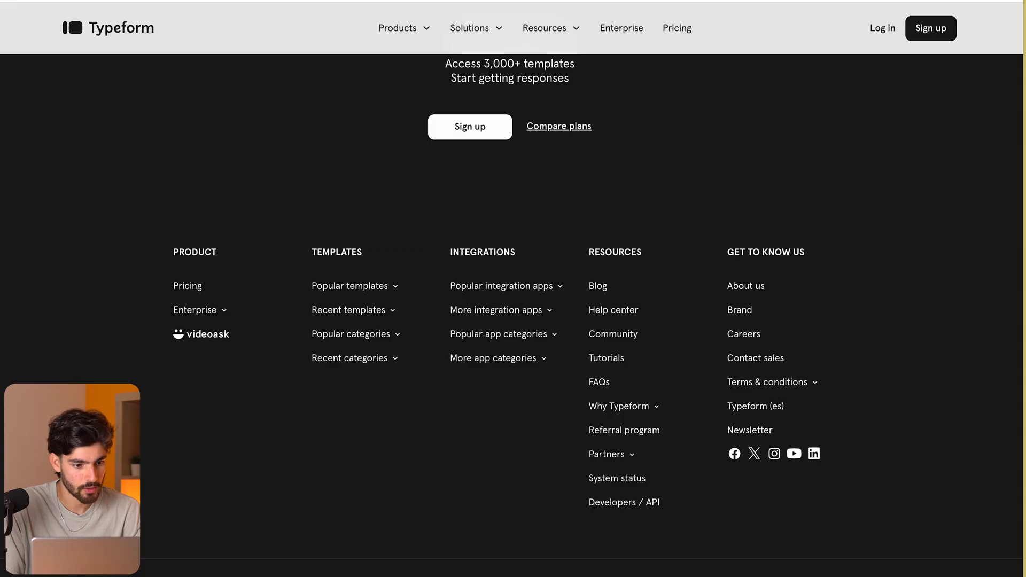
# Search the Tilebit component library for "footer" and compare the layouts with the reference Typeform footer.
pyautogui.moveTo(61, 313)
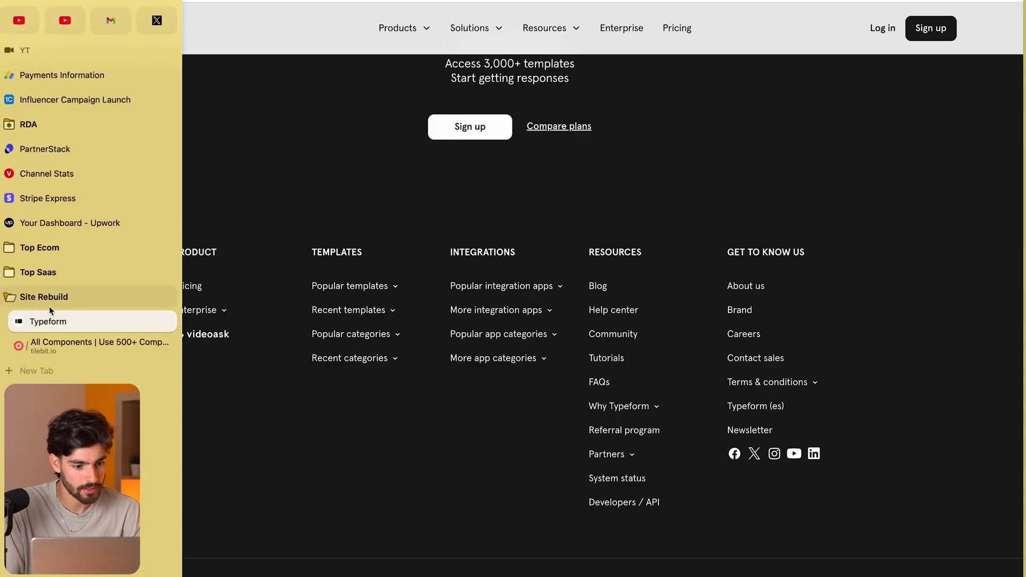
pyautogui.click(81, 344)
pyautogui.write('footer')
pyautogui.scroll(-5, 511, 286)
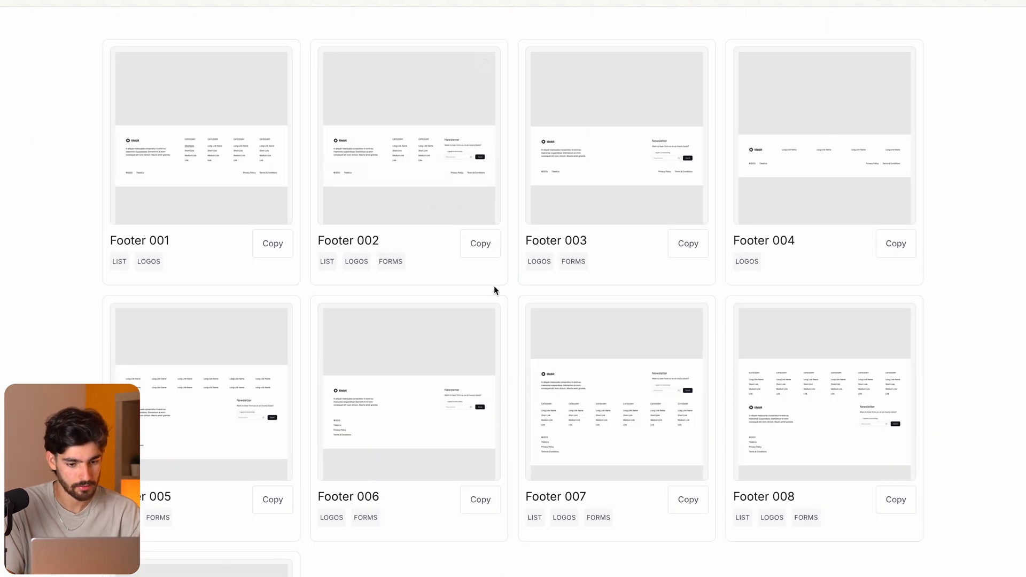
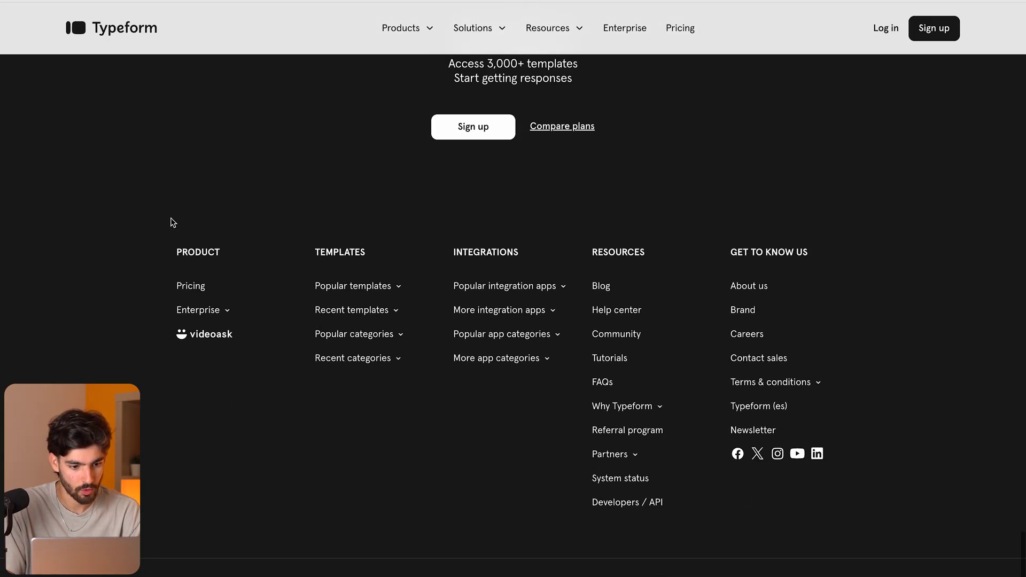
pyautogui.moveTo(169, 223); pyautogui.dragTo(869, 432)
pyautogui.click(863, 461)
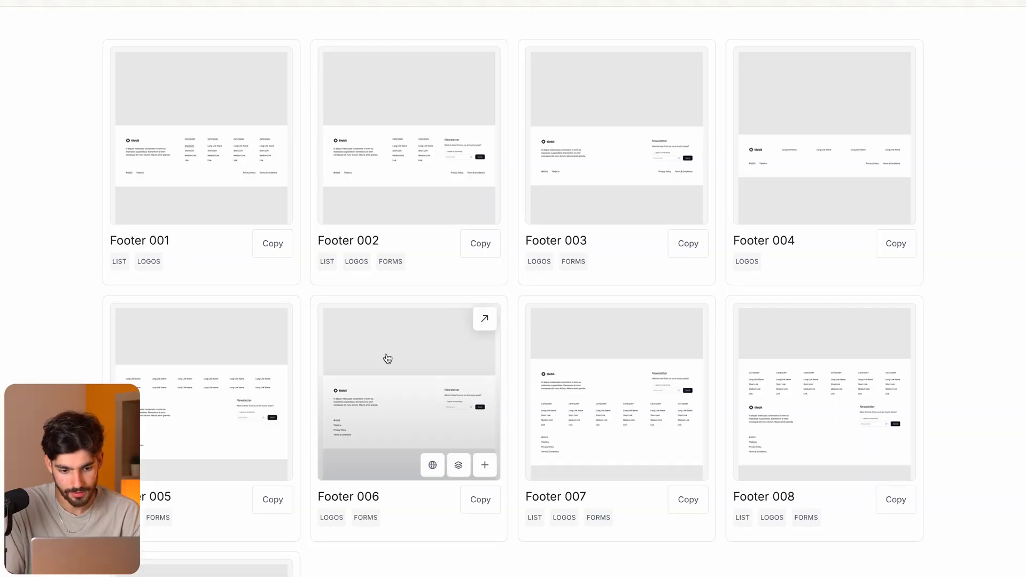
pyautogui.scroll(-5, 386, 354)
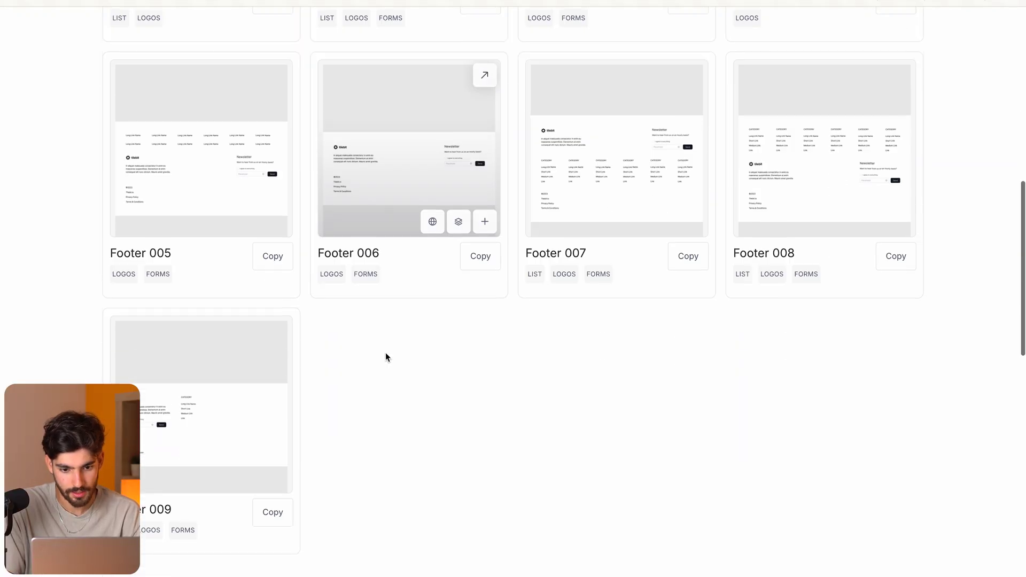
pyautogui.scroll(7, 386, 354)
pyautogui.scroll(-1, 386, 357)
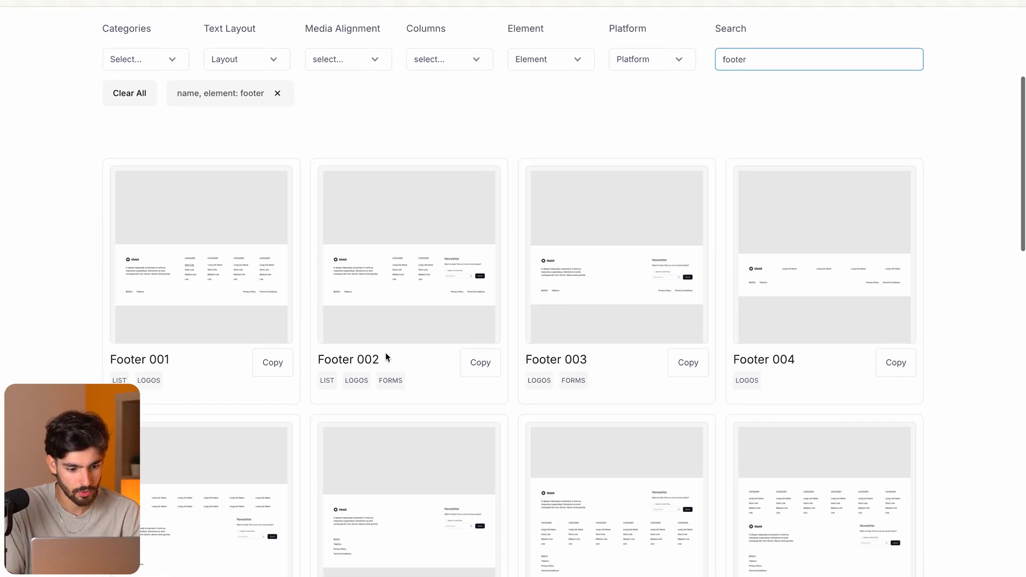
pyautogui.scroll(-5, 386, 357)
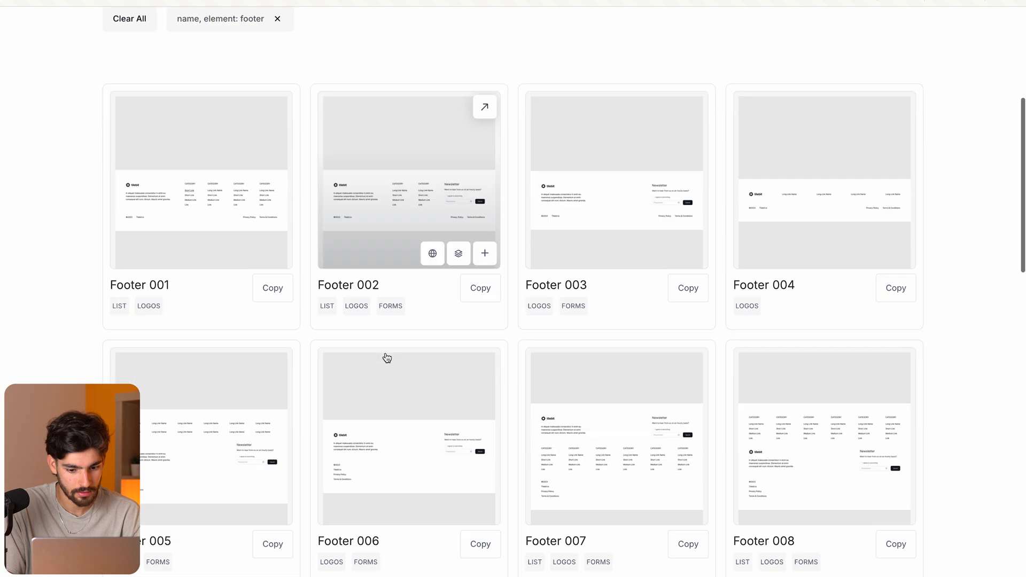
# Copy the Footer 005 component and paste it into the Framer page below the pink testimonial section, checking it across the breakpoints.
pyautogui.click(267, 396)
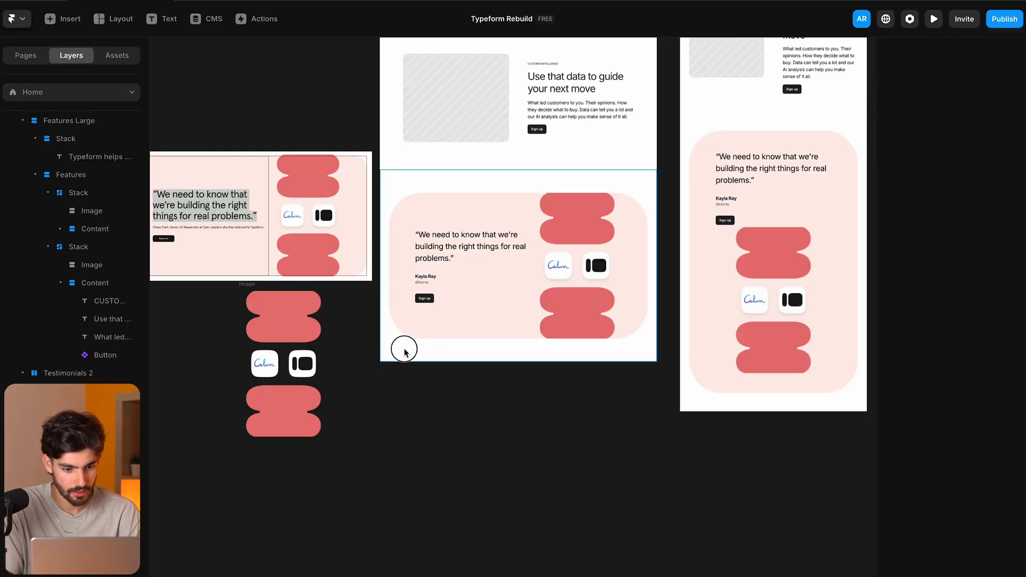
pyautogui.click(404, 348)
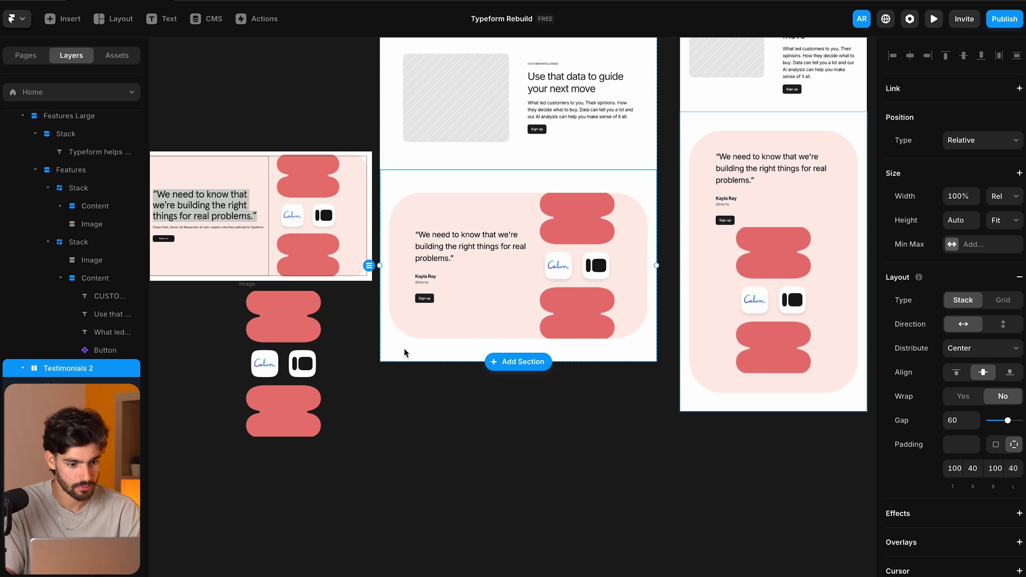
pyautogui.press('Escape')
pyautogui.hotkey('ctrl', 'v')
pyautogui.scroll(-2, 545, 451)
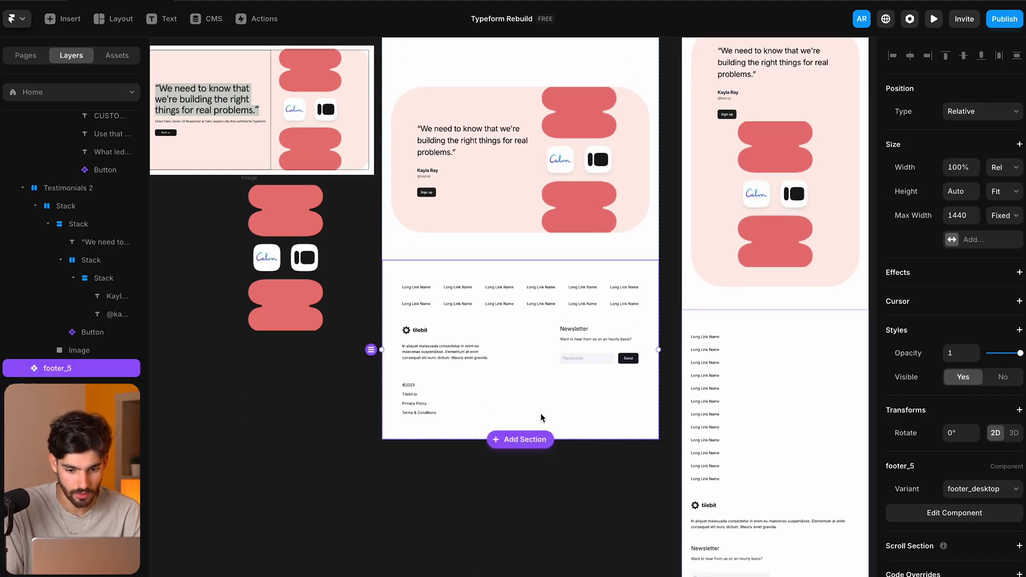
pyautogui.scroll(-8, 572, 421)
pyautogui.hscroll(6, 572, 421)
pyautogui.hscroll(-6, 571, 421)
pyautogui.scroll(2, 571, 421)
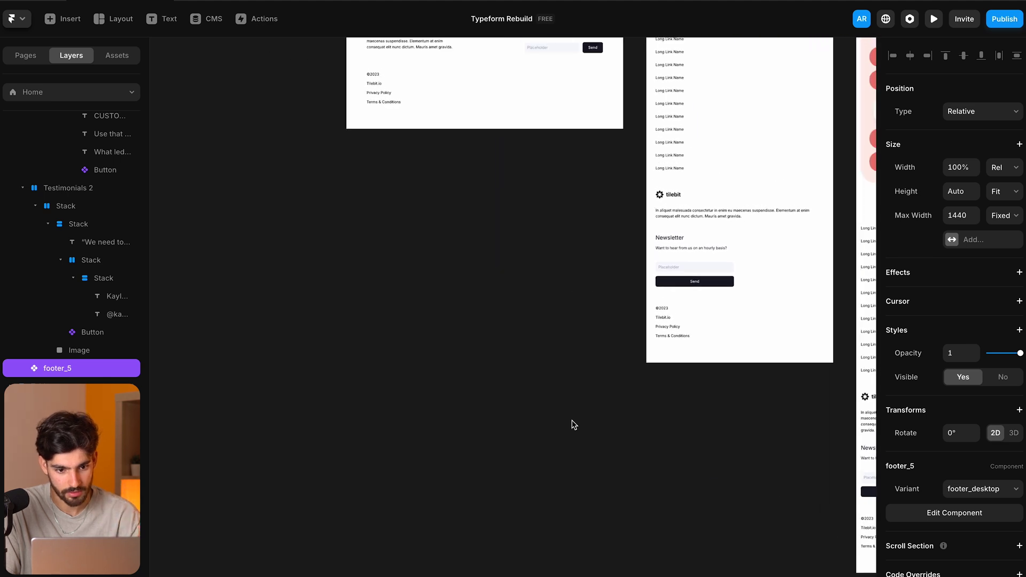
pyautogui.scroll(3, 571, 424)
# Unlink and replace all instances of the footer component, and delete its row containing the logo and newsletter form.
pyautogui.doubleClick(454, 160)
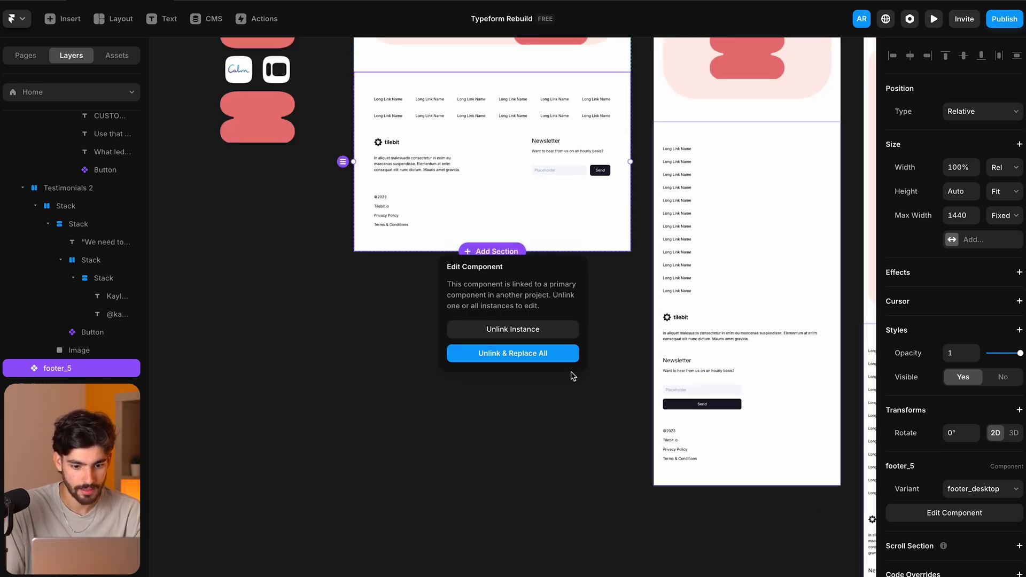
pyautogui.click(543, 354)
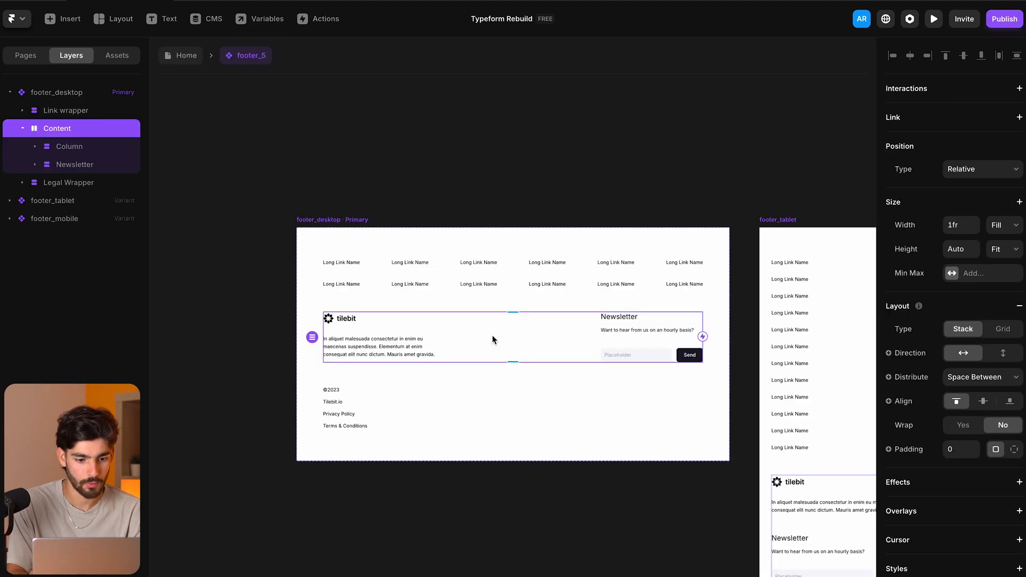
pyautogui.press('BackSpace')
# Delete the second row of links from the desktop footer's link wrapper.
pyautogui.moveTo(176, 252); pyautogui.dragTo(596, 260)
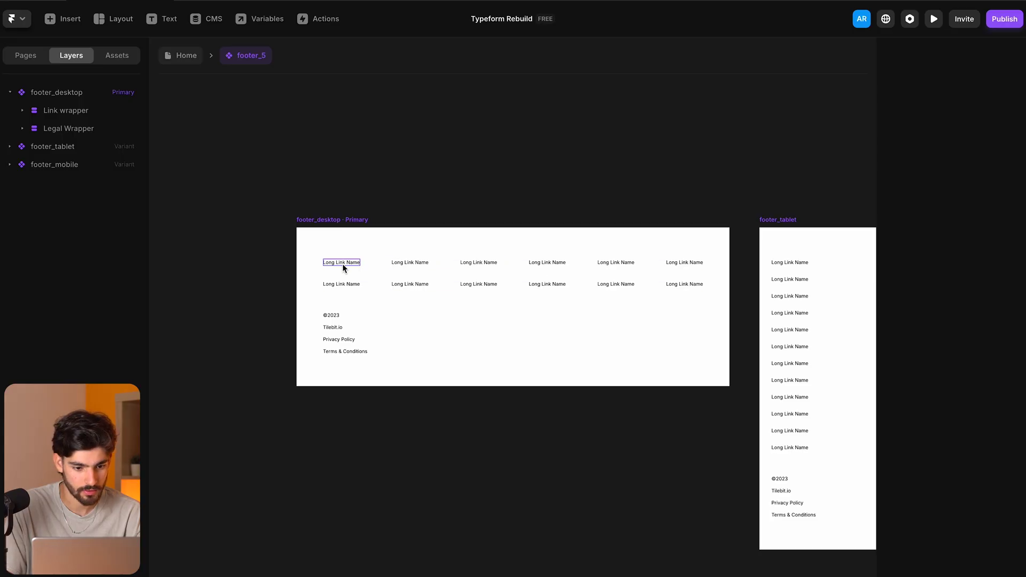
pyautogui.click(348, 285)
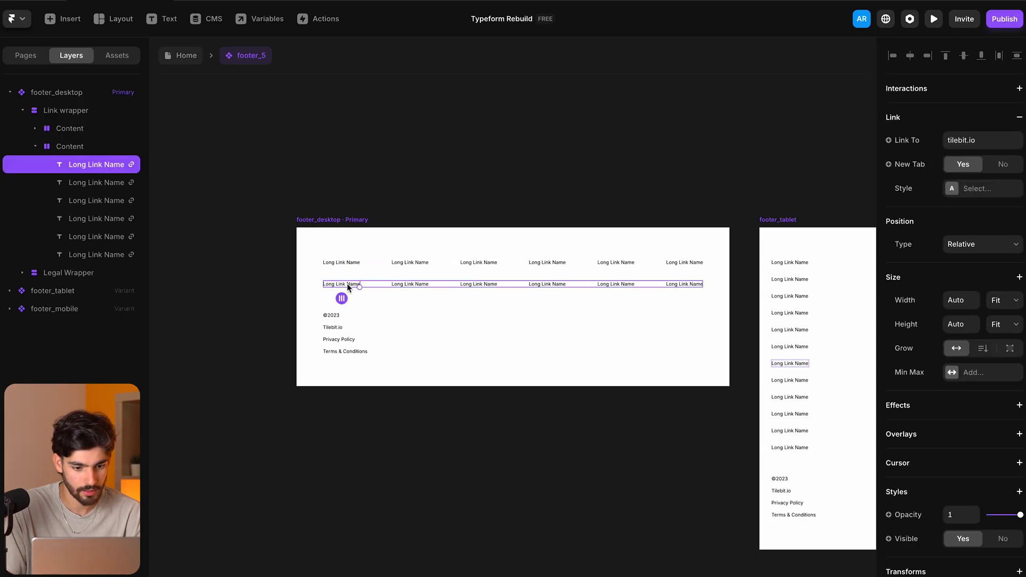
pyautogui.click(377, 285)
pyautogui.press('BackSpace')
# Stack the remaining footer links in a left-aligned vertical column with Fit width inside a horizontal link wrapper.
pyautogui.click(378, 262)
pyautogui.click(1001, 354)
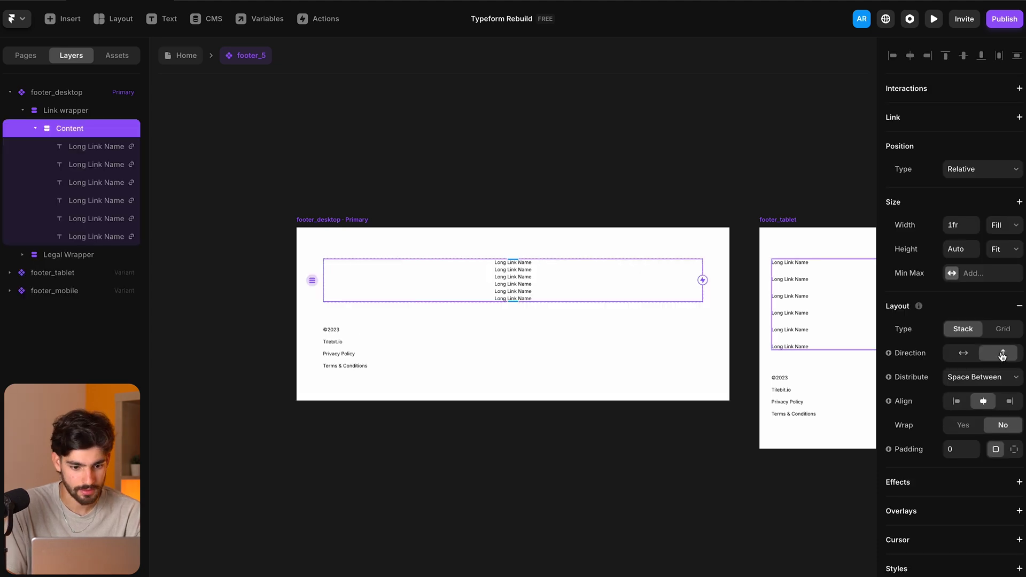
pyautogui.click(956, 401)
pyautogui.click(1003, 225)
pyautogui.click(996, 239)
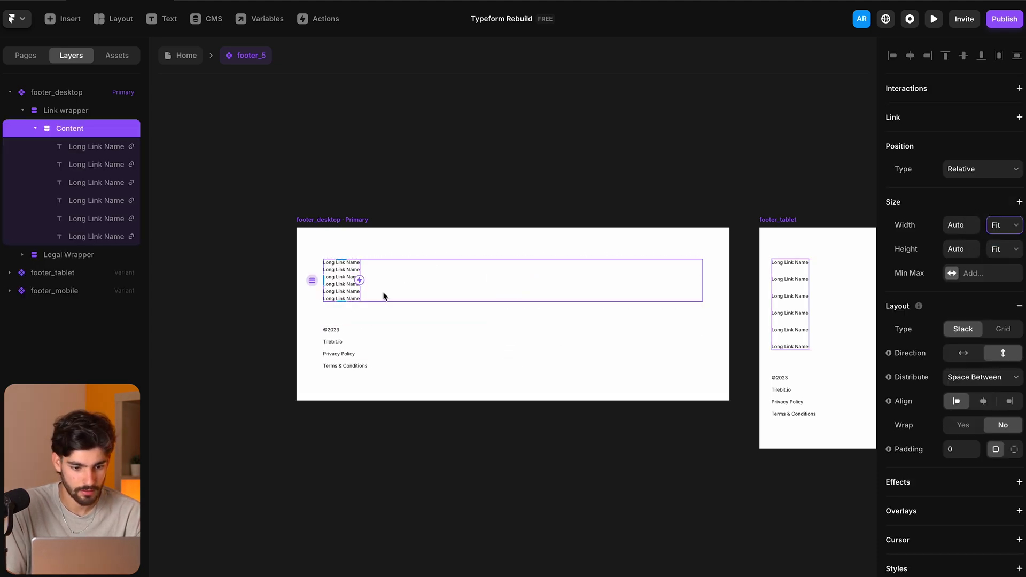
pyautogui.click(66, 111)
# Duplicate the link column until the footer has five columns, matching the reference site's footer.
pyautogui.click(67, 130)
pyautogui.hotkey('ctrl', 'd')
pyautogui.hotkey('ctrl', 'd')
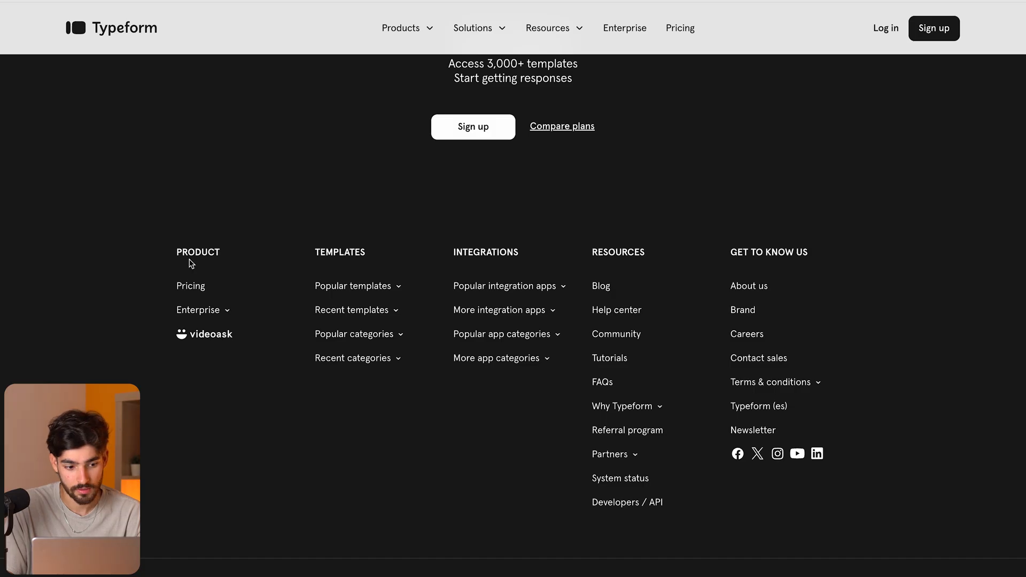
pyautogui.moveTo(191, 261); pyautogui.dragTo(513, 268)
pyautogui.click(554, 259)
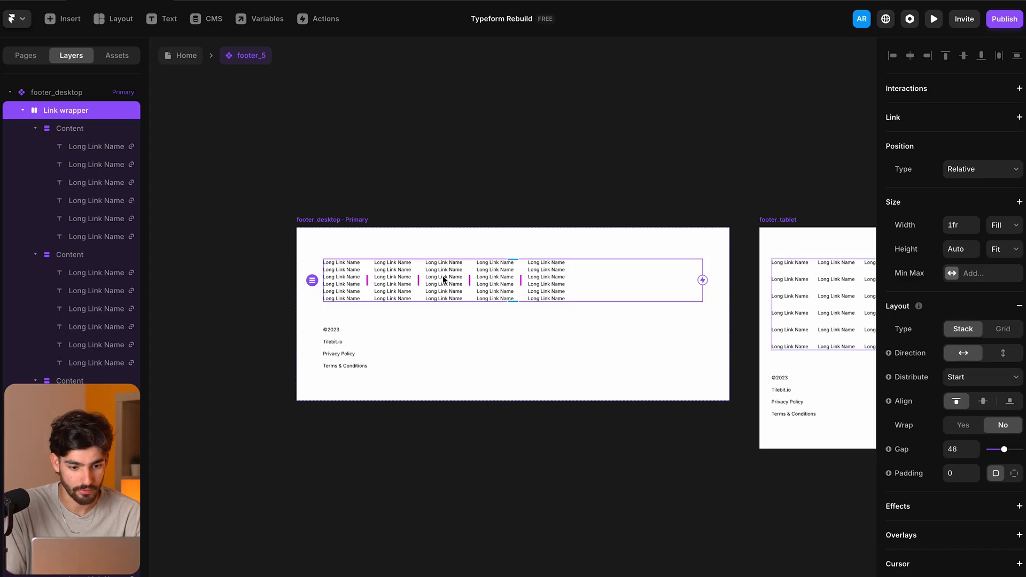
# Undo the last link column duplications and delete the remaining duplicate so a single column is left.
pyautogui.click(463, 282)
pyautogui.press('Escape')
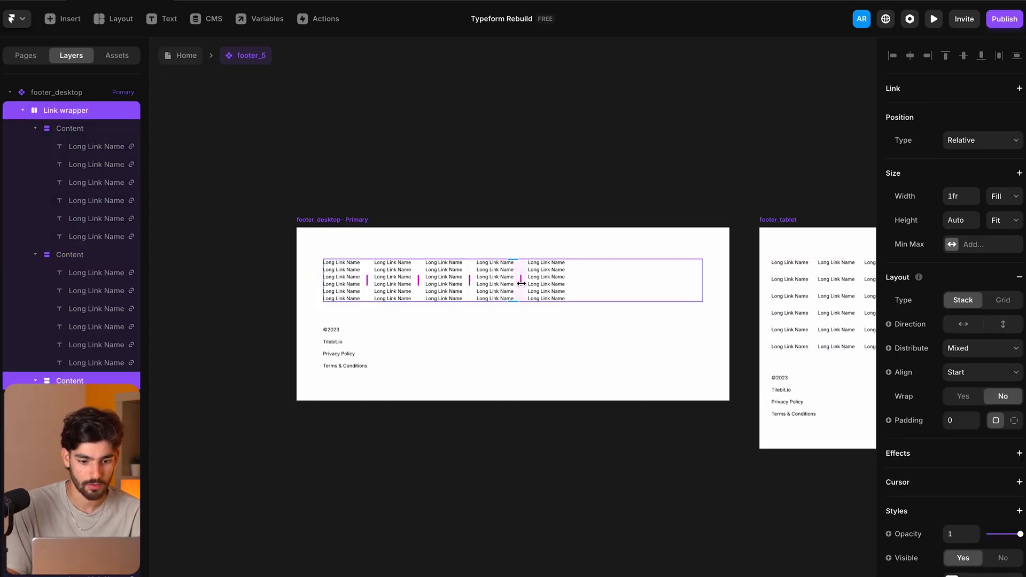
pyautogui.press('Escape')
pyautogui.hotkey('ctrl', 'z')
pyautogui.hotkey('ctrl', 'z')
pyautogui.click(75, 255)
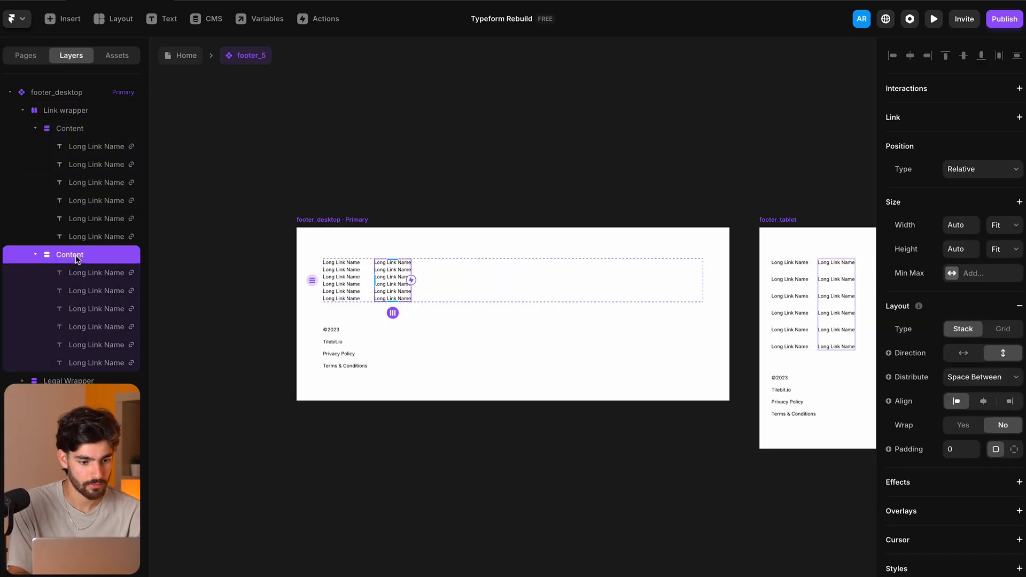
pyautogui.press('Delete')
pyautogui.press('Delete')
# Replace the first link's text in the footer column with the heading "Product", without a trailing blank line.
pyautogui.click(333, 263)
pyautogui.scroll(5, 334, 263)
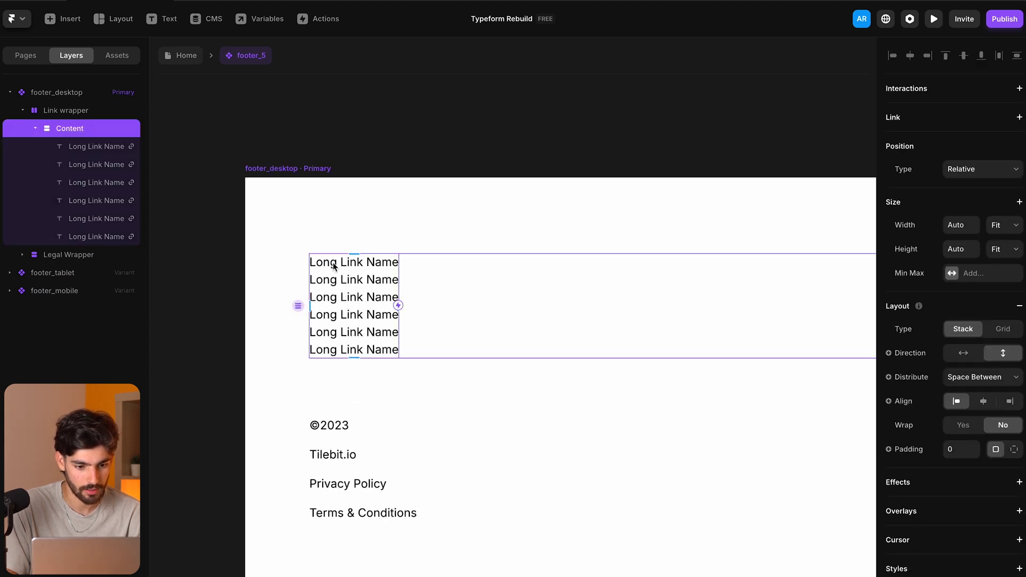
pyautogui.press('Escape')
pyautogui.press('Escape')
pyautogui.click(333, 266)
pyautogui.click(99, 150)
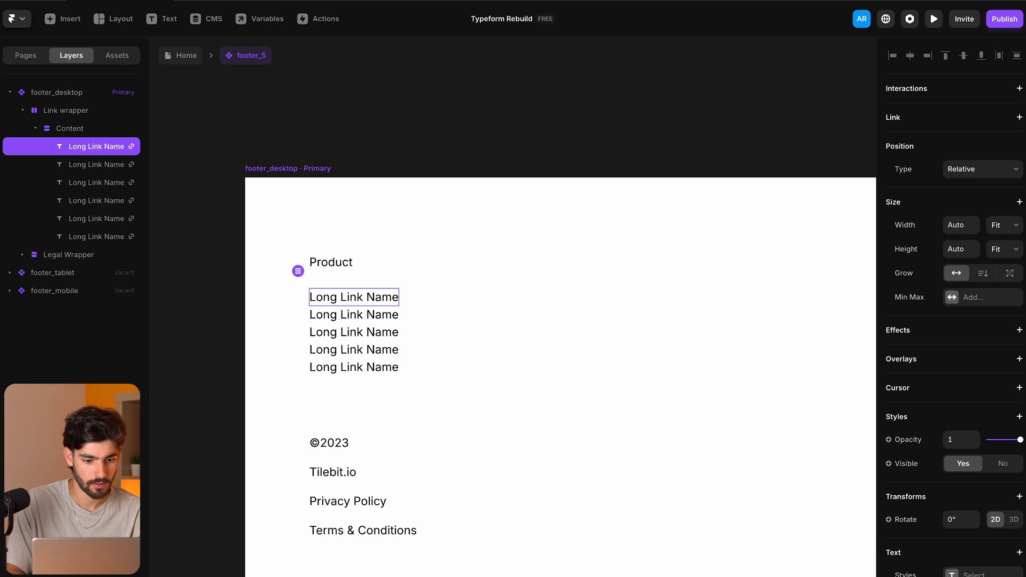
pyautogui.press('BackSpace')
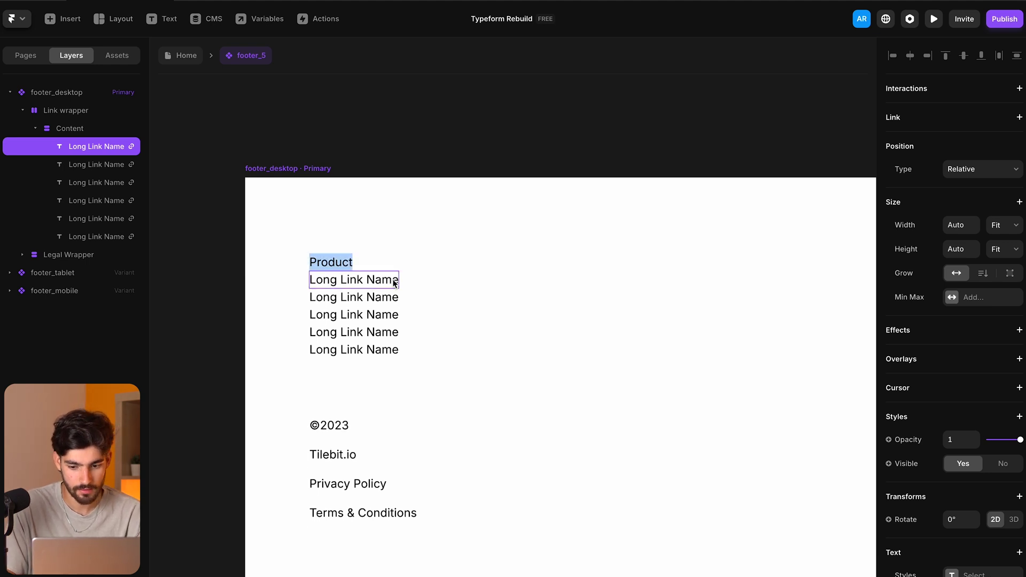
# Set the Product heading's font size to 20 pixels.
pyautogui.scroll(-4, 986, 428)
pyautogui.click(961, 459)
pyautogui.write('20')
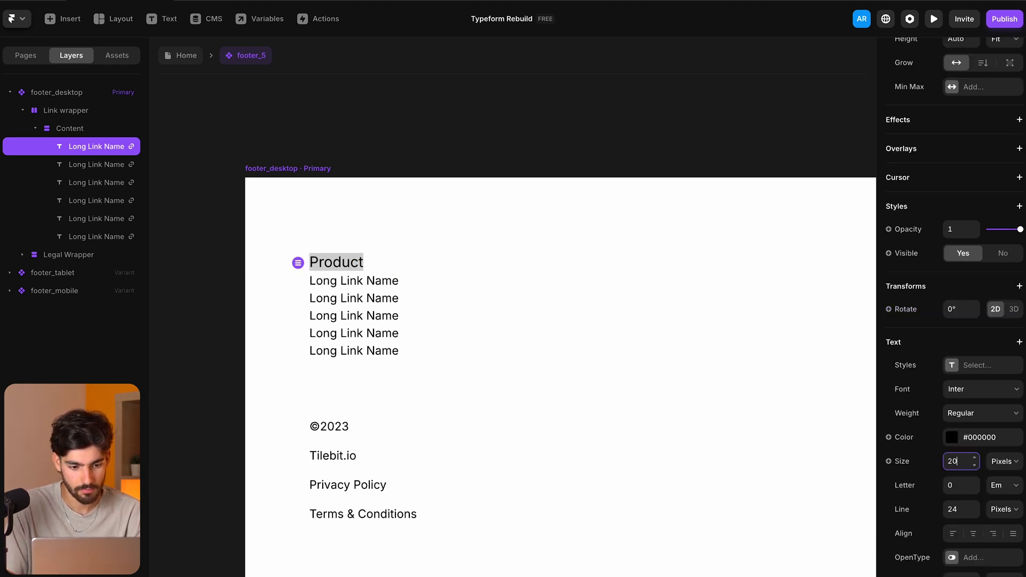
# Wrap the Product heading in its own stack, align it to the start and set its bottom padding to 16.
pyautogui.rightClick(344, 261)
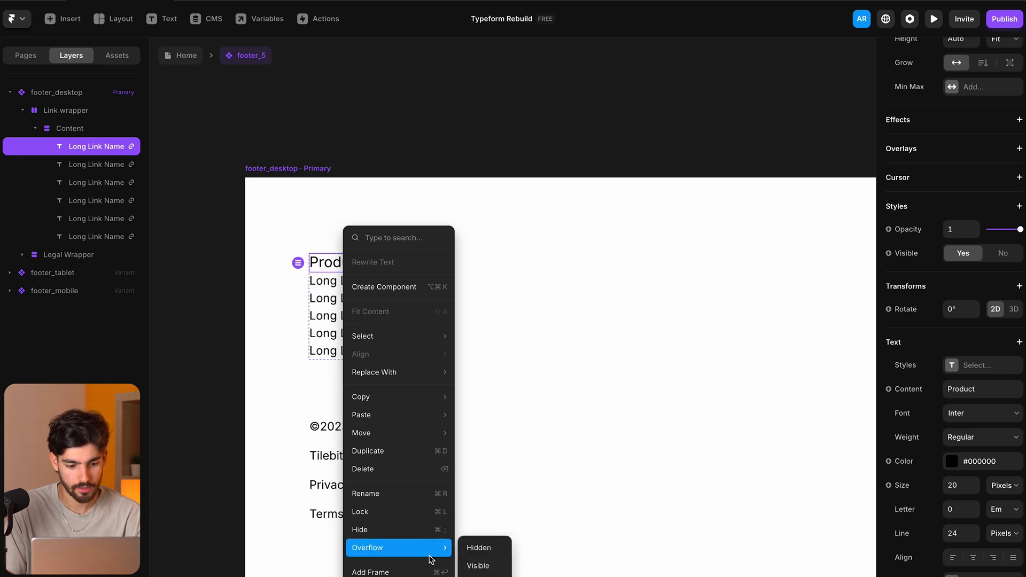
pyautogui.click(427, 576)
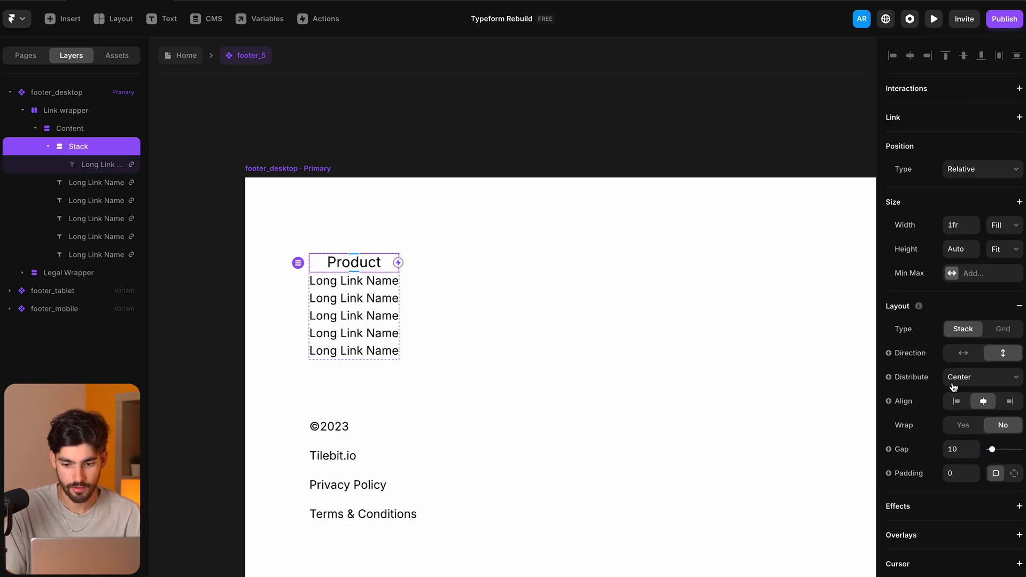
pyautogui.click(956, 401)
pyautogui.click(1014, 473)
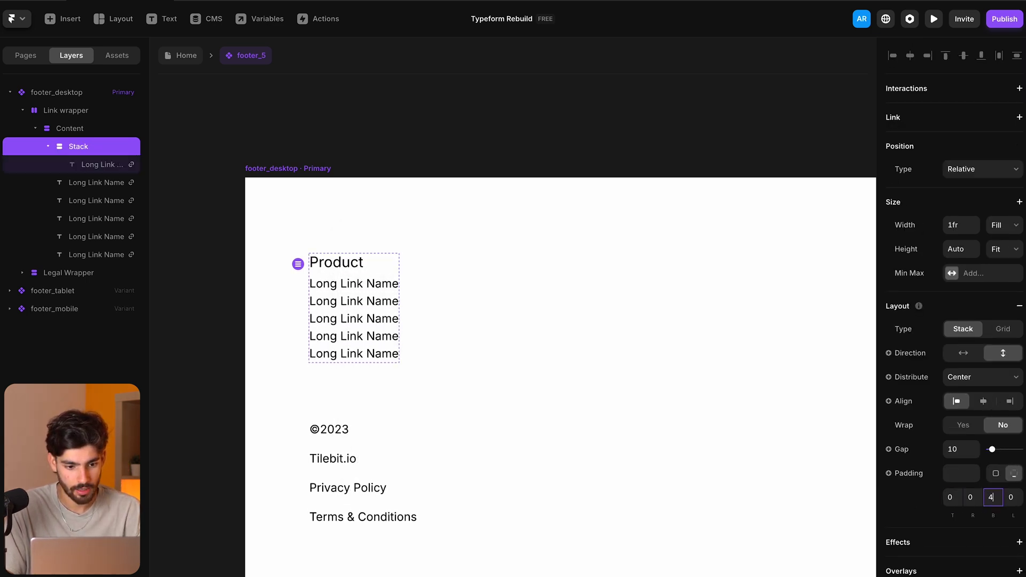
pyautogui.write('10')
# Set the gap of the stack around the Product heading to 34 and collapse that stack in the layer tree.
pyautogui.click(395, 292)
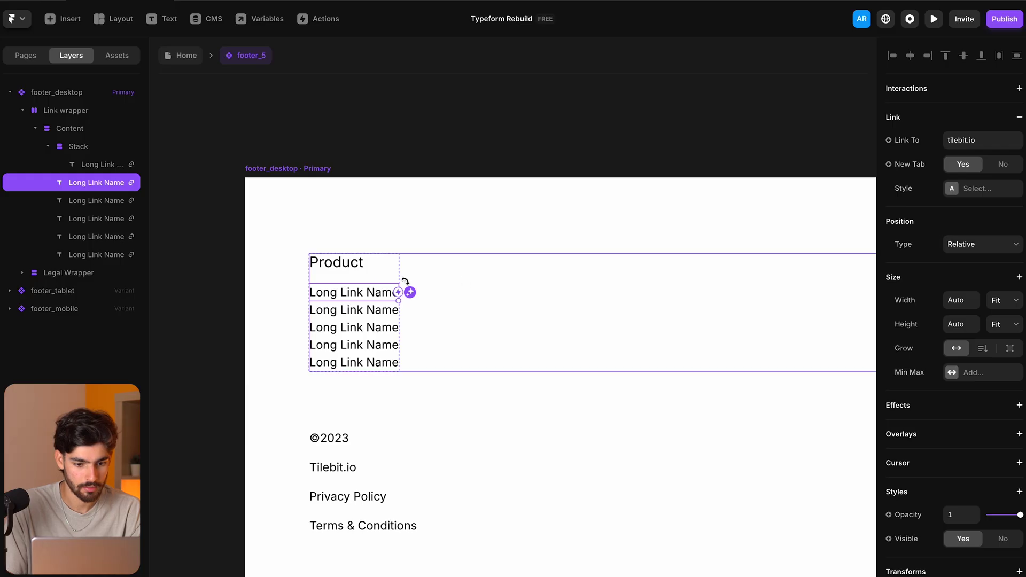
pyautogui.click(380, 272)
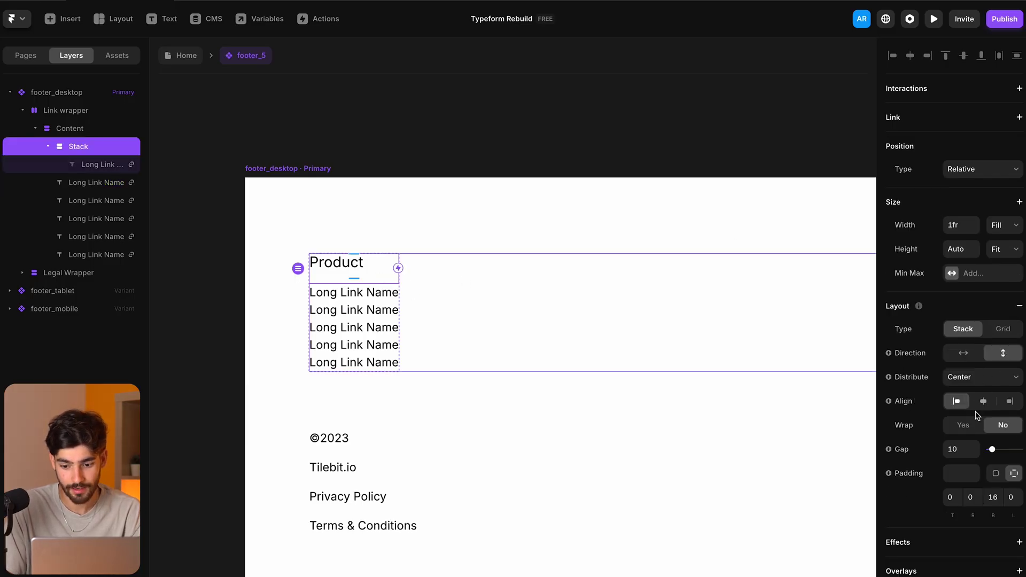
pyautogui.write('24')
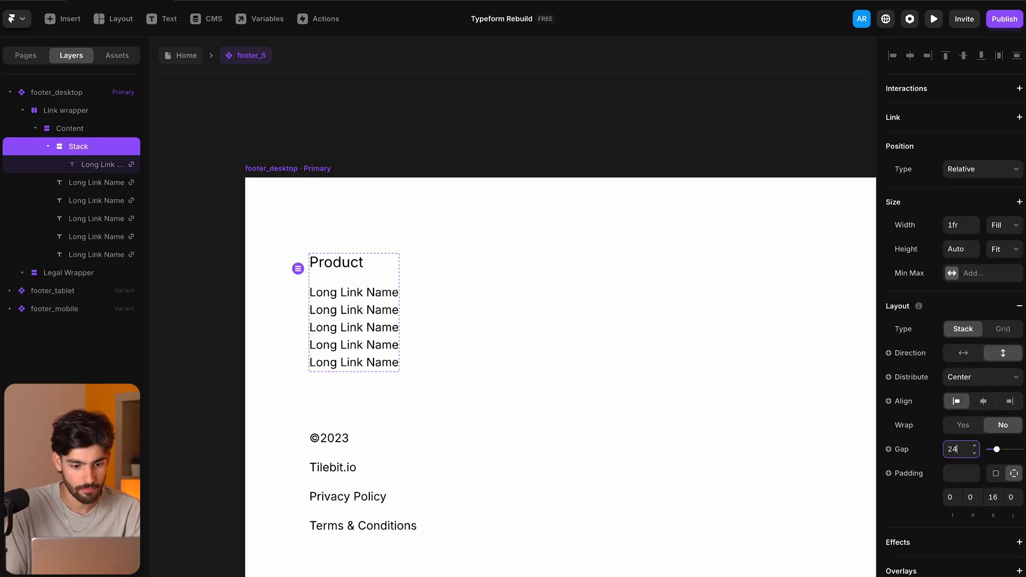
pyautogui.click(47, 146)
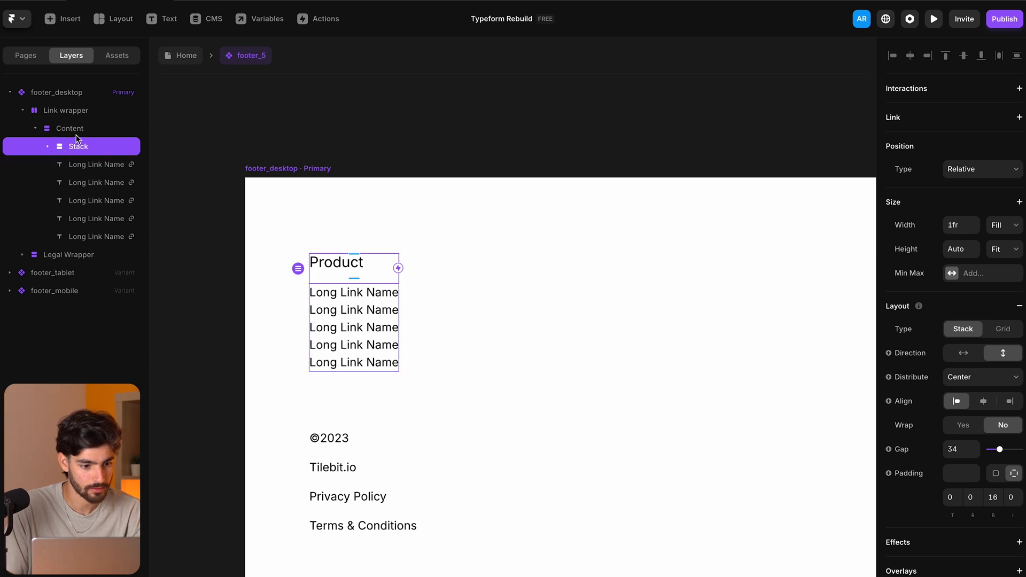
# Set the link column's distribution to Start and its gap to 10.
pyautogui.click(76, 133)
pyautogui.click(980, 377)
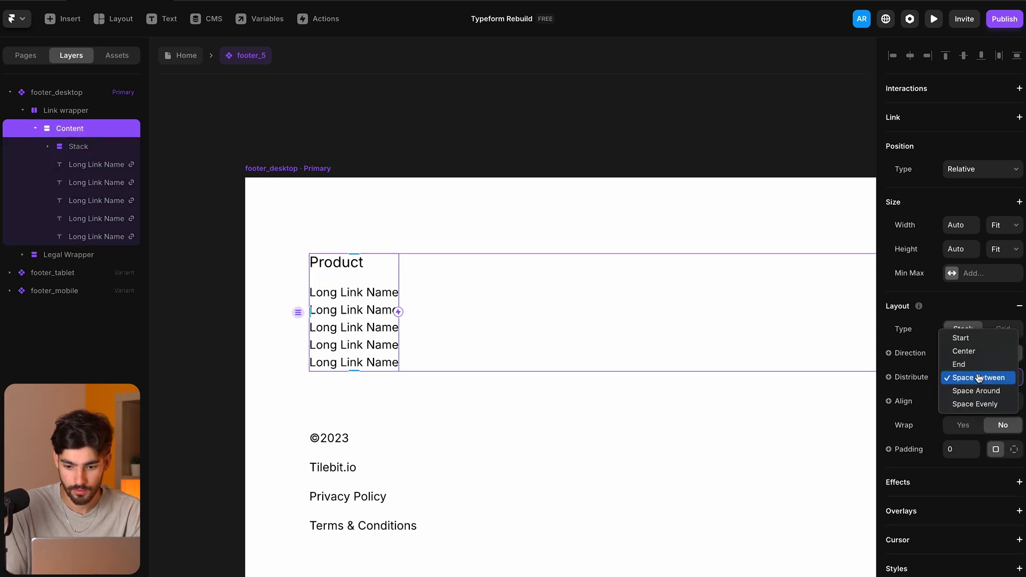
pyautogui.click(972, 338)
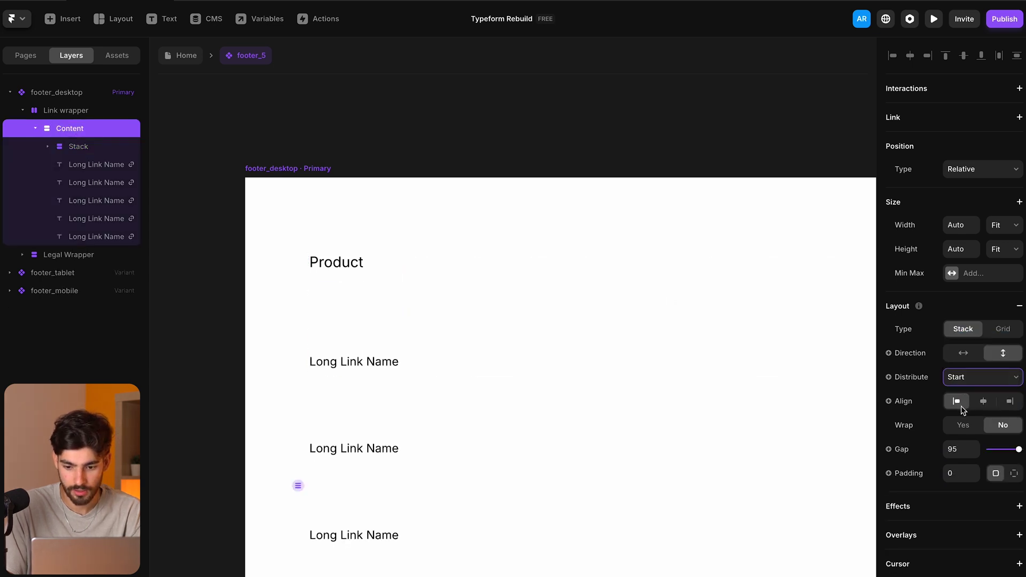
pyautogui.click(964, 449)
pyautogui.write('10')
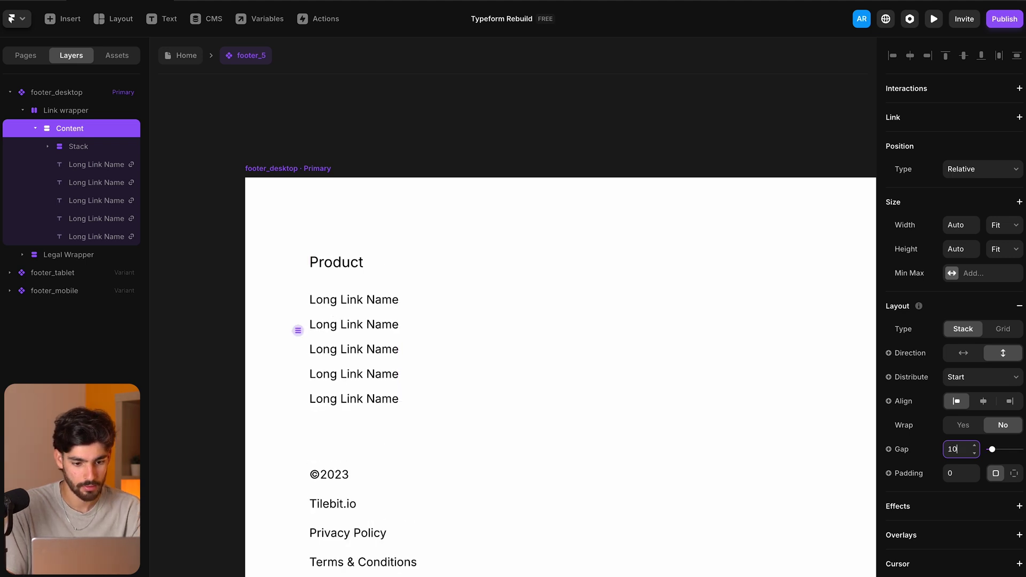
# Delete the legal links section from the desktop footer and duplicate the Product link column five times.
pyautogui.click(444, 527)
pyautogui.press('Delete')
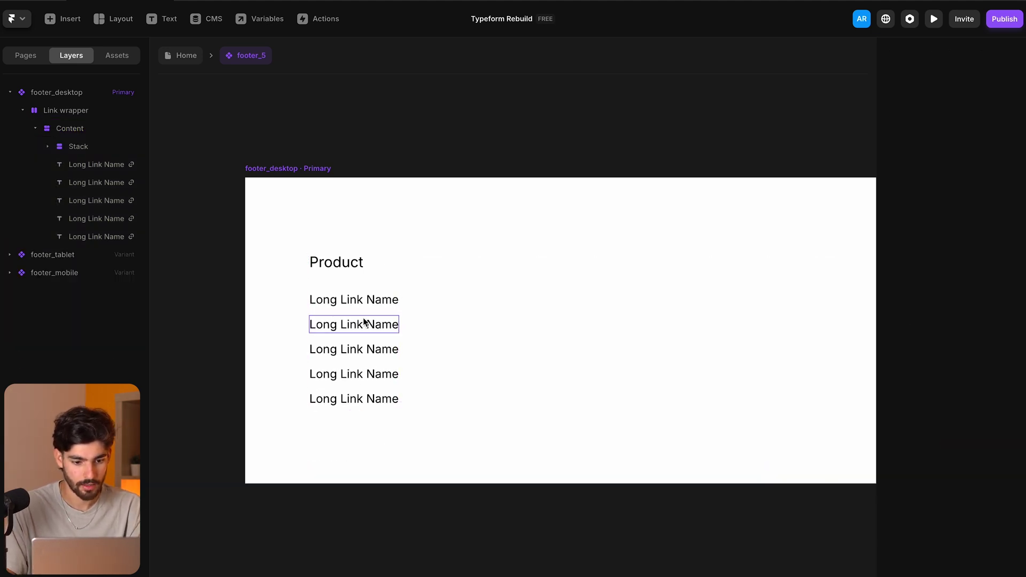
pyautogui.scroll(-1, 385, 315)
pyautogui.scroll(-2, 387, 315)
pyautogui.click(303, 277)
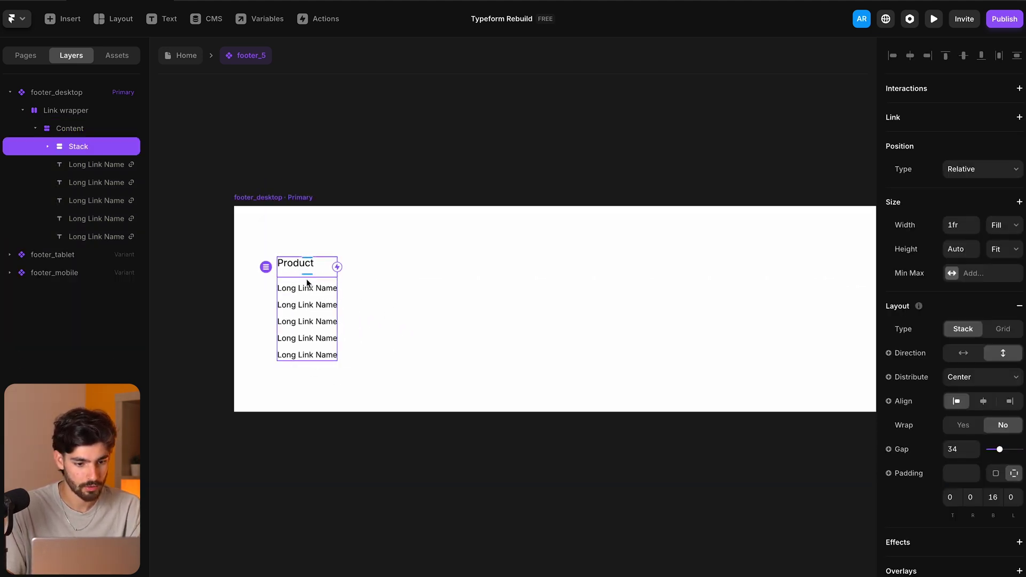
pyautogui.press('Escape')
pyautogui.hotkey('ctrl', 'd')
pyautogui.hotkey('ctrl', 'd')
pyautogui.hotkey('ctrl', 'd')
pyautogui.hotkey('ctrl', 'd')
pyautogui.hotkey('ctrl', 'd')
# Rename the second to fifth column headings to Templates, Integrations, Resources and Get to know us.
pyautogui.click(376, 266)
pyautogui.doubleClick(377, 268)
pyautogui.write('TEwm')
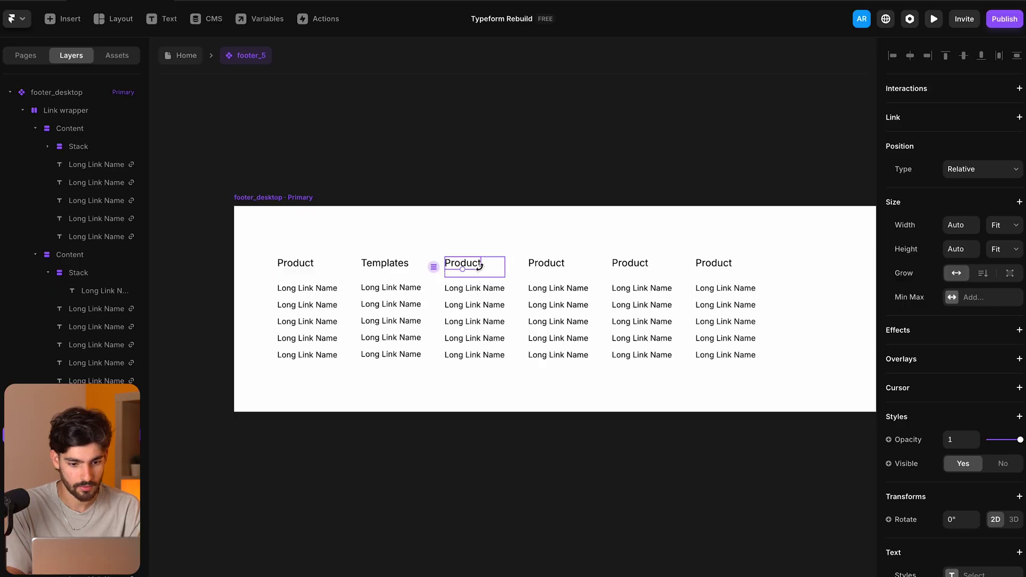
pyautogui.press('BackSpace')
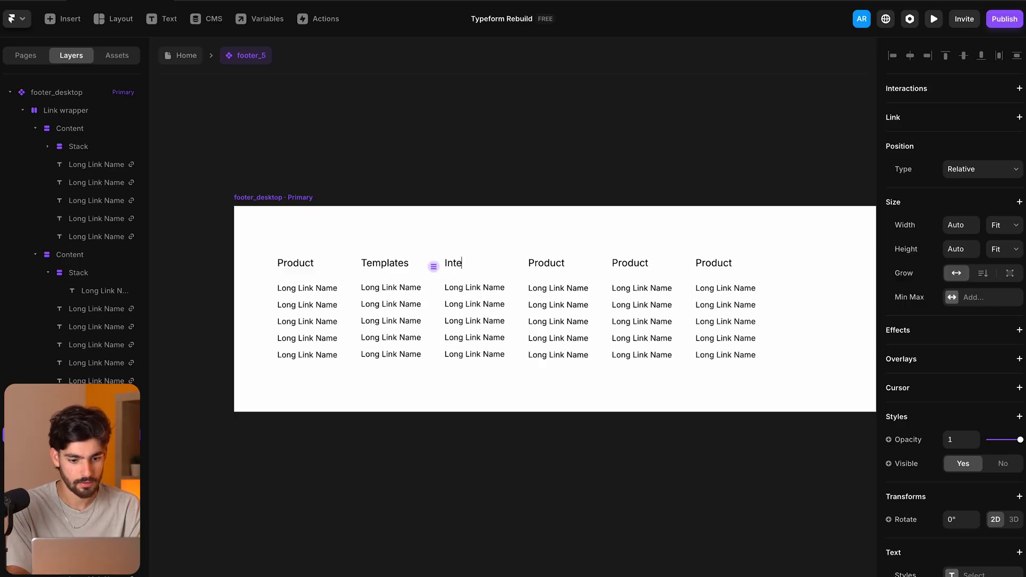
pyautogui.doubleClick(561, 266)
pyautogui.write('Resources')
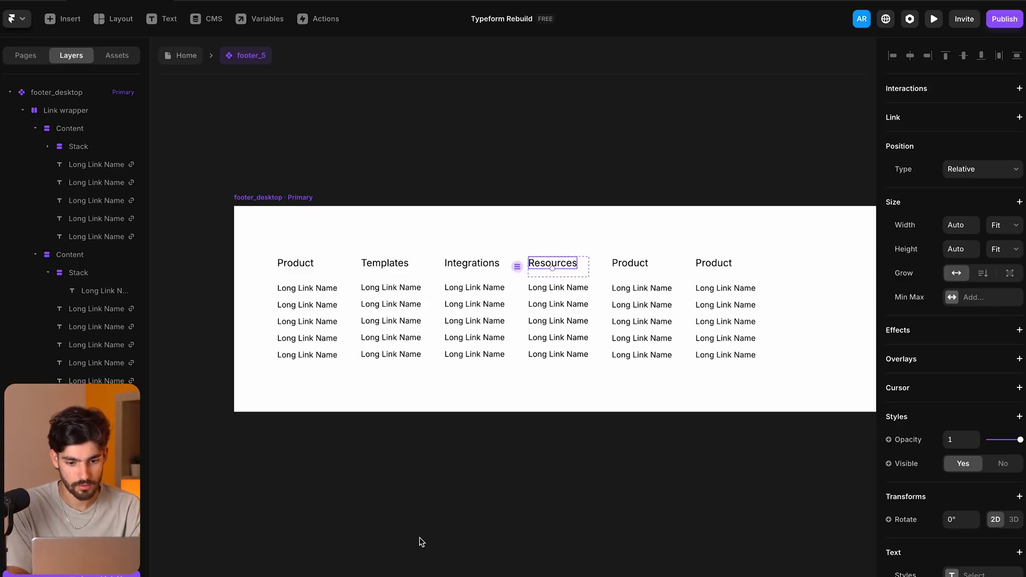
pyautogui.doubleClick(632, 264)
pyautogui.write('Get to know us')
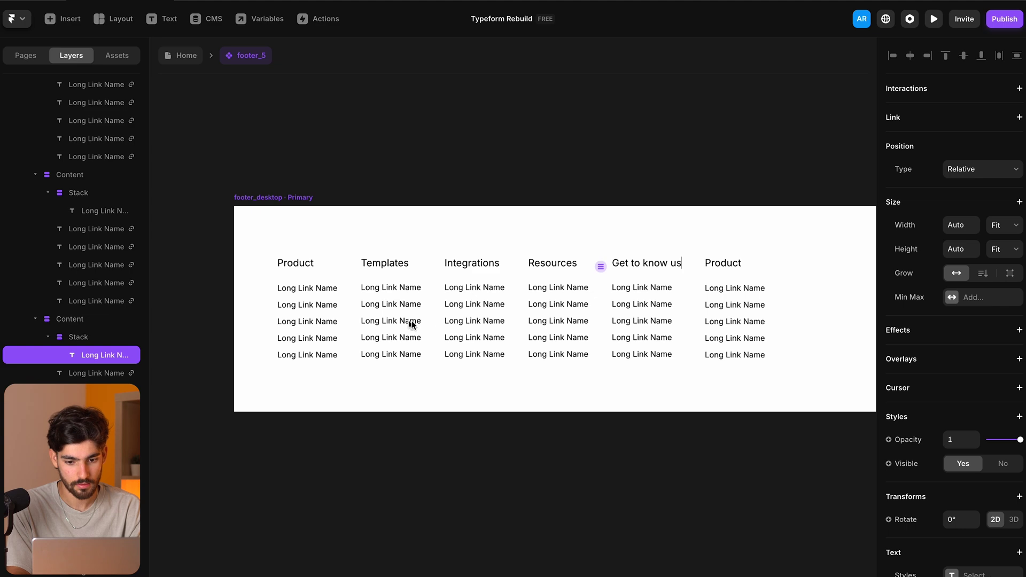
# Delete the surplus sixth link column at the end of the desktop footer.
pyautogui.click(748, 279)
pyautogui.press('Escape')
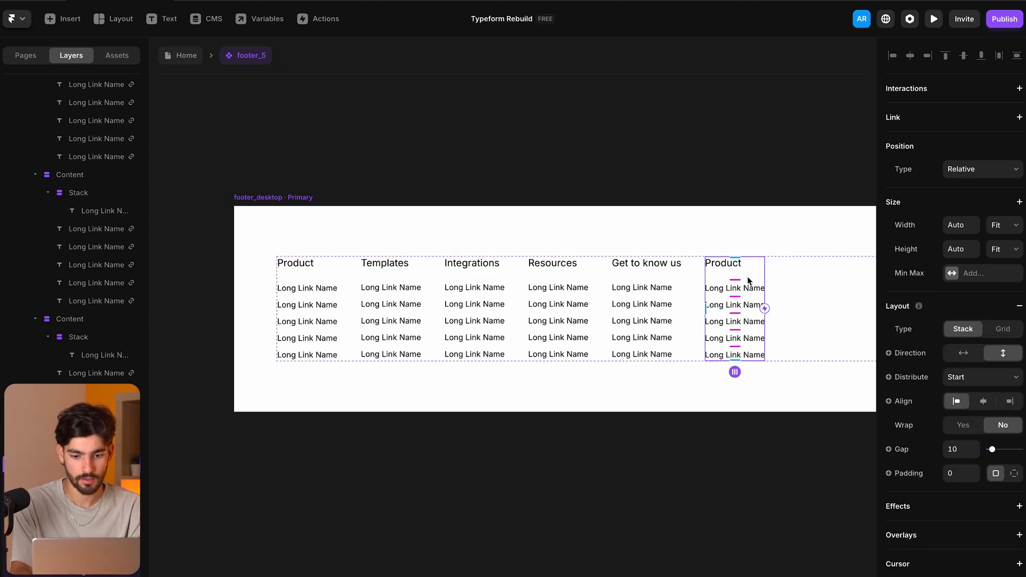
pyautogui.press('Delete')
# Set the link wrapper's direction to vertical in the tablet and mobile footer variants and compare with the reference site's mobile page.
pyautogui.scroll(-3, 338, 200)
pyautogui.hscroll(13, 337, 200)
pyautogui.scroll(-2, 338, 200)
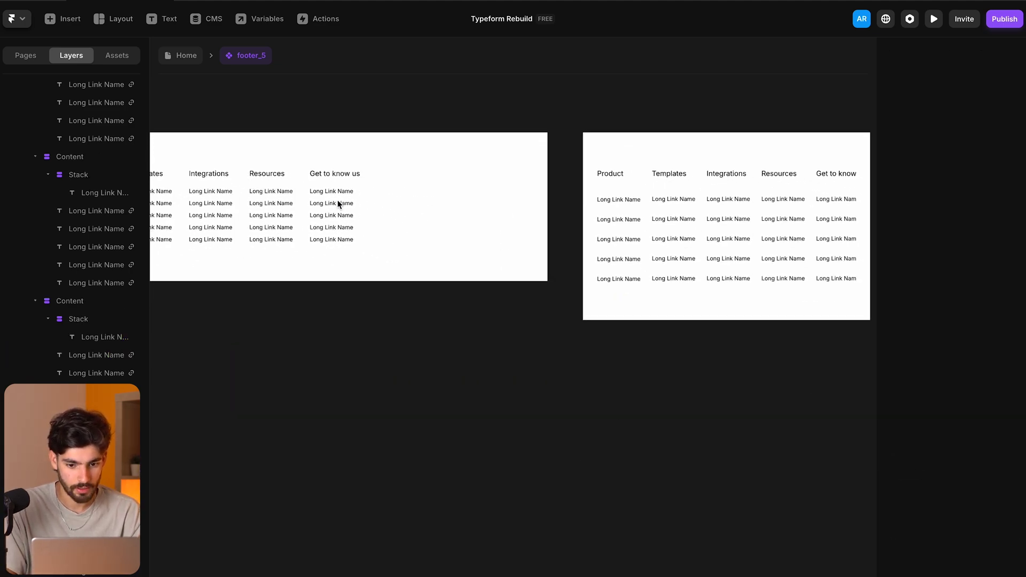
pyautogui.hscroll(-1, 338, 200)
pyautogui.hscroll(-1, 338, 200)
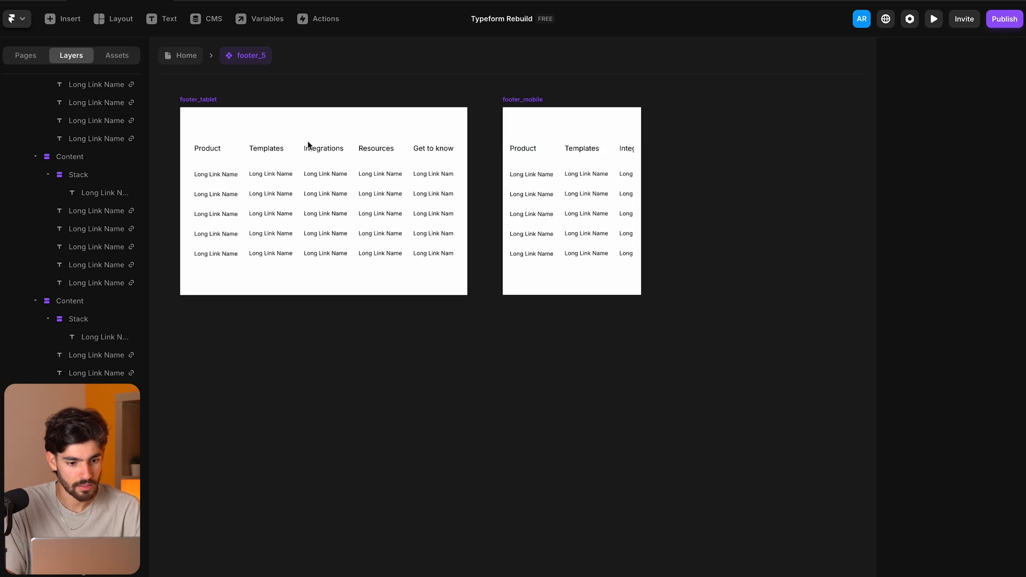
pyautogui.click(244, 159)
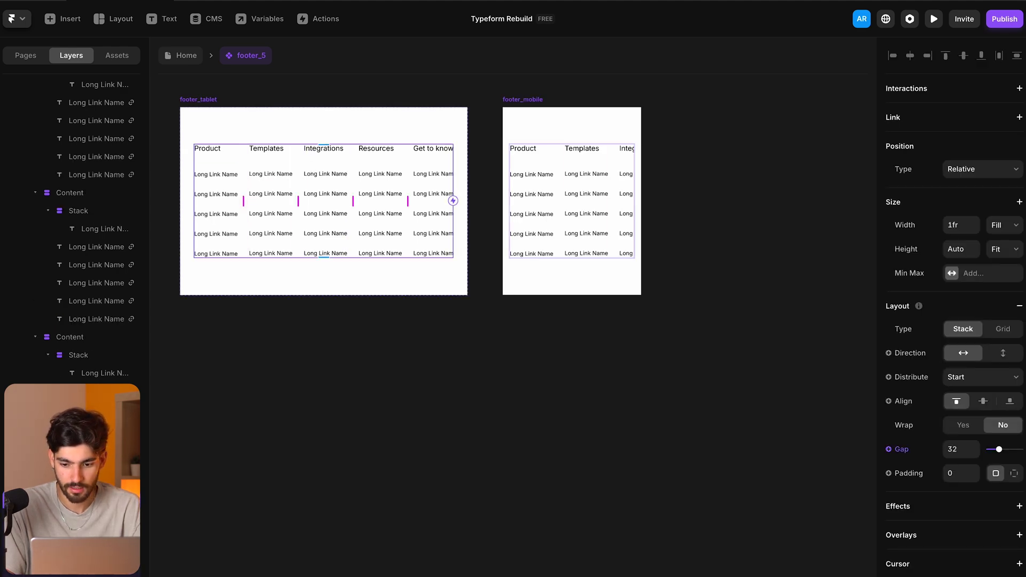
pyautogui.click(1003, 353)
pyautogui.click(561, 165)
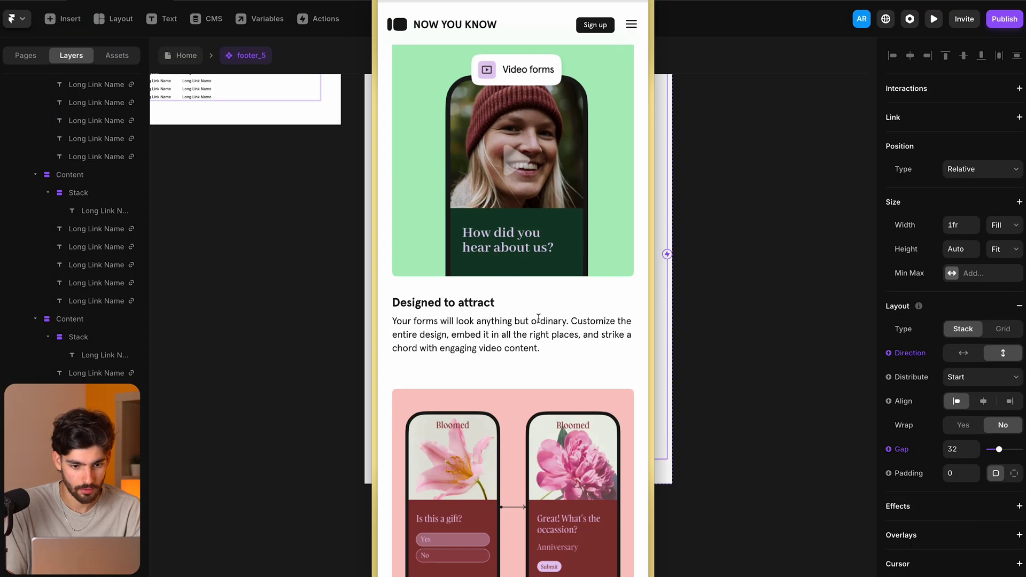
pyautogui.scroll(-20, 537, 317)
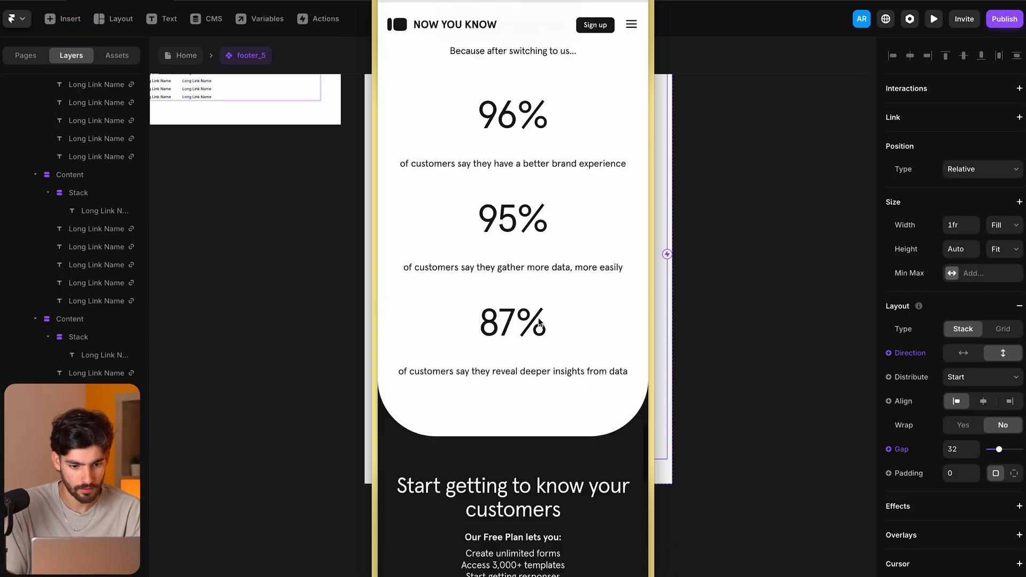
pyautogui.scroll(-12, 472, 307)
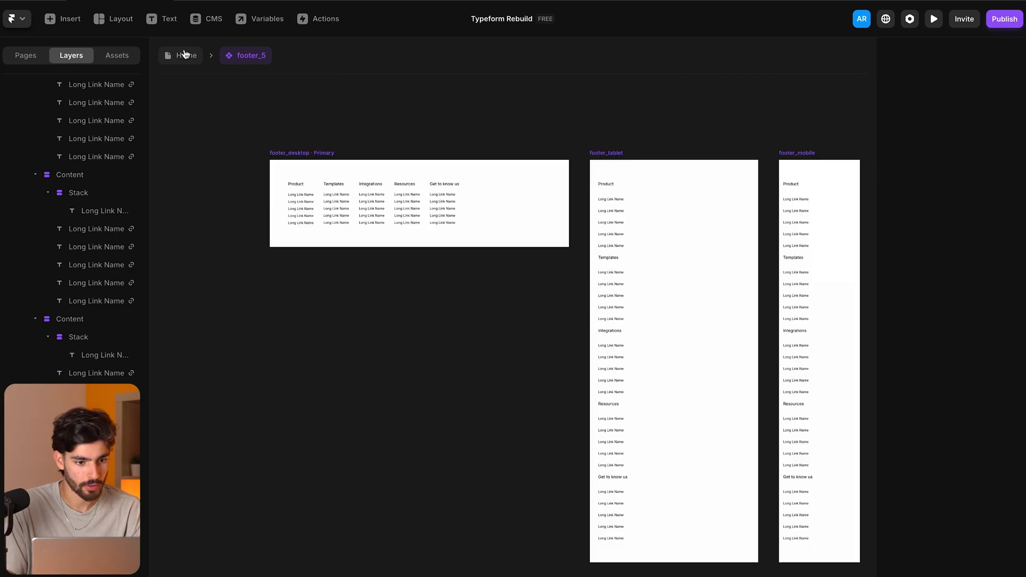
# Return to the Home page, check the reference site's footer area, and wrap the footer_5 component in a stack.
pyautogui.click(186, 55)
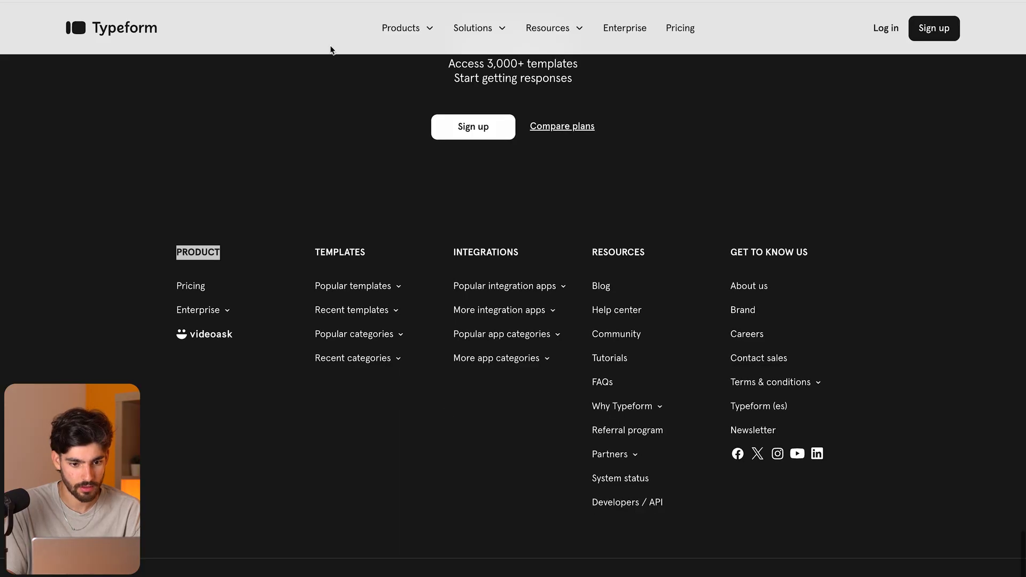
pyautogui.scroll(5, 330, 96)
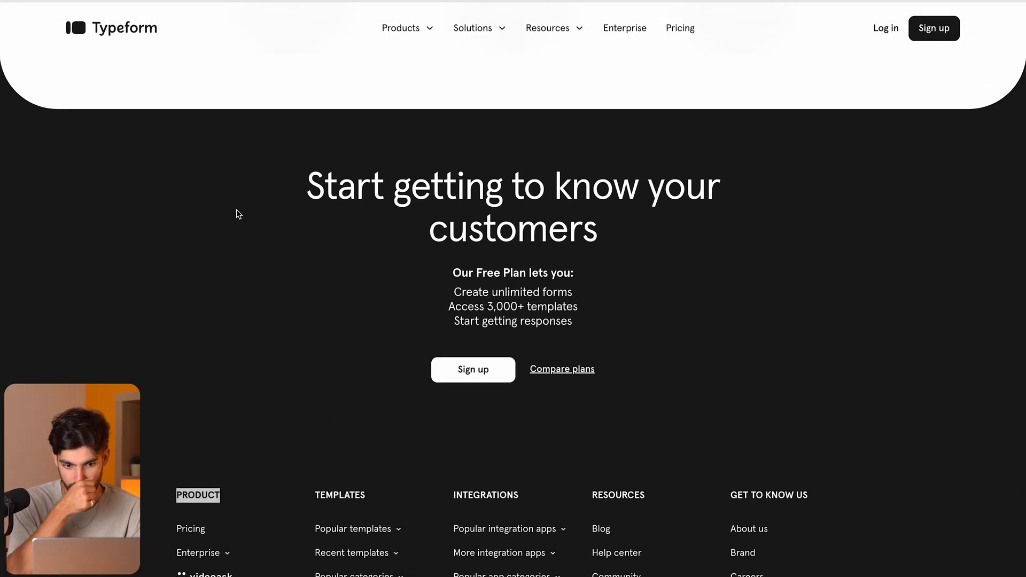
pyautogui.press('super+Tab')
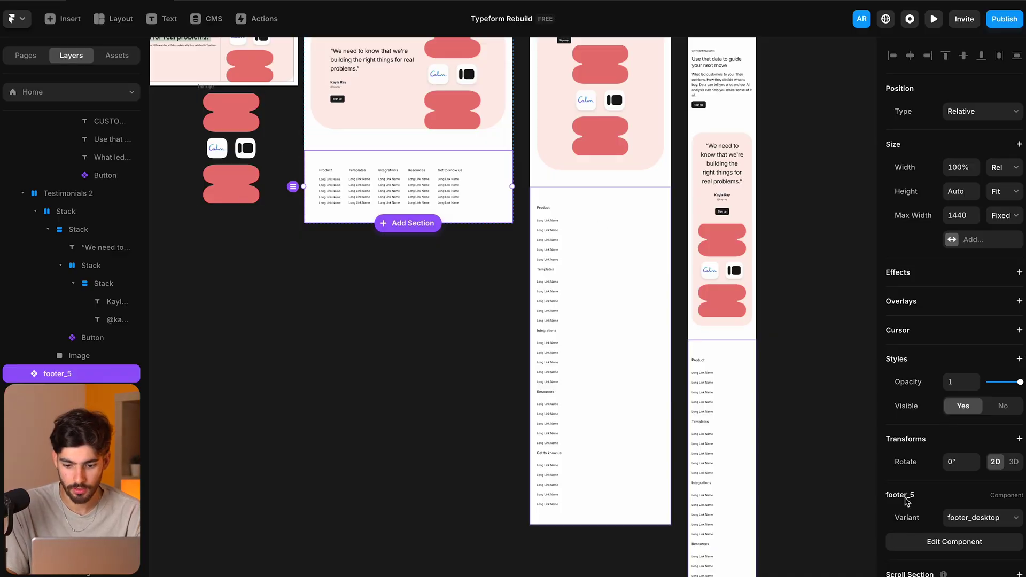
pyautogui.scroll(-1, 930, 450)
pyautogui.rightClick(74, 374)
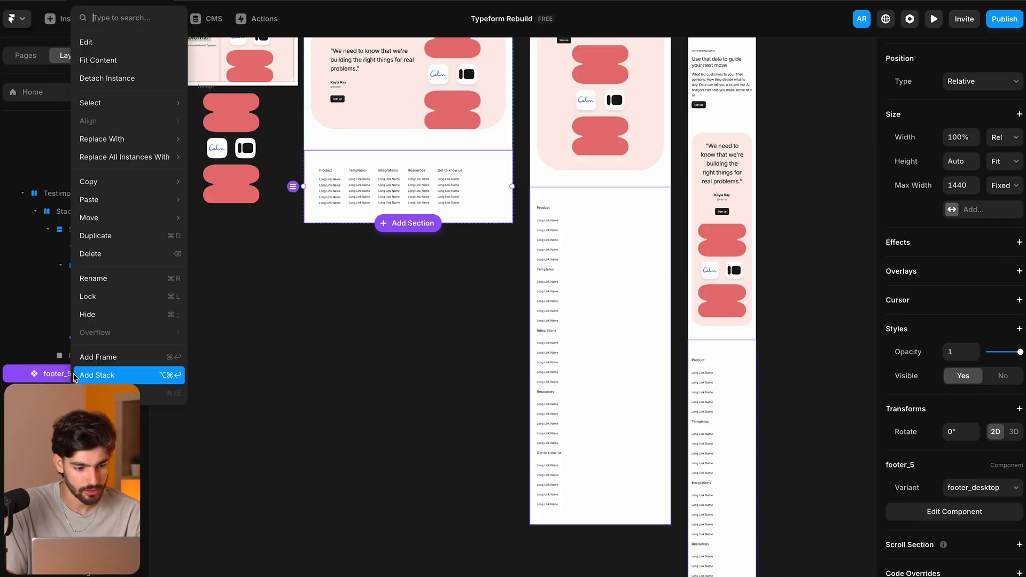
pyautogui.click(104, 375)
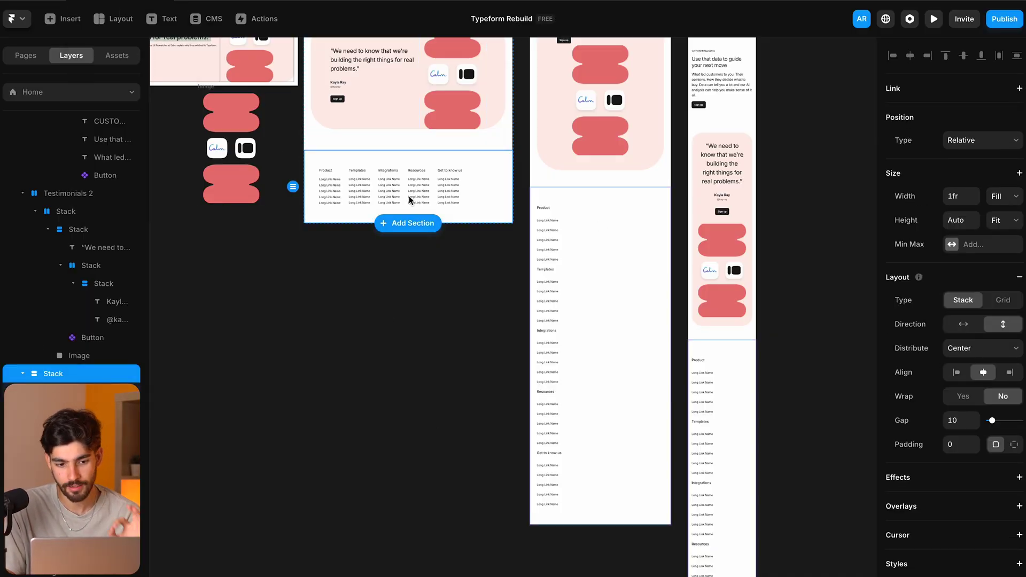
# Fill the stack around the footer with black and remove the footer_desktop component's own background fill.
pyautogui.scroll(-8, 910, 470)
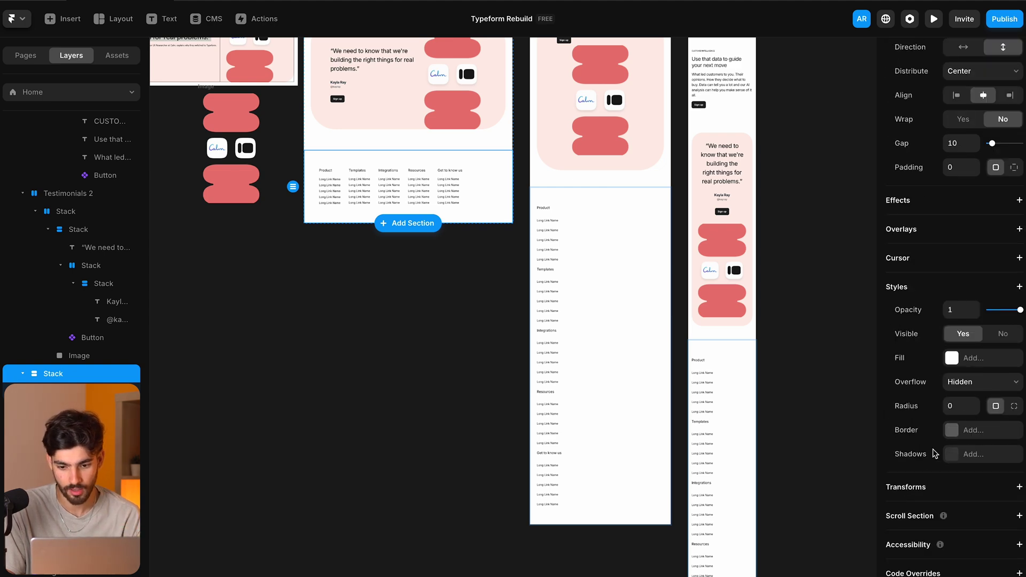
pyautogui.click(961, 363)
pyautogui.moveTo(788, 453); pyautogui.dragTo(656, 517)
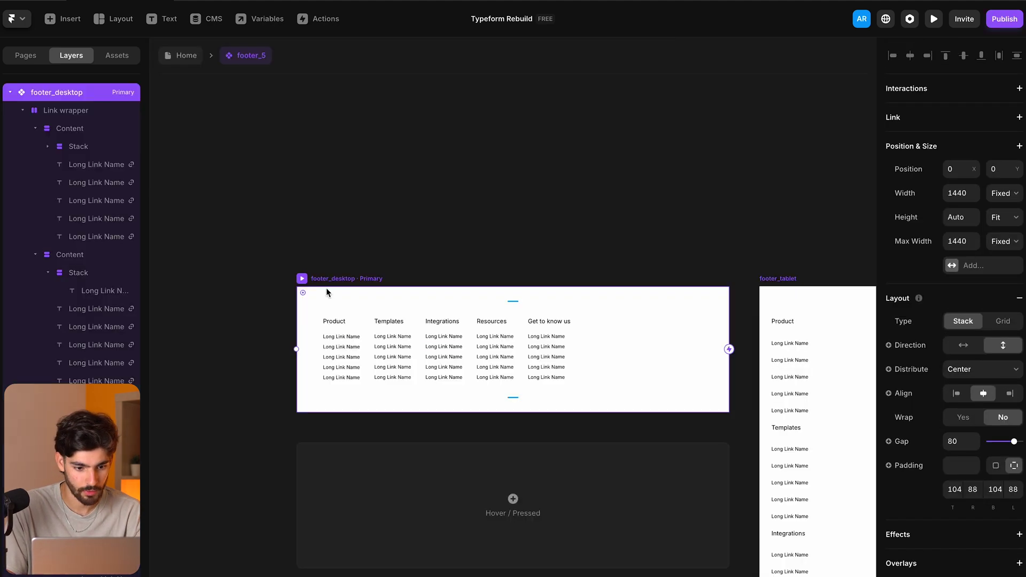
pyautogui.click(1017, 391)
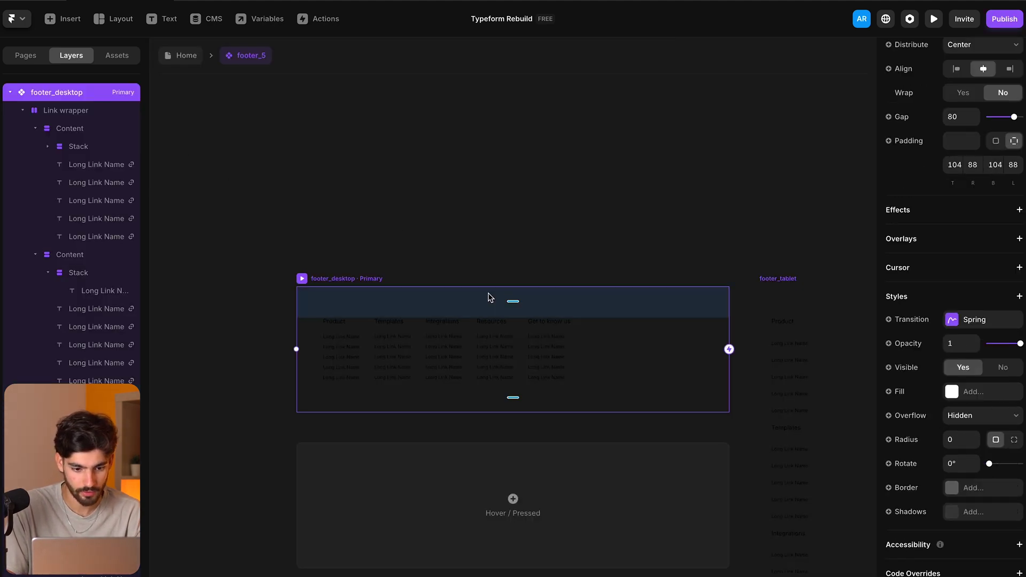
pyautogui.press('Escape')
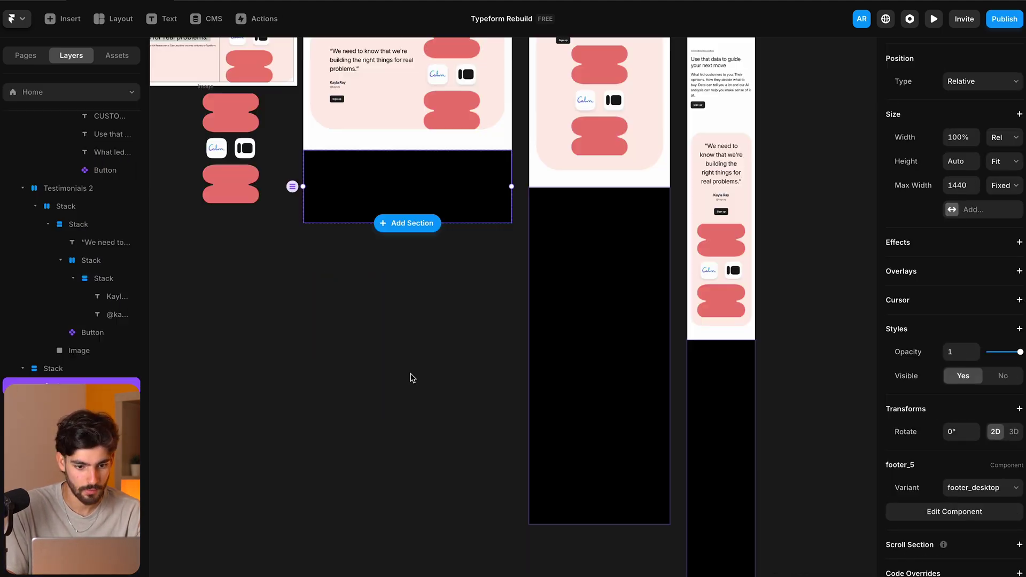
# Delete the testimonial reference image lying beside the Desktop layout on the canvas.
pyautogui.click(176, 167)
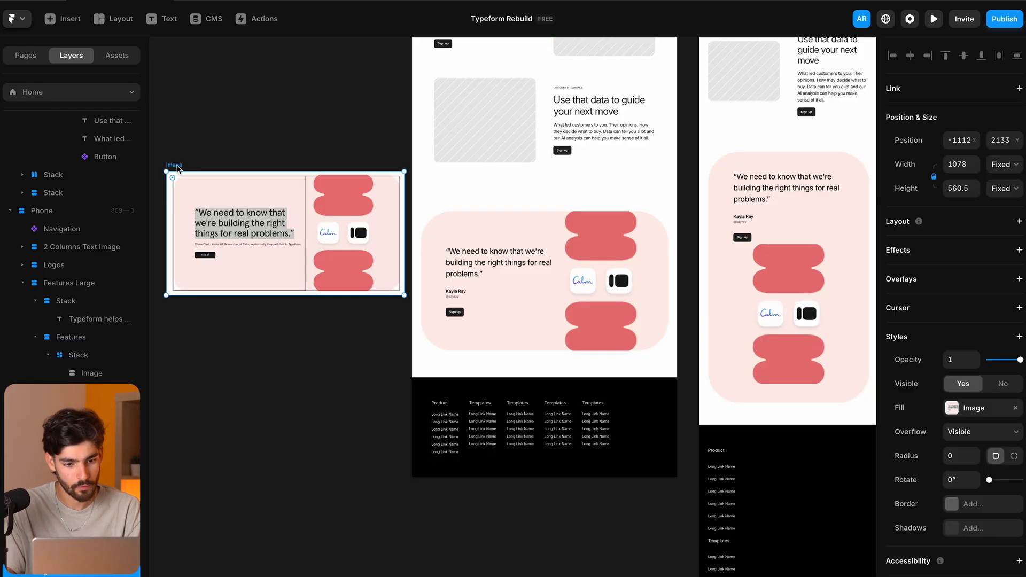
pyautogui.press('Delete')
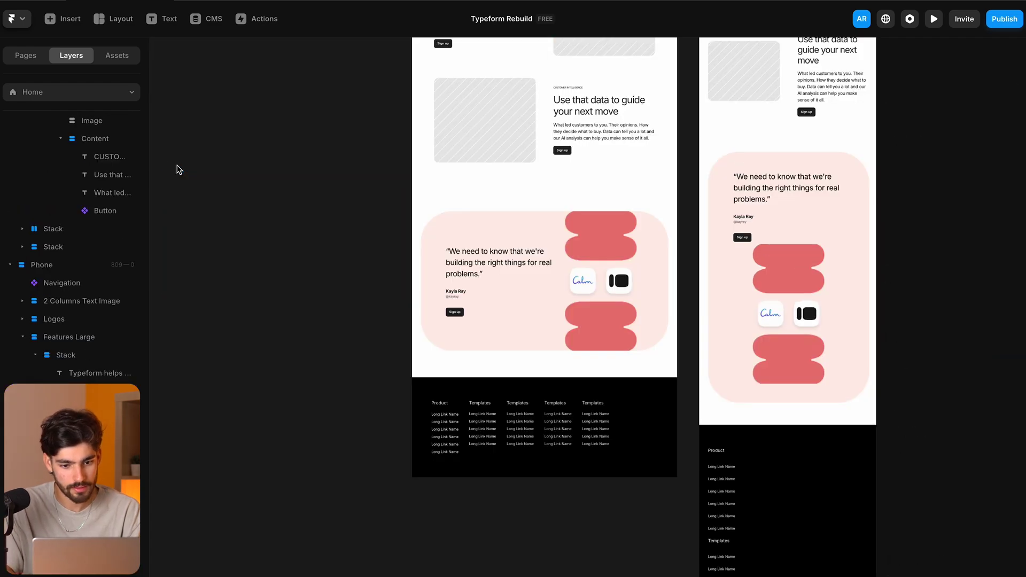
# Compare the page's hero with the Typeform reference site and review the Desktop, Tablet and Phone layouts down to the testimonial.
pyautogui.scroll(1, 394, 208)
pyautogui.scroll(10, 395, 207)
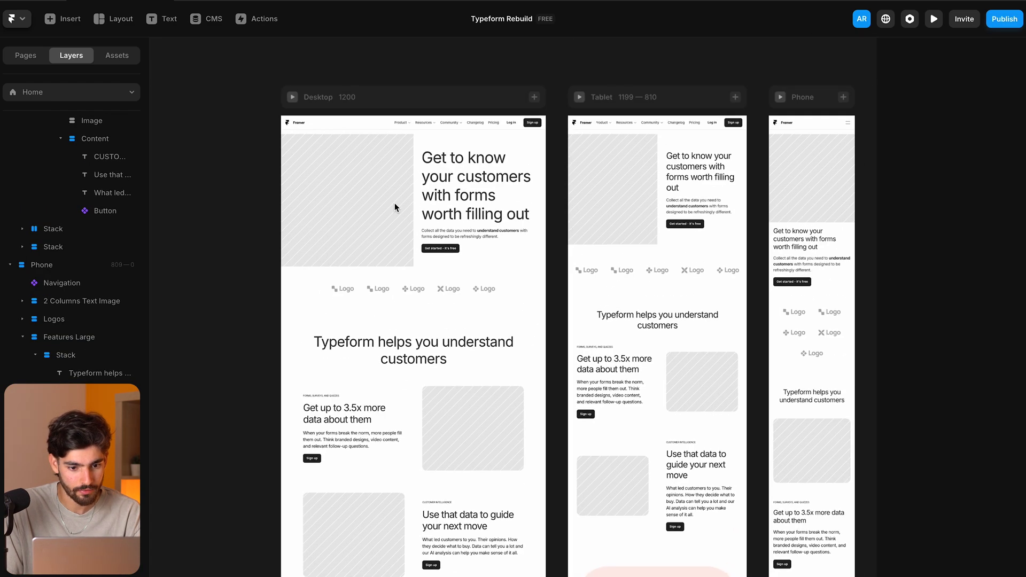
pyautogui.scroll(1, 349, 207)
pyautogui.press('super+Tab')
pyautogui.scroll(10, 349, 206)
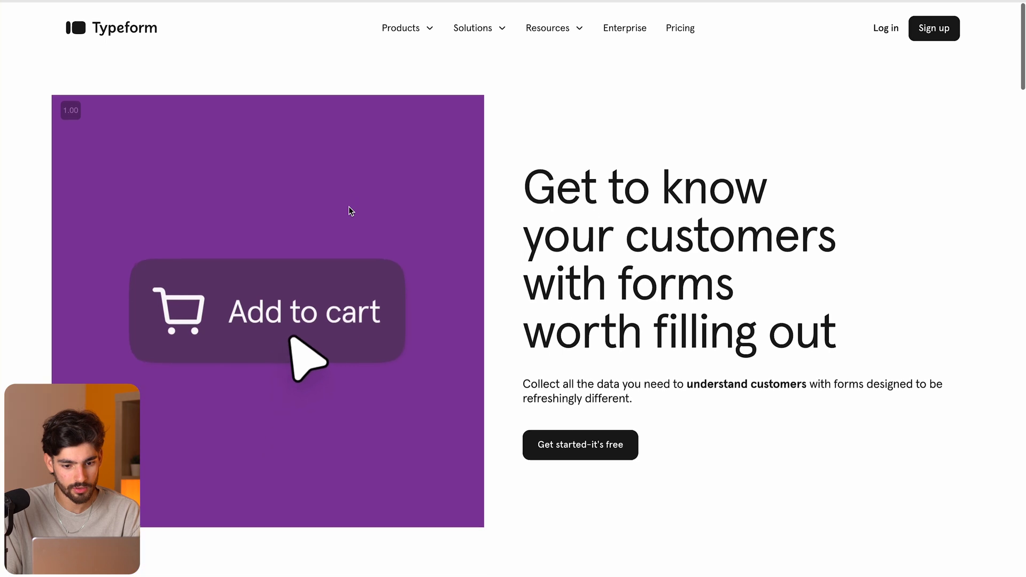
pyautogui.press('super+Tab')
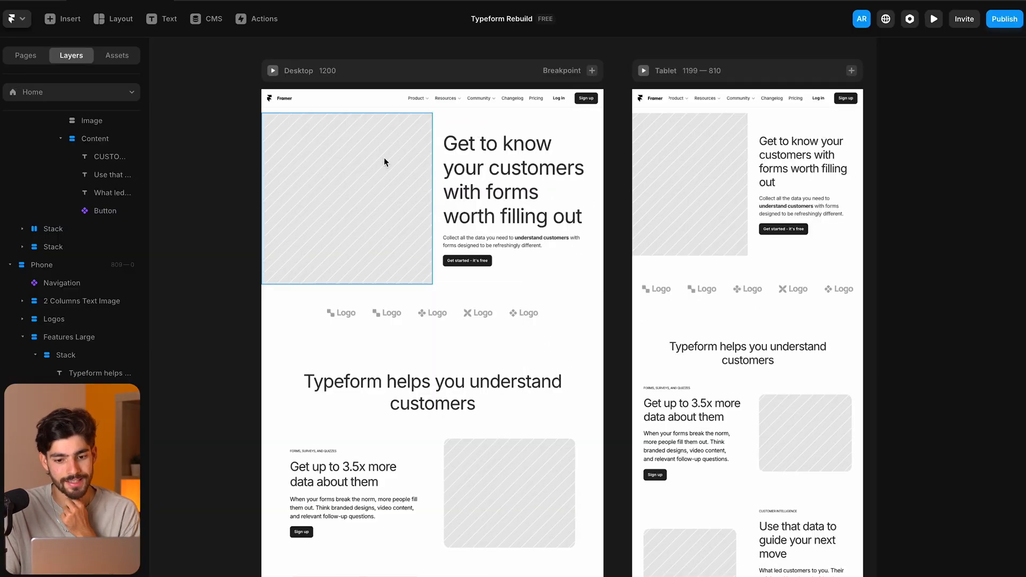
pyautogui.scroll(-3, 384, 157)
pyautogui.hscroll(3, 384, 157)
pyautogui.hscroll(3, 384, 157)
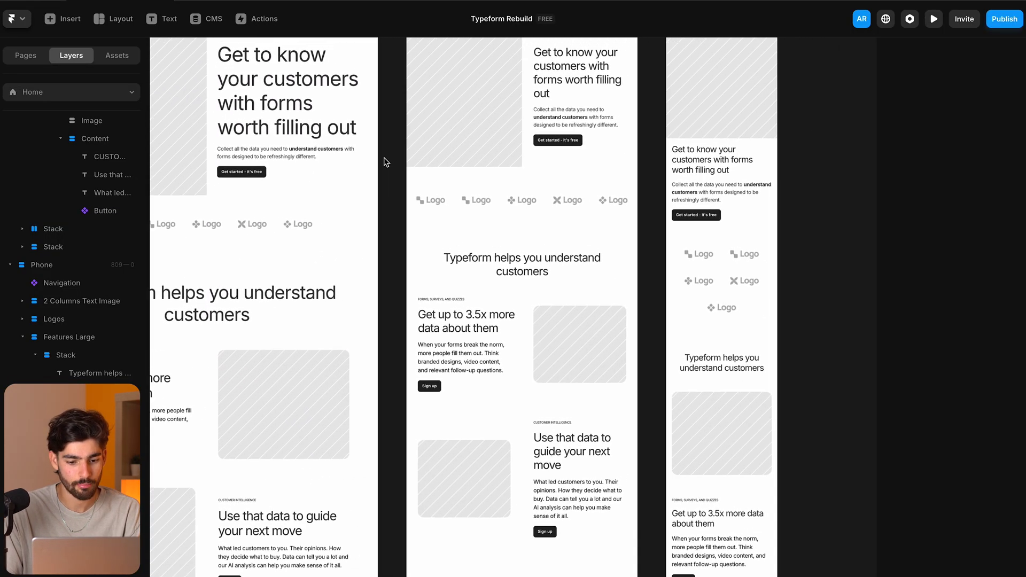
pyautogui.scroll(-5, 536, 238)
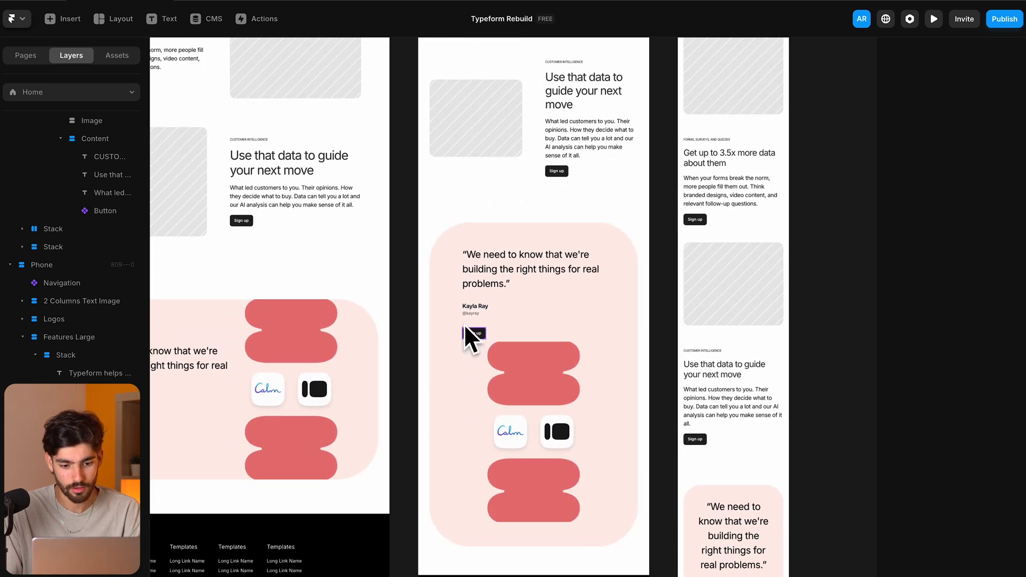
pyautogui.scroll(7, 446, 362)
pyautogui.scroll(2, 492, 373)
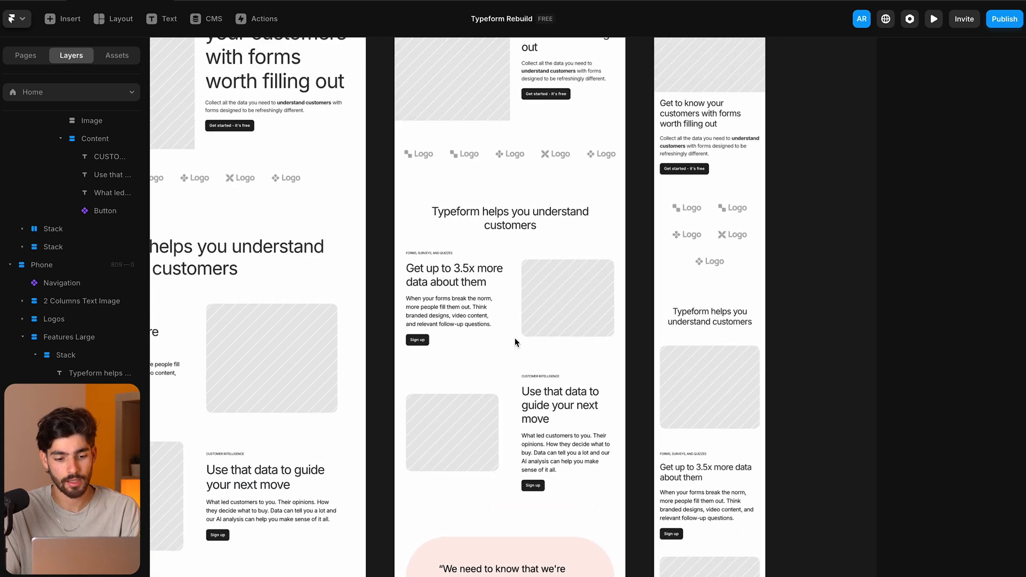
# Save the hero video from the Typeform reference site and look further down that page.
pyautogui.click(453, 431)
pyautogui.scroll(3, 540, 306)
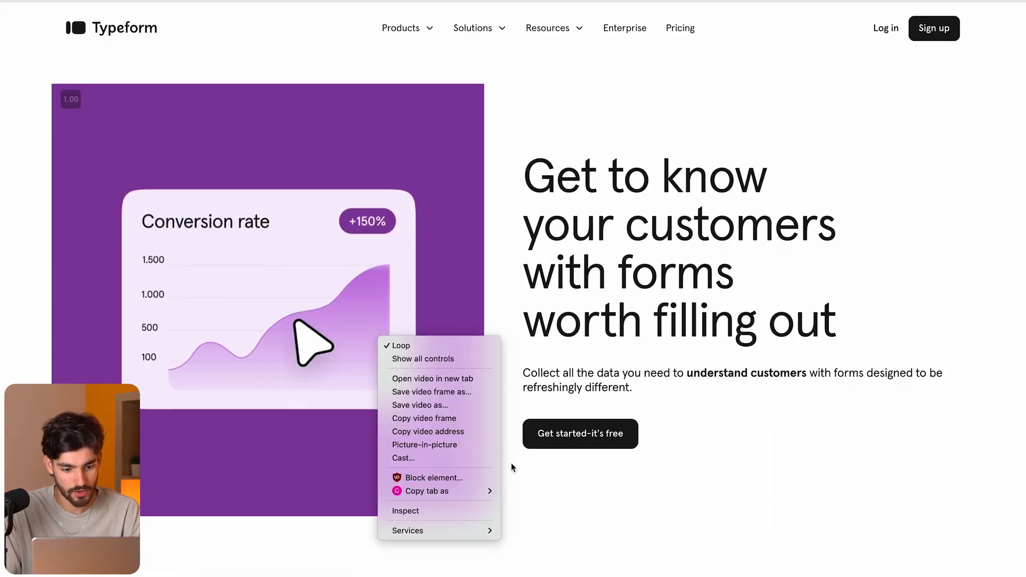
pyautogui.click(425, 406)
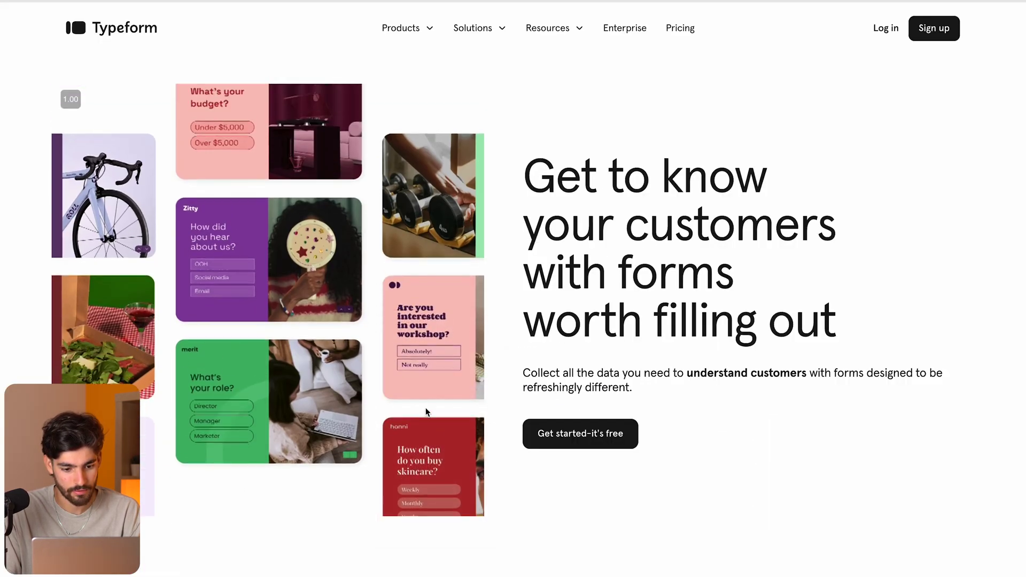
pyautogui.scroll(-5, 425, 407)
pyautogui.scroll(-10, 425, 407)
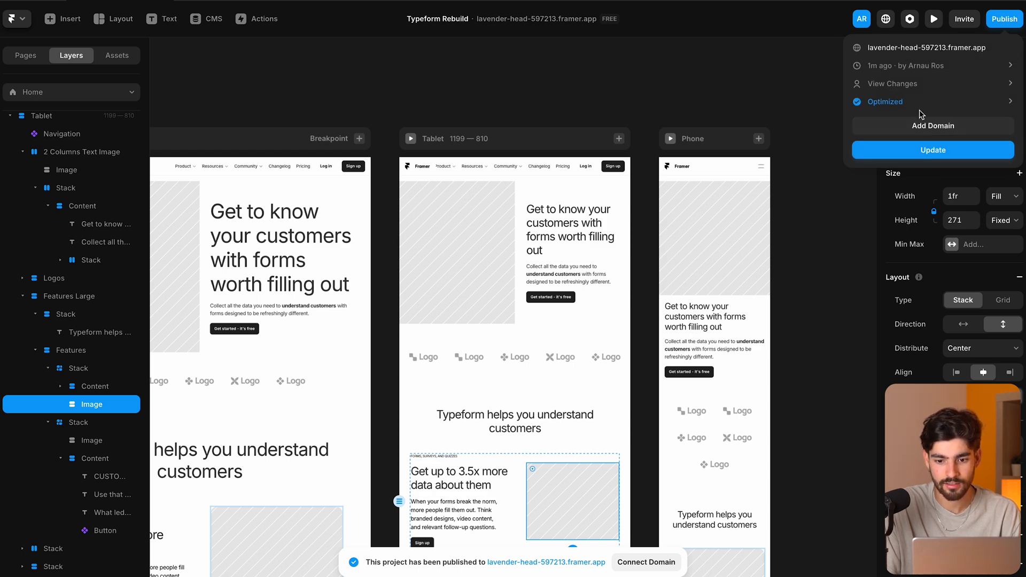
# Open the published site and widen its window to examine the desktop layout.
pyautogui.click(919, 52)
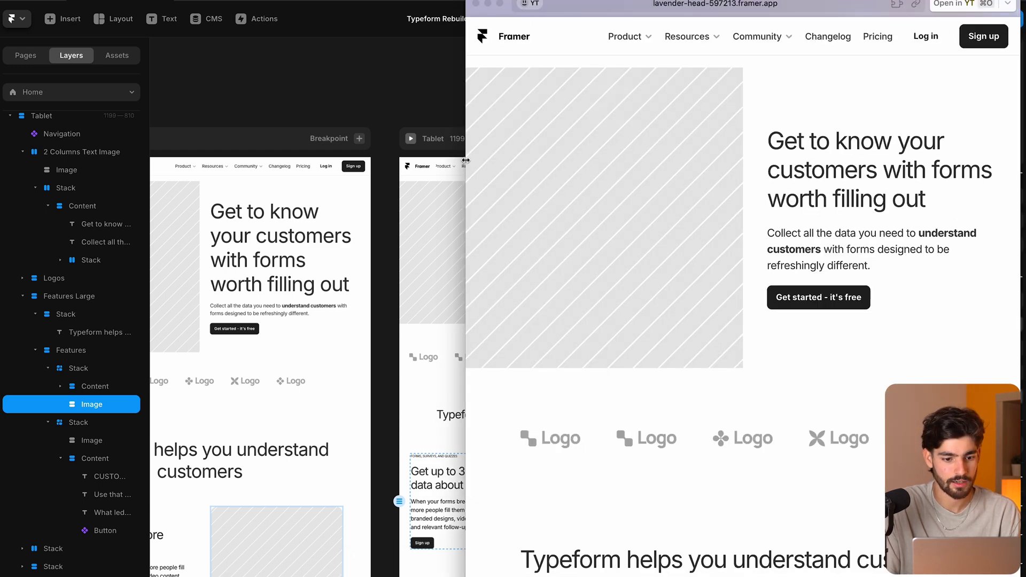
pyautogui.moveTo(467, 160); pyautogui.dragTo(1, 215)
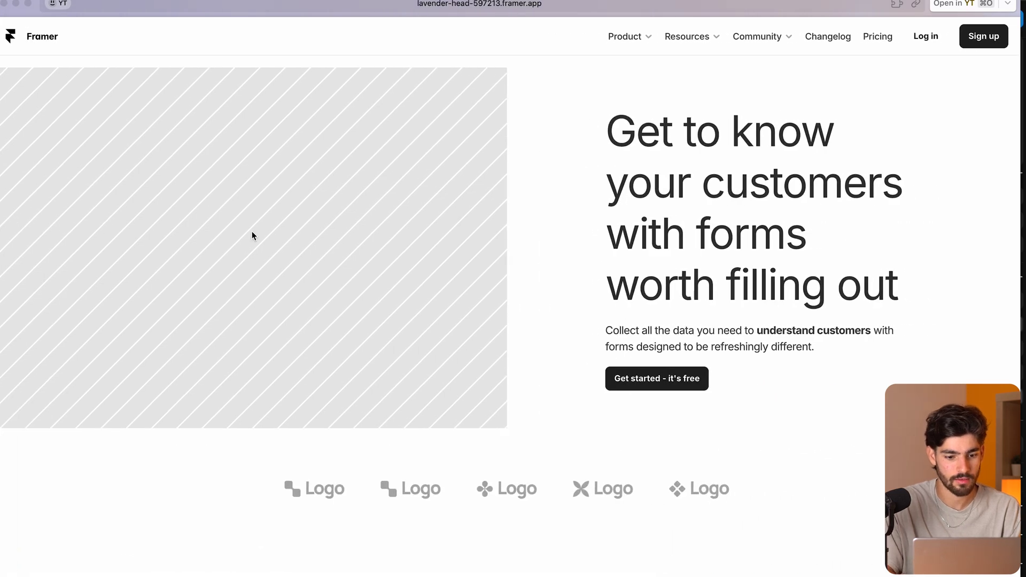
# Review the published page's full desktop layout at the widened window size.
pyautogui.scroll(-15, 367, 289)
pyautogui.scroll(20, 367, 289)
pyautogui.moveTo(632, 49)
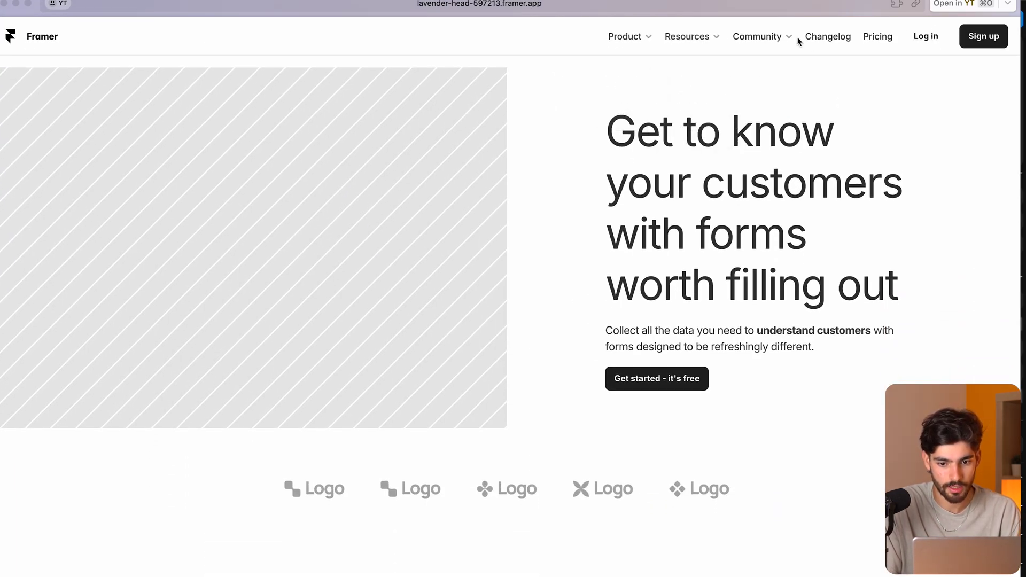
pyautogui.scroll(-15, 546, 264)
pyautogui.scroll(15, 534, 155)
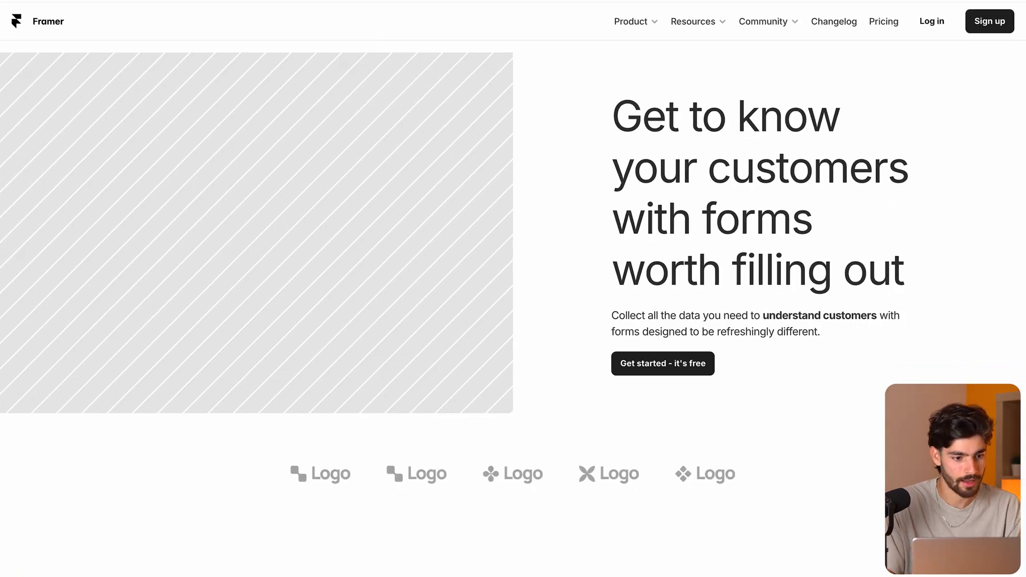
# Show the Typeform reference site side by side with the published page and divide the width almost equally between them.
pyautogui.moveTo(117, 467)
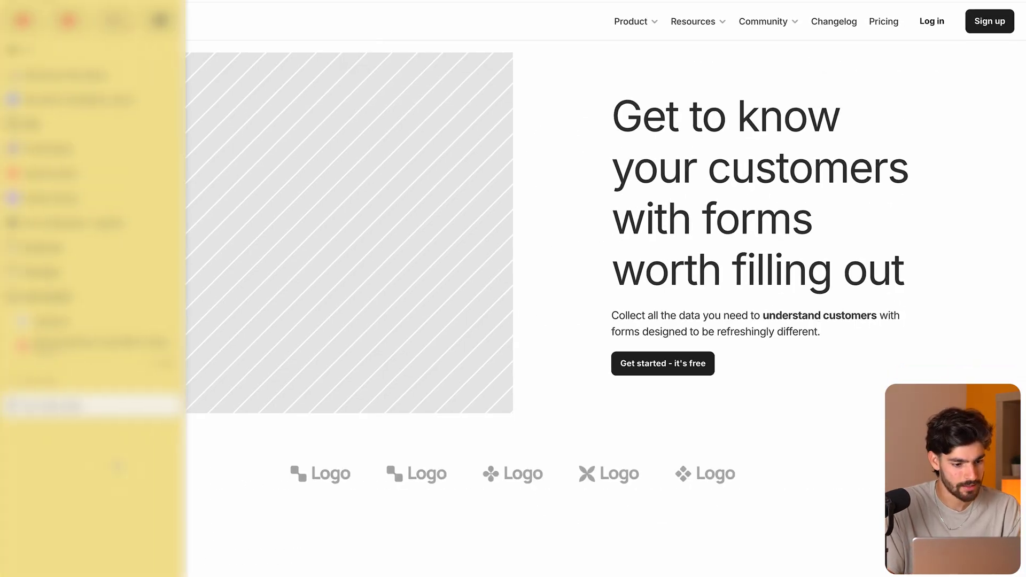
pyautogui.click(96, 323)
pyautogui.moveTo(515, 248); pyautogui.dragTo(565, 171)
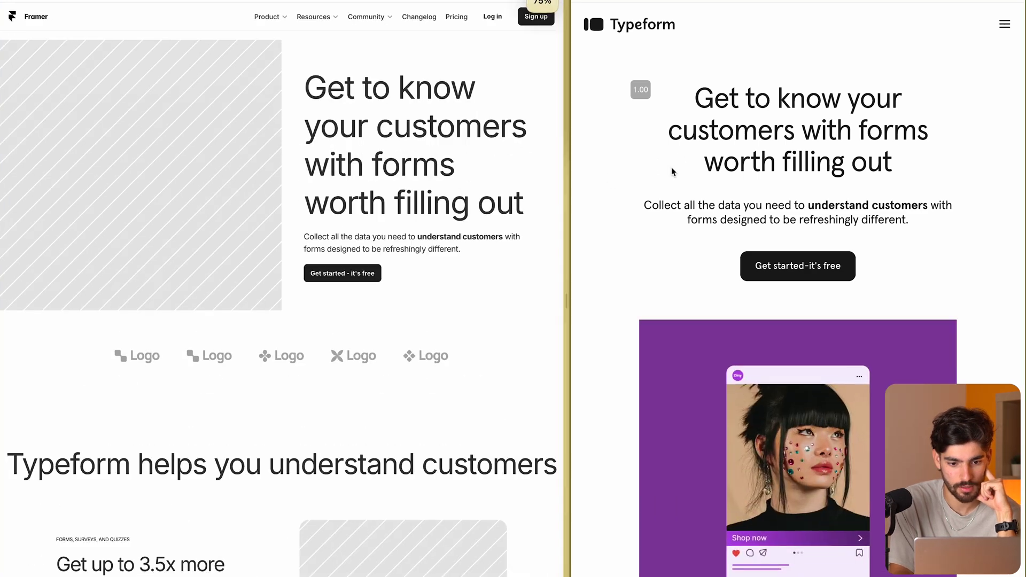
pyautogui.moveTo(565, 241); pyautogui.dragTo(533, 287)
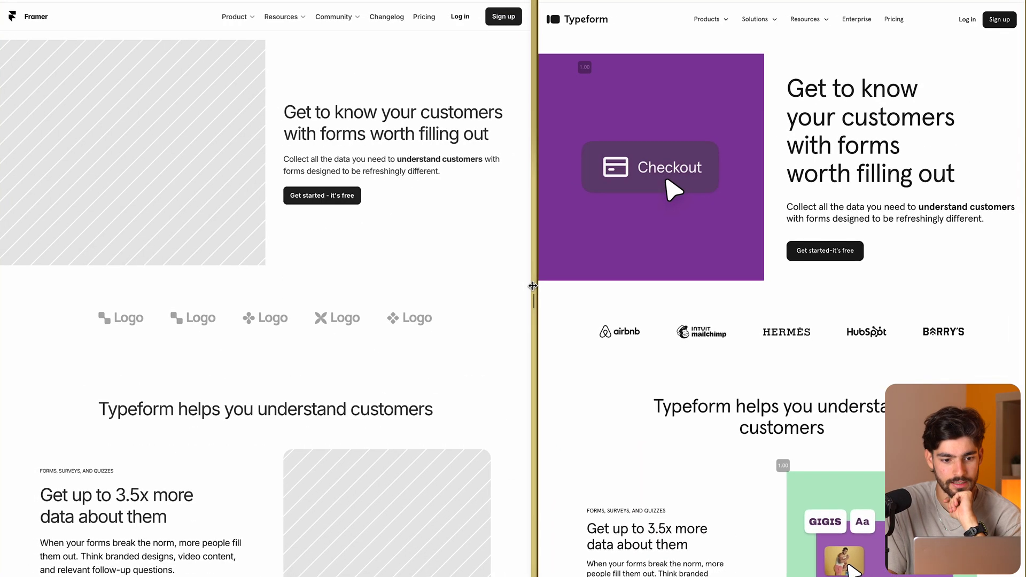
# Compare the feature rows and testimonial section of the published page with those on the Typeform reference site, adjusting the published page's zoom.
pyautogui.press('super+equal')
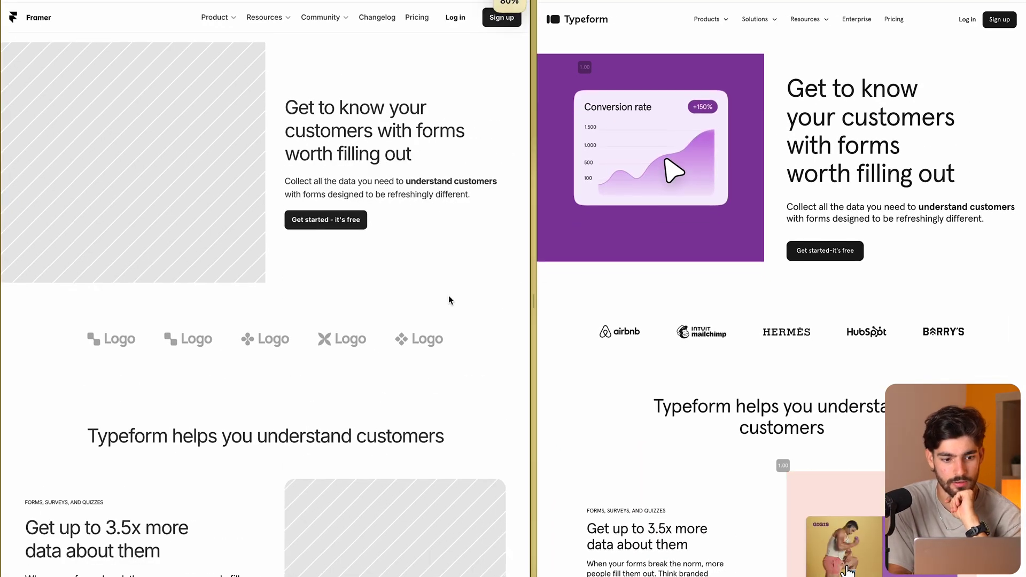
pyautogui.press('super+equal')
pyautogui.scroll(-5, 448, 295)
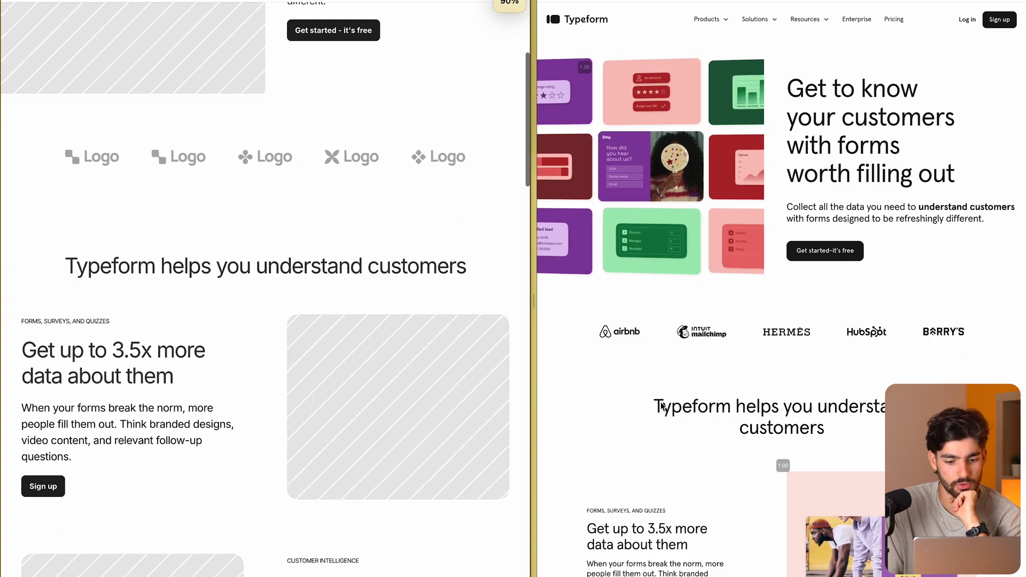
pyautogui.scroll(-3, 699, 445)
pyautogui.scroll(-3, 699, 448)
pyautogui.scroll(-7, 499, 486)
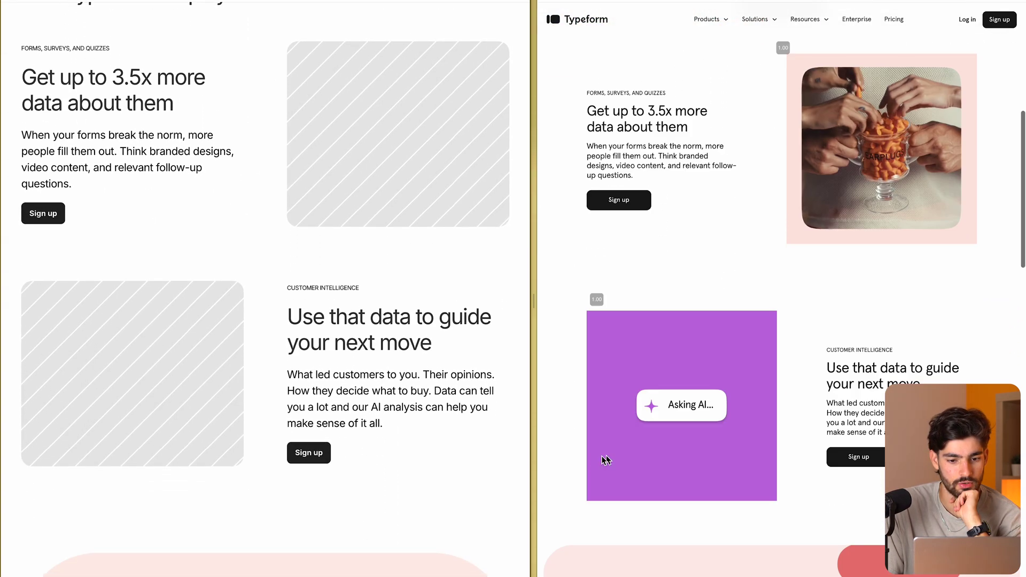
pyautogui.scroll(-8, 361, 514)
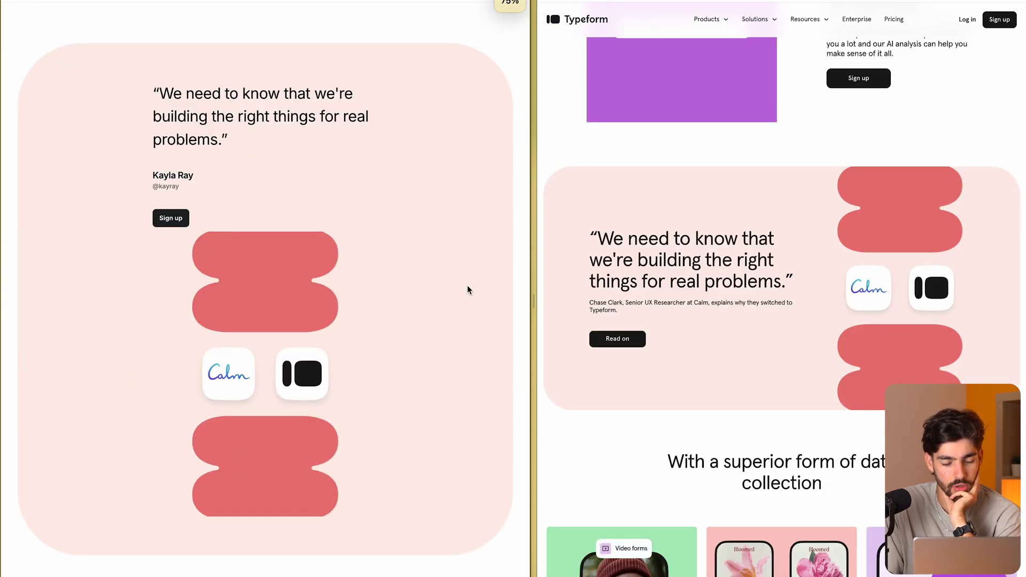
pyautogui.scroll(-3, 467, 285)
pyautogui.scroll(11, 467, 286)
pyautogui.scroll(-10, 467, 285)
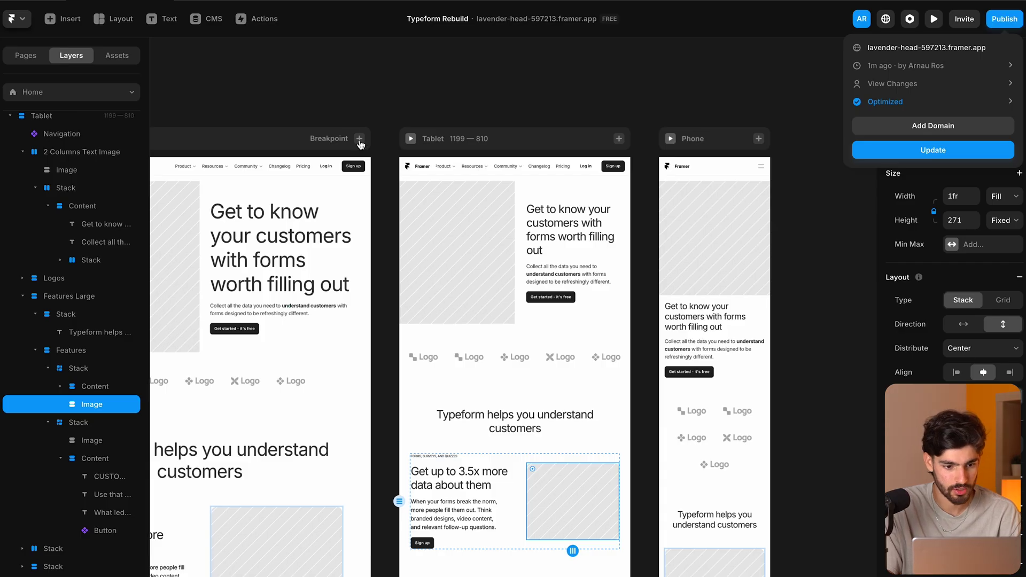
# Check the Desktop, Tablet and Phone breakpoints of the page in the Framer project.
pyautogui.scroll(-3, 382, 86)
pyautogui.click(283, 122)
pyautogui.hscroll(-5, 570, 127)
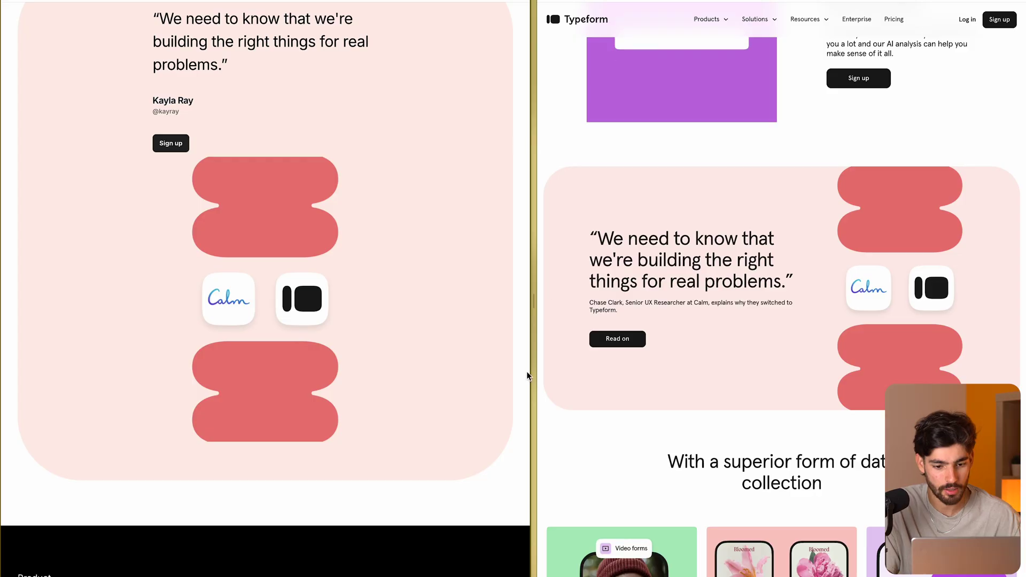
# Compare the published page's black footer with the Typeform reference footer and return to the hero.
pyautogui.scroll(-5, 521, 386)
pyautogui.scroll(-8, 720, 468)
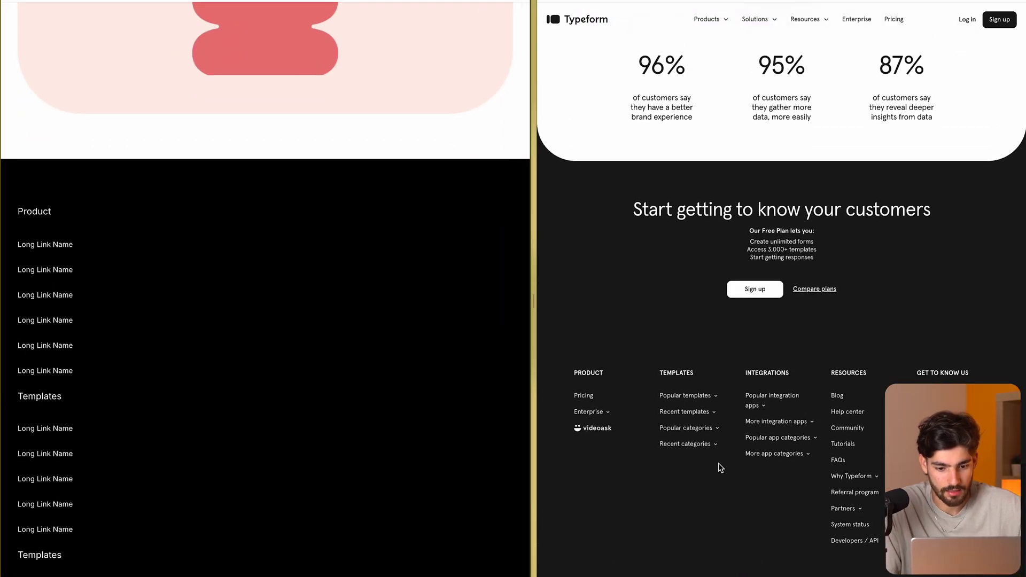
pyautogui.scroll(15, 718, 465)
pyautogui.scroll(15, 287, 313)
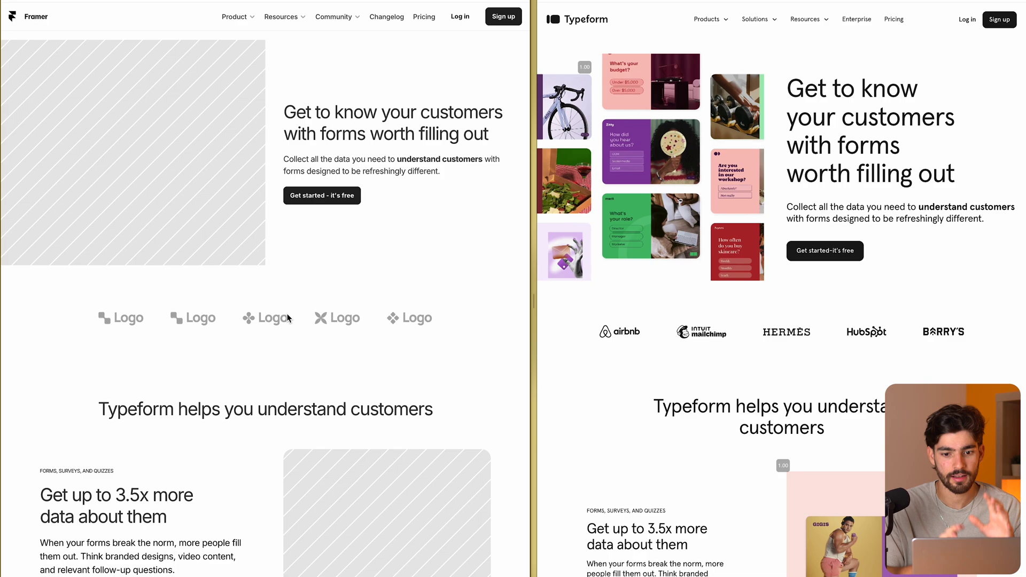